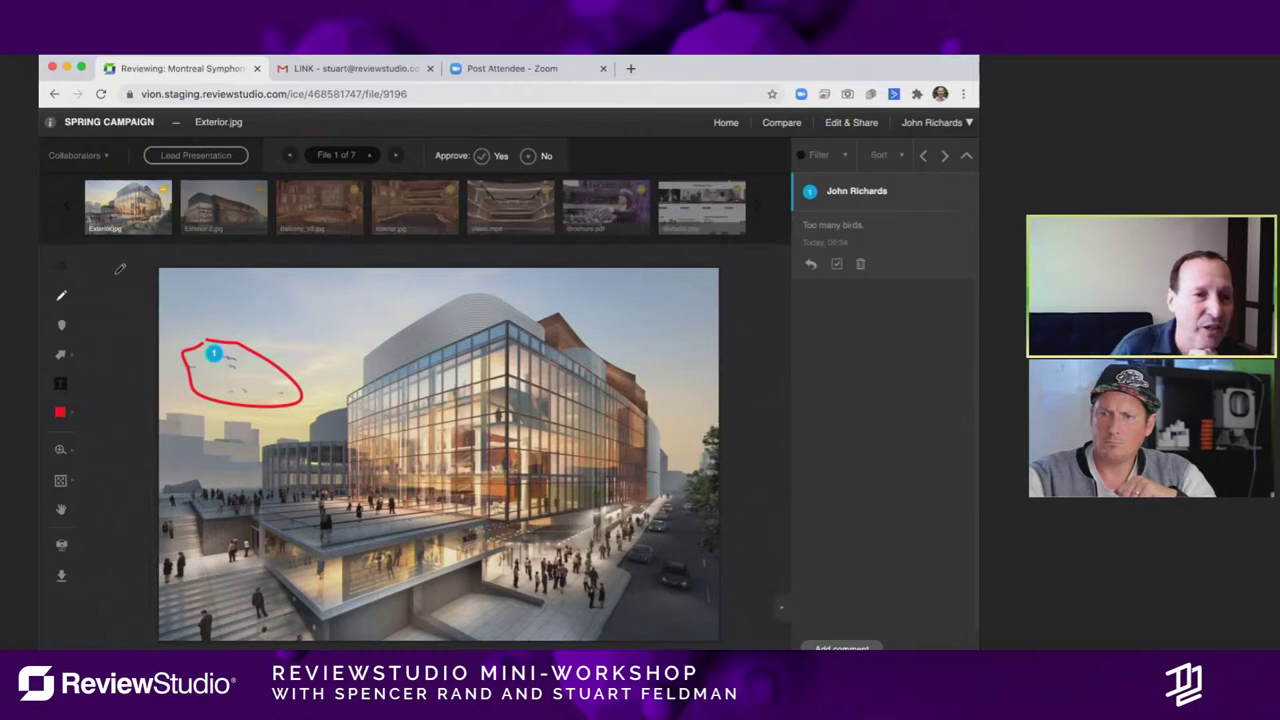
# Step: Pin a comment reading "Wrong material here." on the building's grey upper facade
pyautogui.click(62, 327)
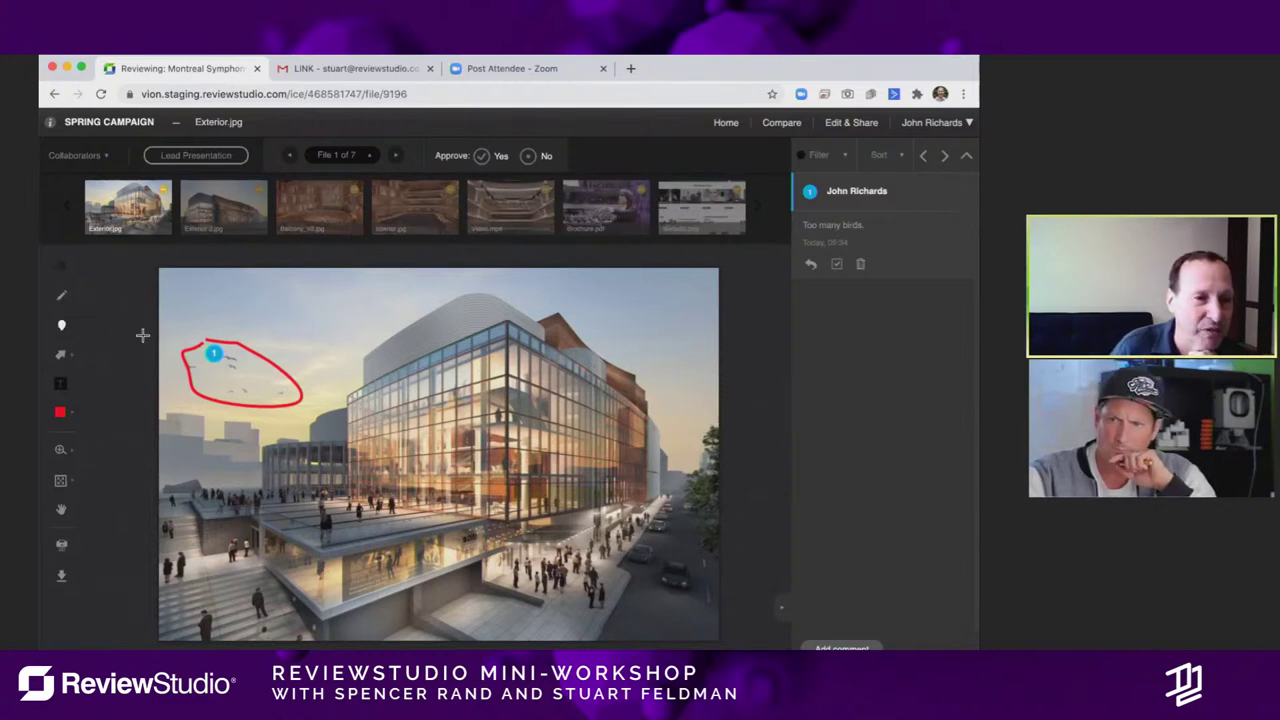
pyautogui.click(405, 341)
pyautogui.write('W')
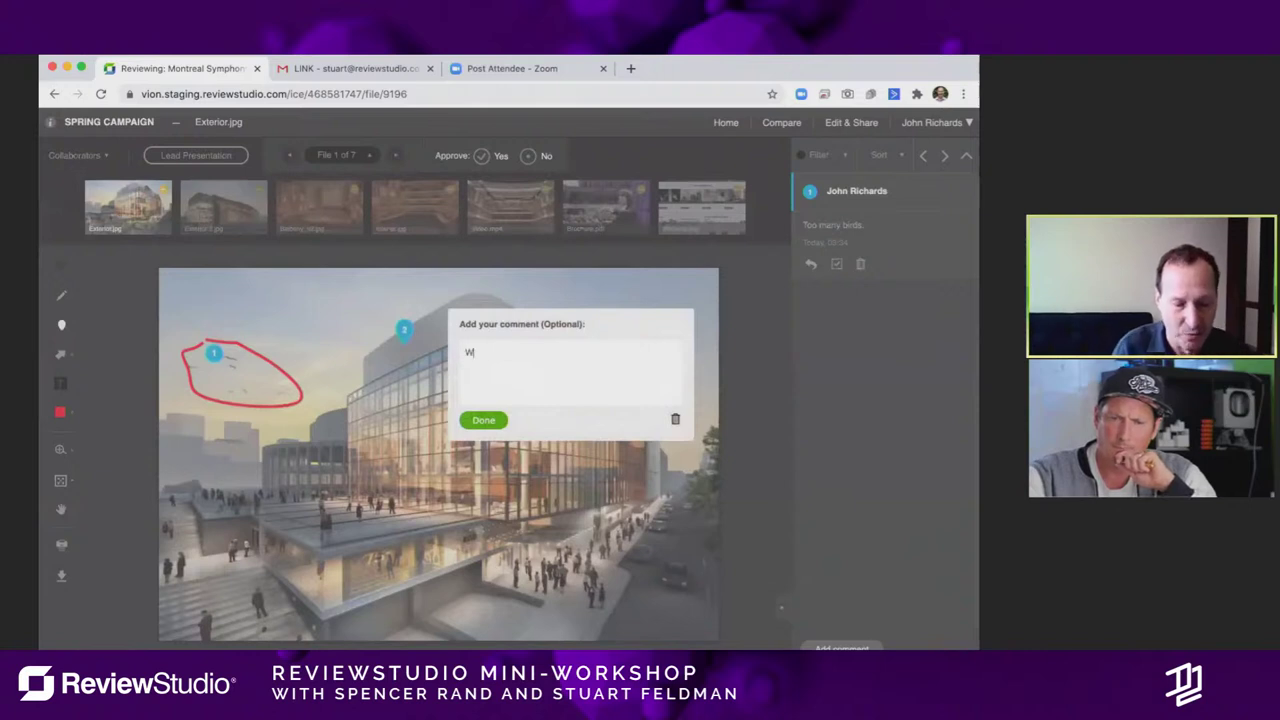
pyautogui.write('rong material here.')
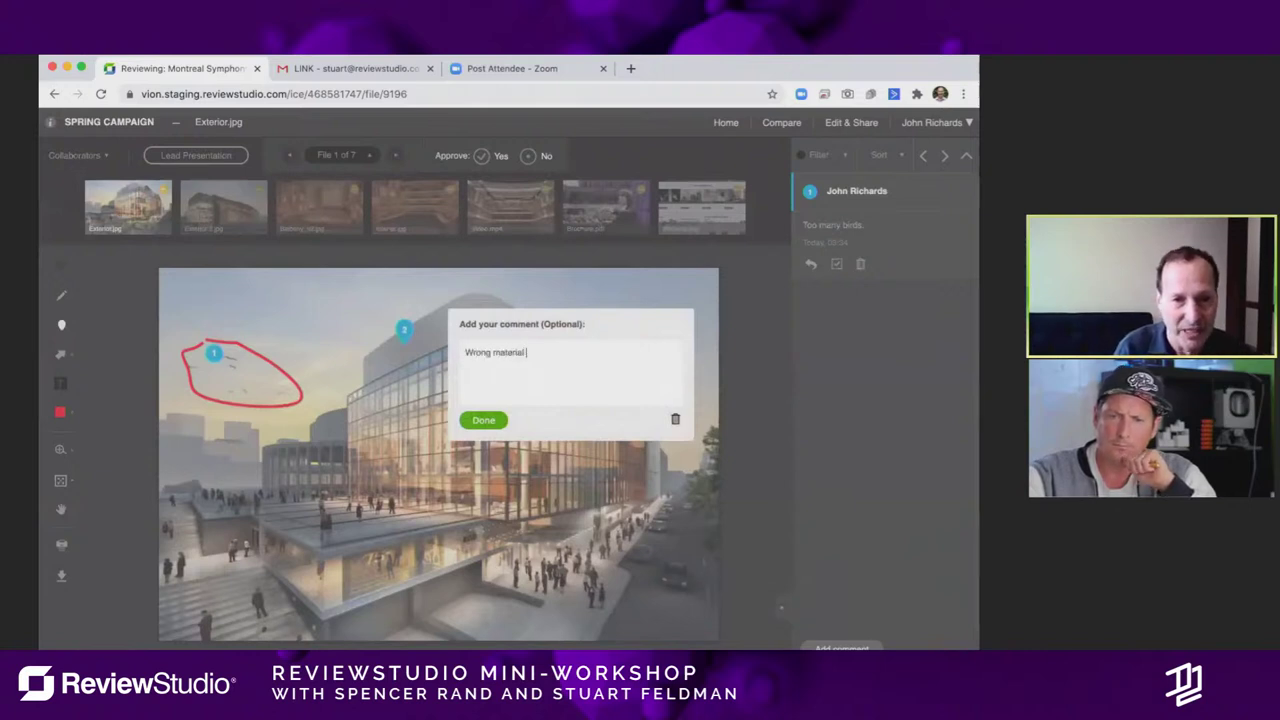
pyautogui.click(484, 421)
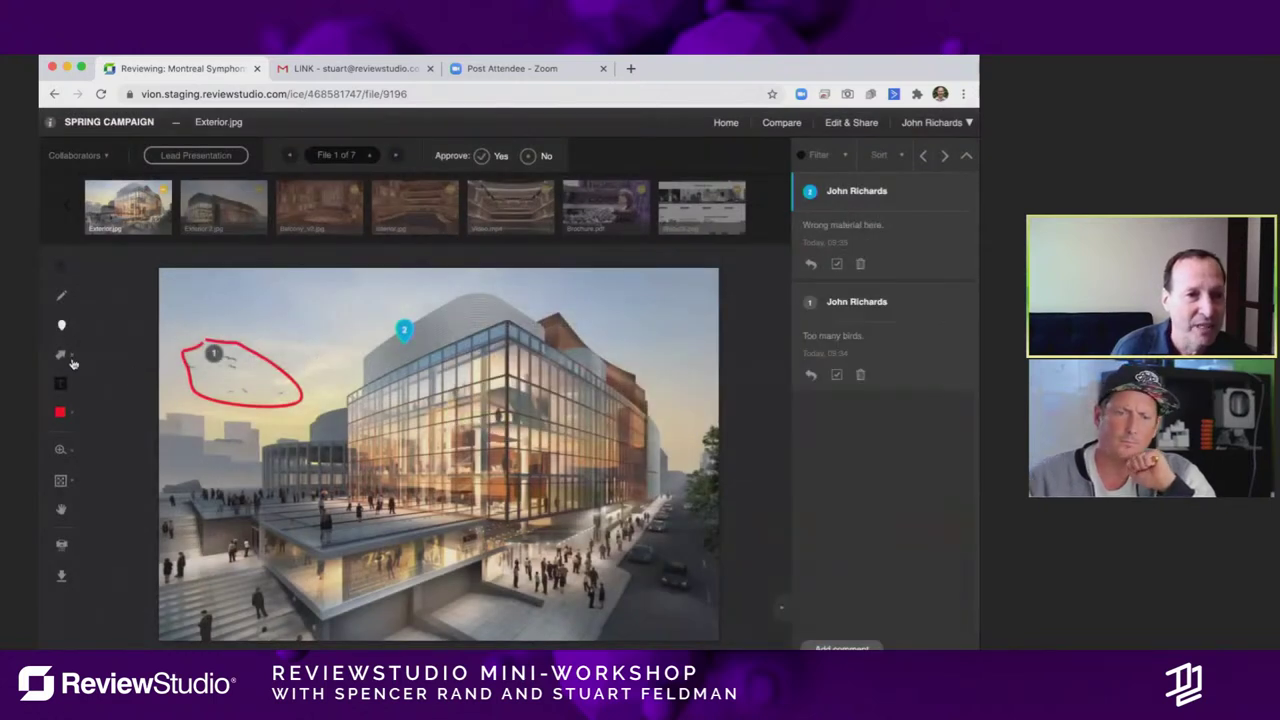
# Step: Draw an outlined ellipse around the lit glass front below the terrace and continue the annotation with more drawing
pyautogui.click(70, 355)
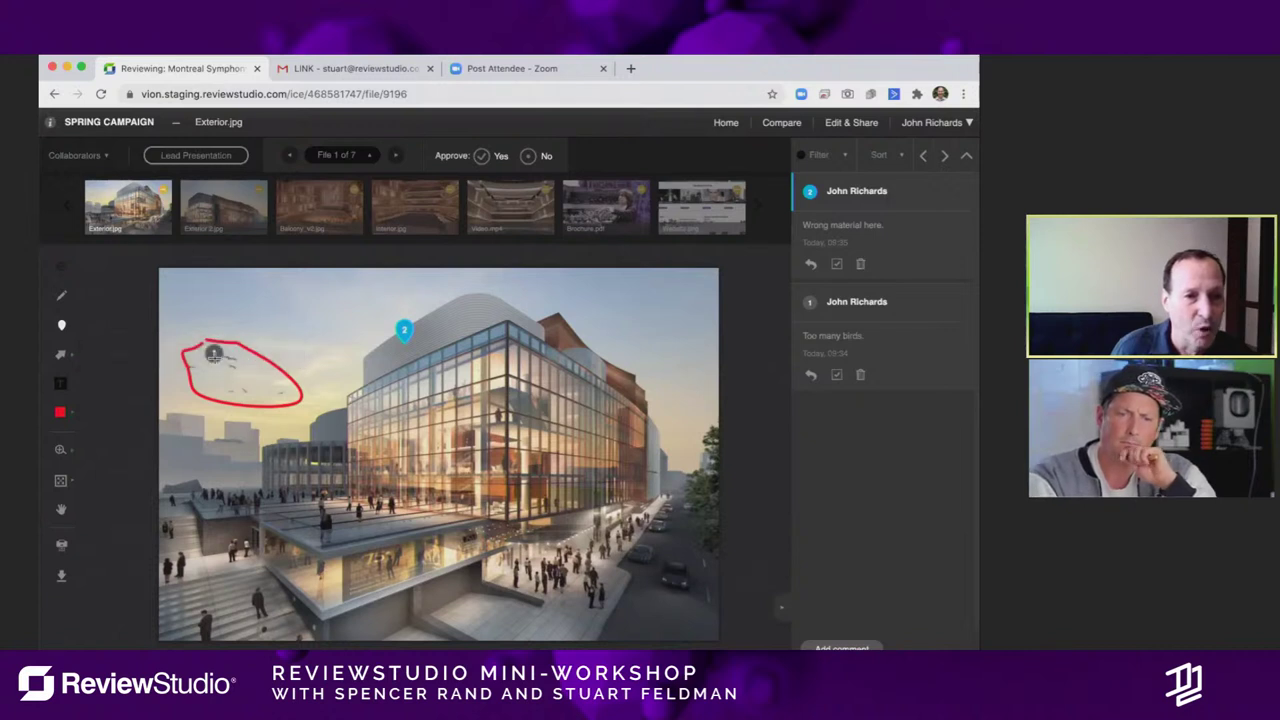
pyautogui.click(58, 357)
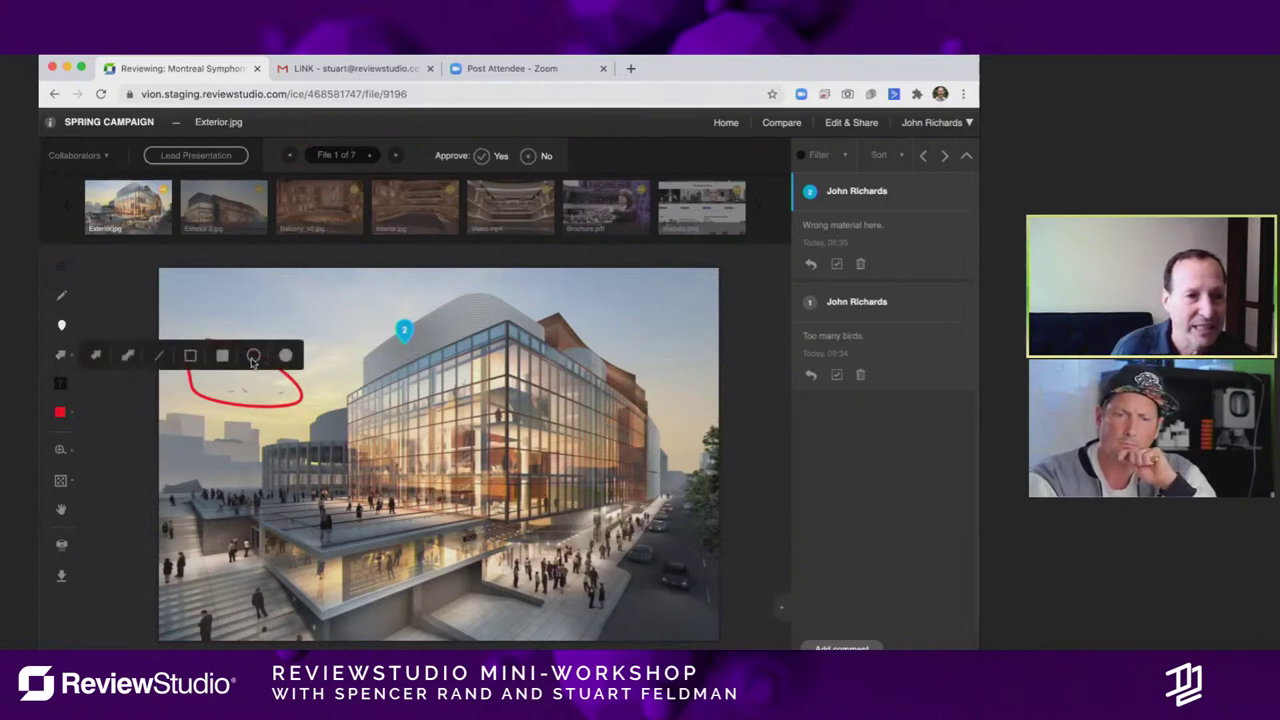
pyautogui.click(253, 356)
pyautogui.moveTo(318, 522); pyautogui.dragTo(460, 612)
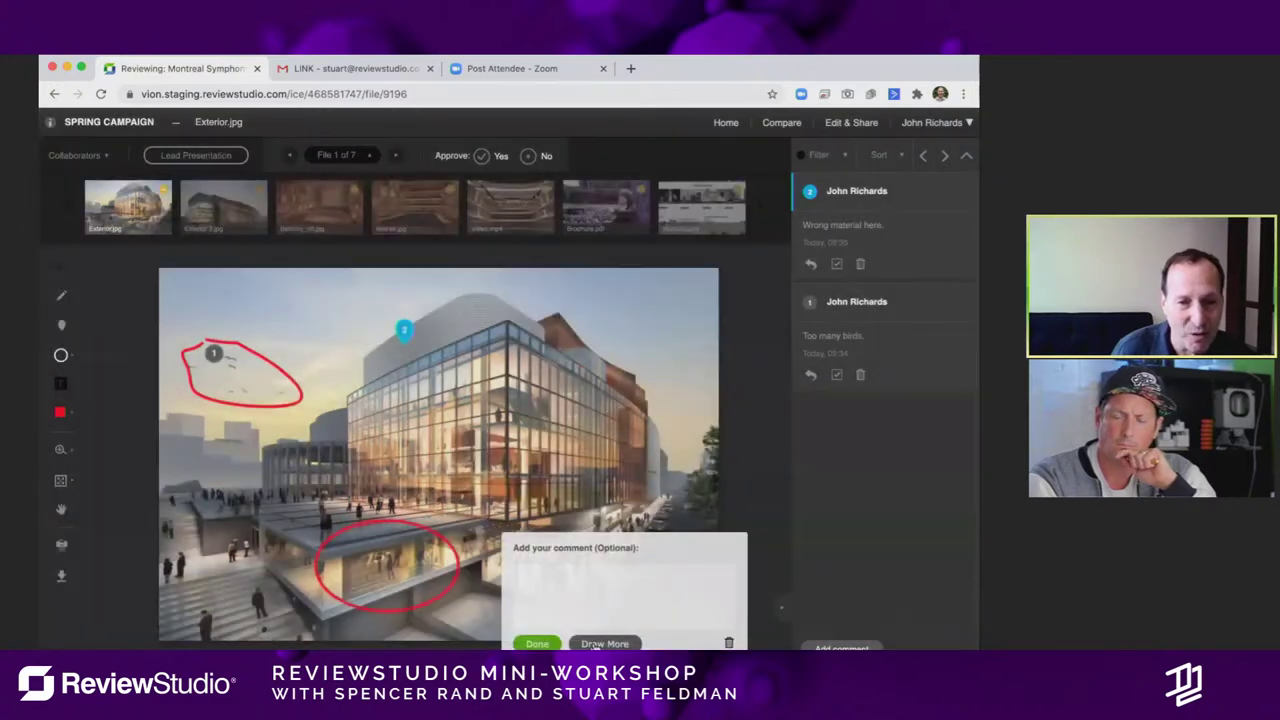
pyautogui.click(596, 644)
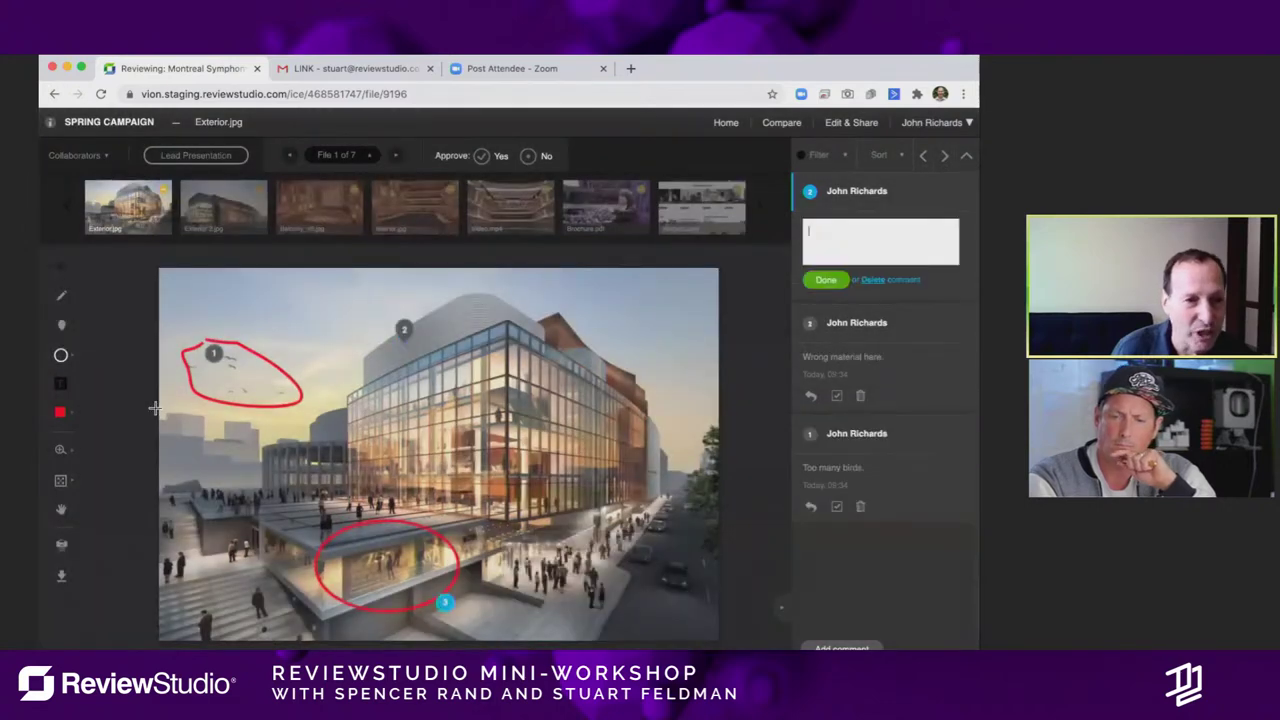
# Step: Add an arrow from the ellipse's centre to the top of the steps and enter the comment "Move this sign to here."
pyautogui.click(64, 357)
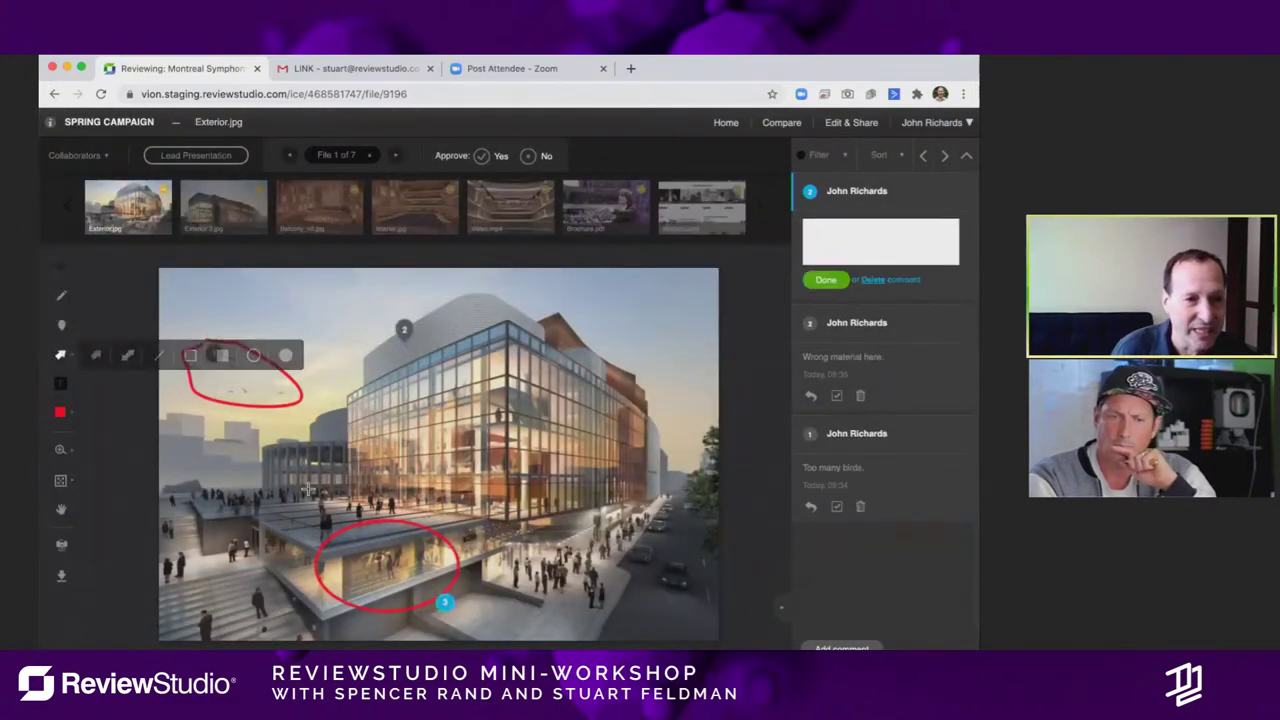
pyautogui.click(97, 357)
pyautogui.moveTo(382, 565); pyautogui.dragTo(240, 532)
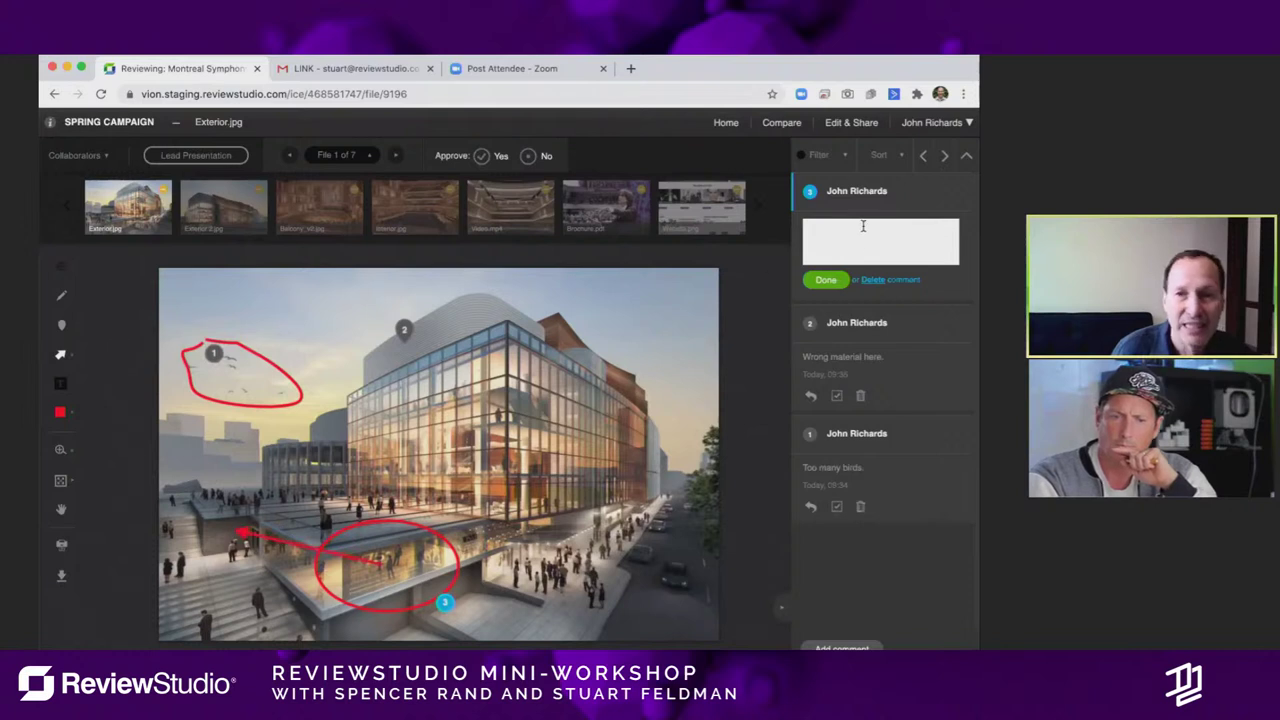
pyautogui.write('Move th')
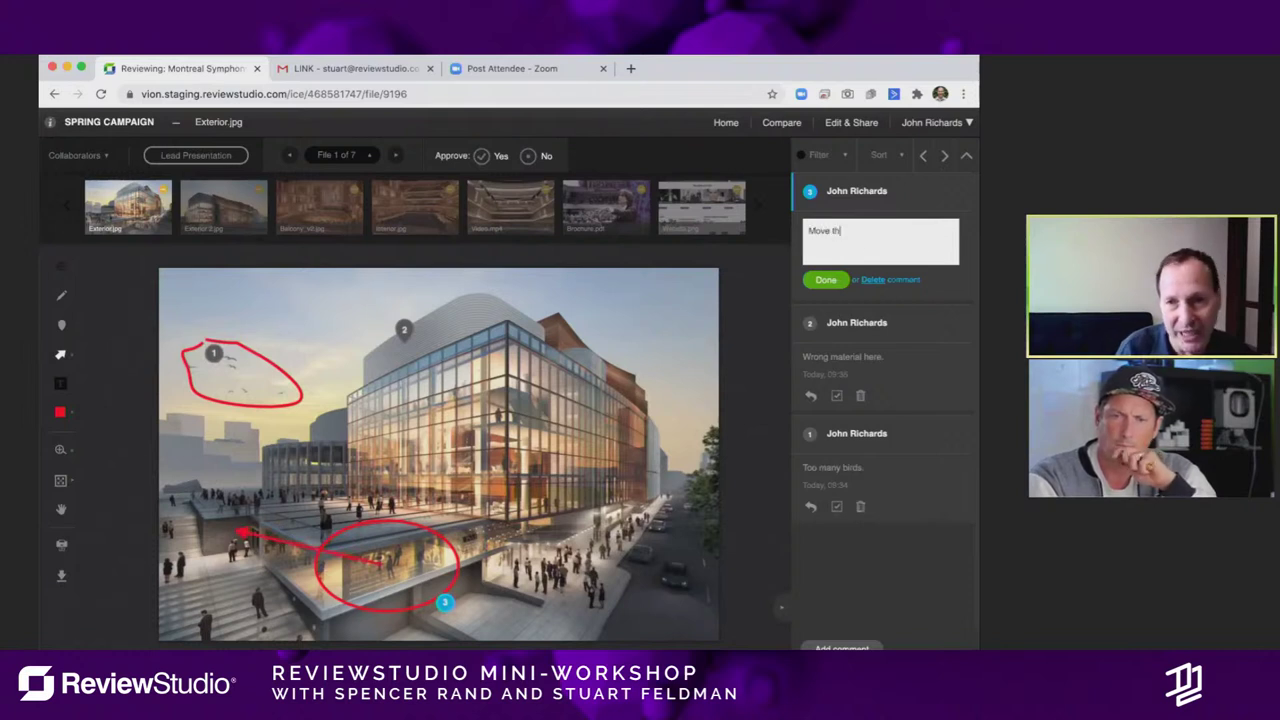
pyautogui.write('is sign to here.')
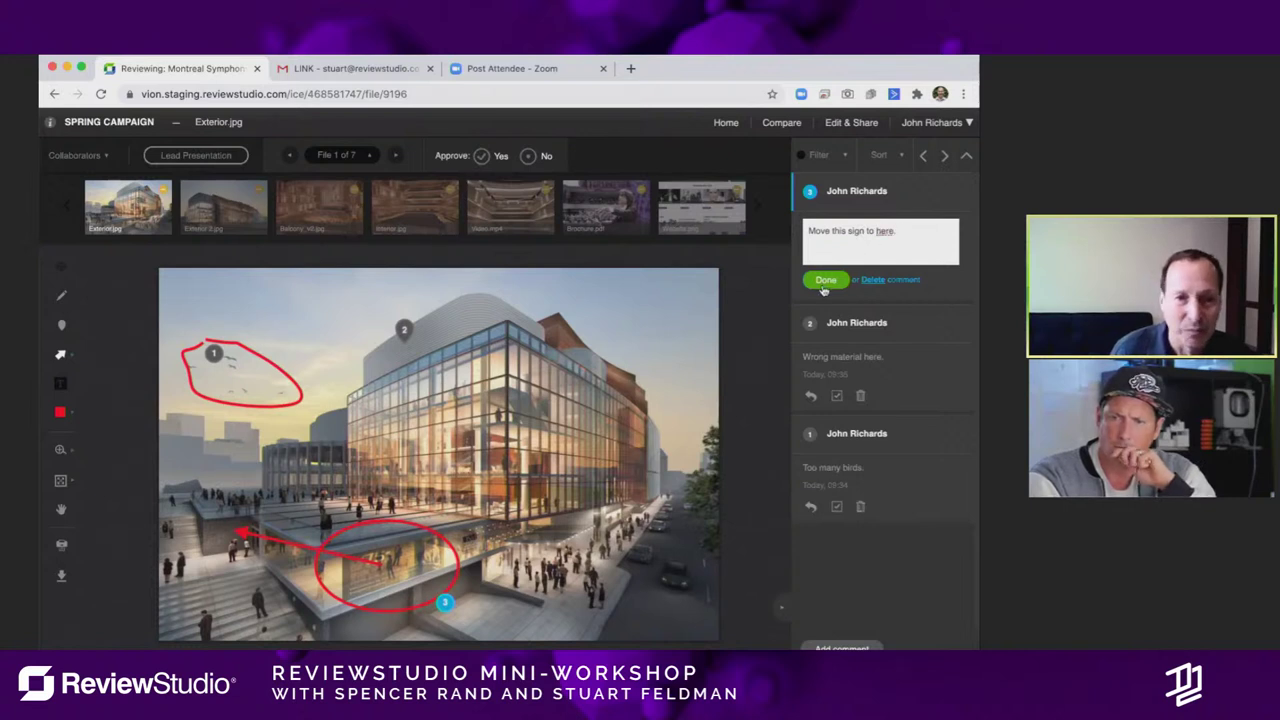
# Step: Draw an outlined ellipse over the roof terrace and save it with the comment "Add trees like this image."
pyautogui.click(62, 357)
pyautogui.click(254, 357)
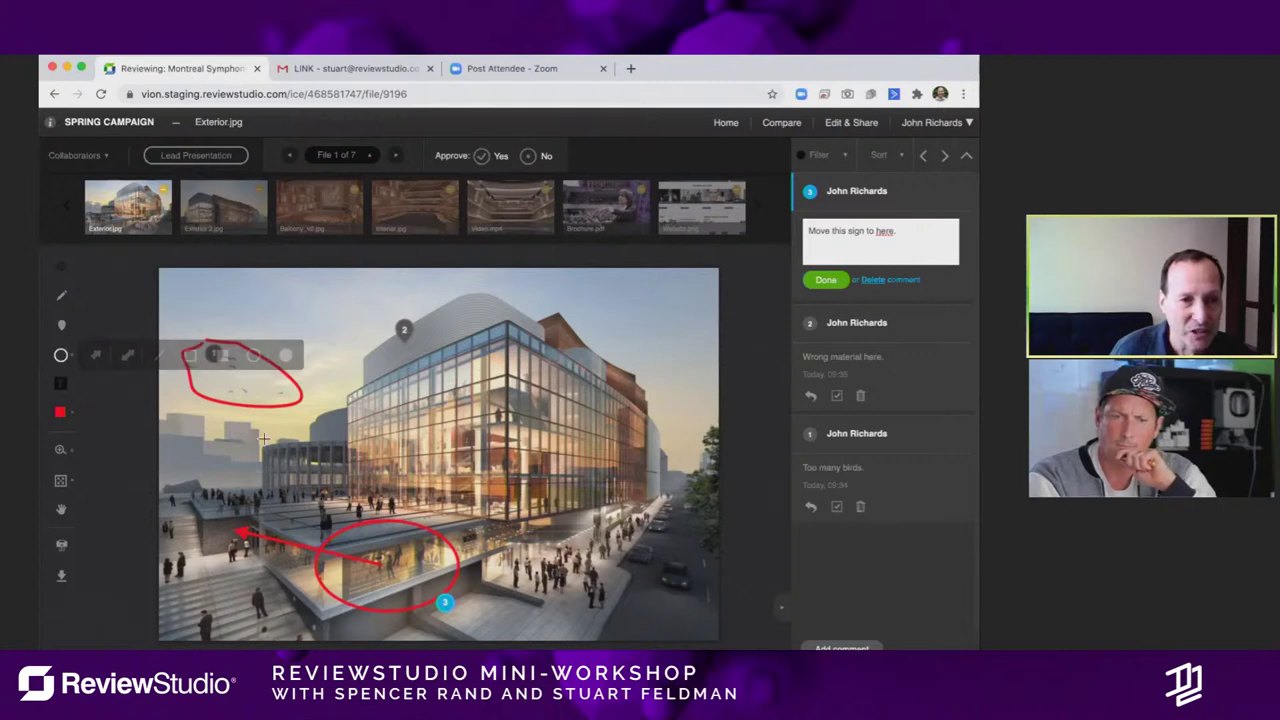
pyautogui.moveTo(255, 440); pyautogui.dragTo(306, 486)
pyautogui.moveTo(373, 541); pyautogui.dragTo(388, 540)
pyautogui.write('Add typ')
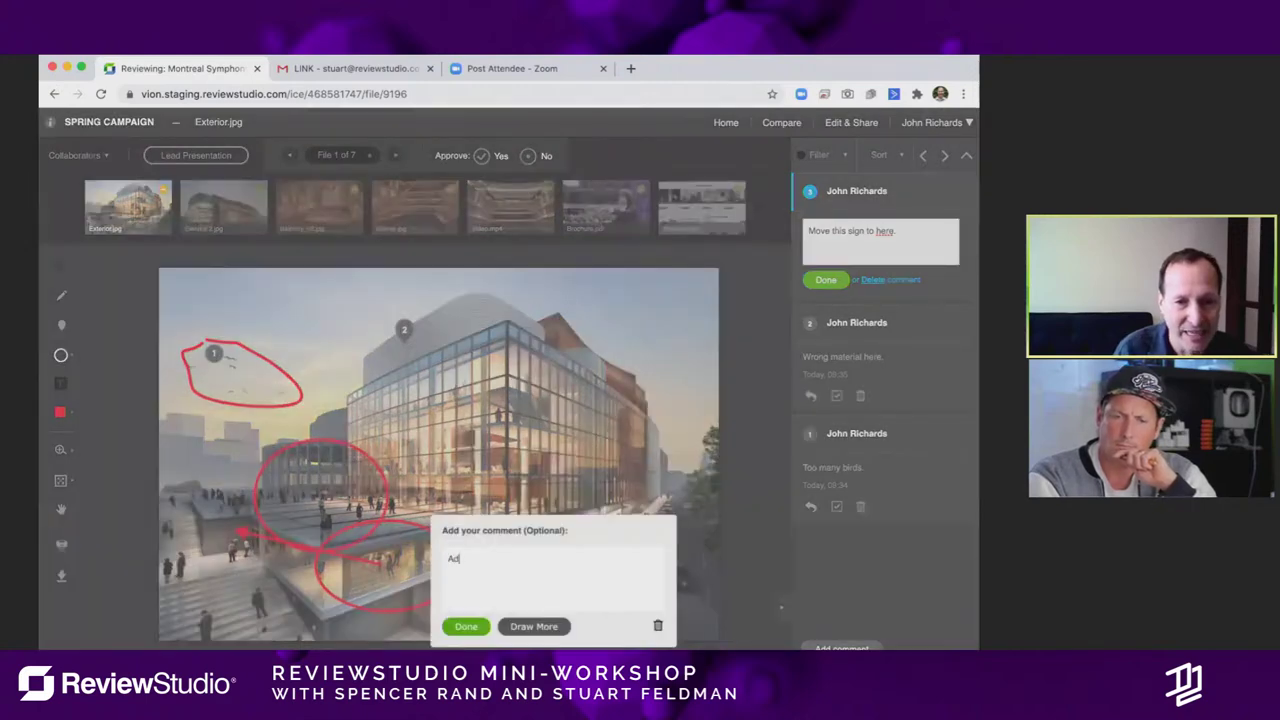
pyautogui.press('BackSpace')
pyautogui.press('BackSpace')
pyautogui.write('r')
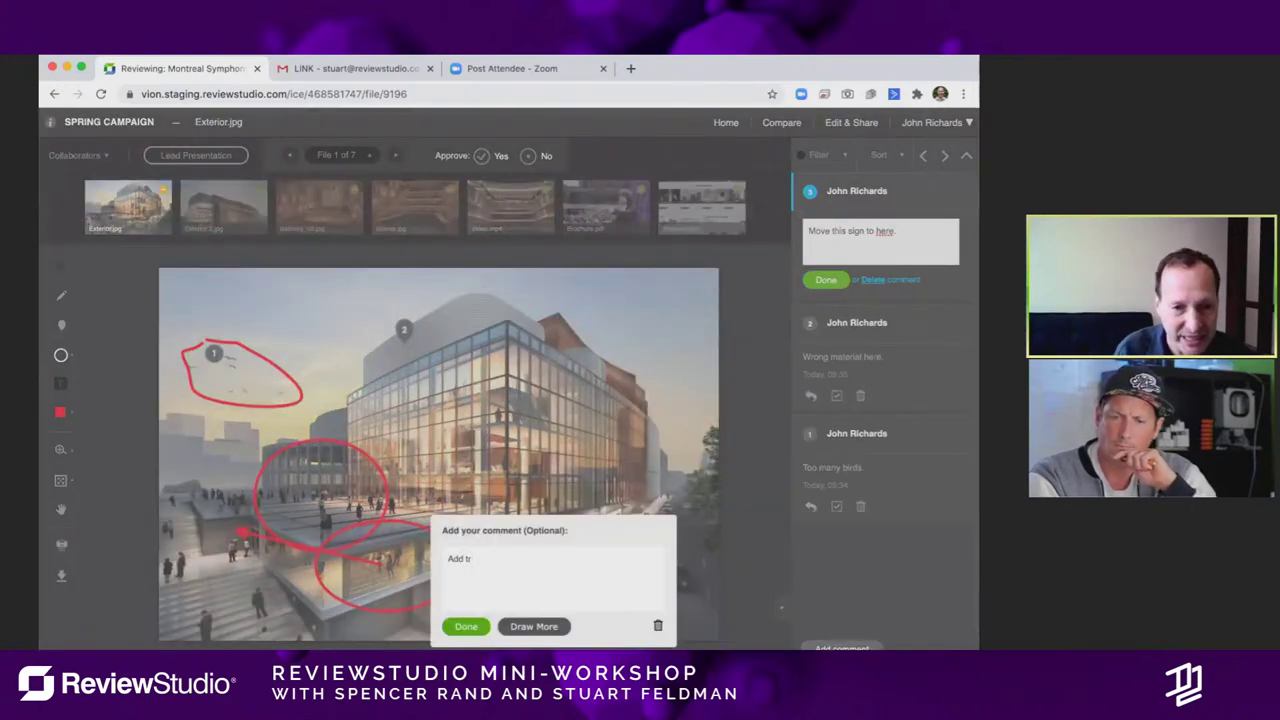
pyautogui.write('ees like this')
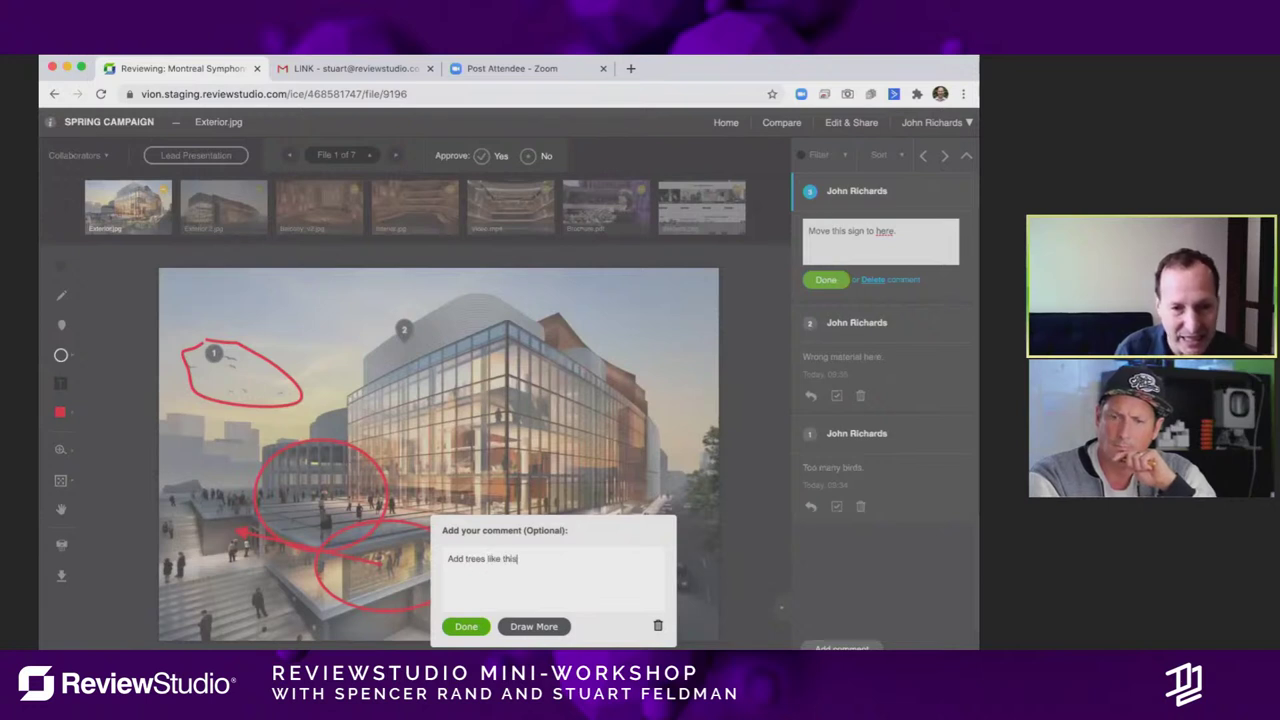
pyautogui.write(' image.')
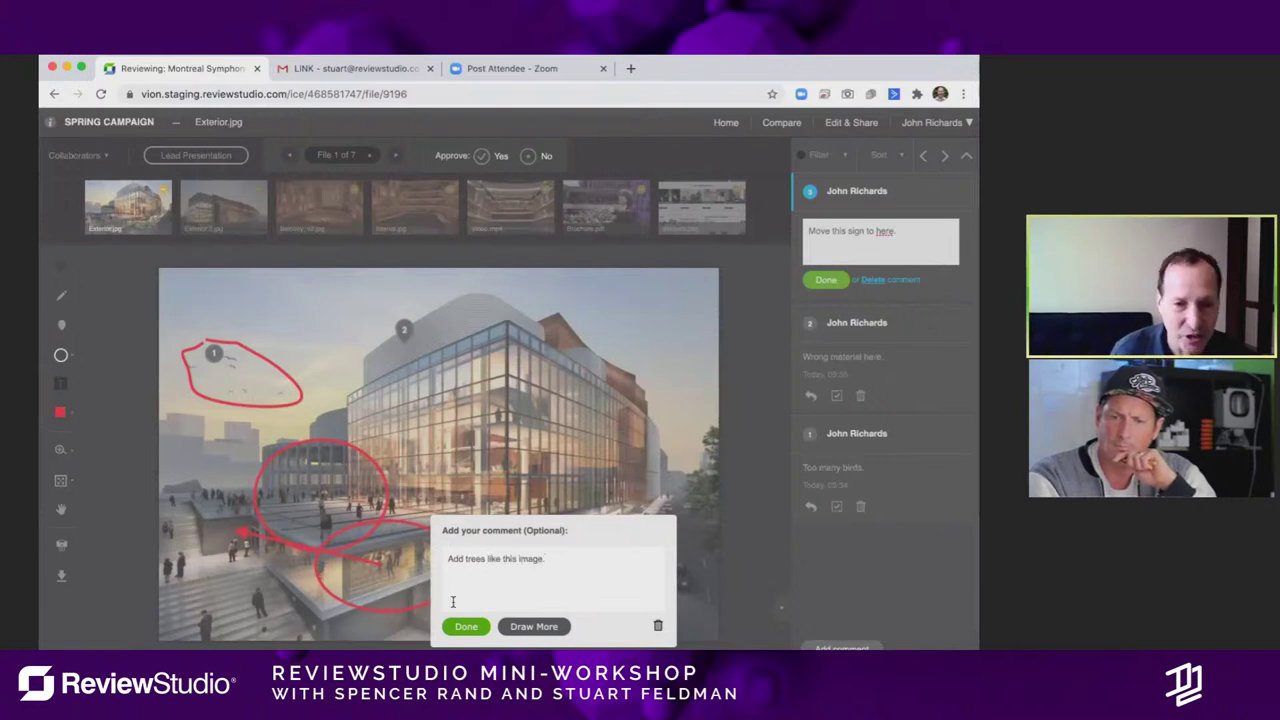
pyautogui.click(466, 627)
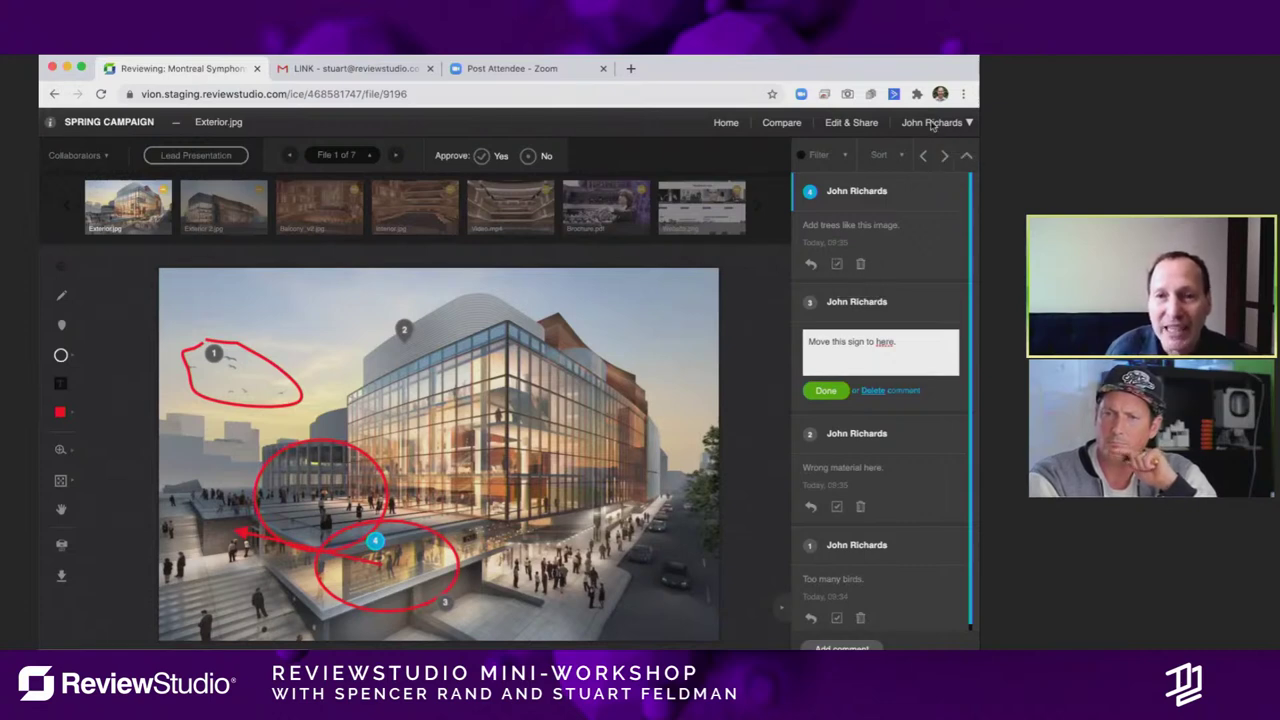
# Step: Set the account's time limit to edit annotations to 90 minutes, save it, and reopen the Spring Campaign review
pyautogui.click(727, 123)
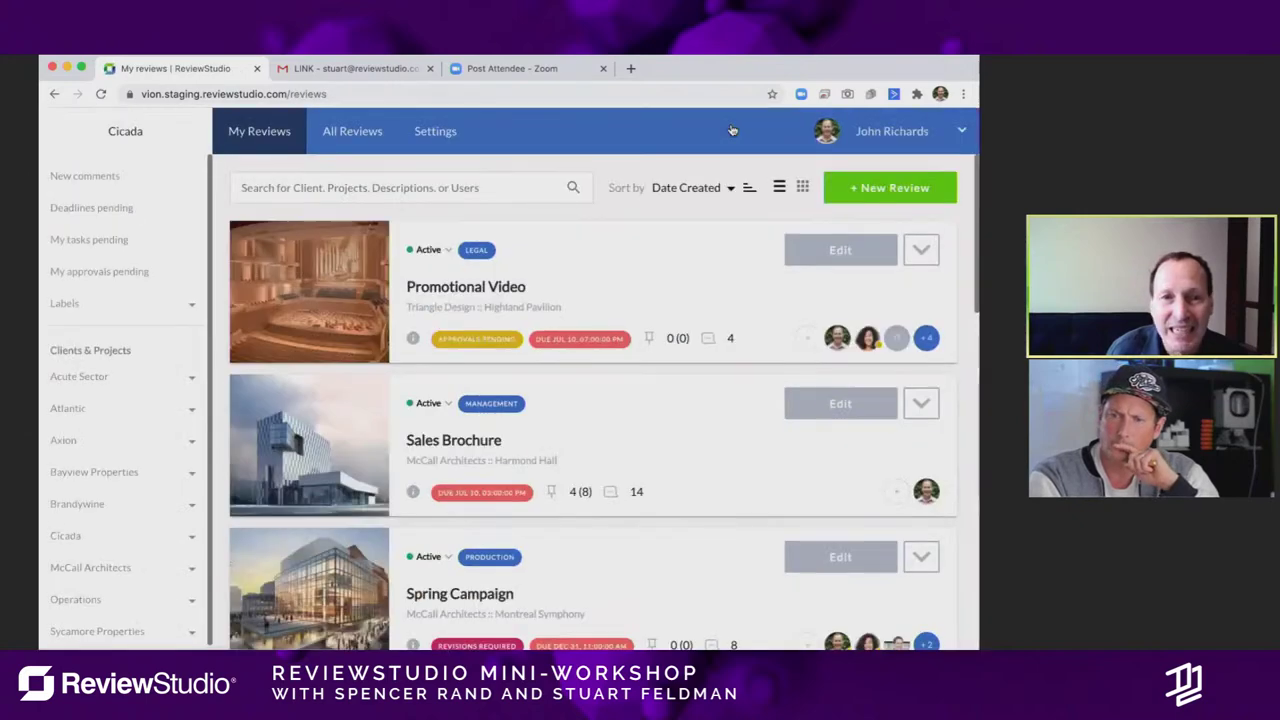
pyautogui.click(437, 132)
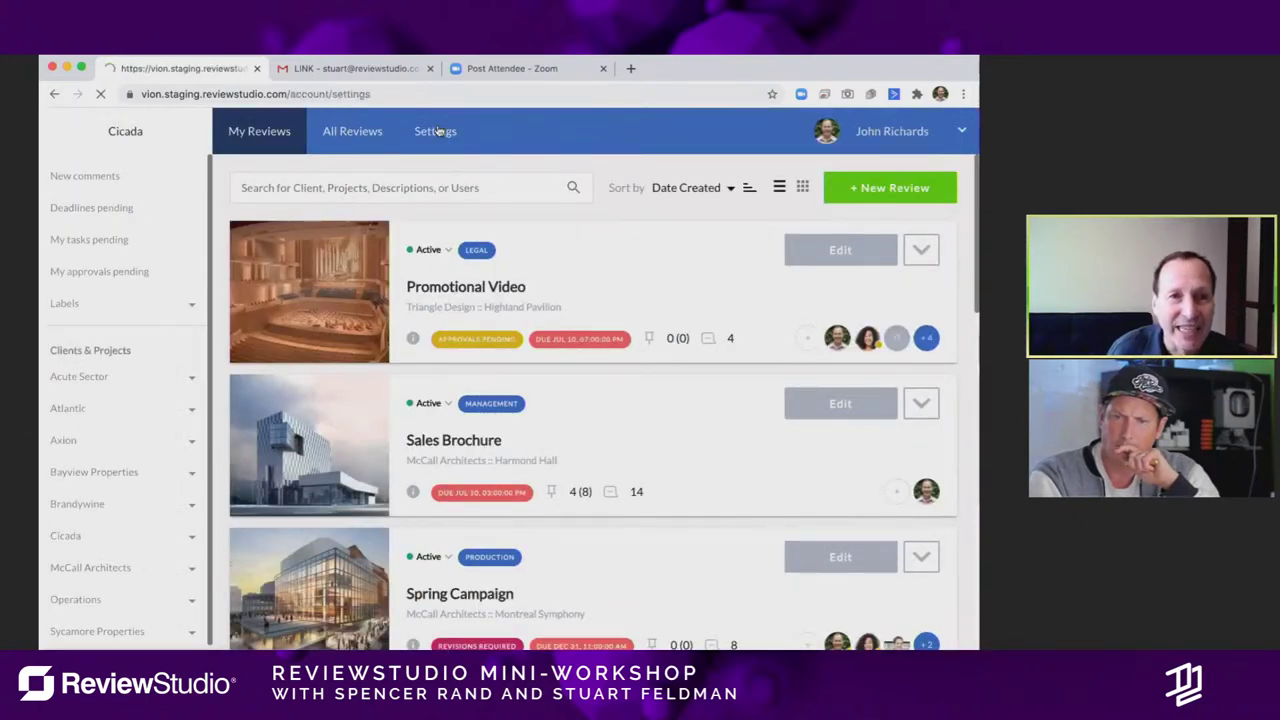
pyautogui.click(331, 368)
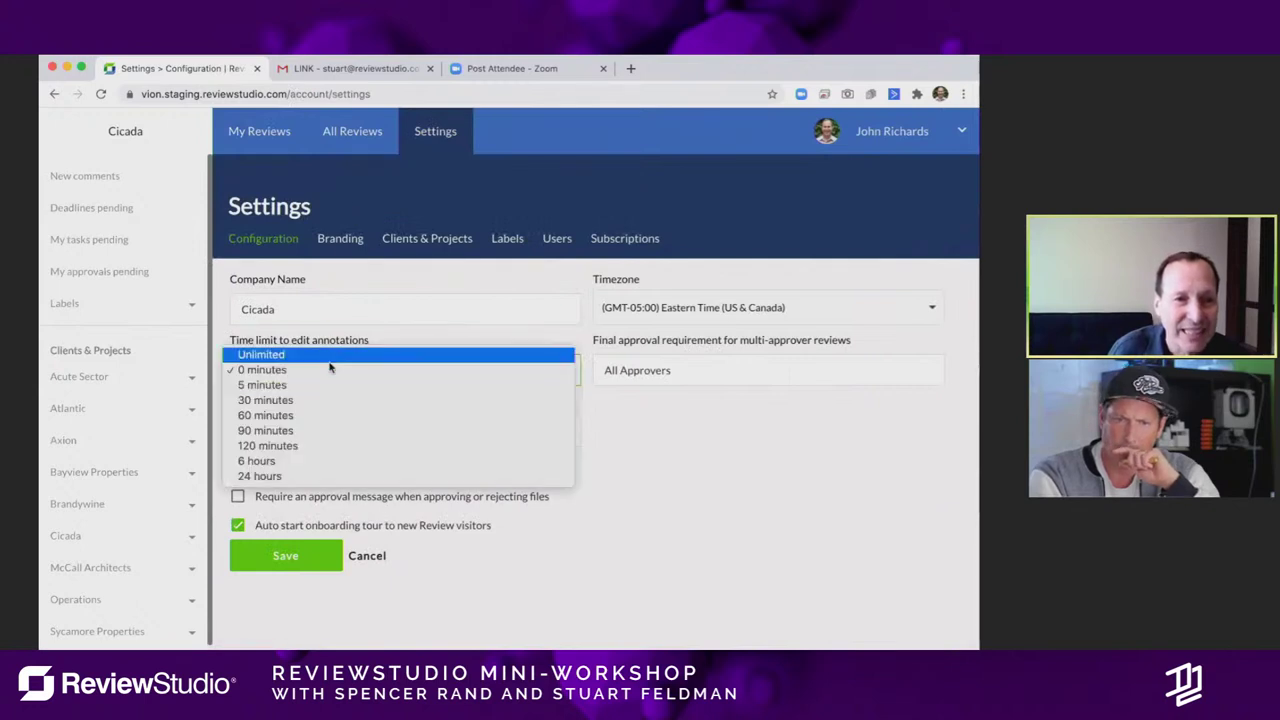
pyautogui.click(333, 431)
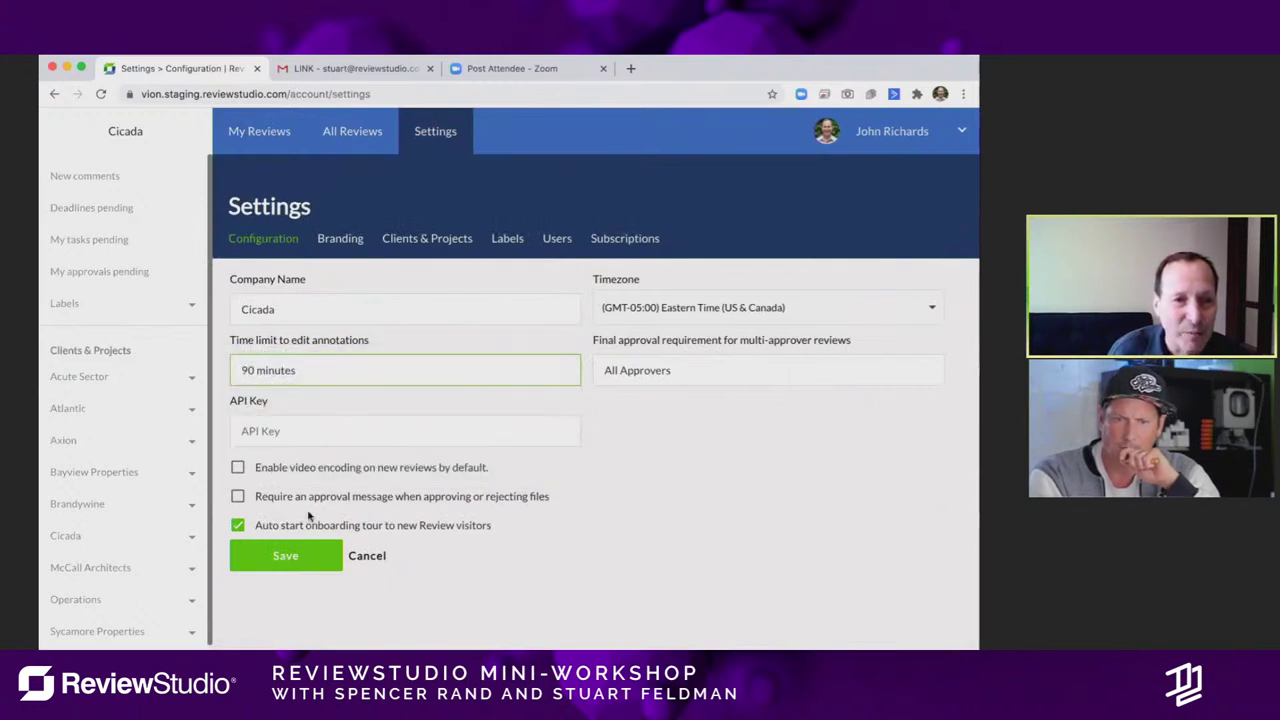
pyautogui.click(290, 557)
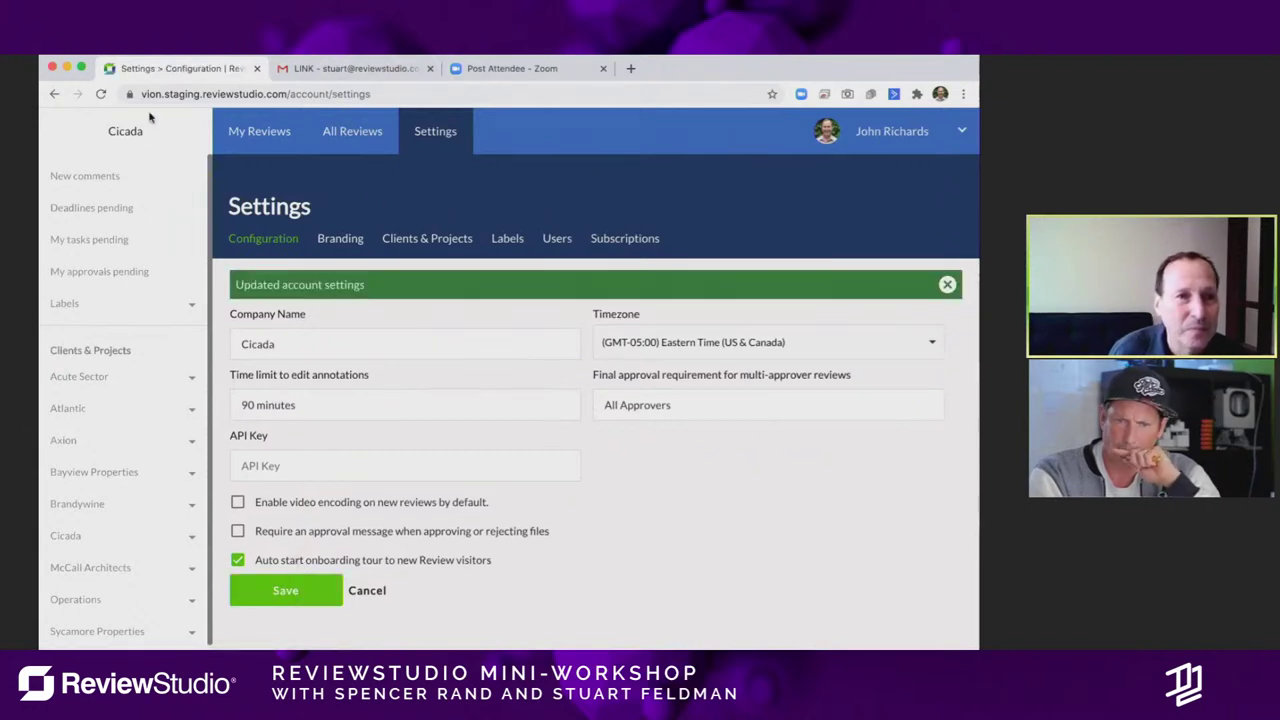
pyautogui.click(266, 133)
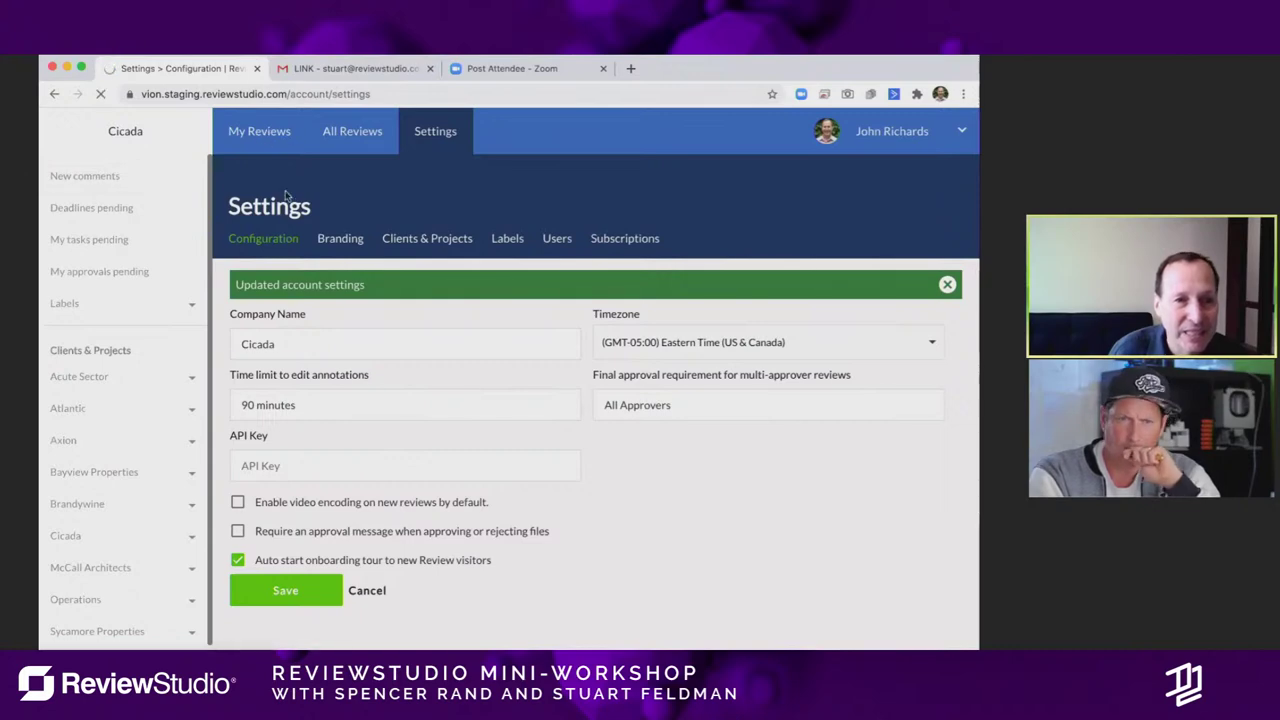
pyautogui.click(343, 588)
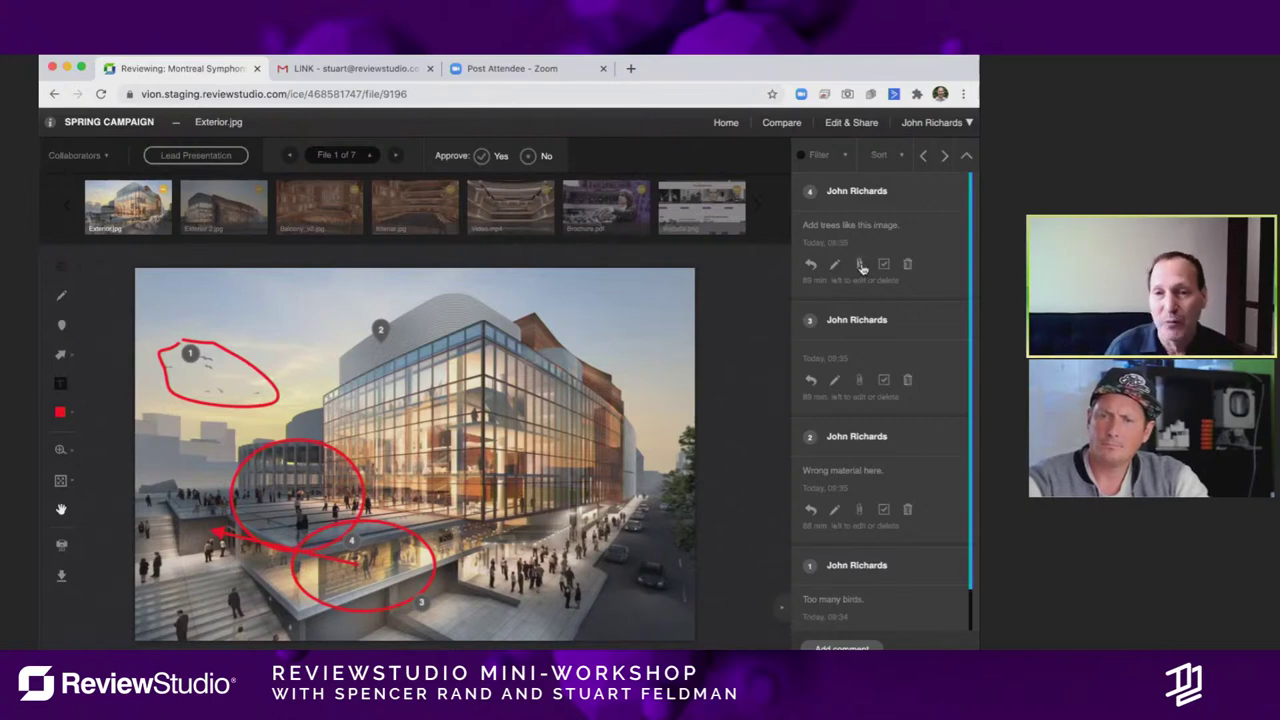
# Step: Attach roof-trees.jpg to the "Add trees like this image." comment and preview the attached image
pyautogui.click(860, 265)
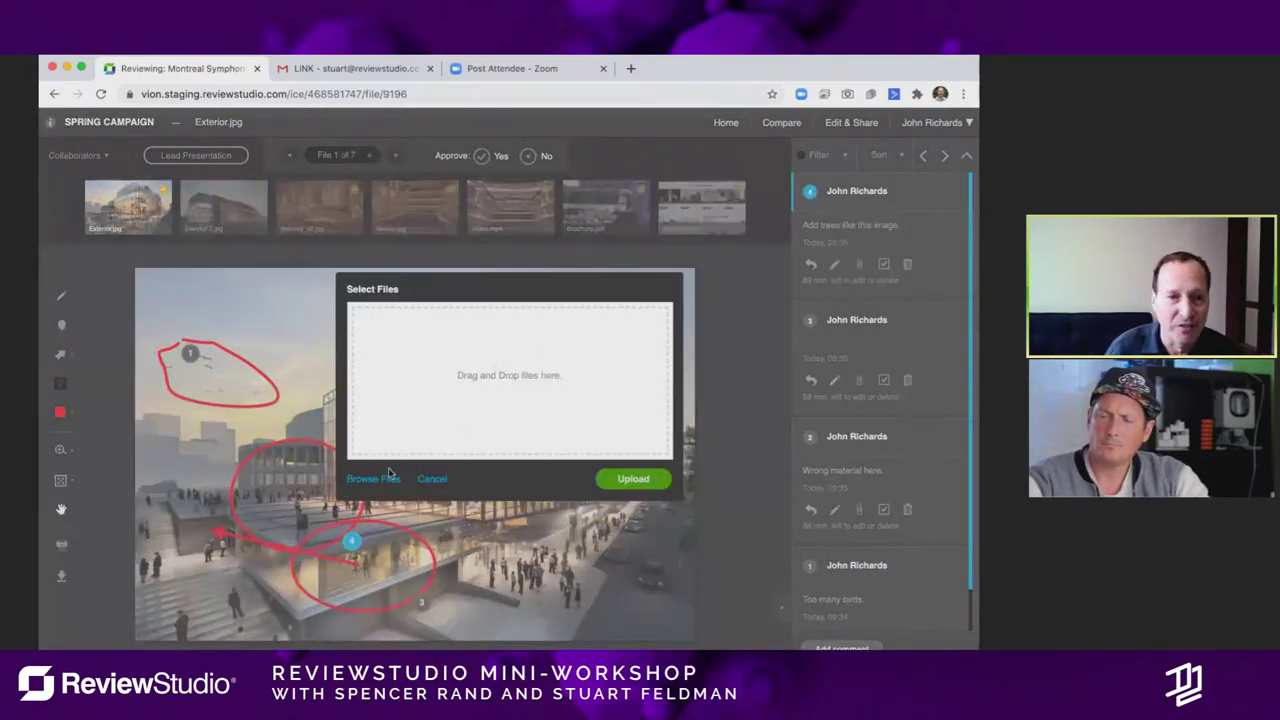
pyautogui.click(374, 480)
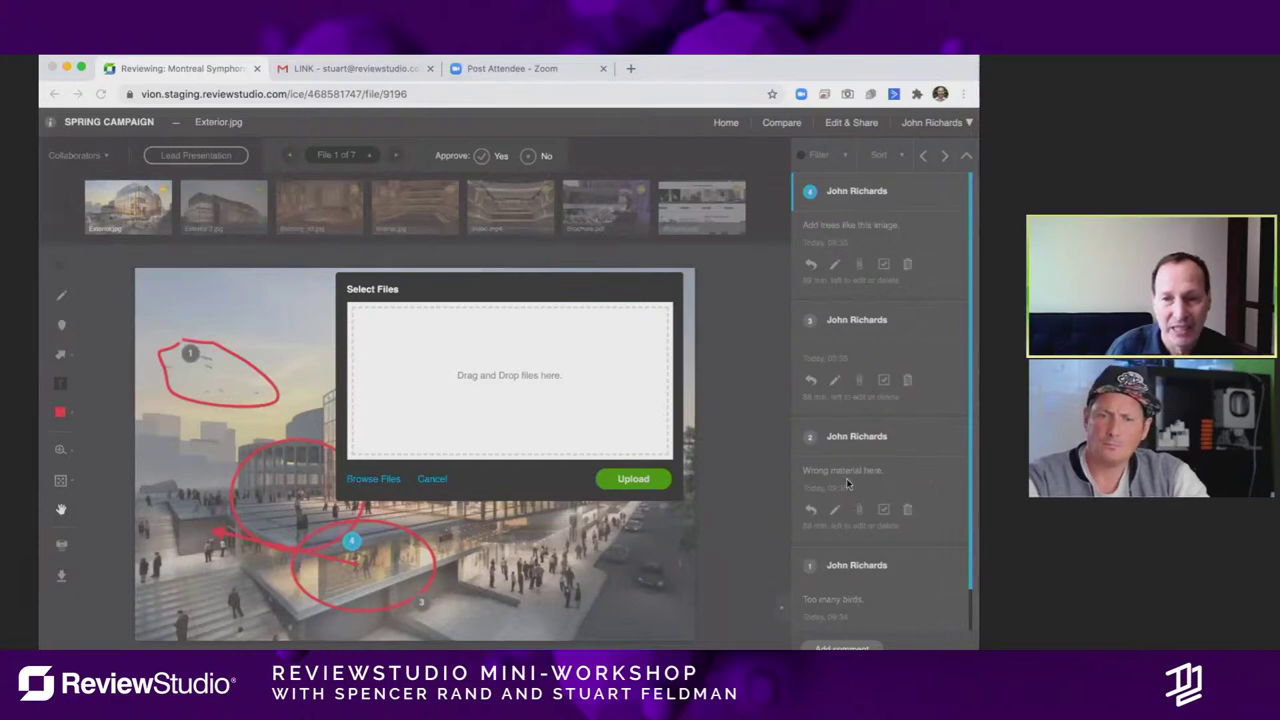
pyautogui.click(640, 479)
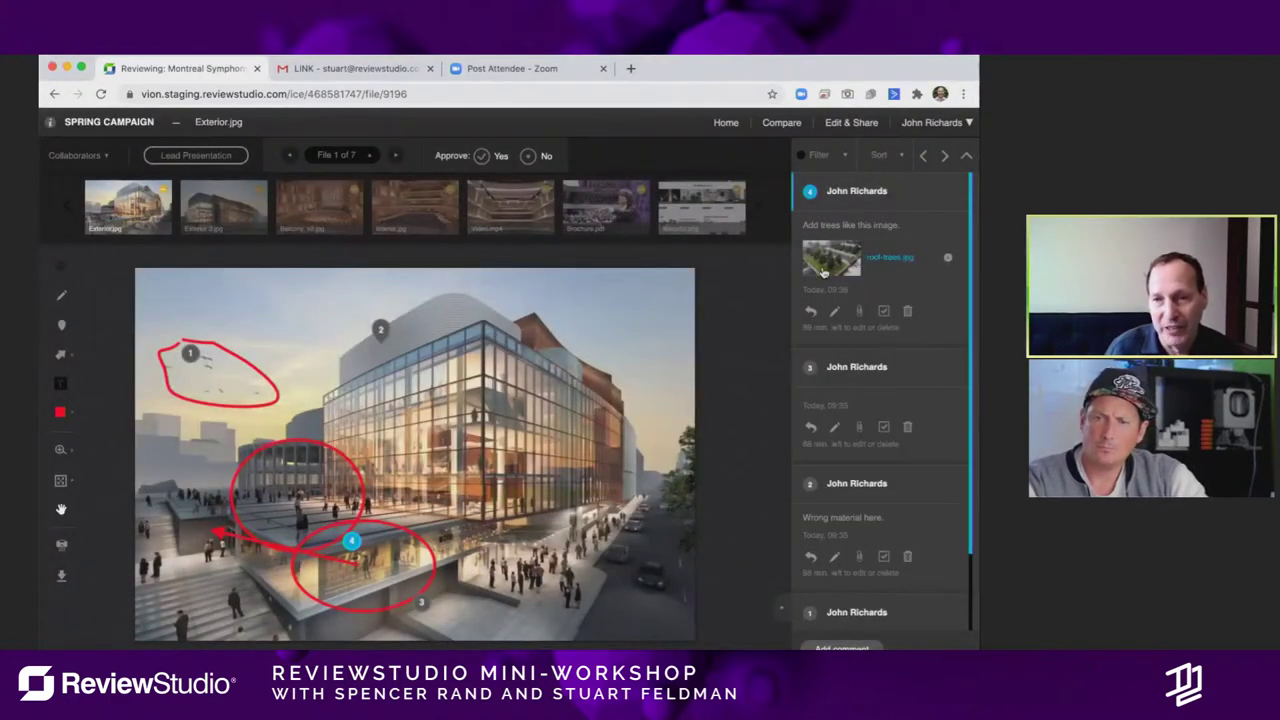
pyautogui.click(824, 262)
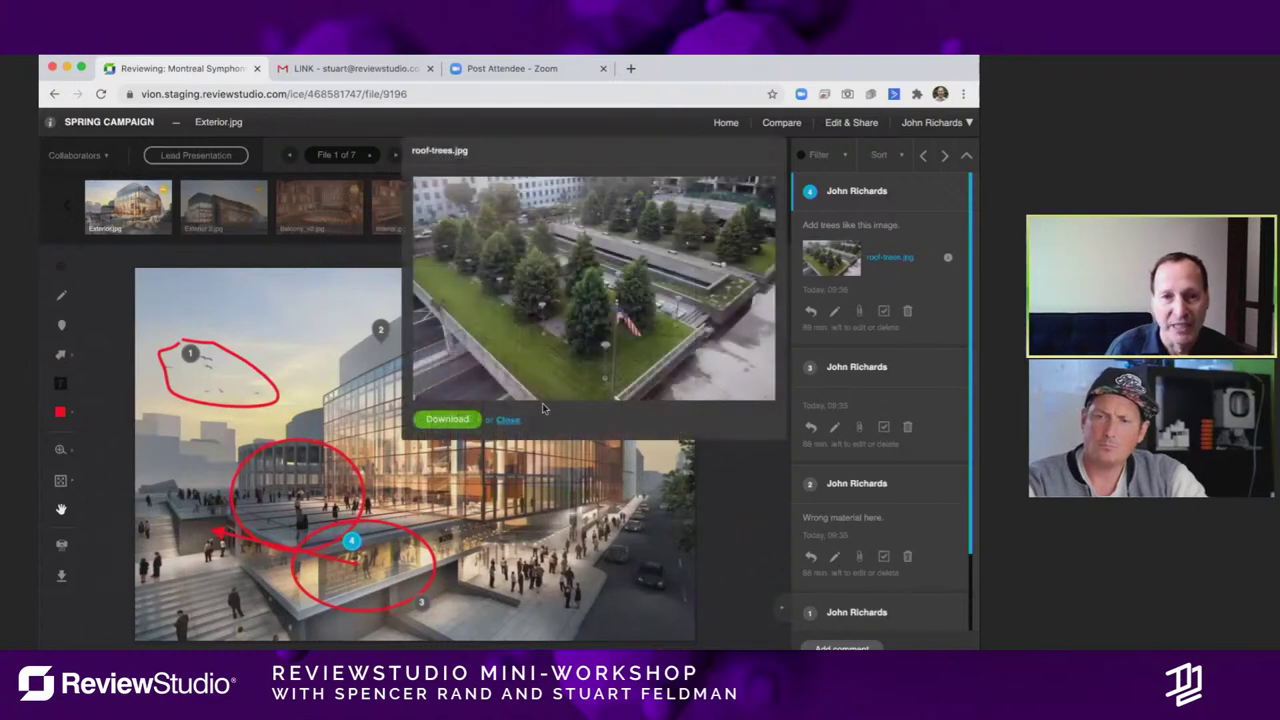
pyautogui.click(506, 420)
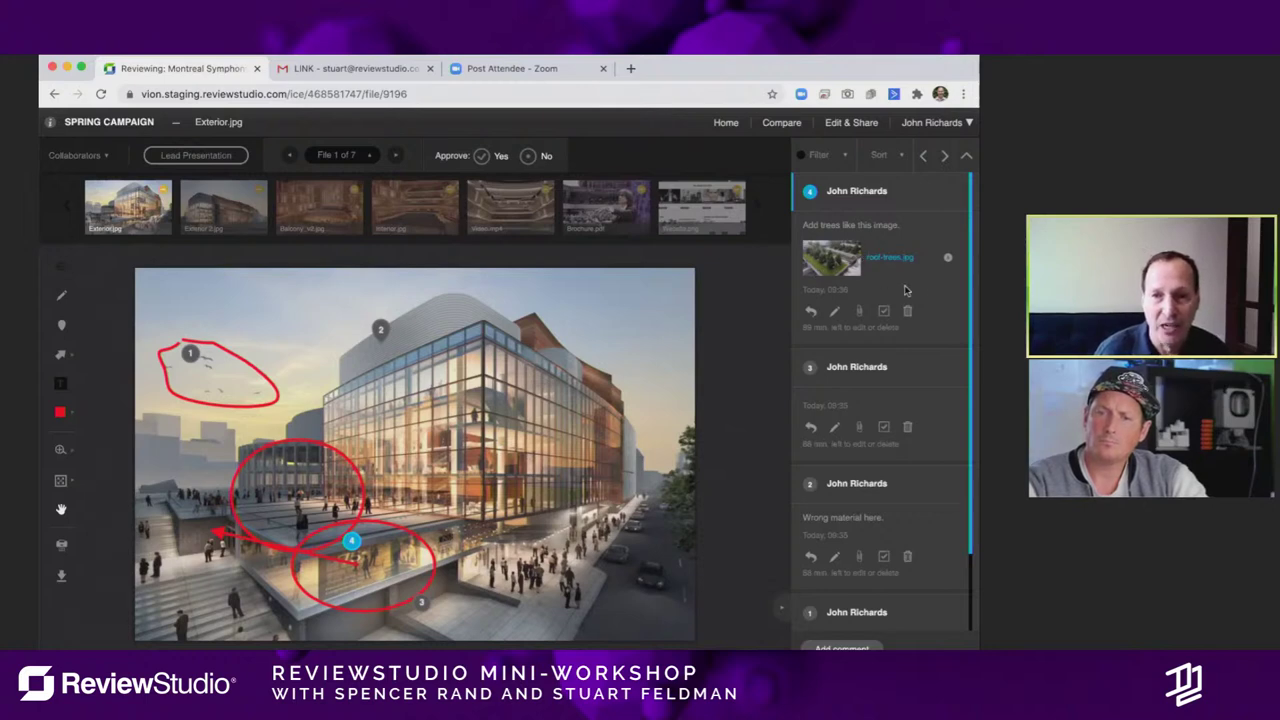
# Step: Reply to the "Wrong material here." comment, mentioning a collaborator and asking "What would you suggest here?"
pyautogui.scroll(-2, 902, 282)
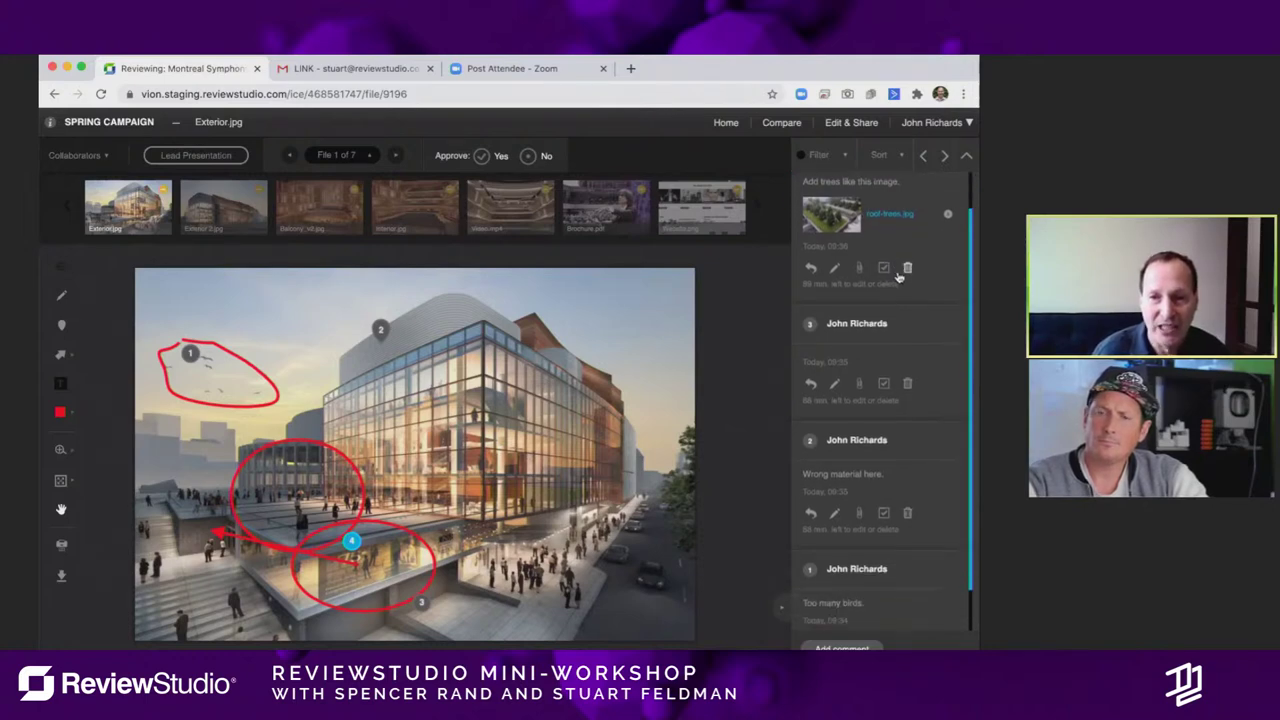
pyautogui.scroll(-2, 902, 282)
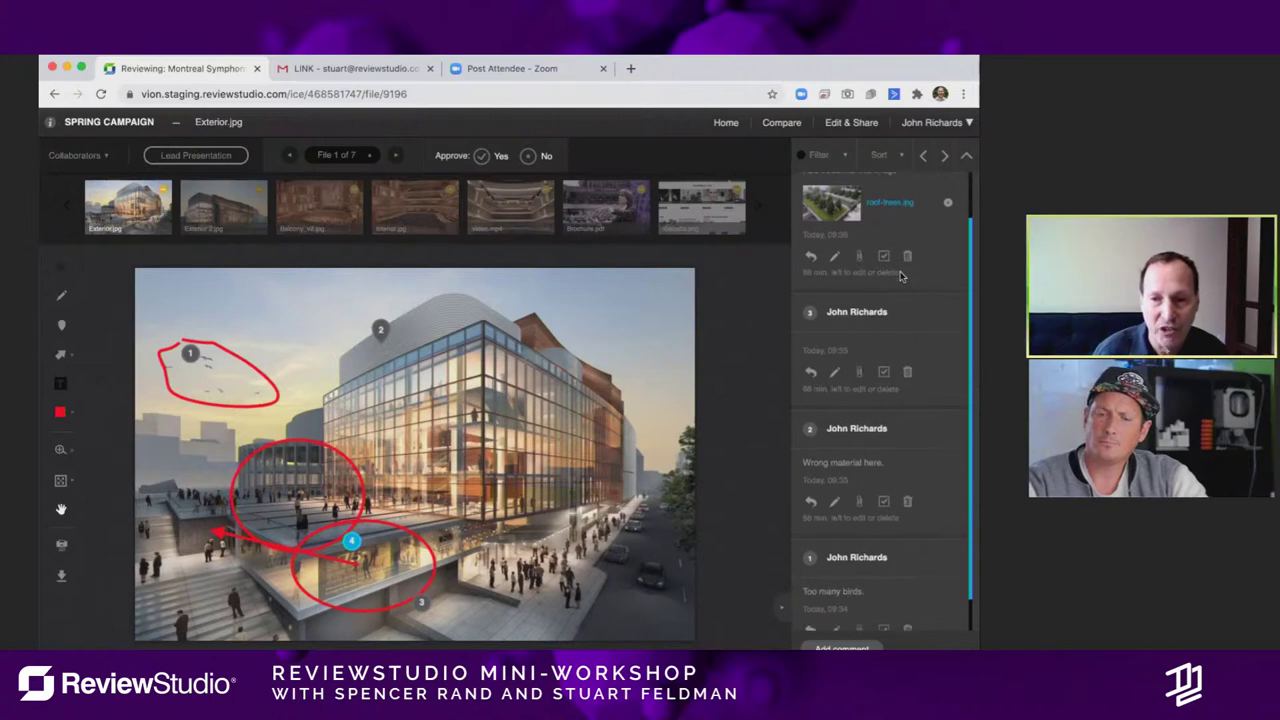
pyautogui.scroll(-1, 902, 288)
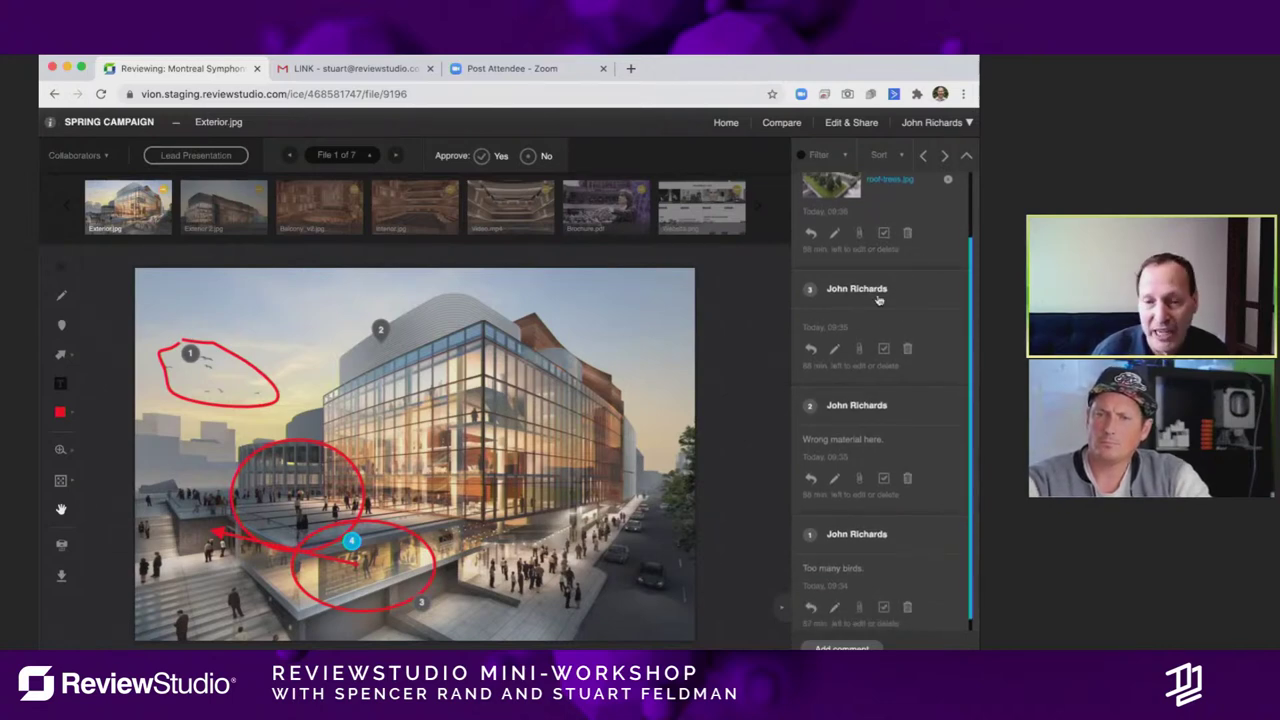
pyautogui.click(812, 480)
pyautogui.write('@')
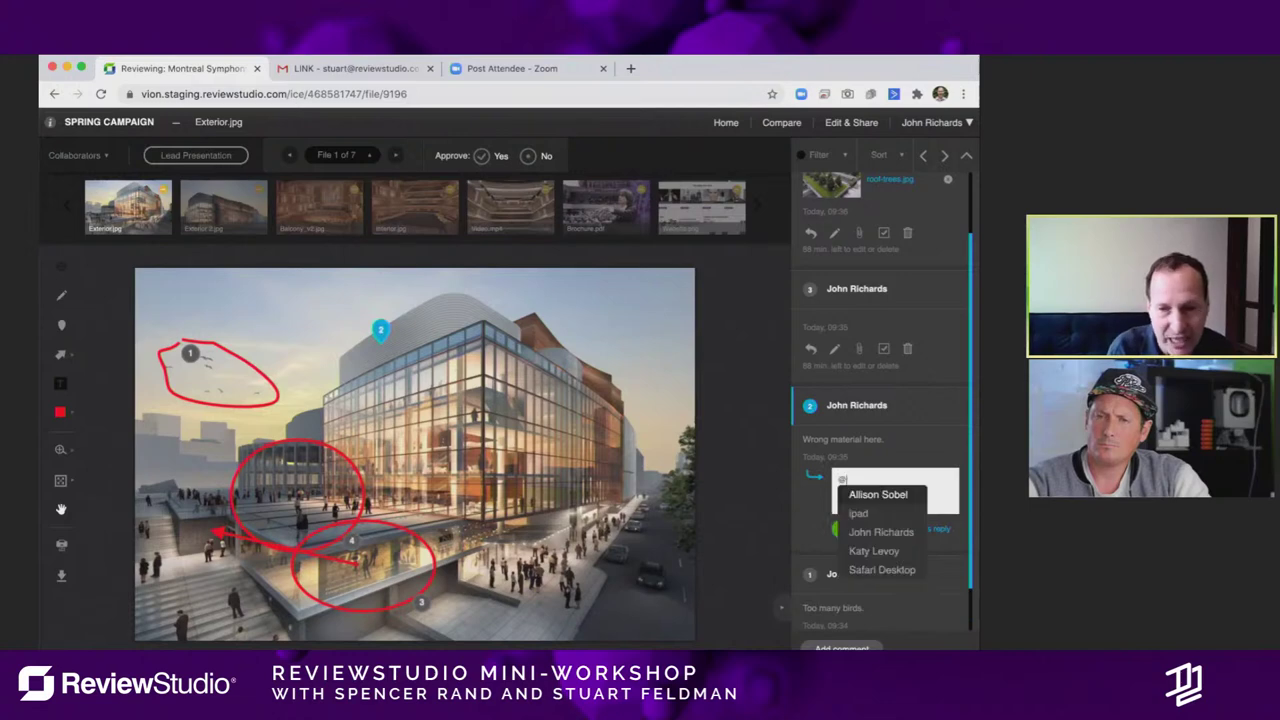
pyautogui.click(870, 551)
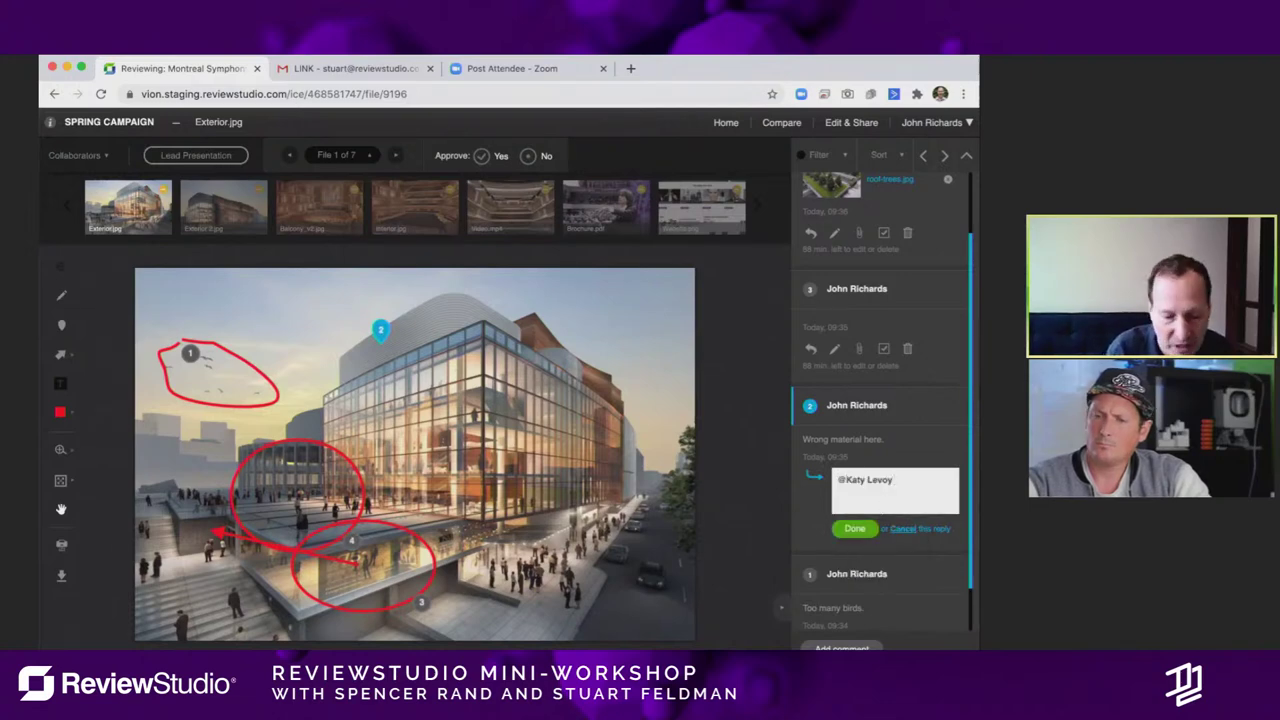
pyautogui.write('What would you sig')
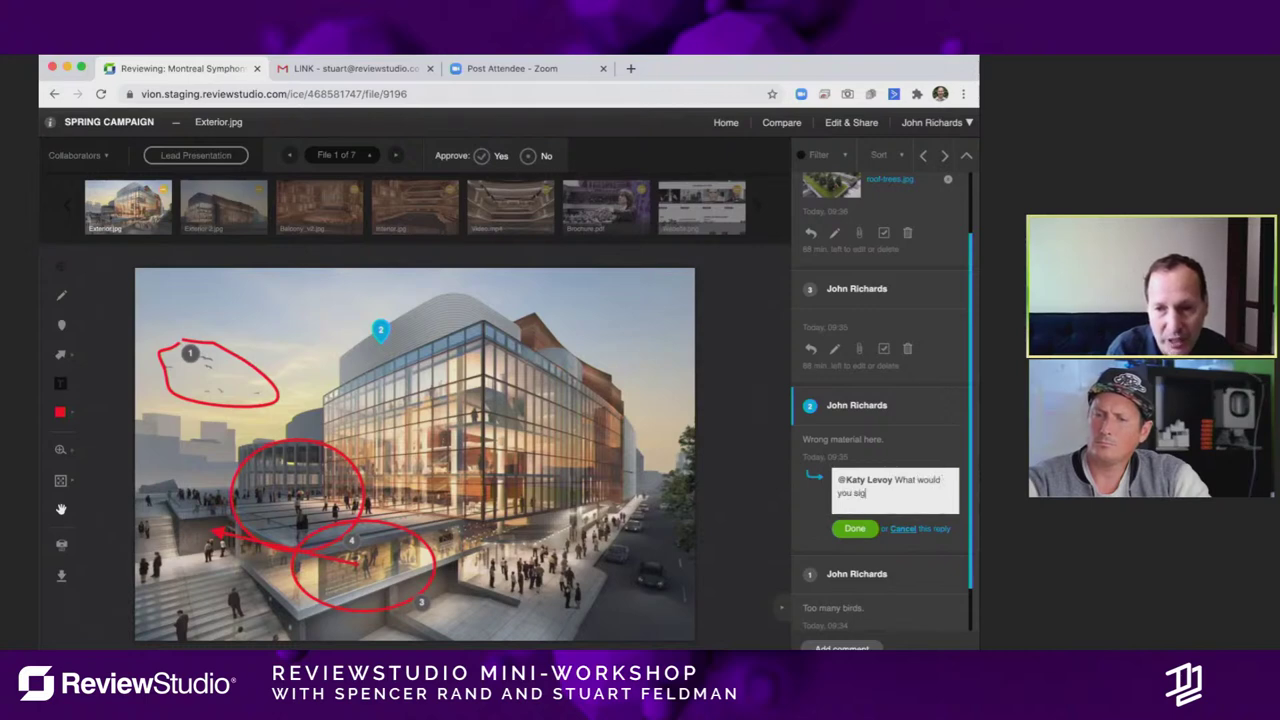
pyautogui.press('BackSpace')
pyautogui.press('BackSpace')
pyautogui.press('BackSpace')
pyautogui.write('uggest here?')
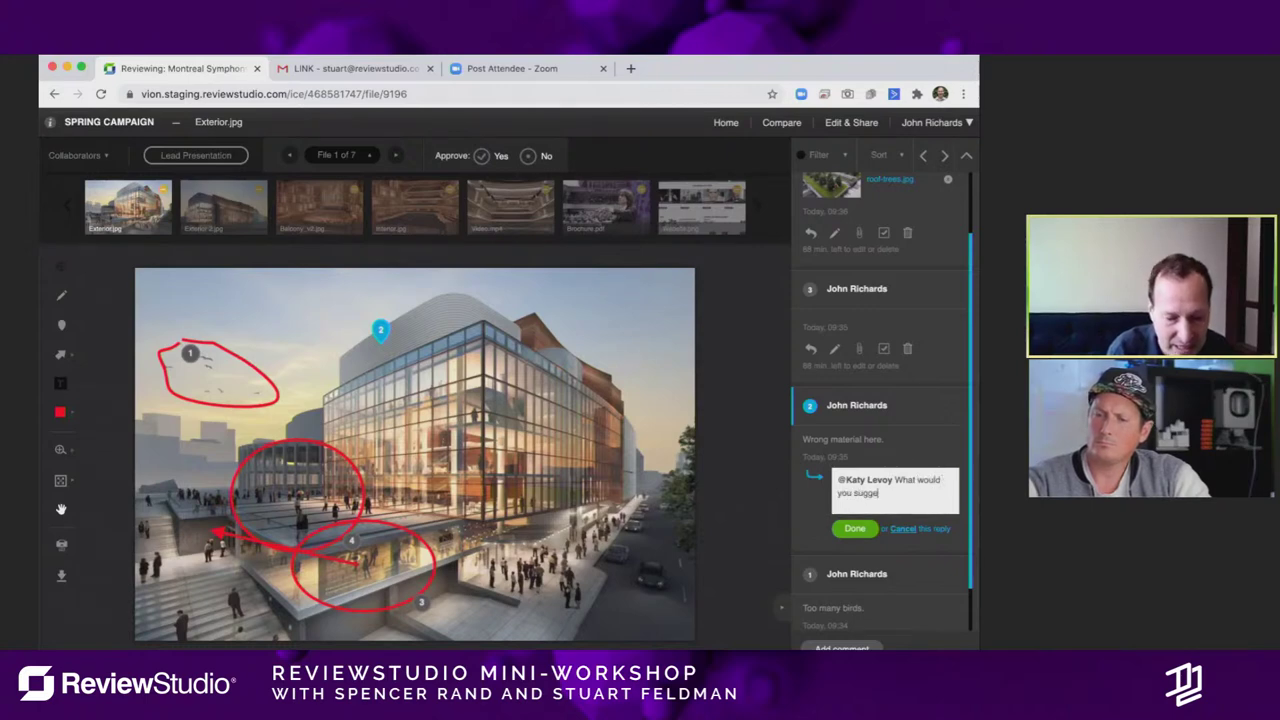
pyautogui.click(865, 530)
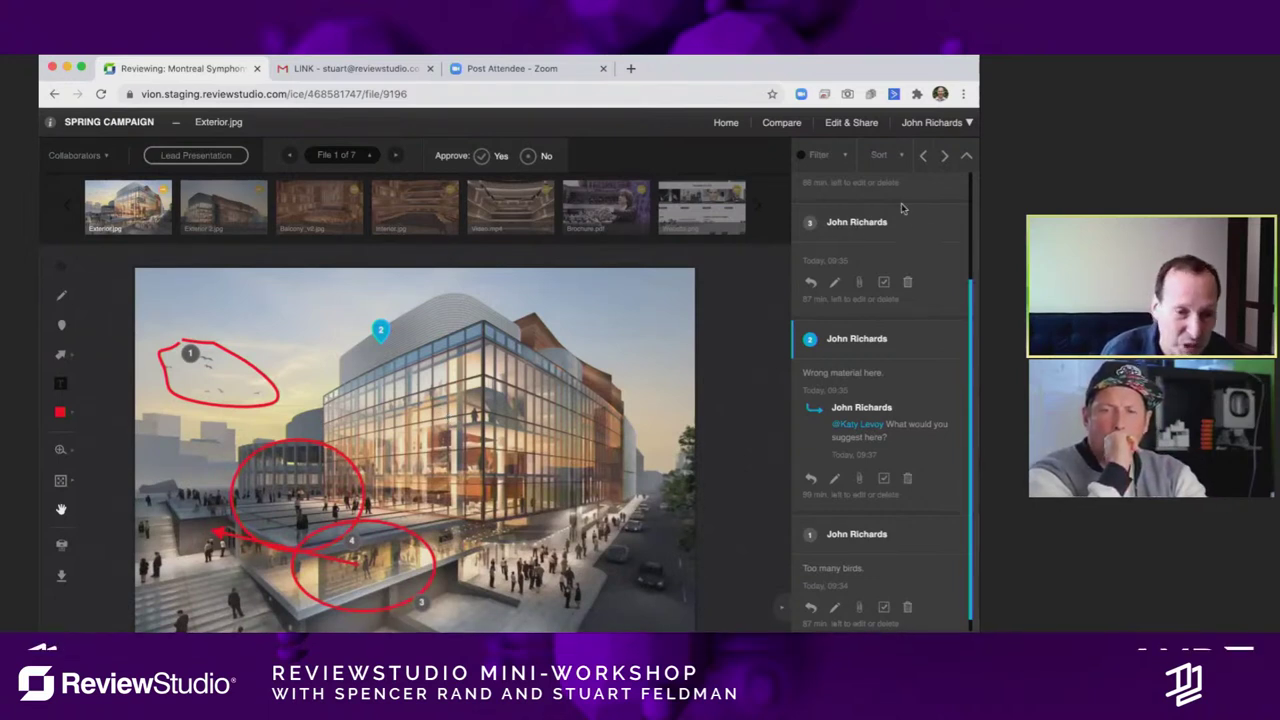
# Step: Collapse all comments, view each annotation on Exterior.jpg one by one from 4 to 1, and expand all comments again
pyautogui.click(966, 156)
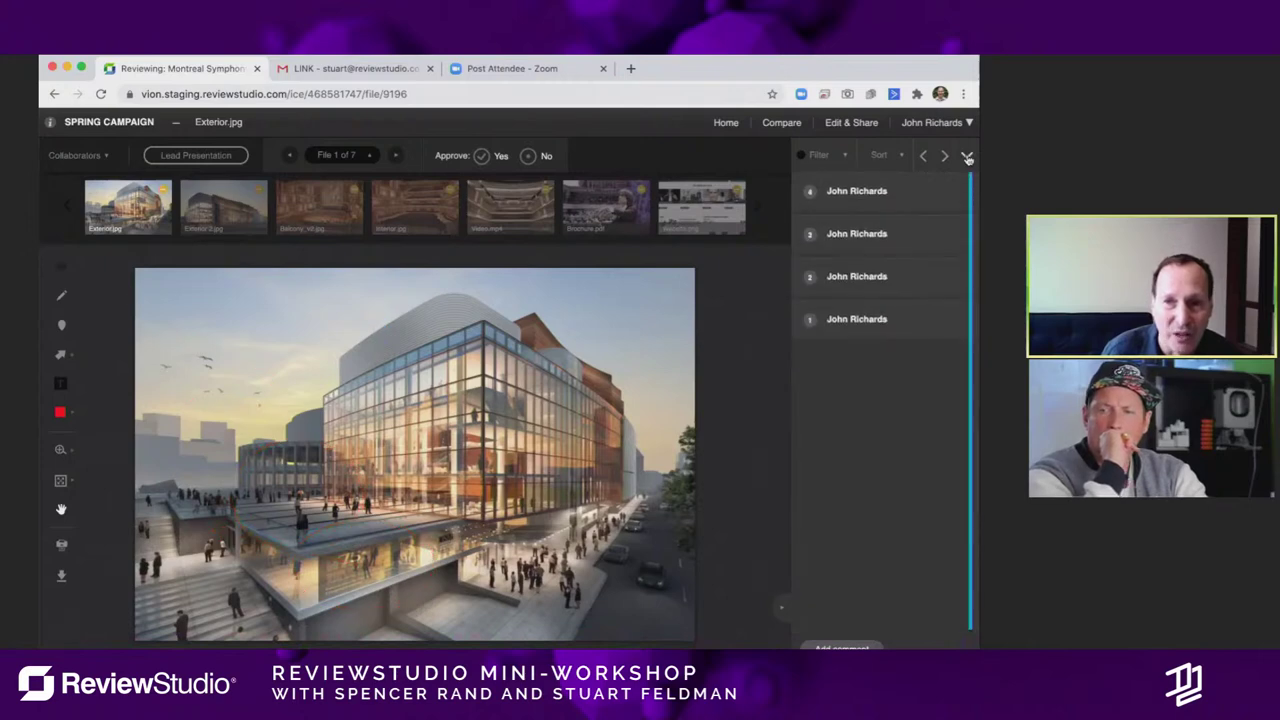
pyautogui.click(944, 158)
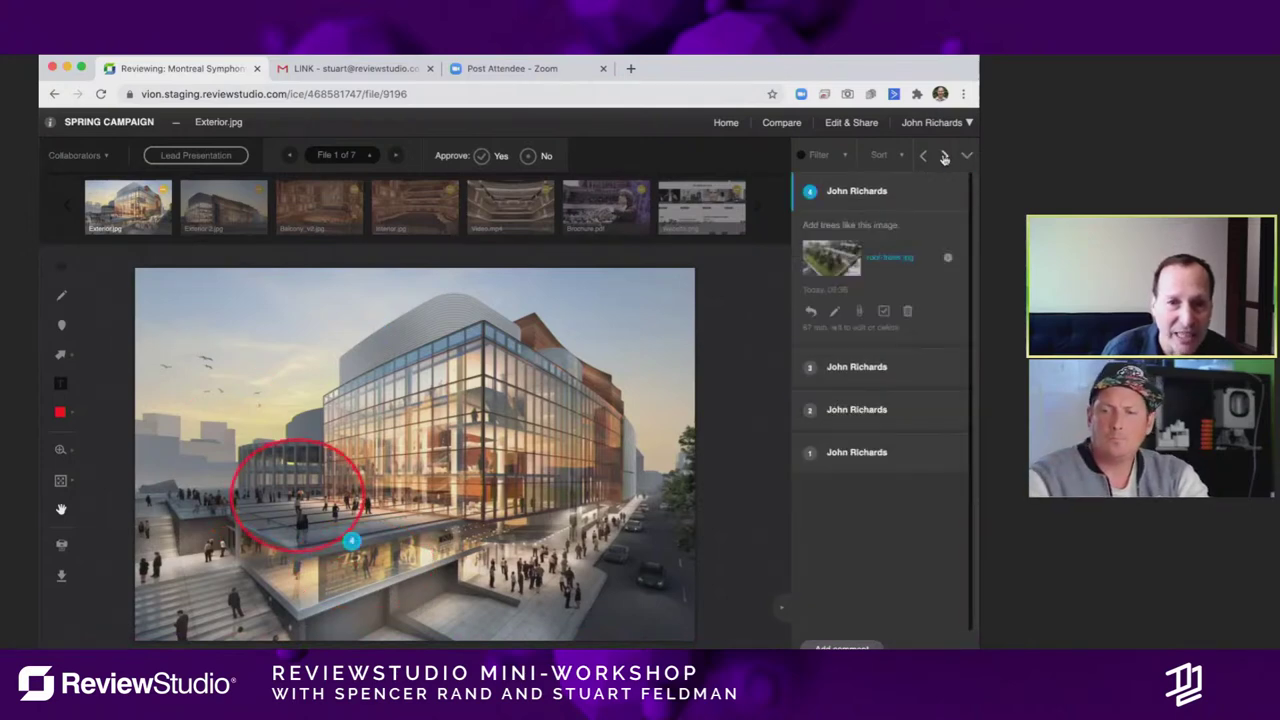
pyautogui.click(944, 158)
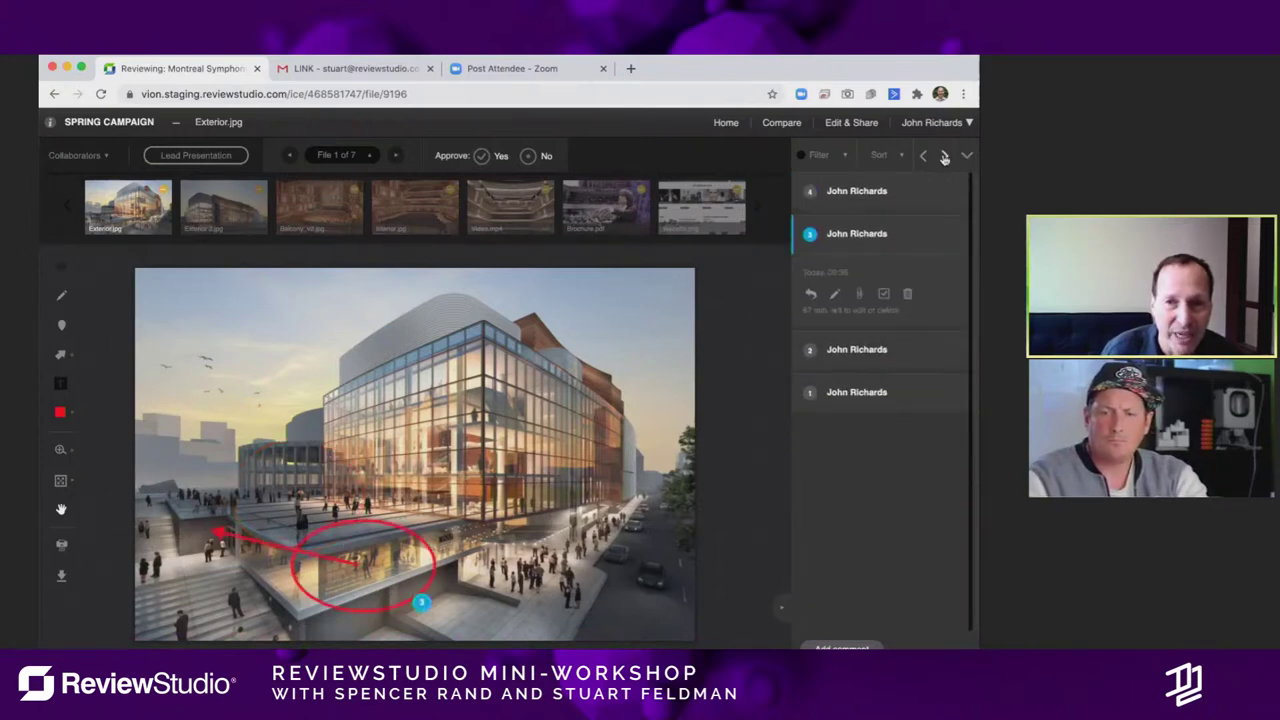
pyautogui.click(944, 158)
pyautogui.click(944, 158)
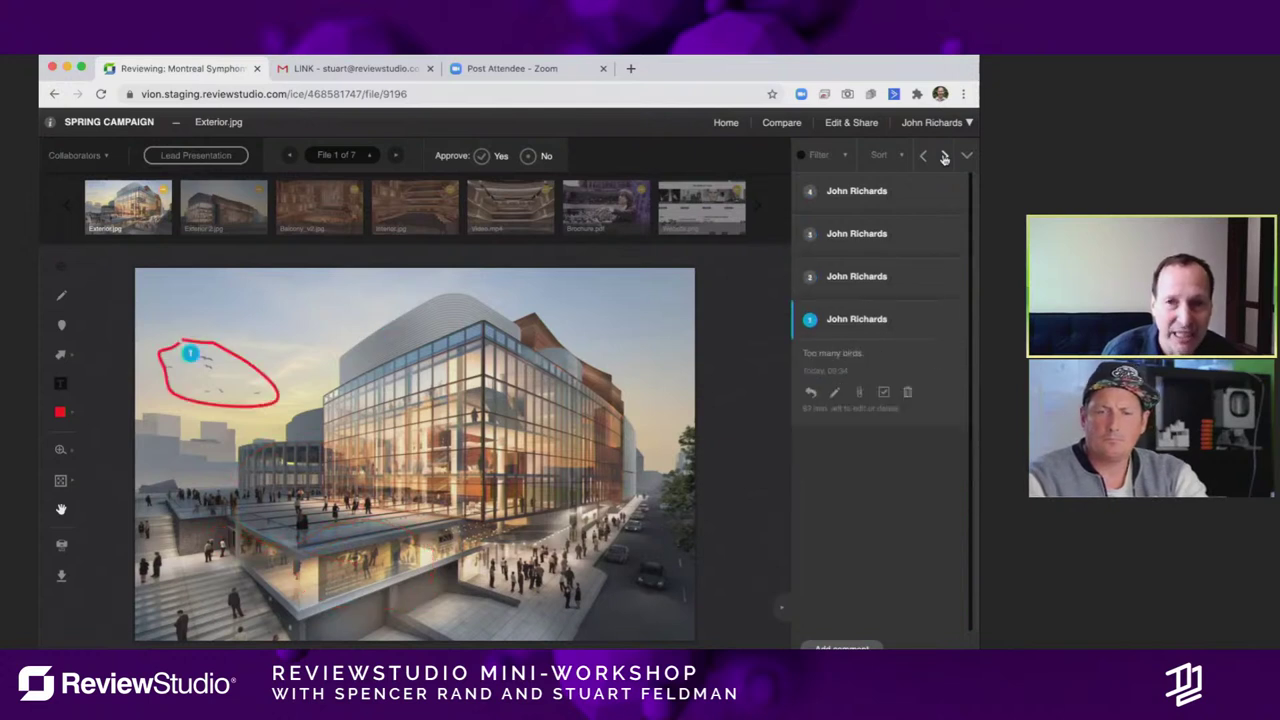
pyautogui.click(966, 158)
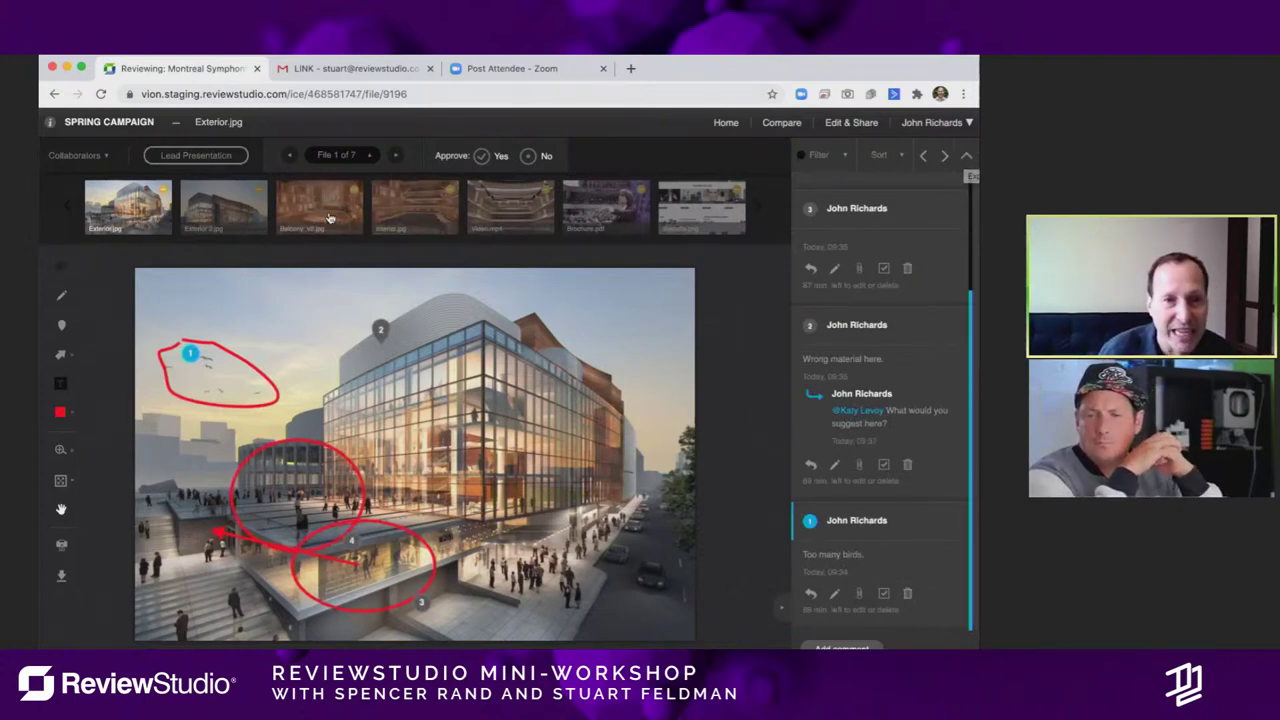
# Step: Open Video.mp4, play it and pause on the "l'Adresse symphonique" logo frame at about 8 seconds
pyautogui.click(476, 205)
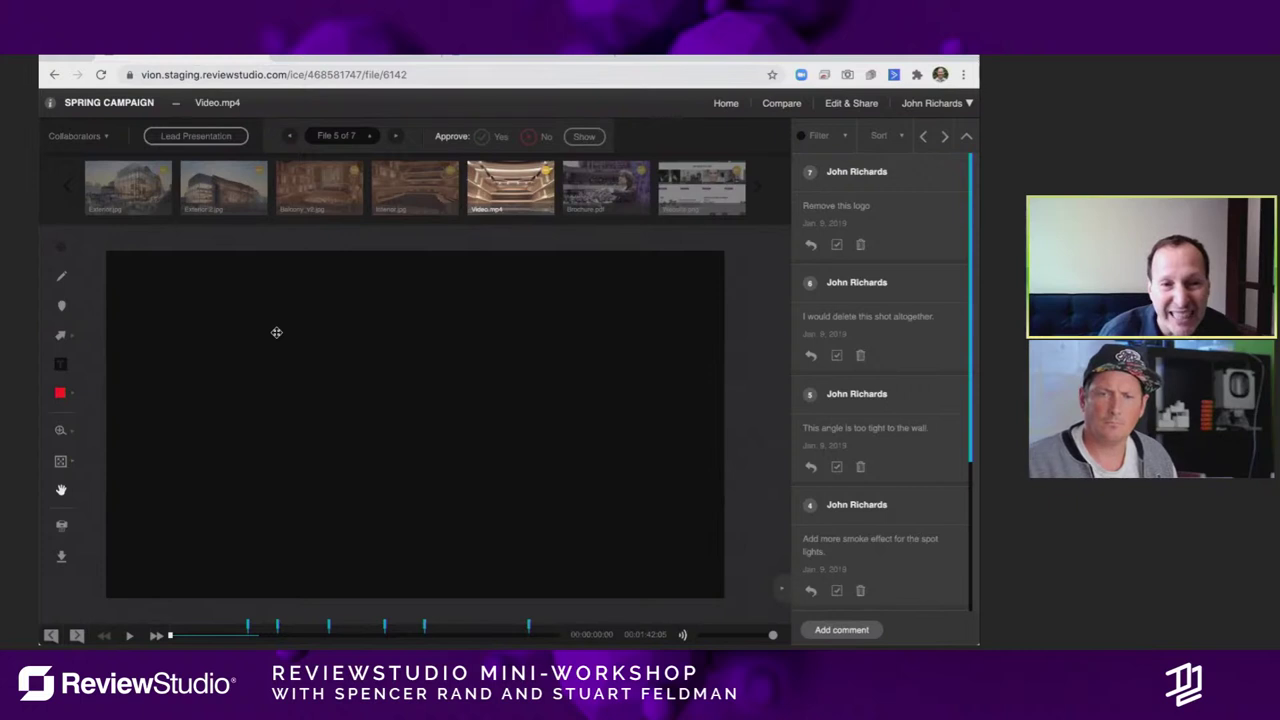
pyautogui.click(131, 637)
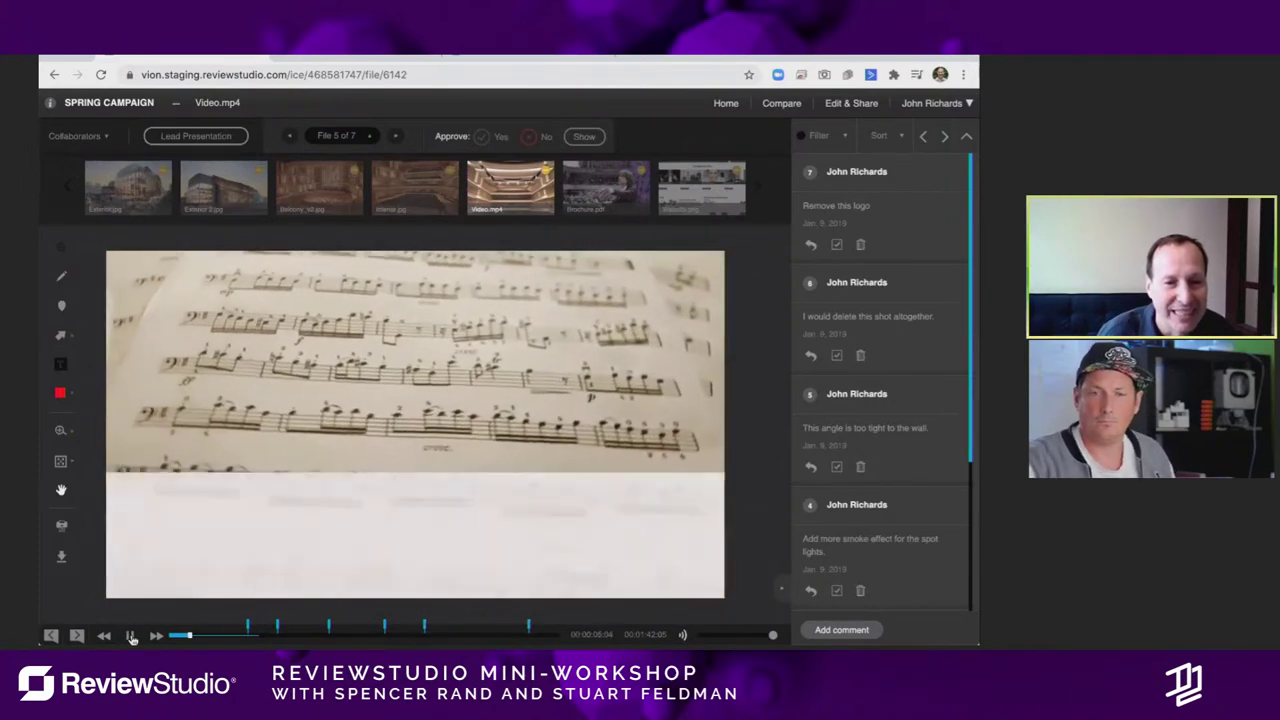
pyautogui.click(131, 637)
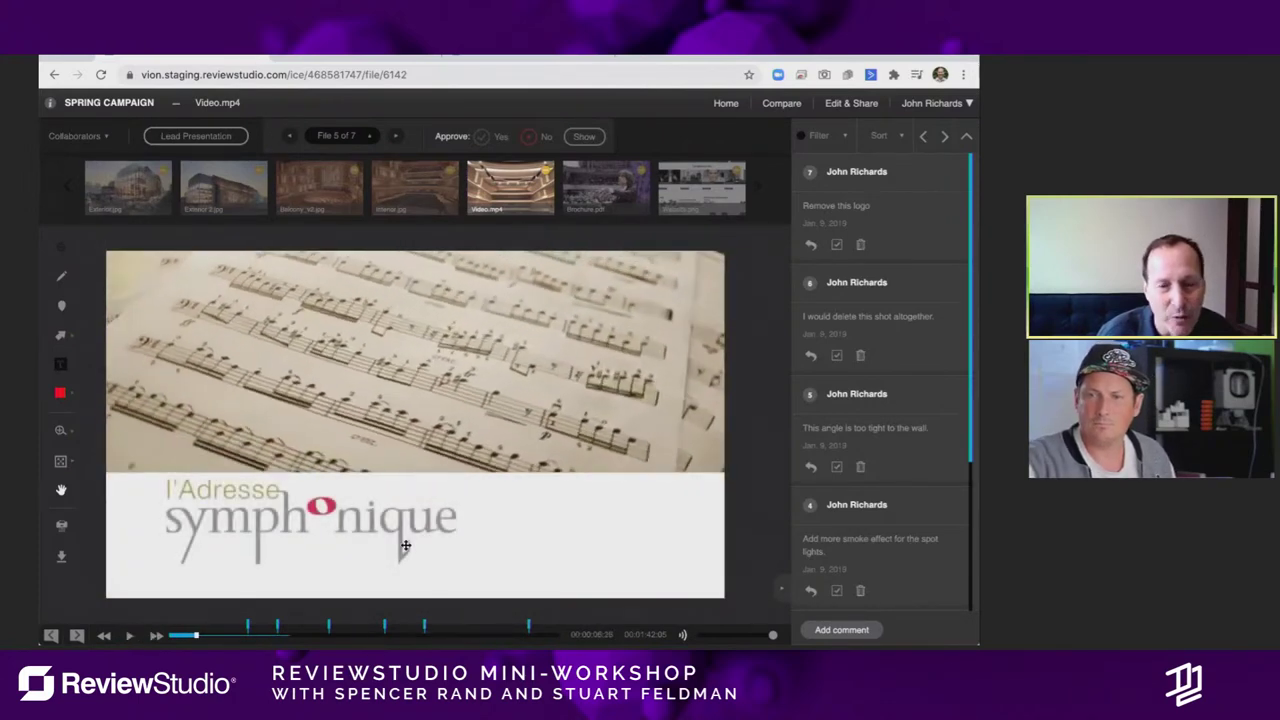
# Step: Draw an outlined ellipse in the white area beside the logo and save it with the comment "Add logo here."
pyautogui.click(59, 338)
pyautogui.click(253, 336)
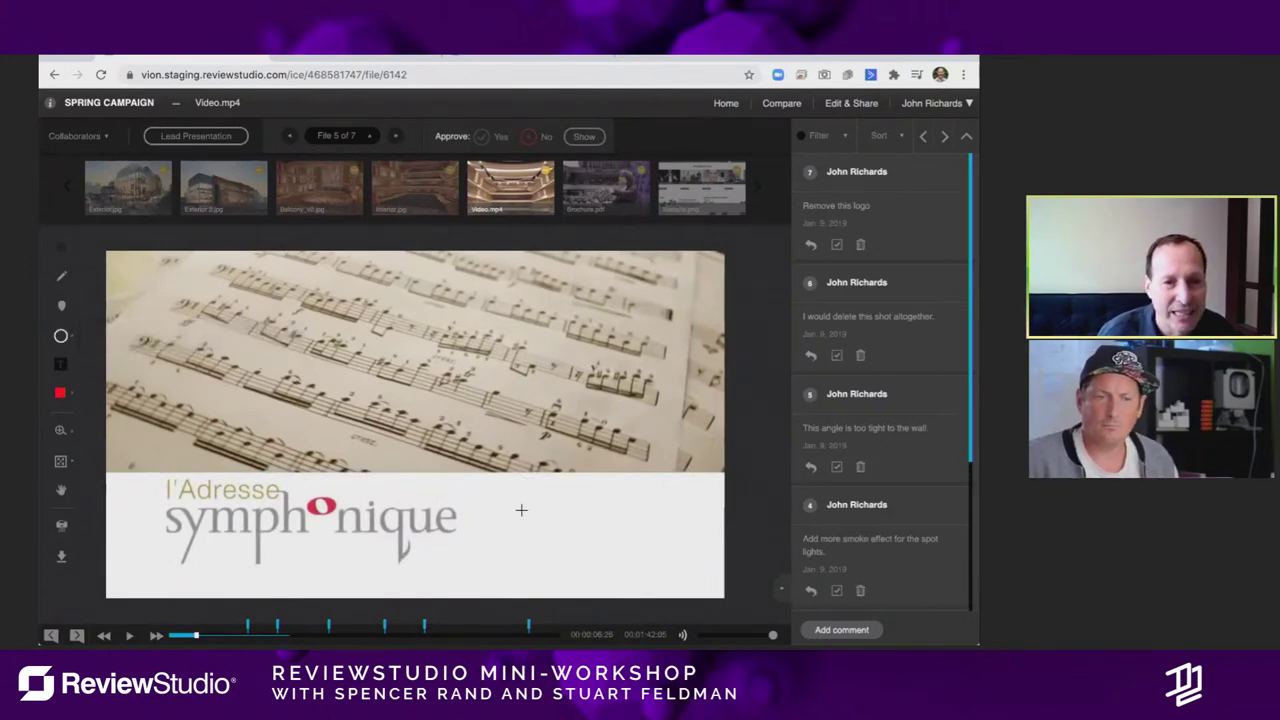
pyautogui.moveTo(491, 472); pyautogui.dragTo(601, 541)
pyautogui.moveTo(666, 576); pyautogui.dragTo(668, 577)
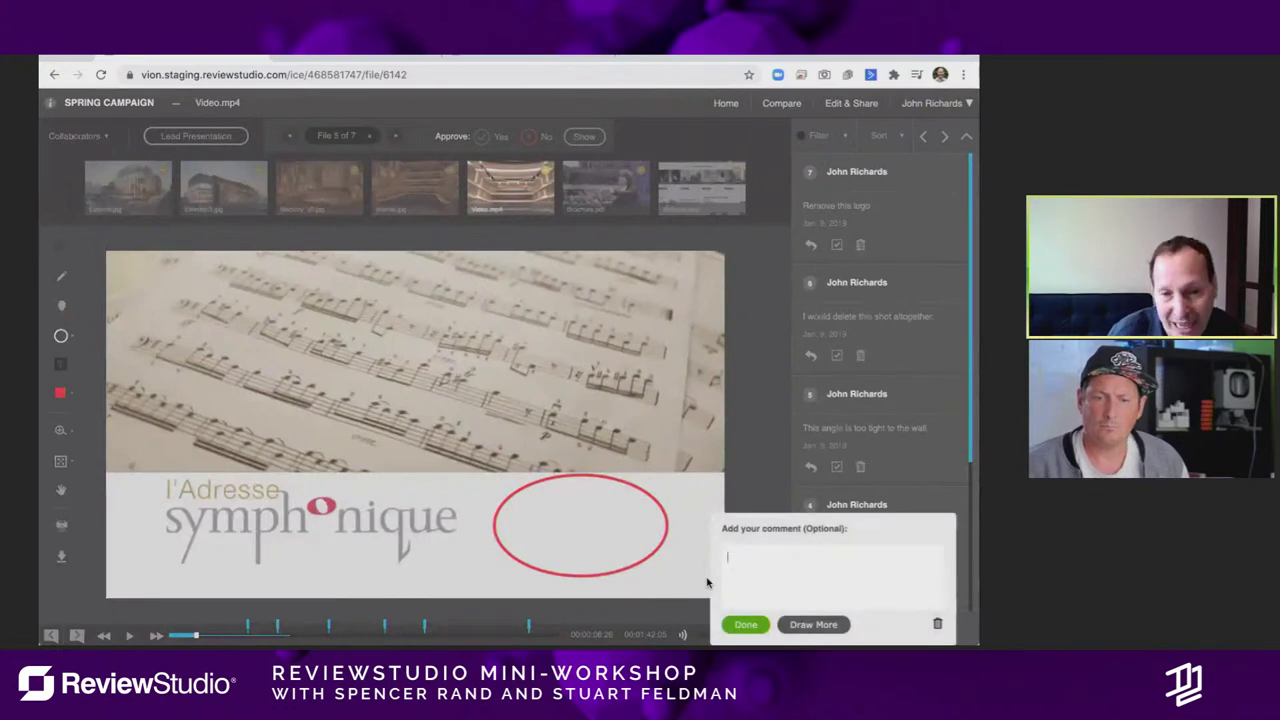
pyautogui.write('Add lo')
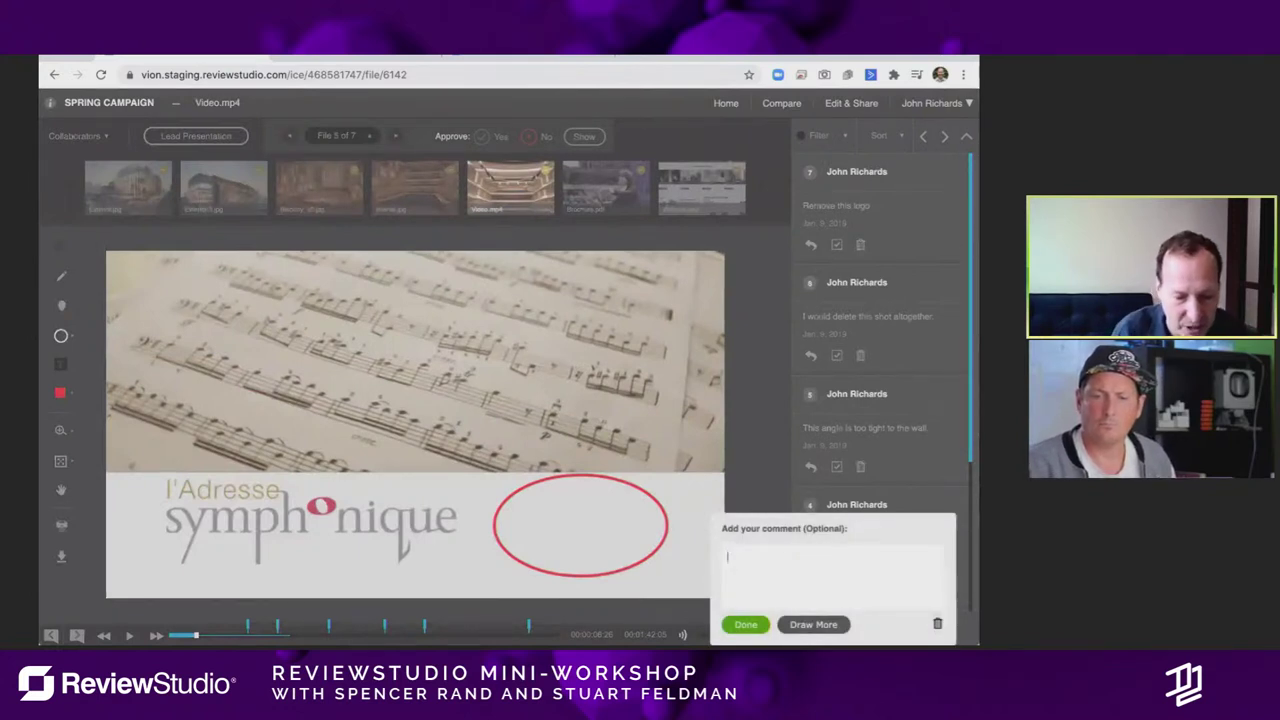
pyautogui.write('go here.')
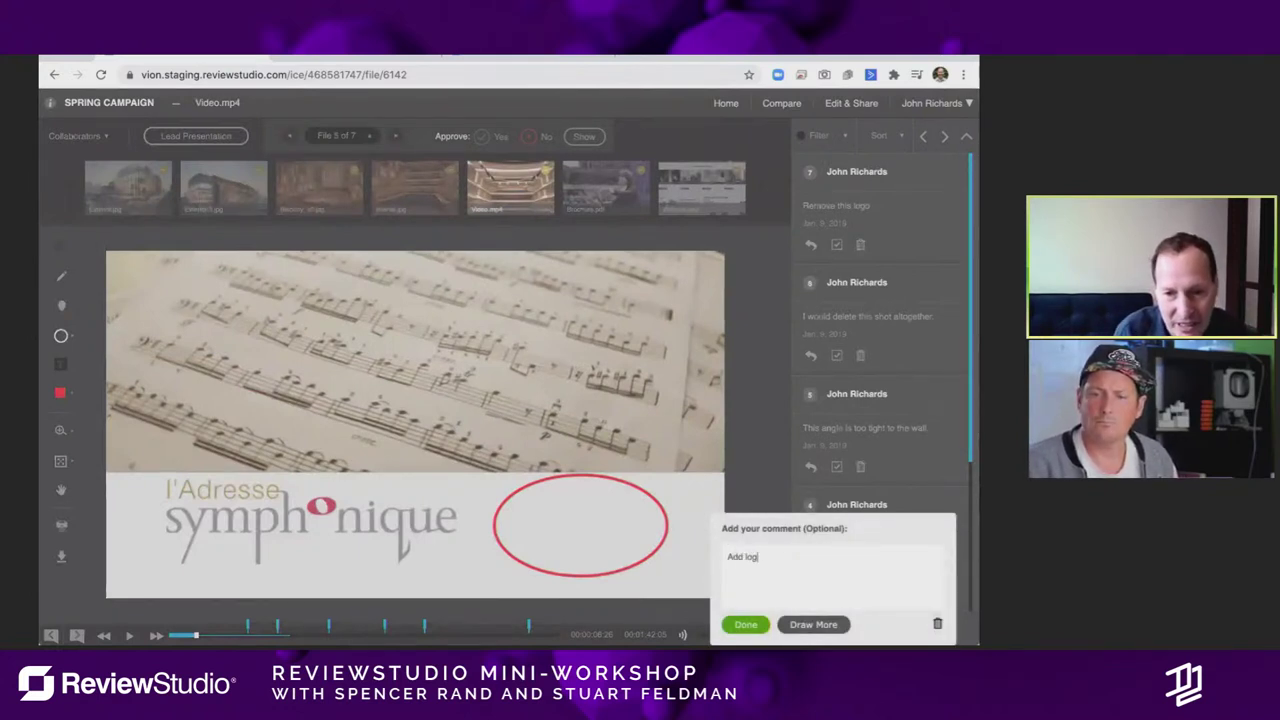
pyautogui.click(738, 624)
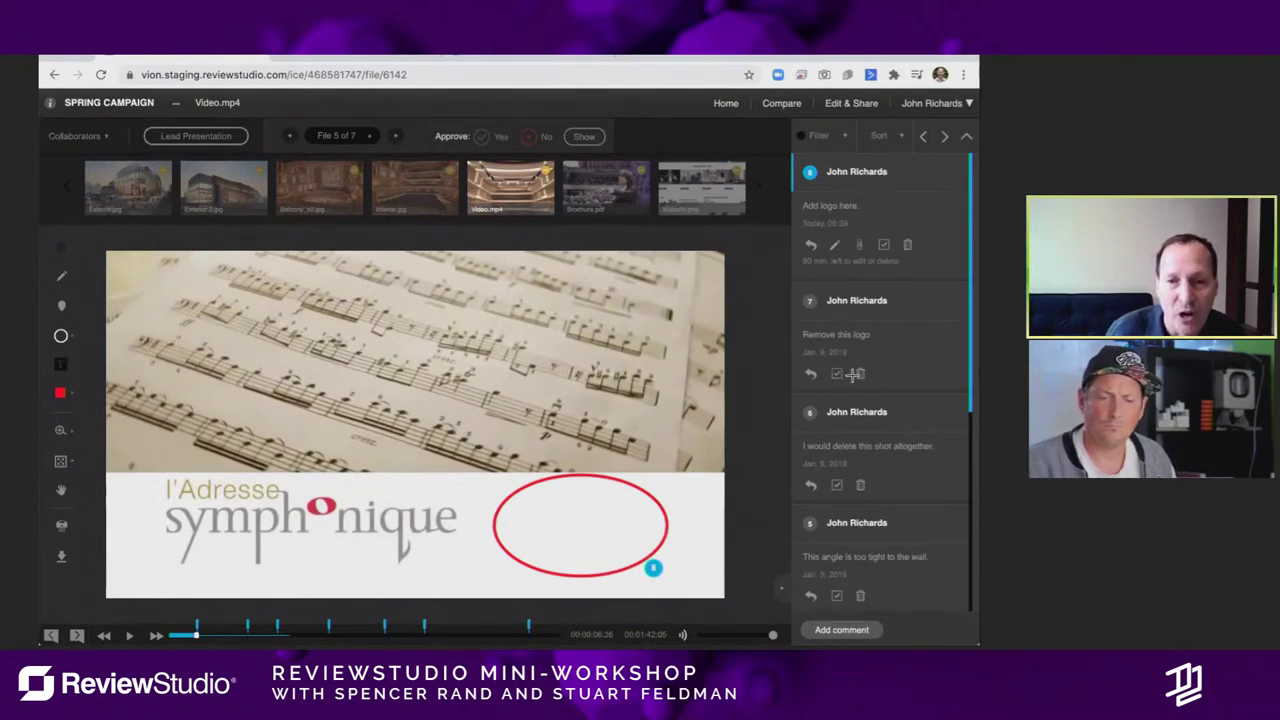
# Step: View the annotated video frames for the conductor, fade and spot-light smoke comments
pyautogui.click(77, 636)
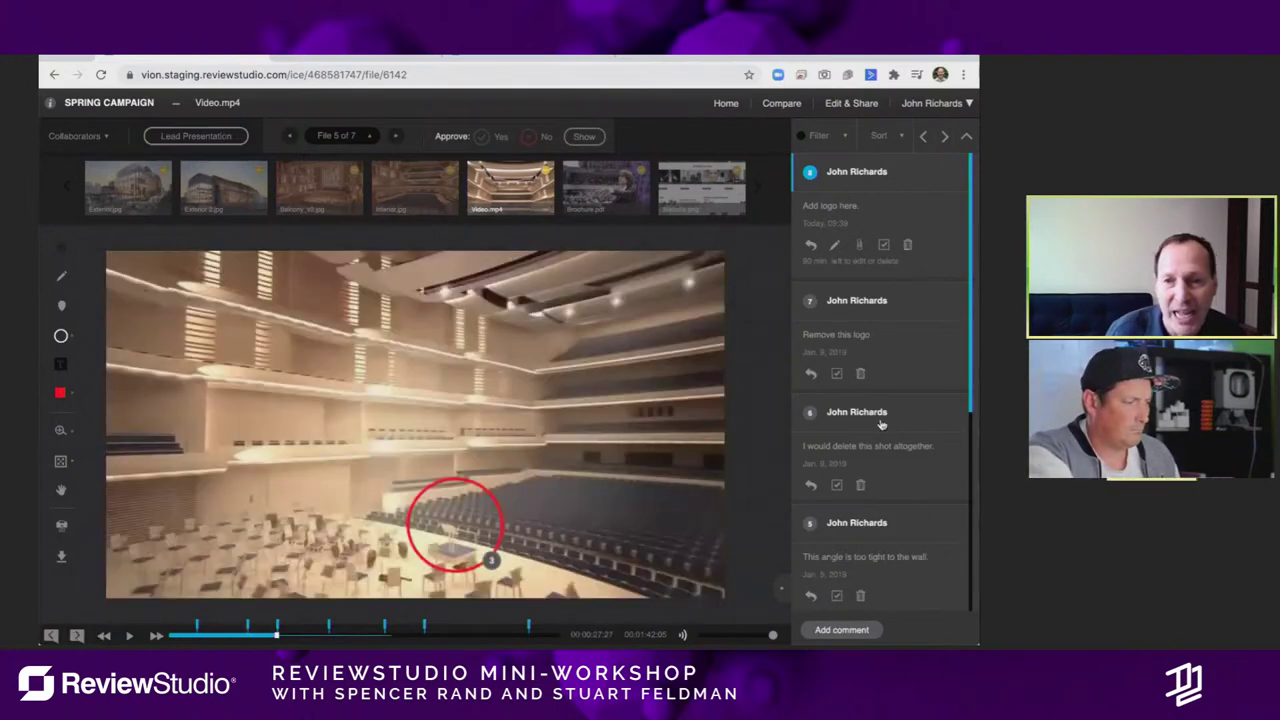
pyautogui.scroll(-4, 882, 424)
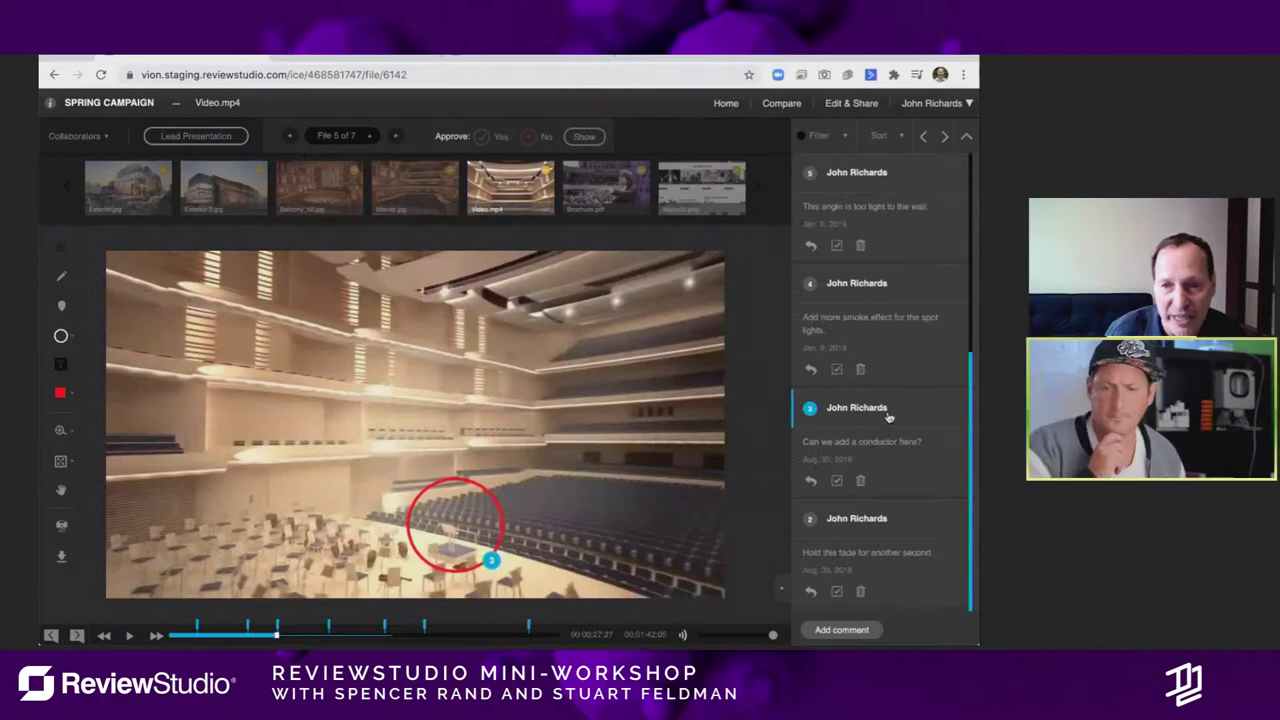
pyautogui.click(903, 516)
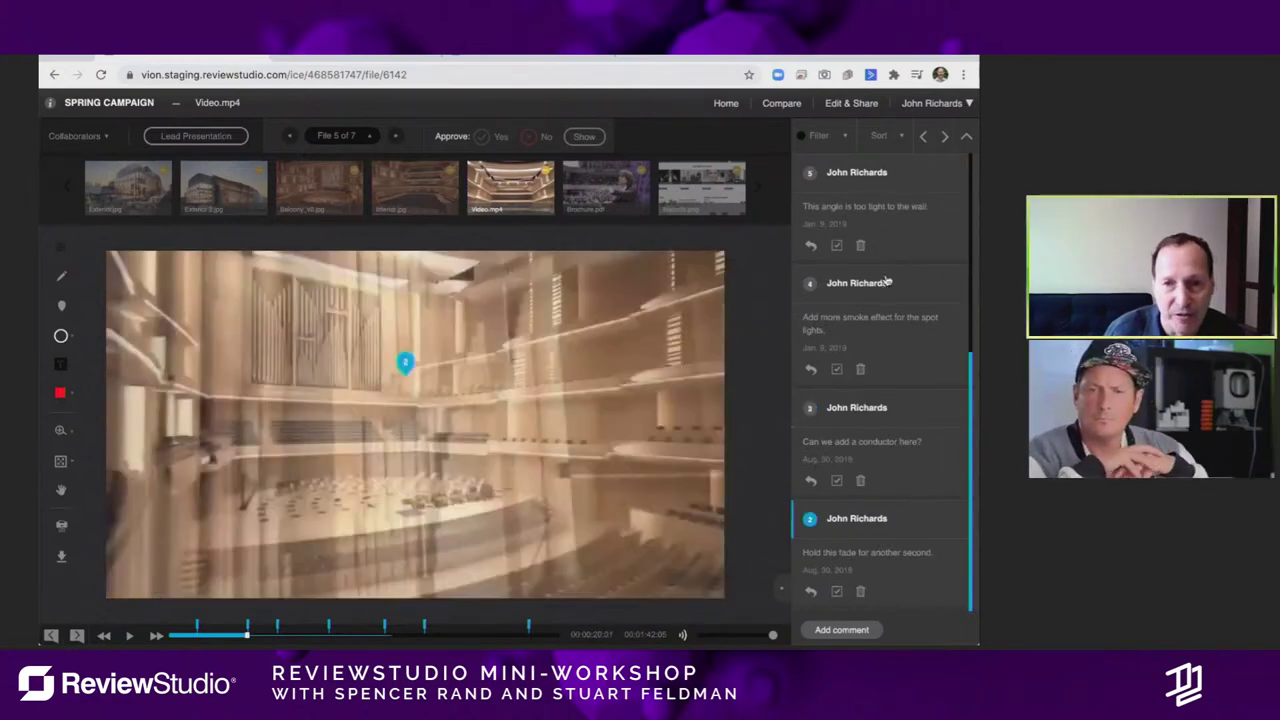
pyautogui.click(888, 286)
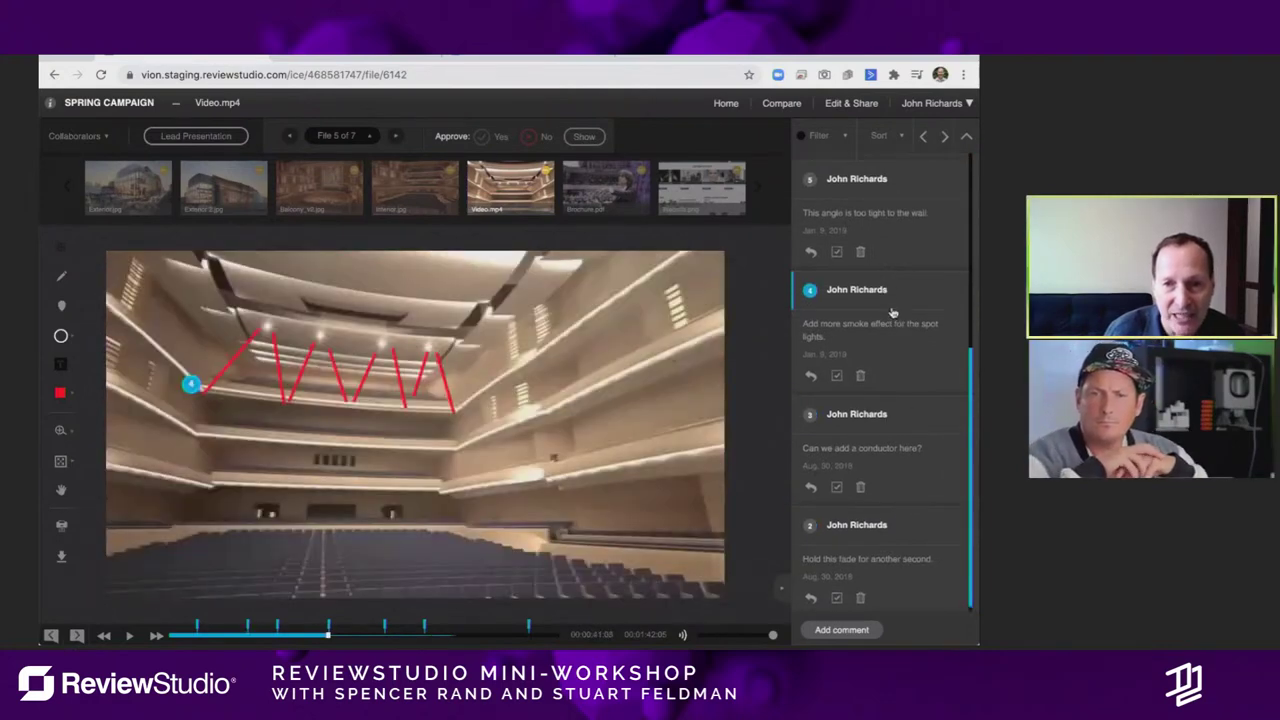
pyautogui.scroll(5, 893, 313)
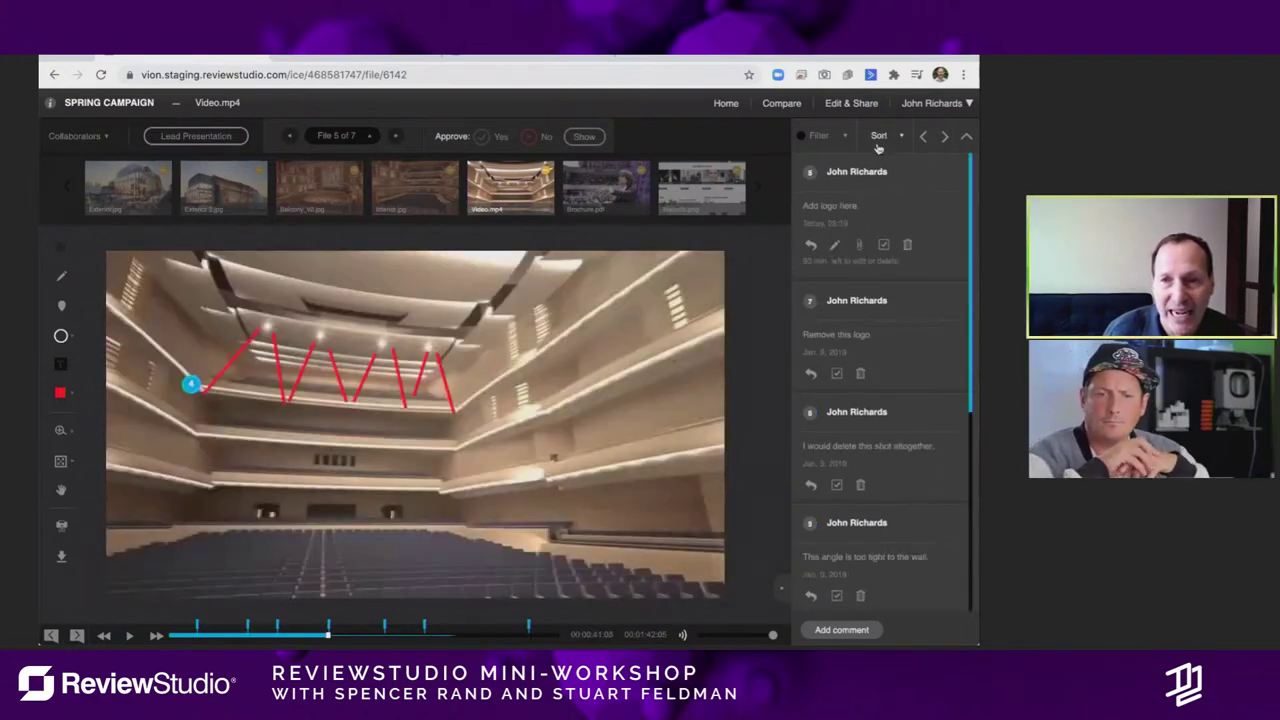
# Step: Examine the available sort orders and filter options for the video's comments
pyautogui.click(903, 139)
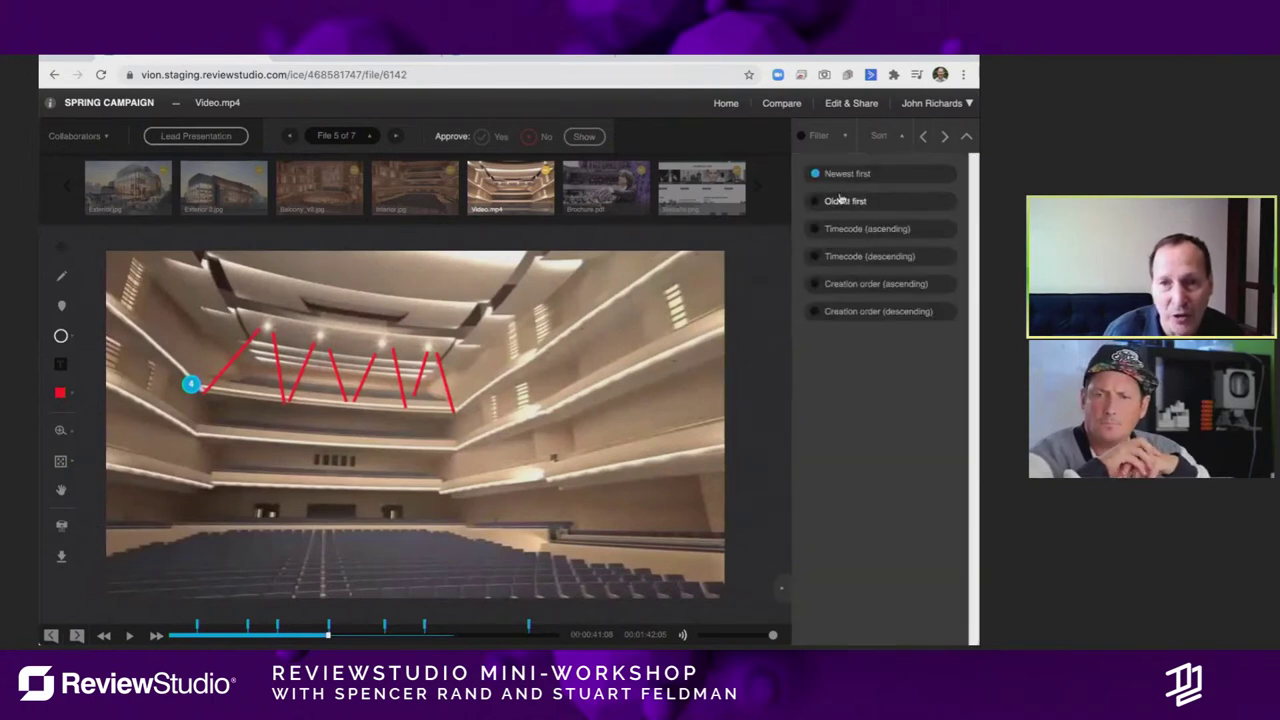
pyautogui.click(906, 139)
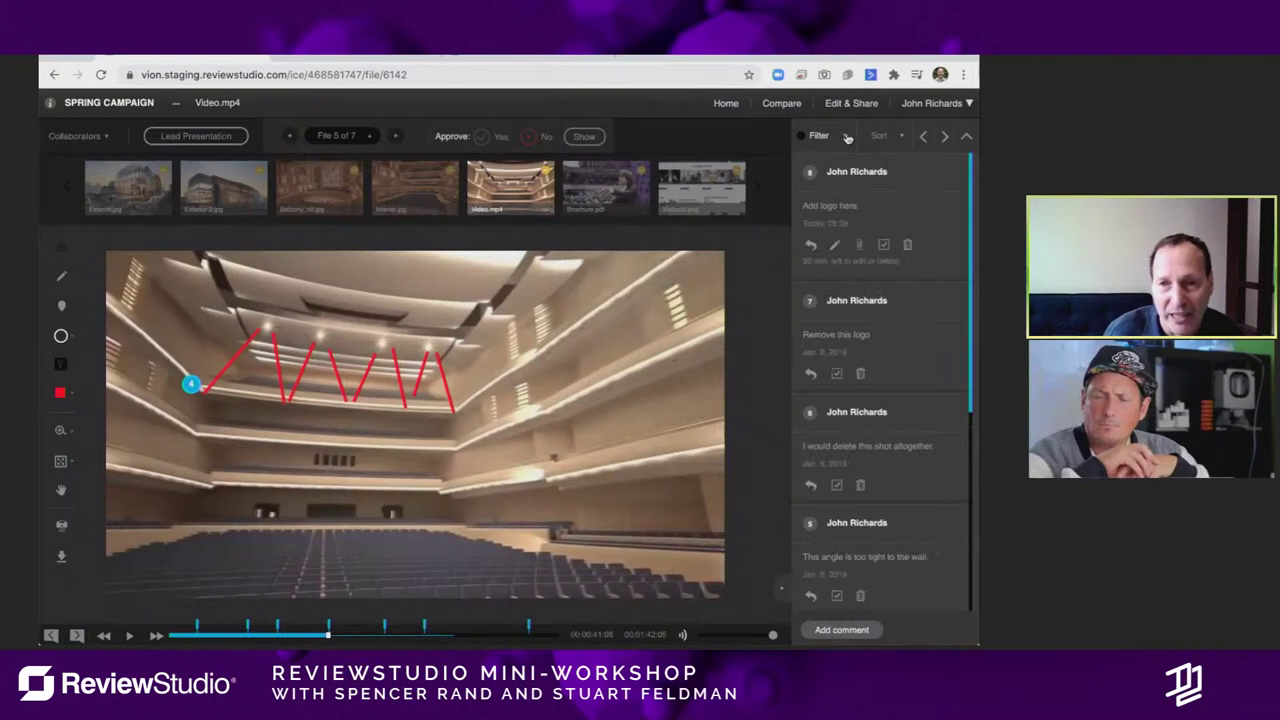
pyautogui.click(846, 138)
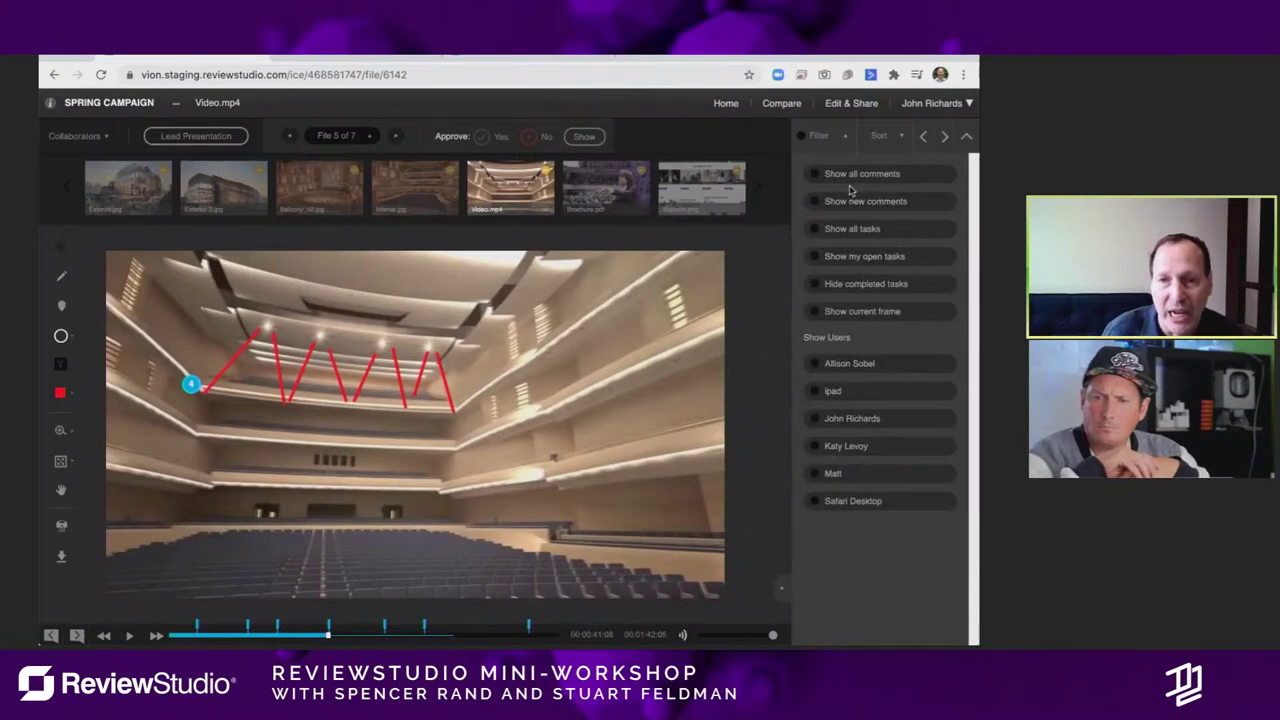
pyautogui.click(846, 136)
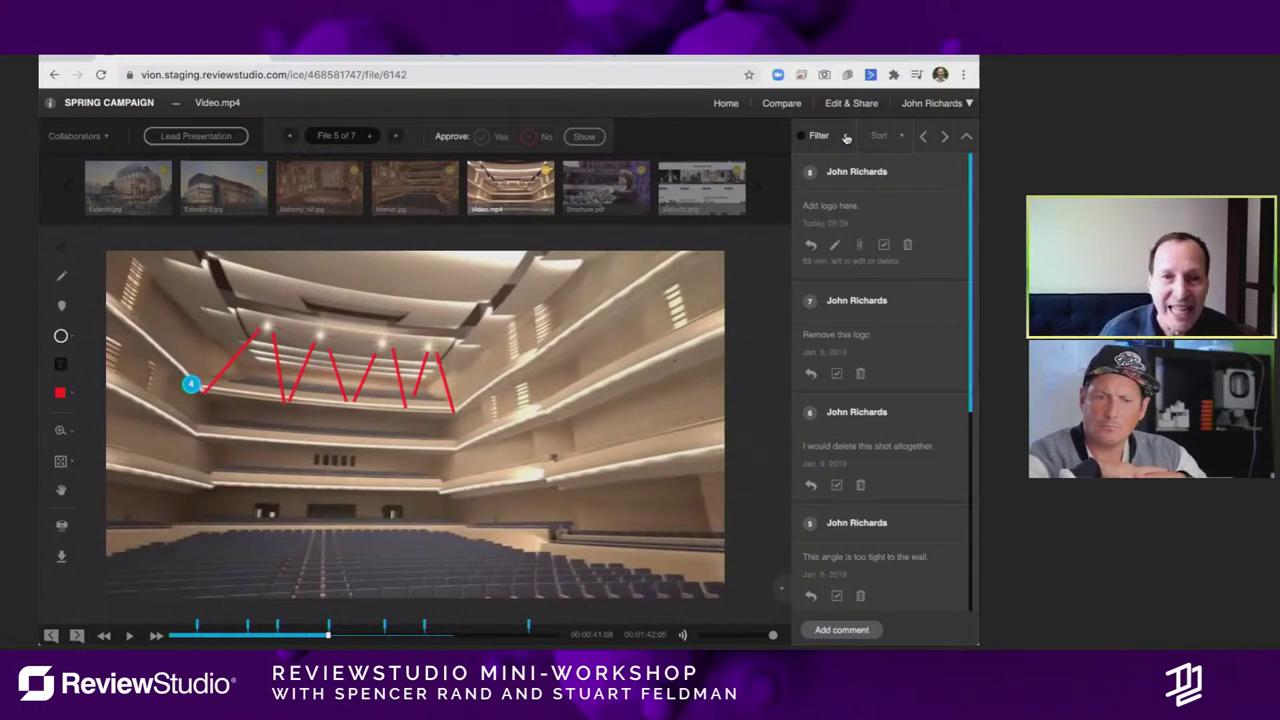
# Step: Open Brochure.pdf at page 3 and magnify the letter's first text columns
pyautogui.click(588, 200)
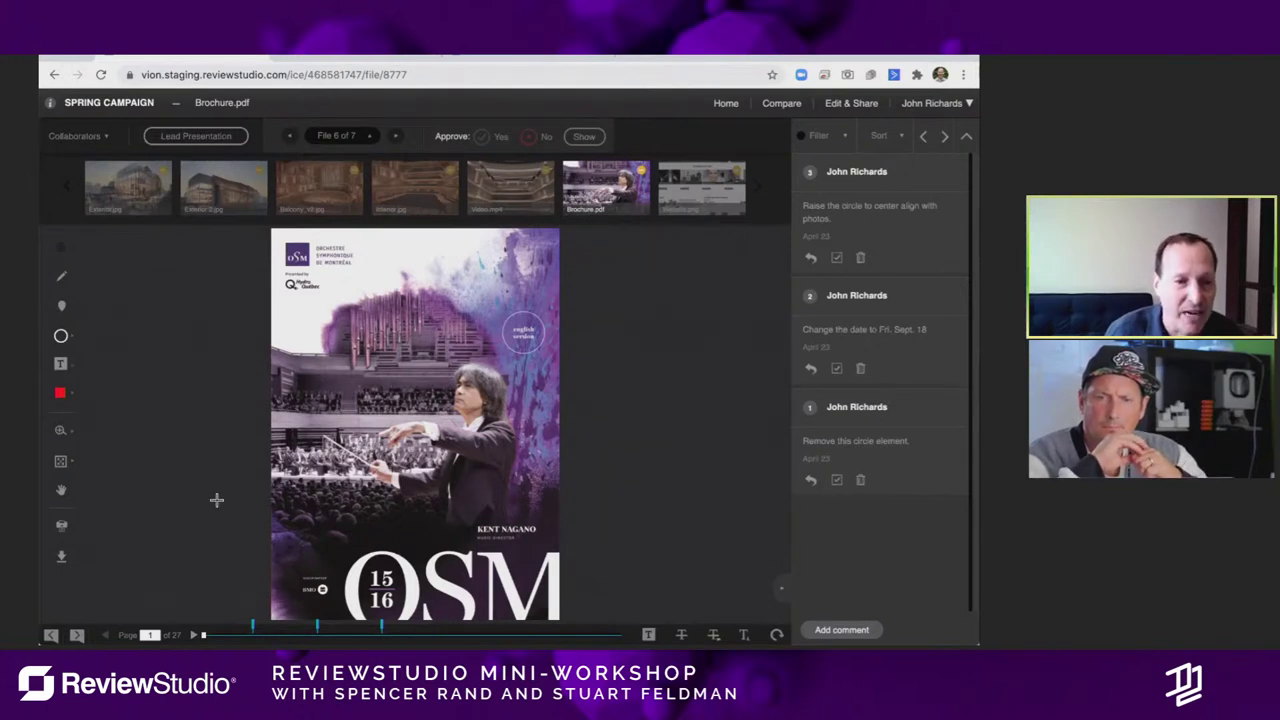
pyautogui.click(194, 636)
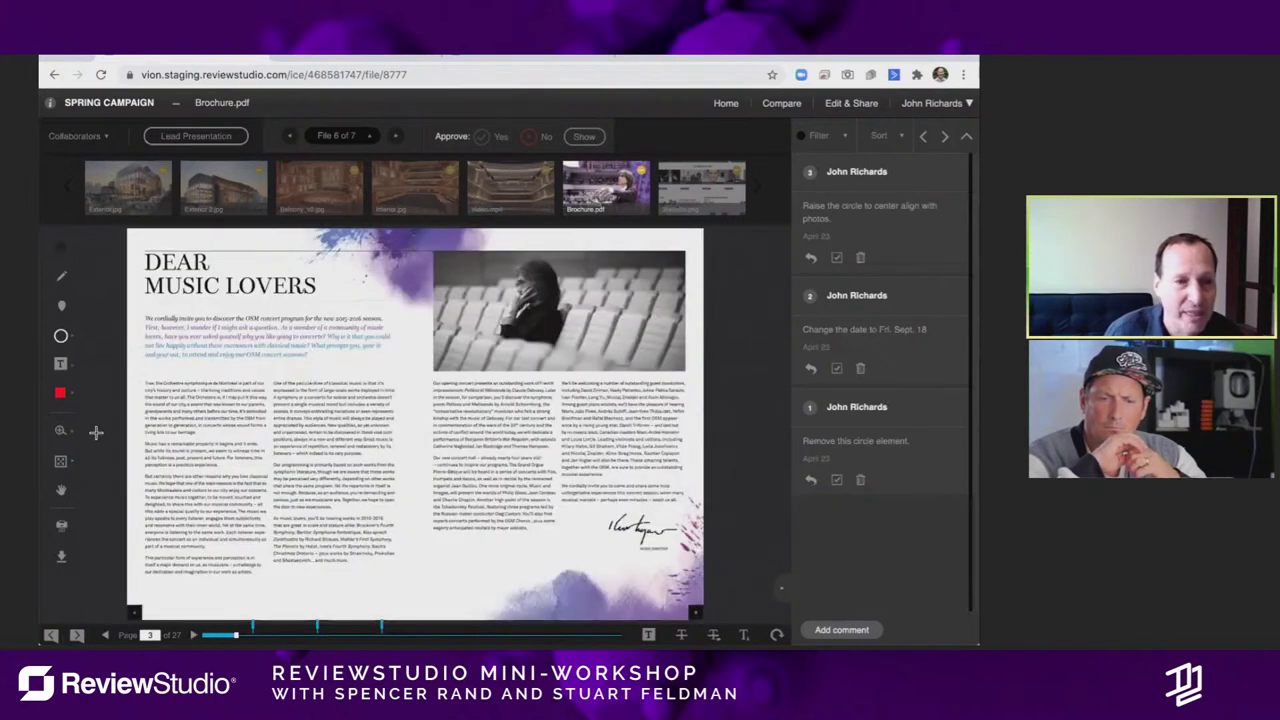
pyautogui.click(60, 431)
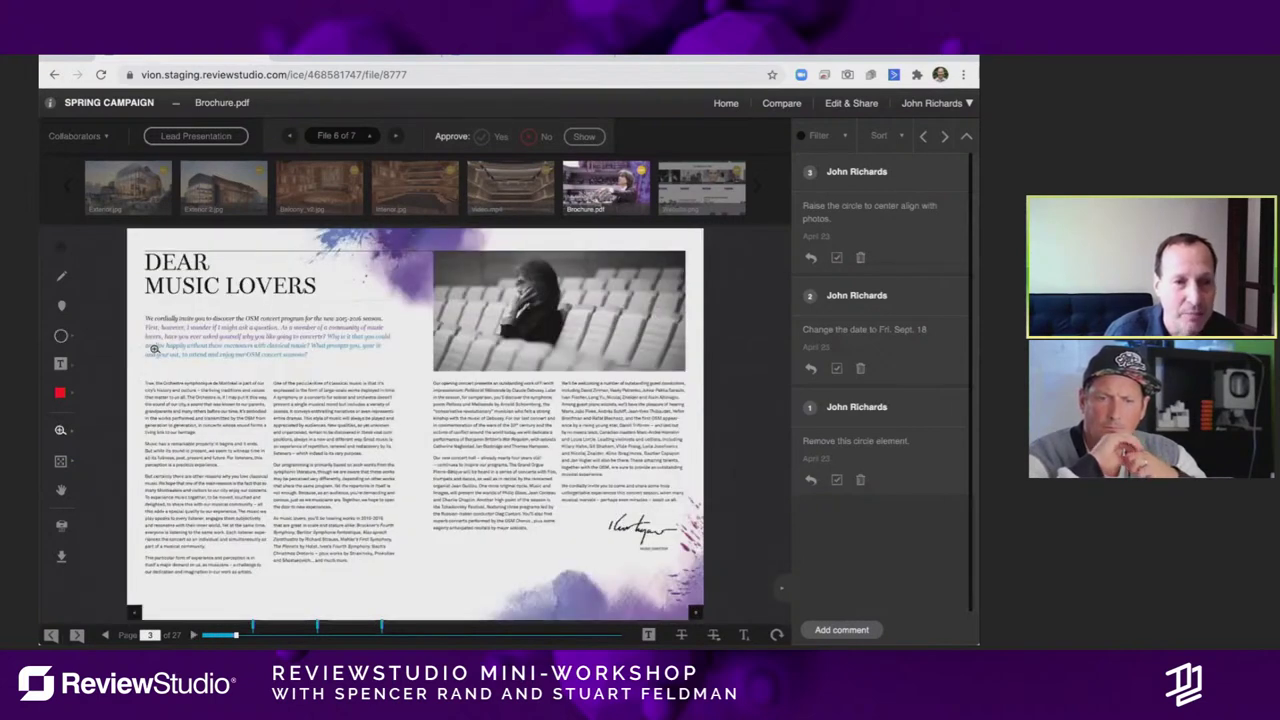
pyautogui.moveTo(338, 452); pyautogui.dragTo(406, 478)
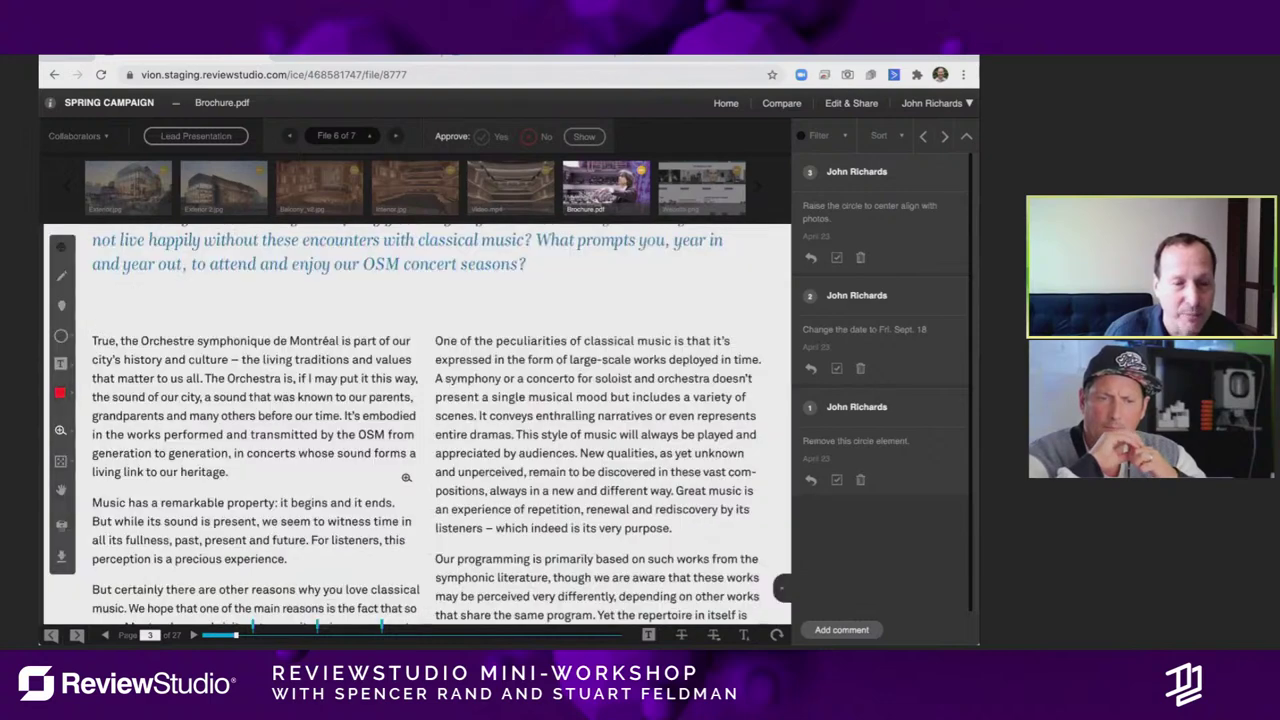
# Step: Highlight the second column's text from "One of the peculiarities" to "A symphony or a concerto" and save the markup without a comment
pyautogui.click(61, 365)
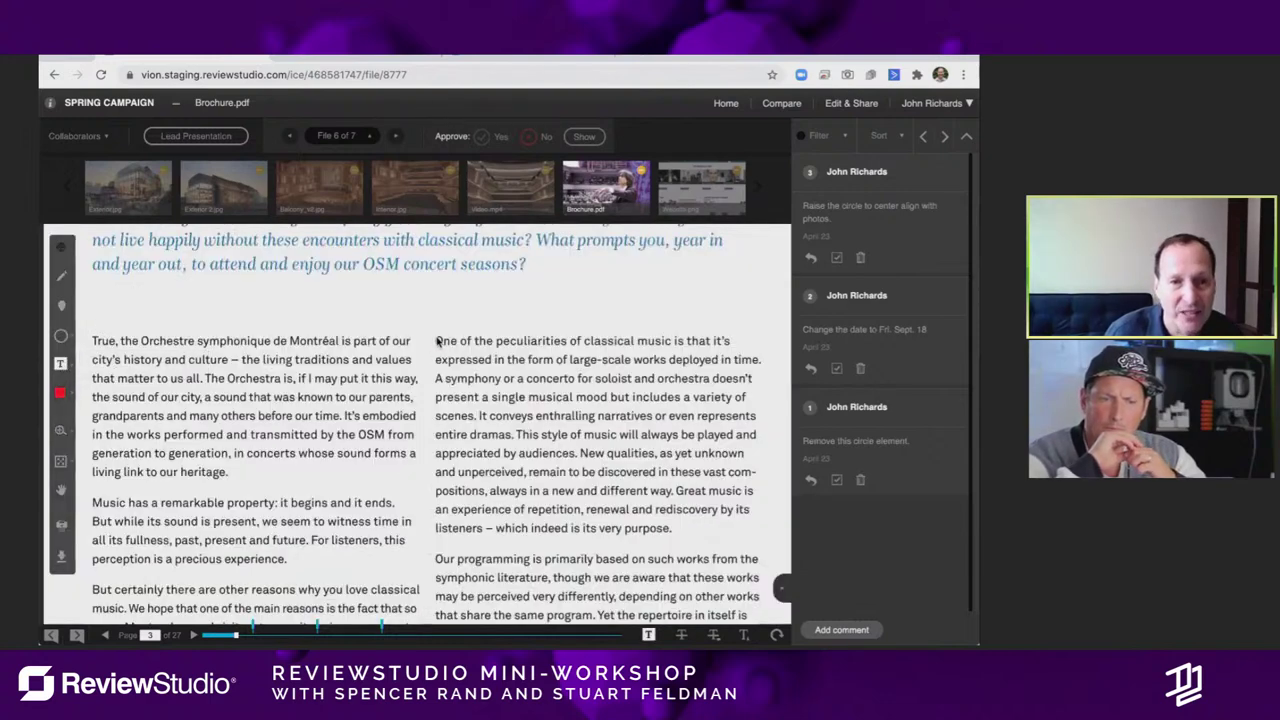
pyautogui.moveTo(436, 342); pyautogui.dragTo(573, 382)
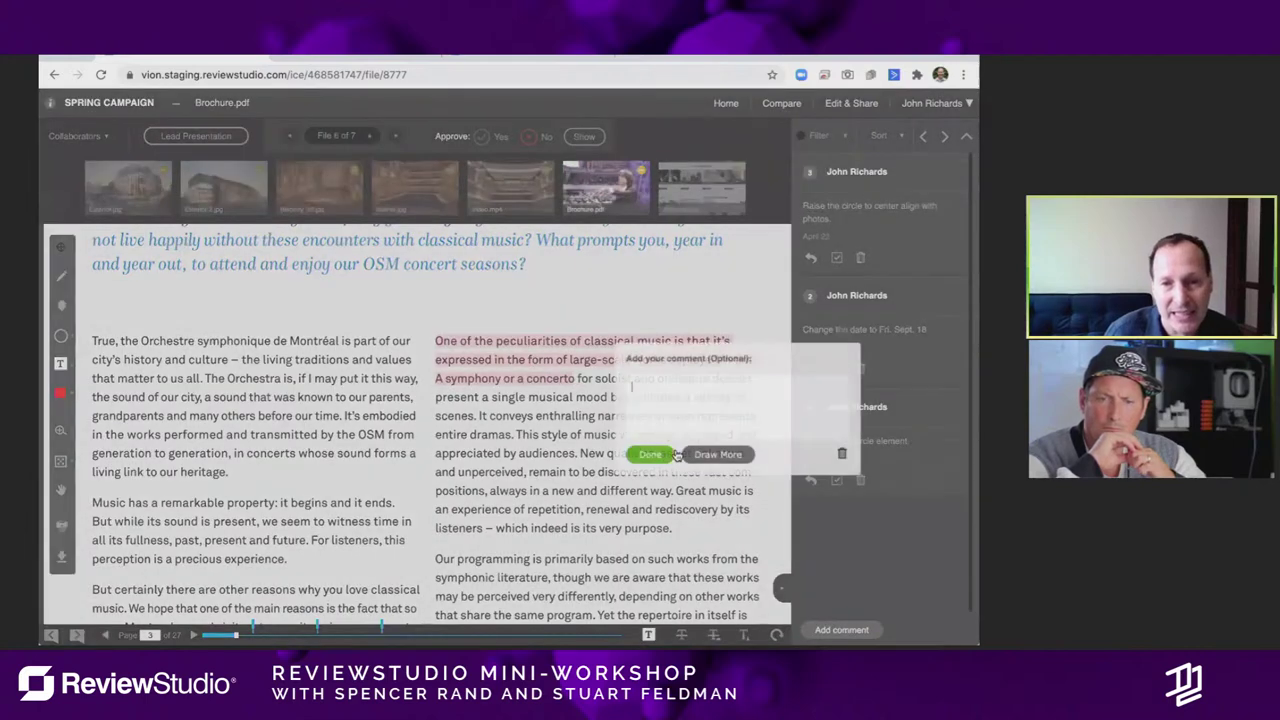
pyautogui.click(643, 456)
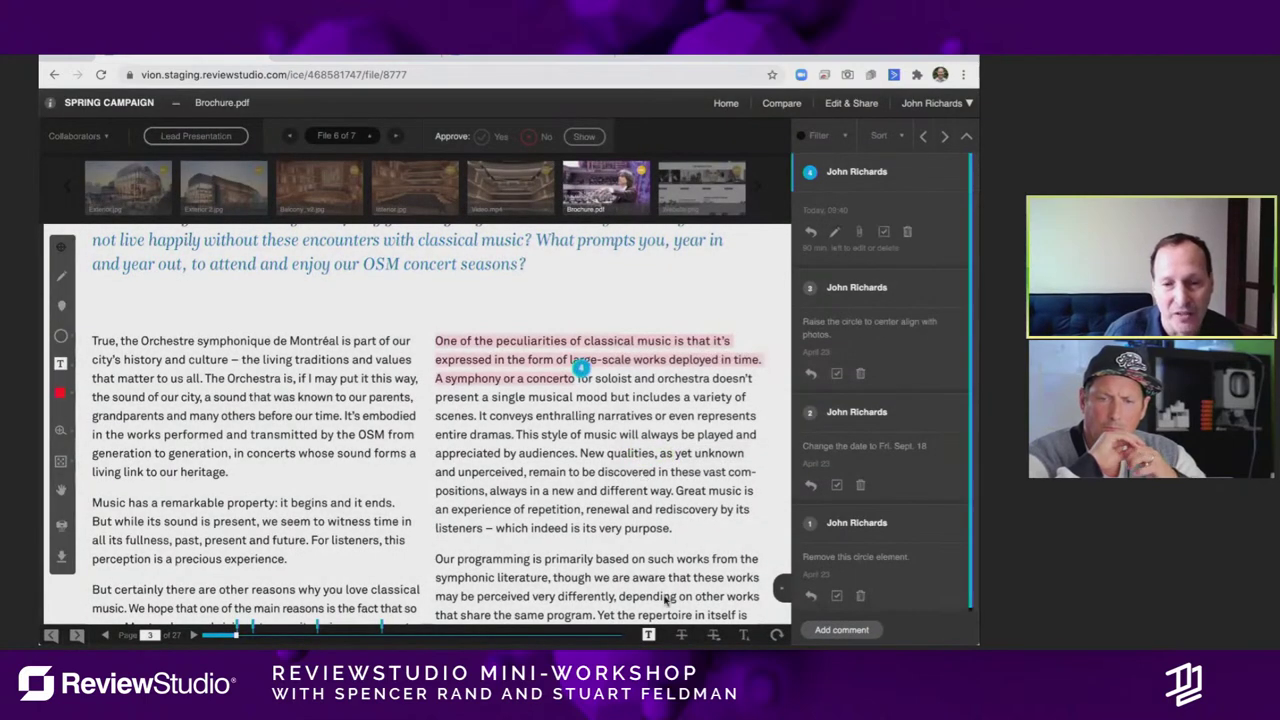
# Step: Strike through the text from "Music has a remarkable property" to "we seem to witness" and save it with the comment "[Delete Text]"
pyautogui.click(681, 634)
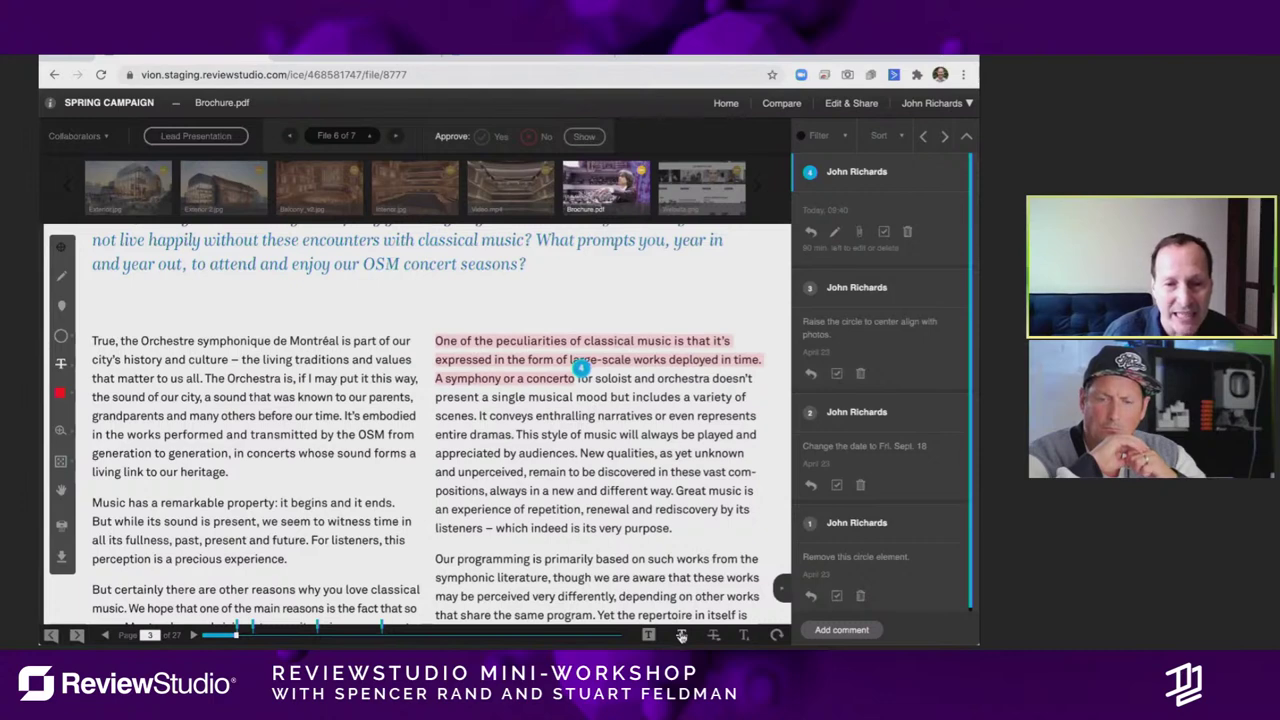
pyautogui.moveTo(93, 503)
pyautogui.mouseDown()
pyautogui.moveTo(380, 533)
pyautogui.moveTo(372, 524)
pyautogui.mouseUp()
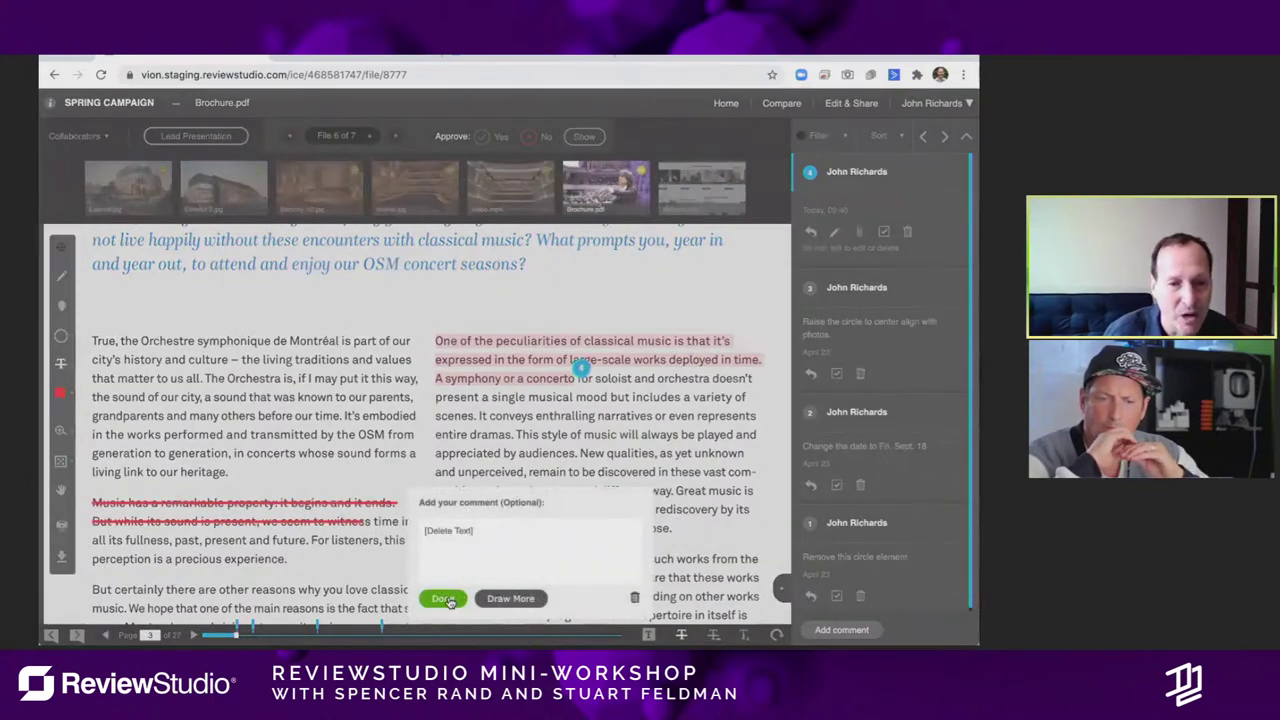
pyautogui.click(447, 599)
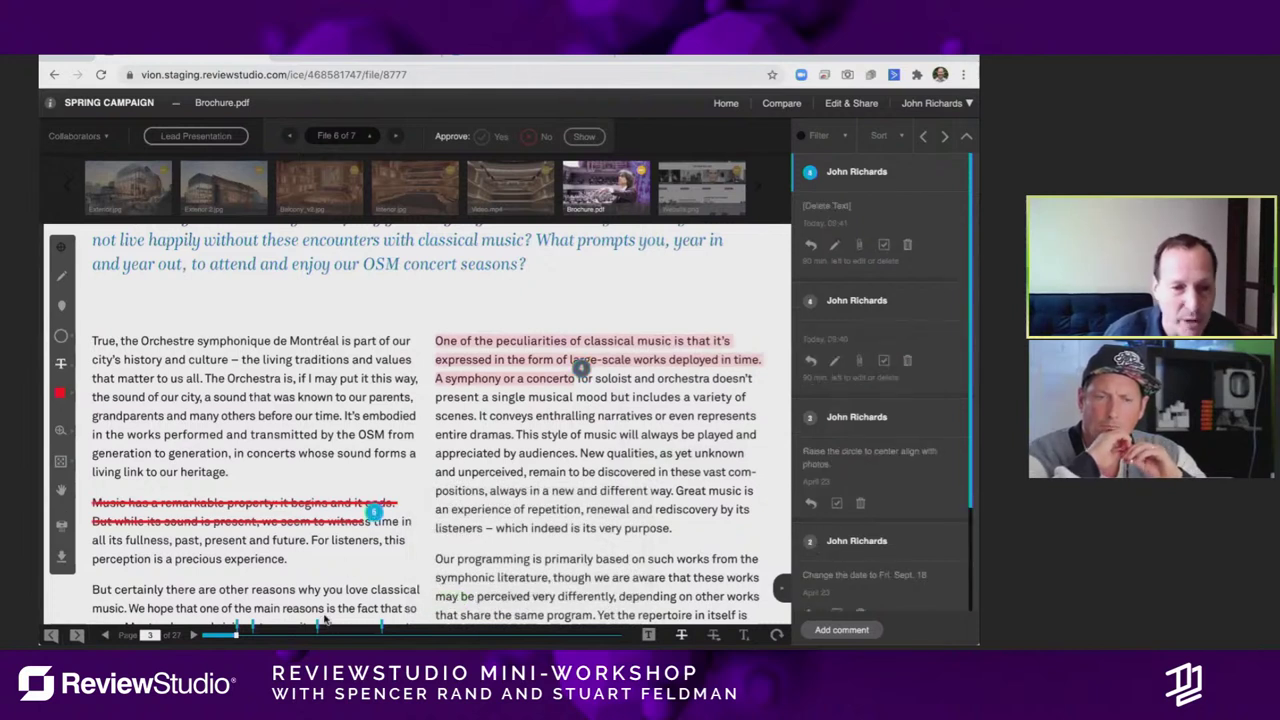
# Step: View the brochure pages for the date-change and circle-removal comments, and open Website.png
pyautogui.click(317, 637)
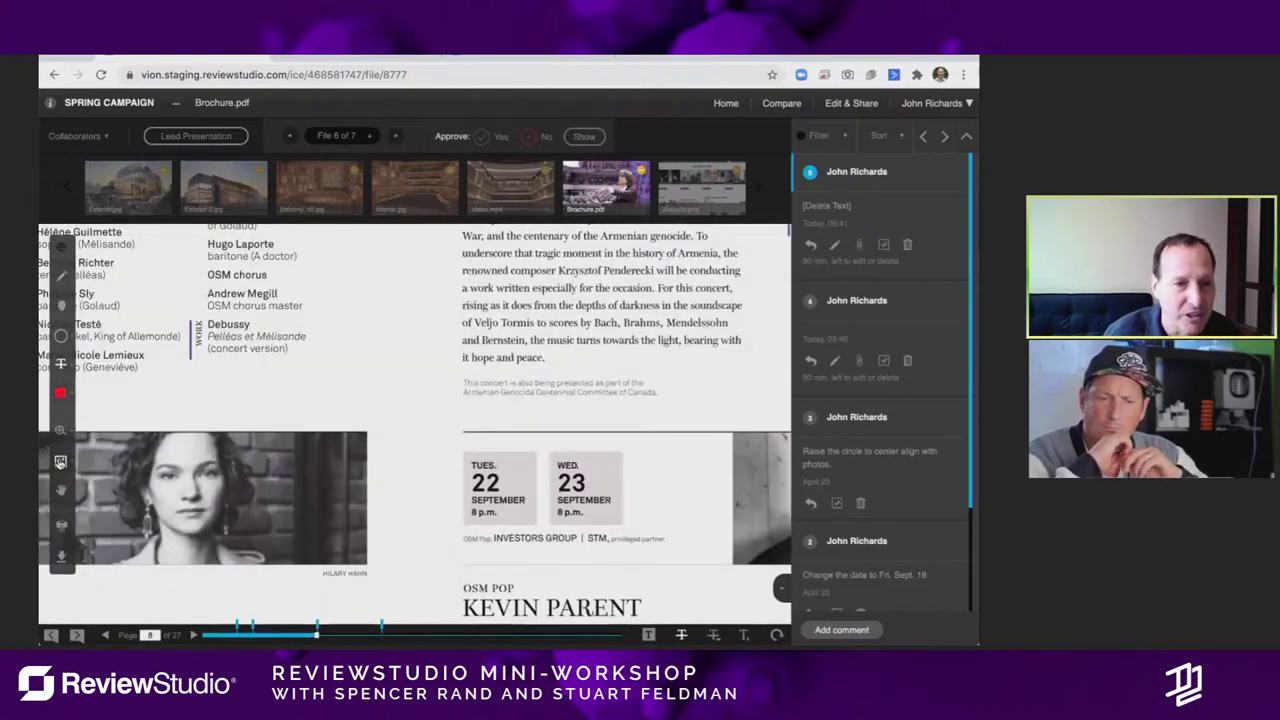
pyautogui.scroll(-2, 899, 497)
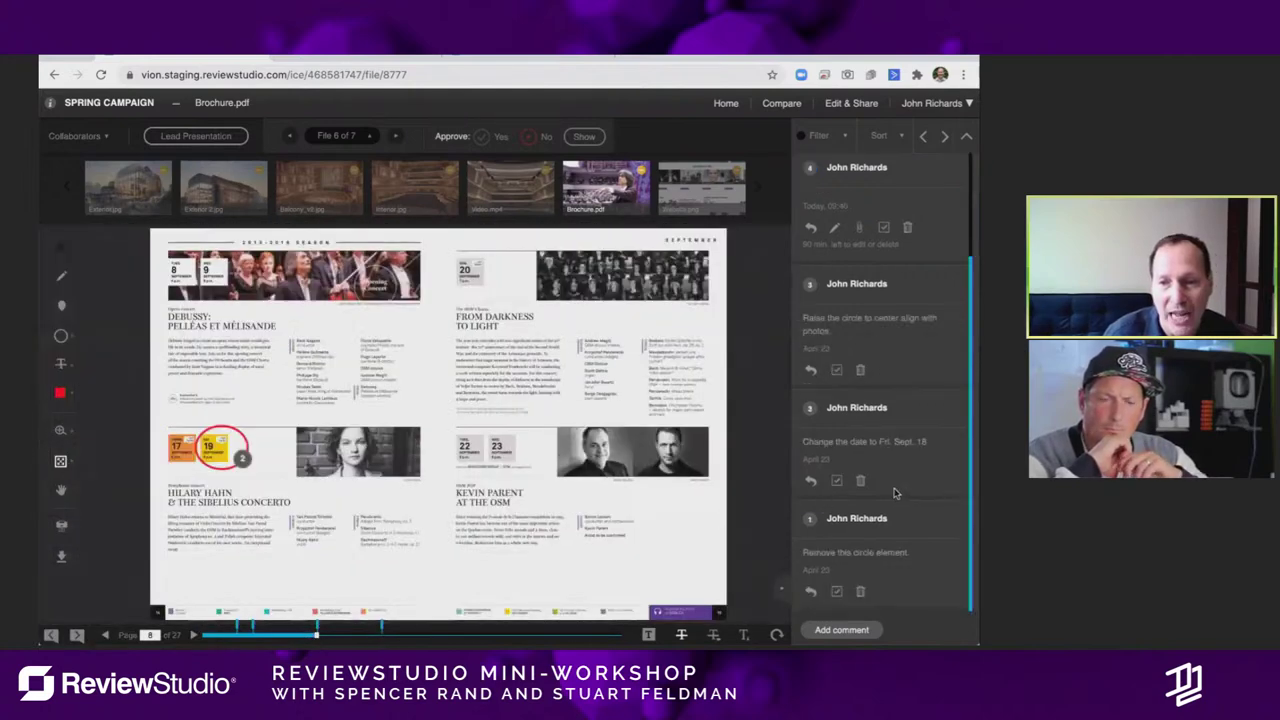
pyautogui.click(886, 518)
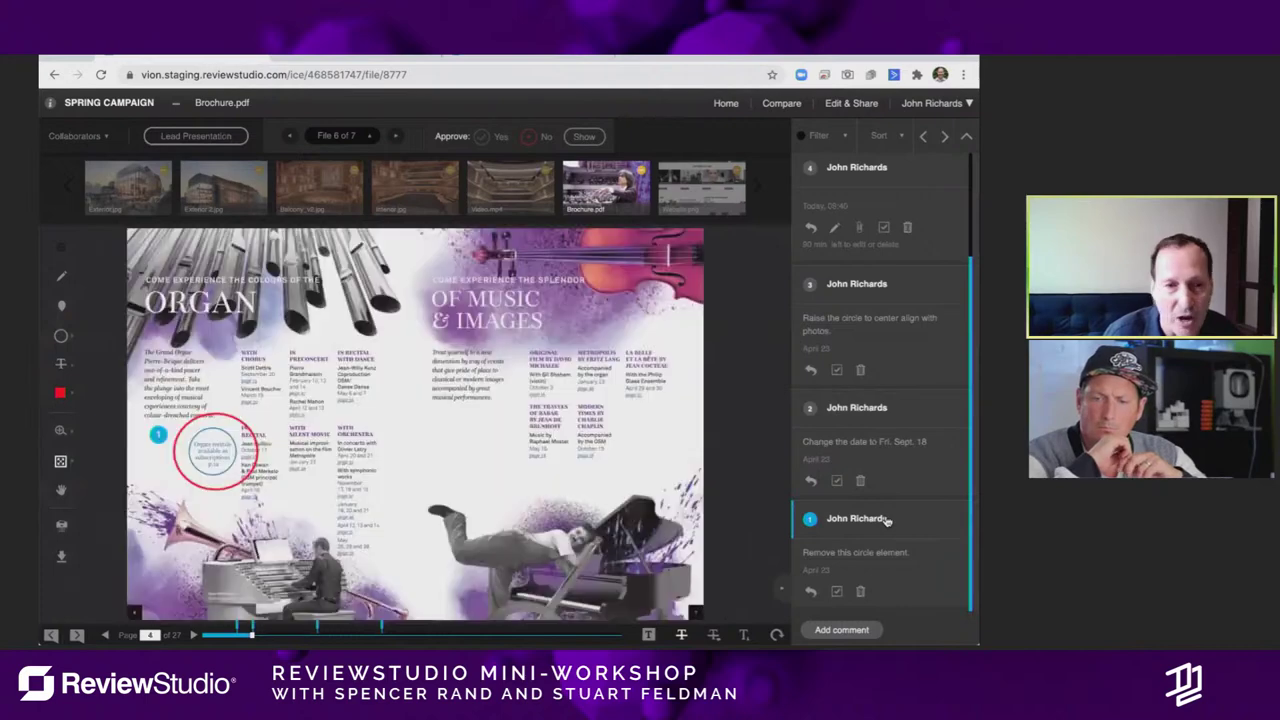
pyautogui.click(884, 409)
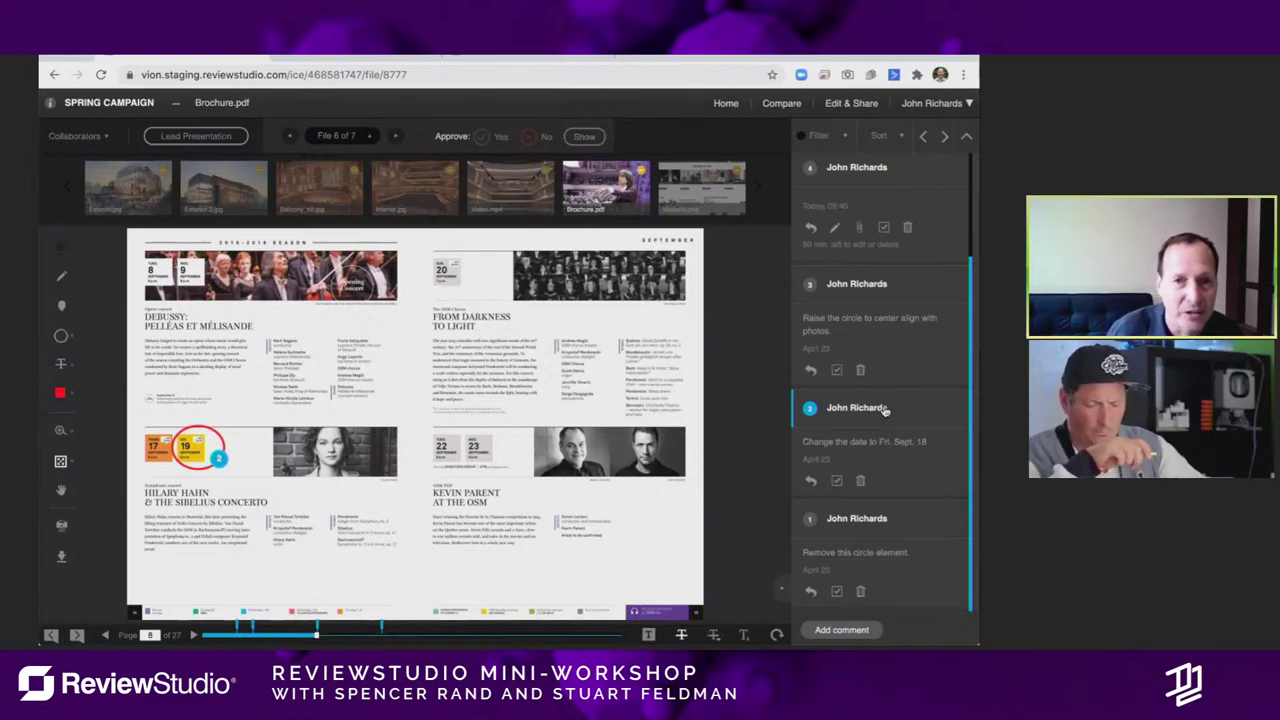
pyautogui.click(713, 204)
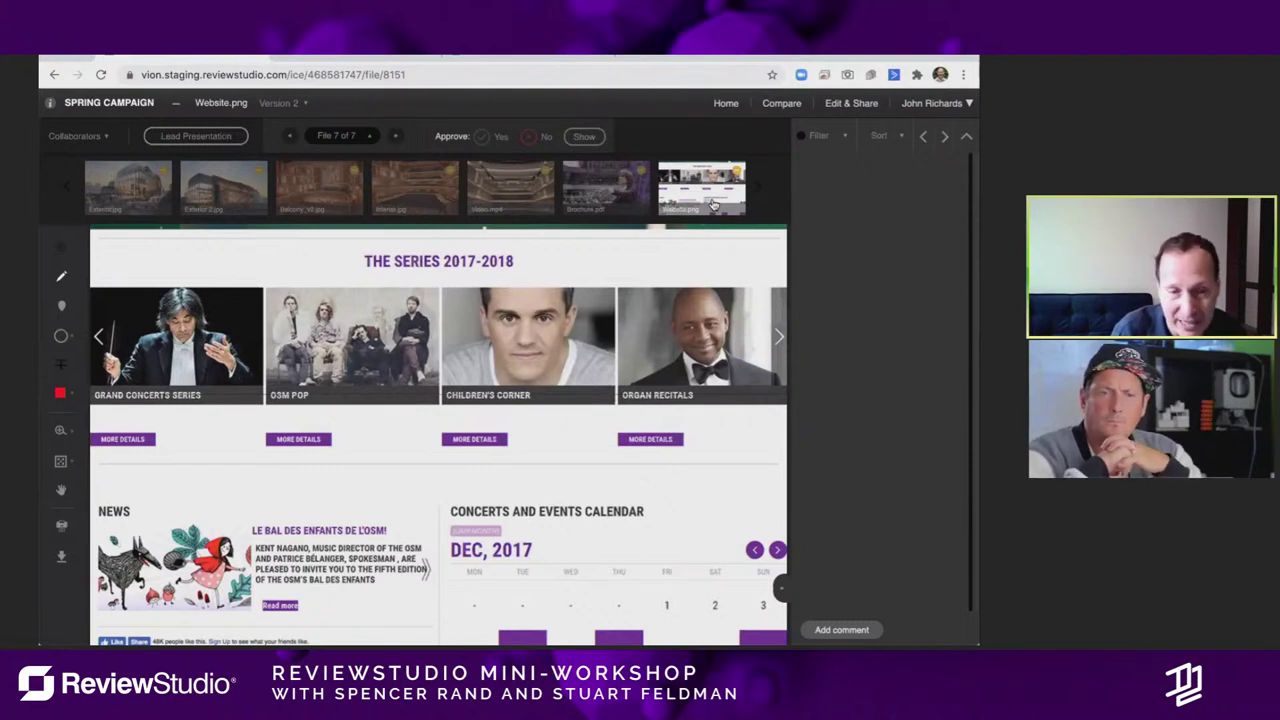
# Step: Open Exterior.jpg and assign the "Wrong material here." comment as a task to the first listed collaborator
pyautogui.click(141, 201)
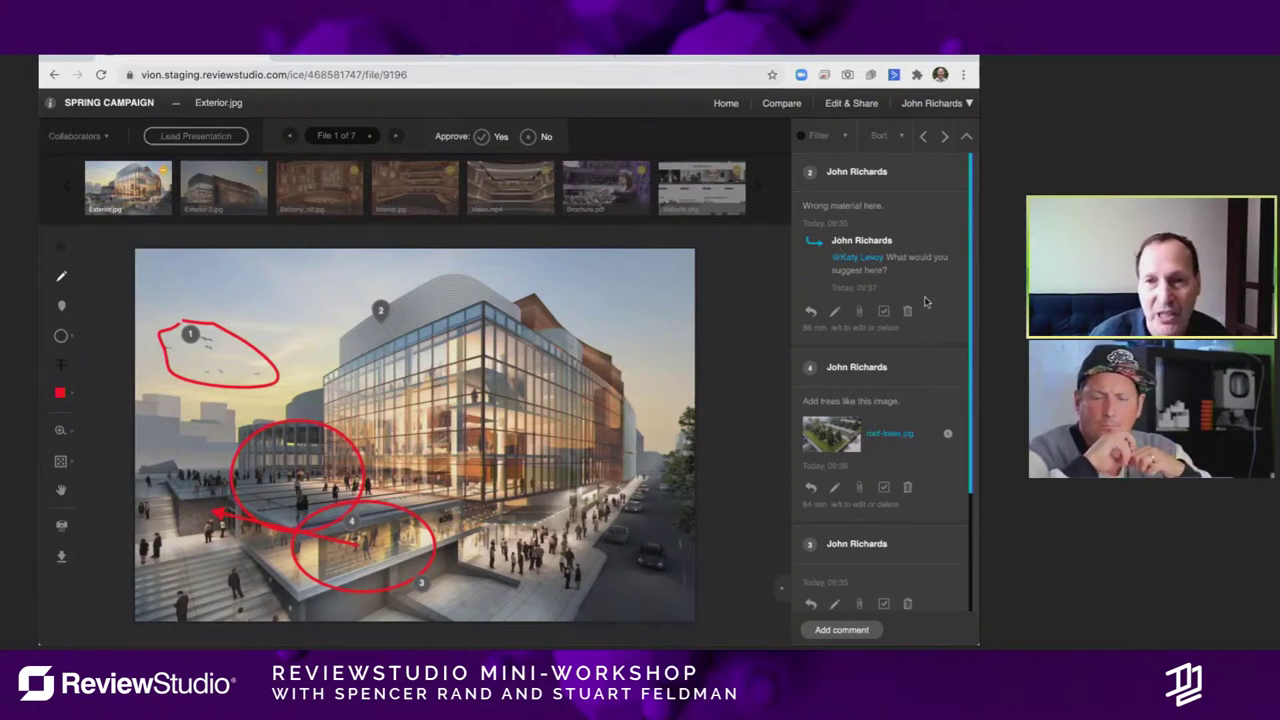
pyautogui.scroll(-1, 925, 299)
pyautogui.scroll(-5, 925, 299)
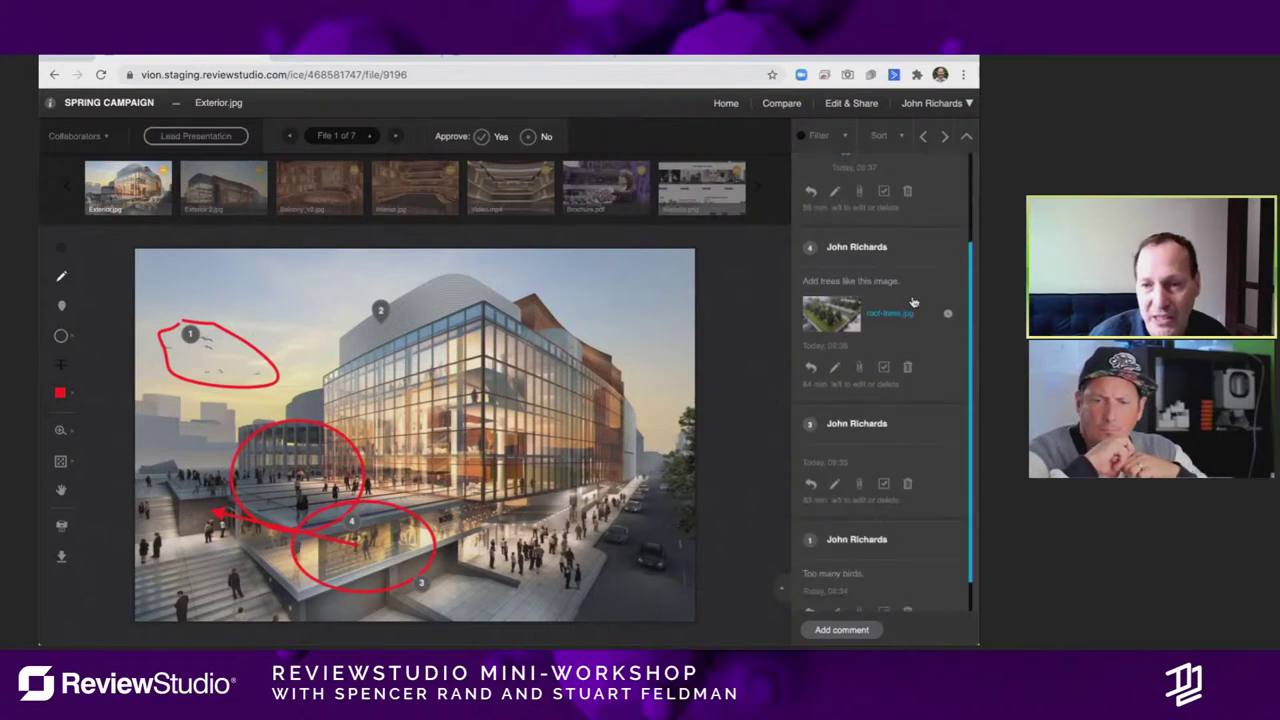
pyautogui.scroll(-2, 914, 304)
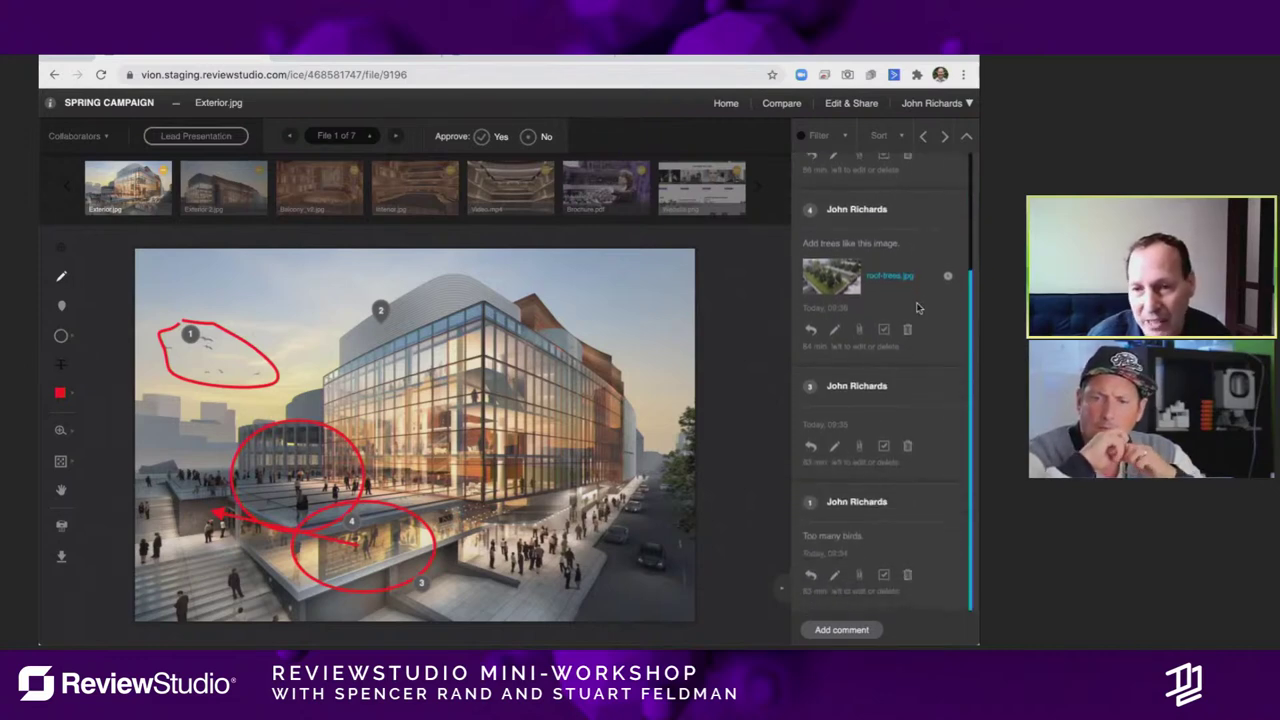
pyautogui.scroll(5, 910, 308)
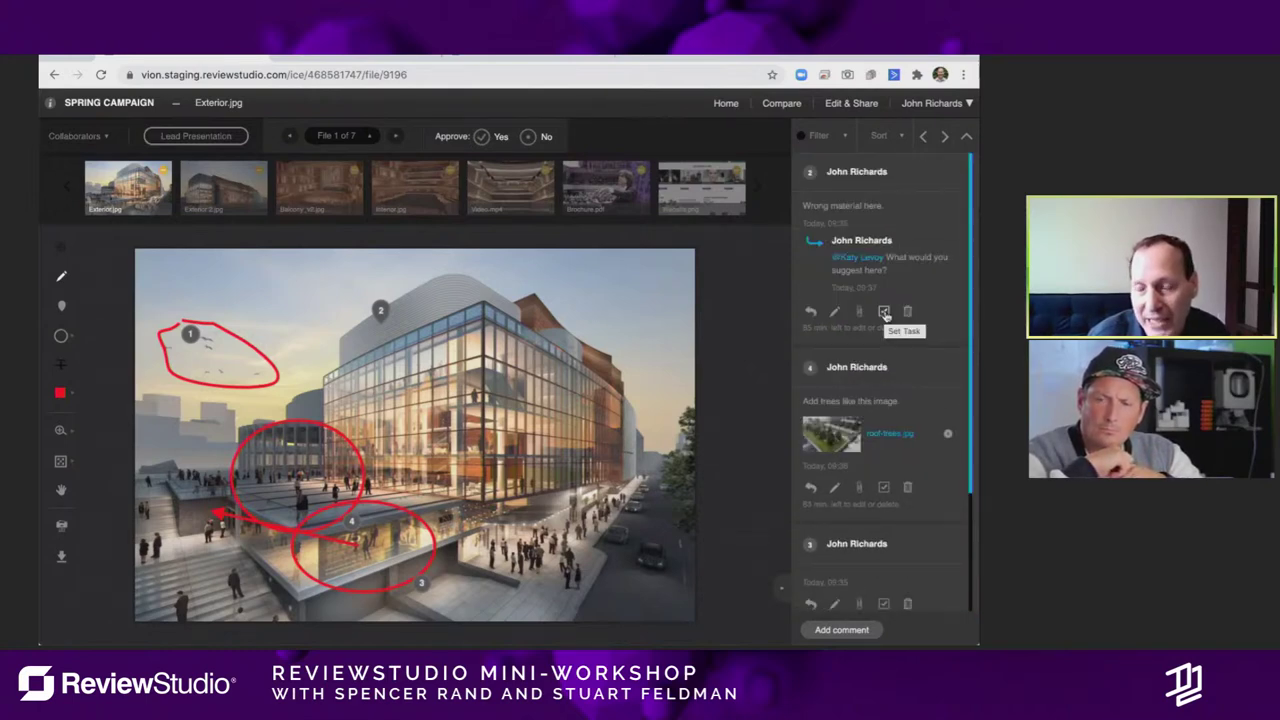
pyautogui.click(884, 313)
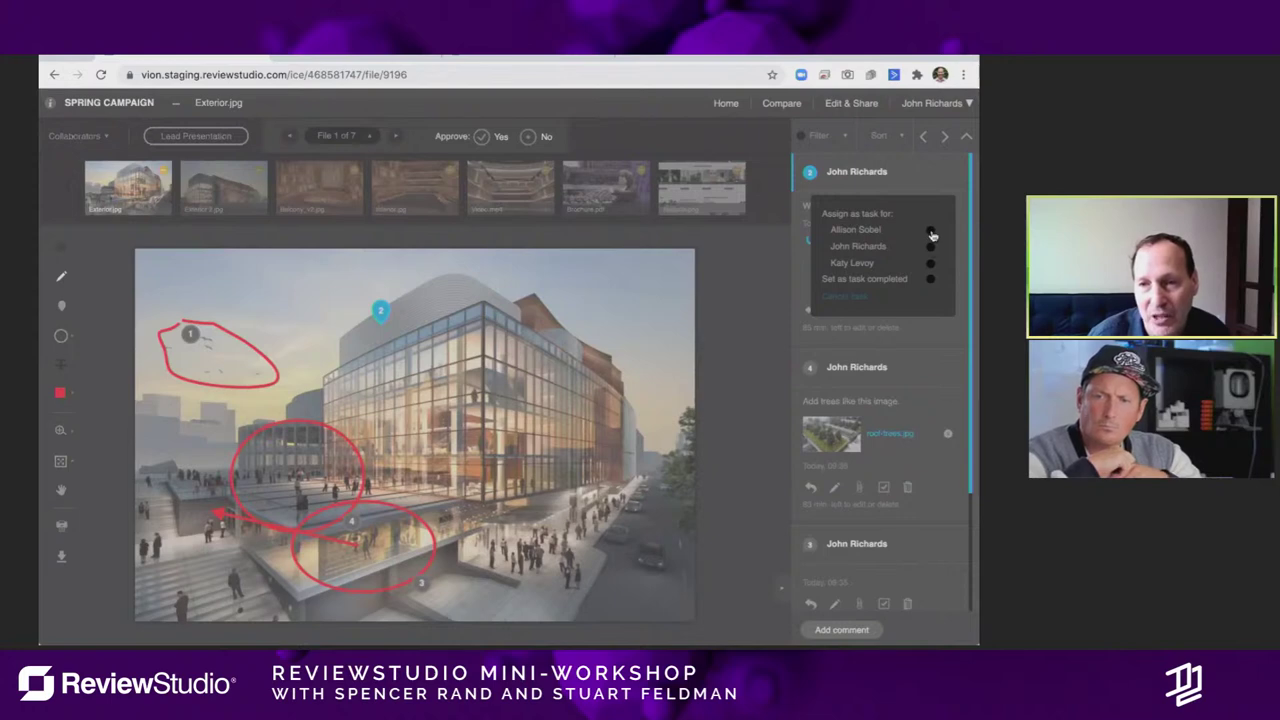
pyautogui.click(930, 231)
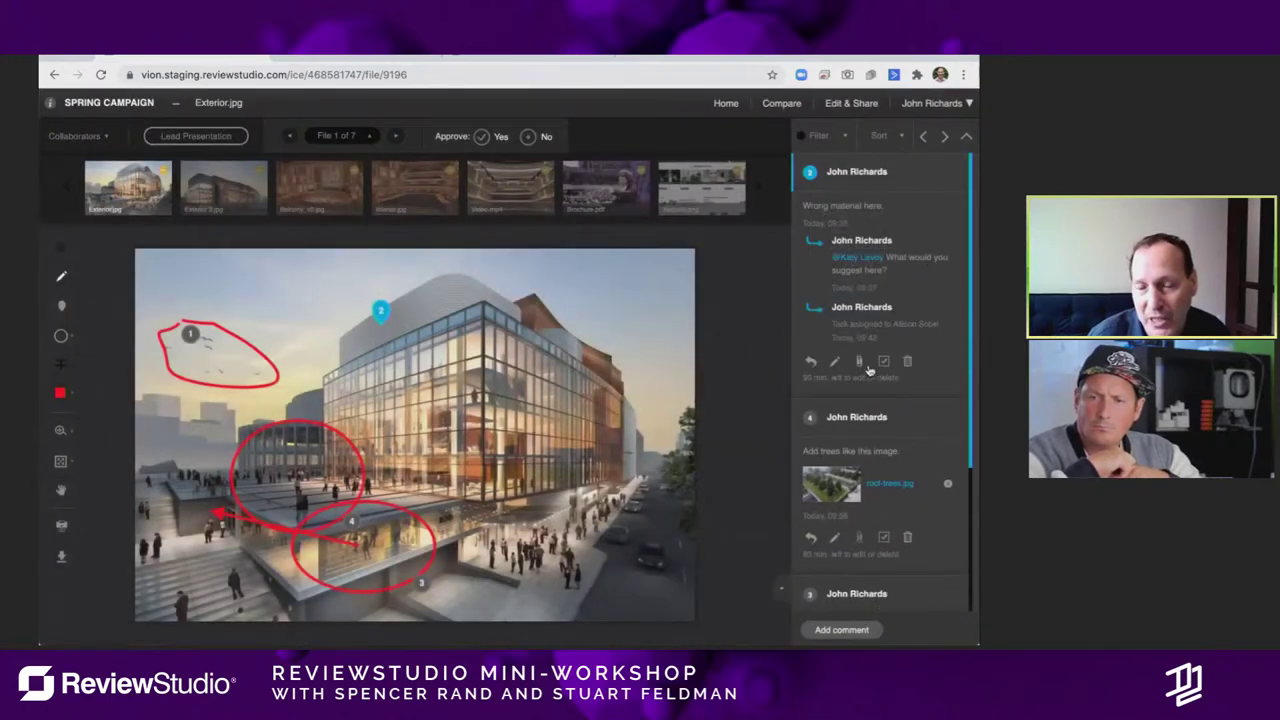
# Step: Assign the "Add trees like this image." comment as a task to the third listed collaborator
pyautogui.scroll(-1, 889, 427)
pyautogui.click(885, 459)
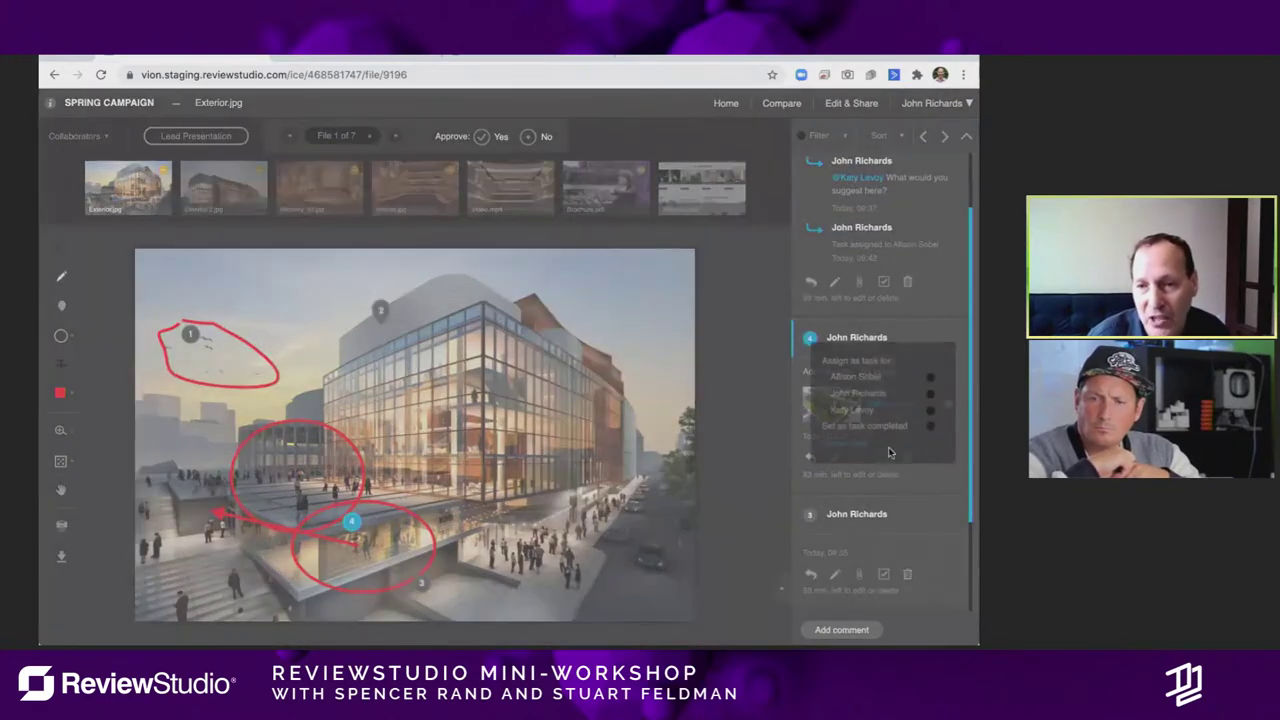
pyautogui.click(930, 410)
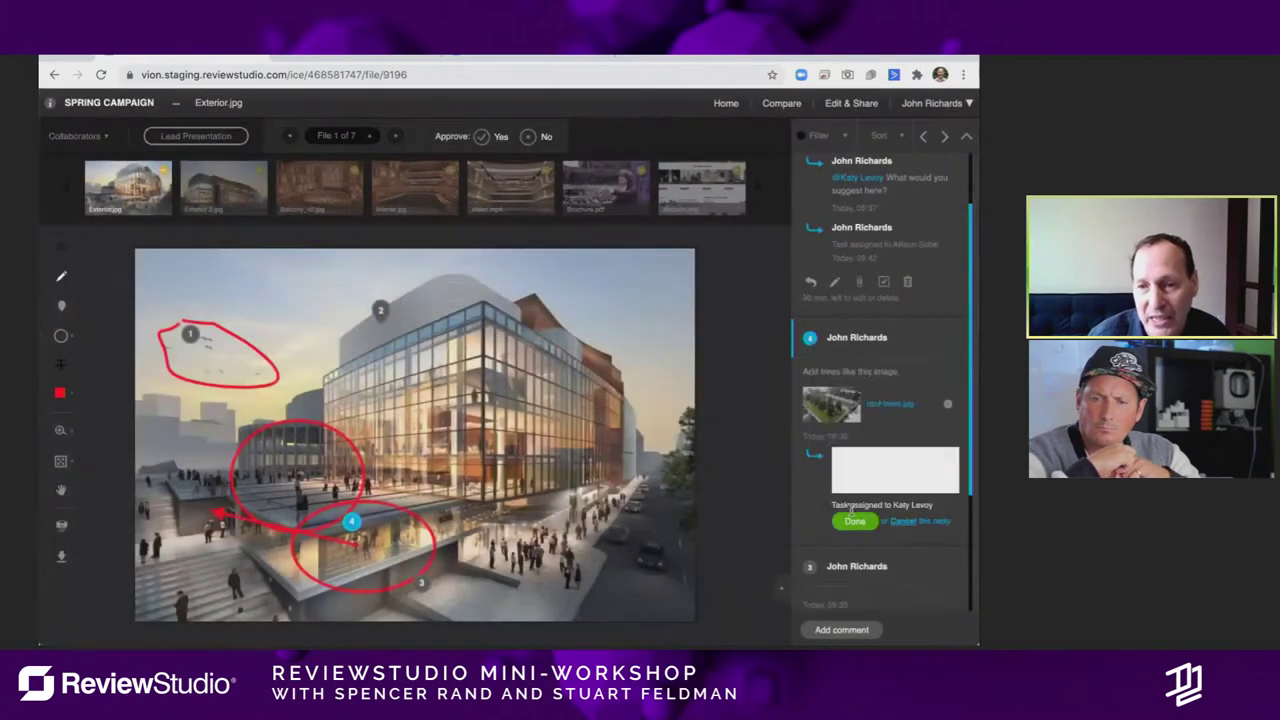
pyautogui.click(855, 522)
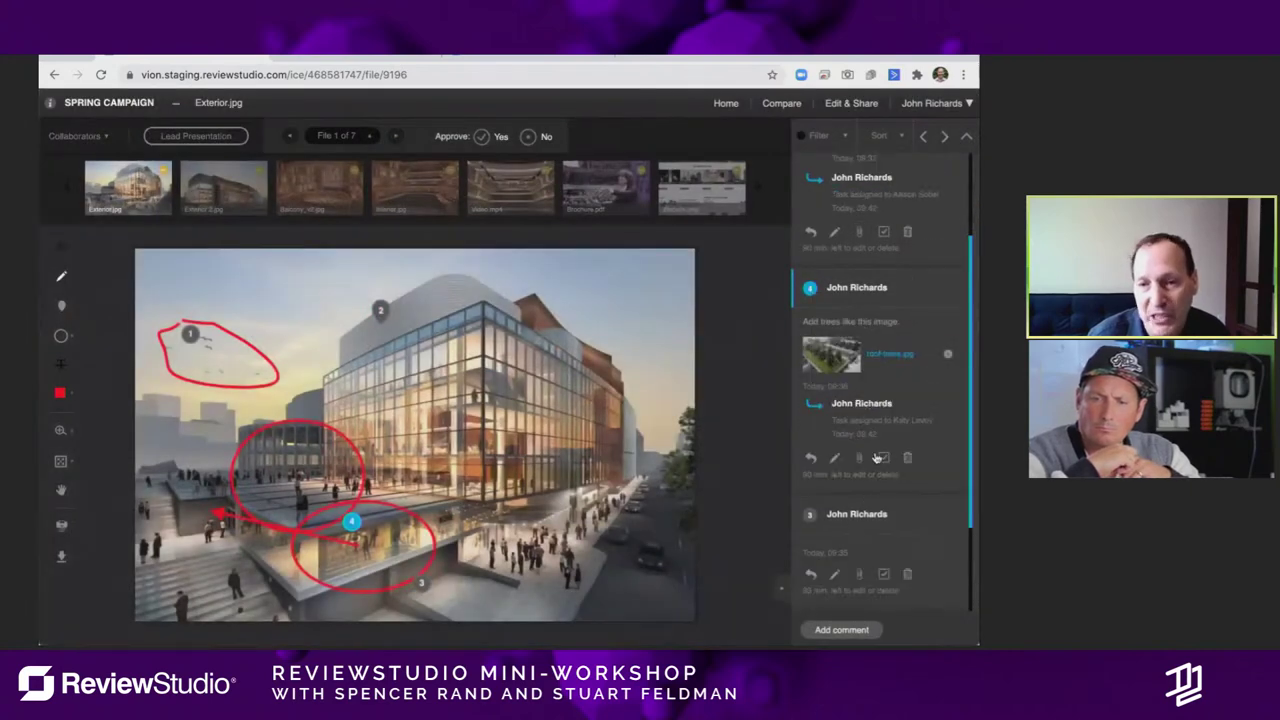
# Step: Set the "Wrong material here." comment's task as completed and save the reply without text
pyautogui.click(887, 526)
pyautogui.scroll(2, 840, 425)
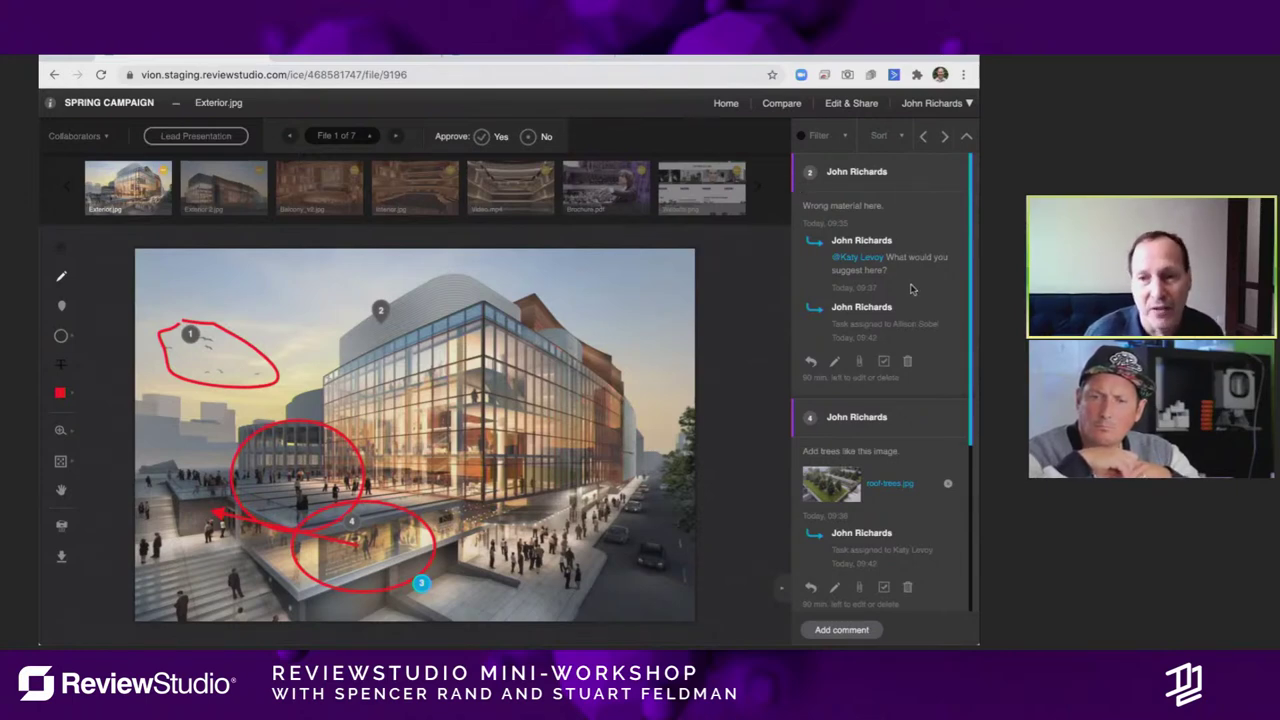
pyautogui.scroll(-1, 909, 285)
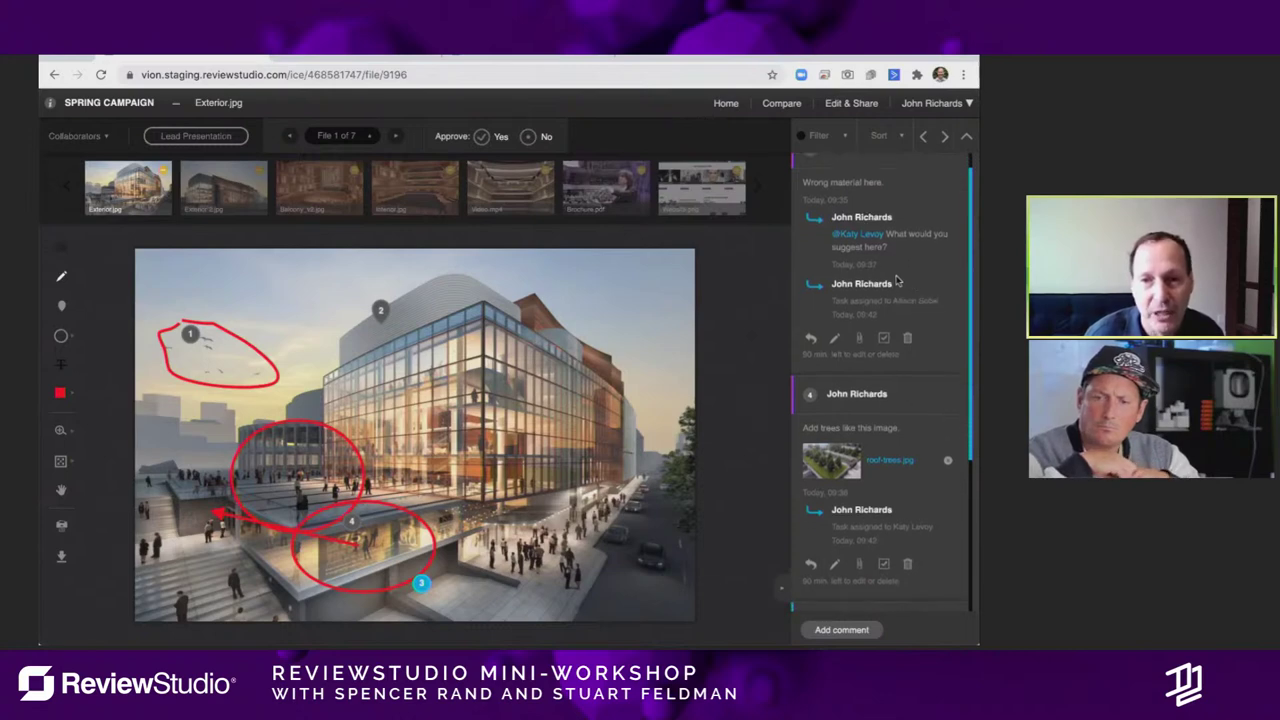
pyautogui.scroll(1, 895, 272)
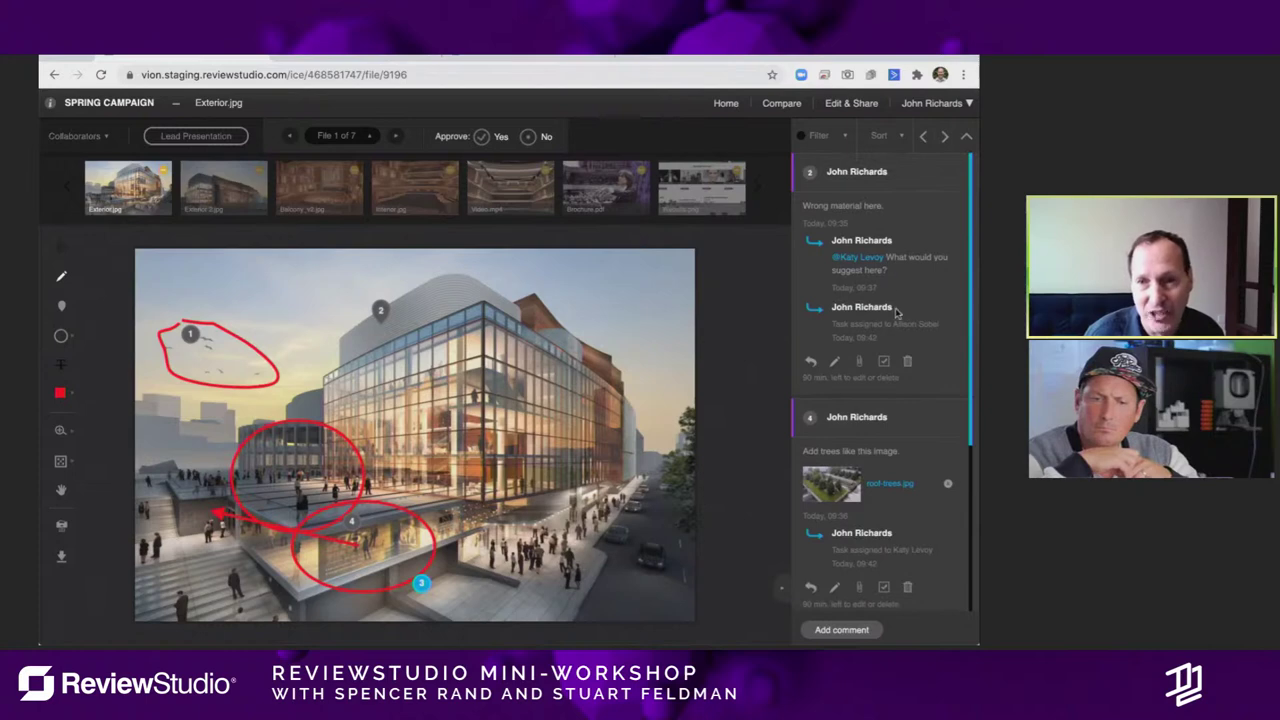
pyautogui.click(885, 363)
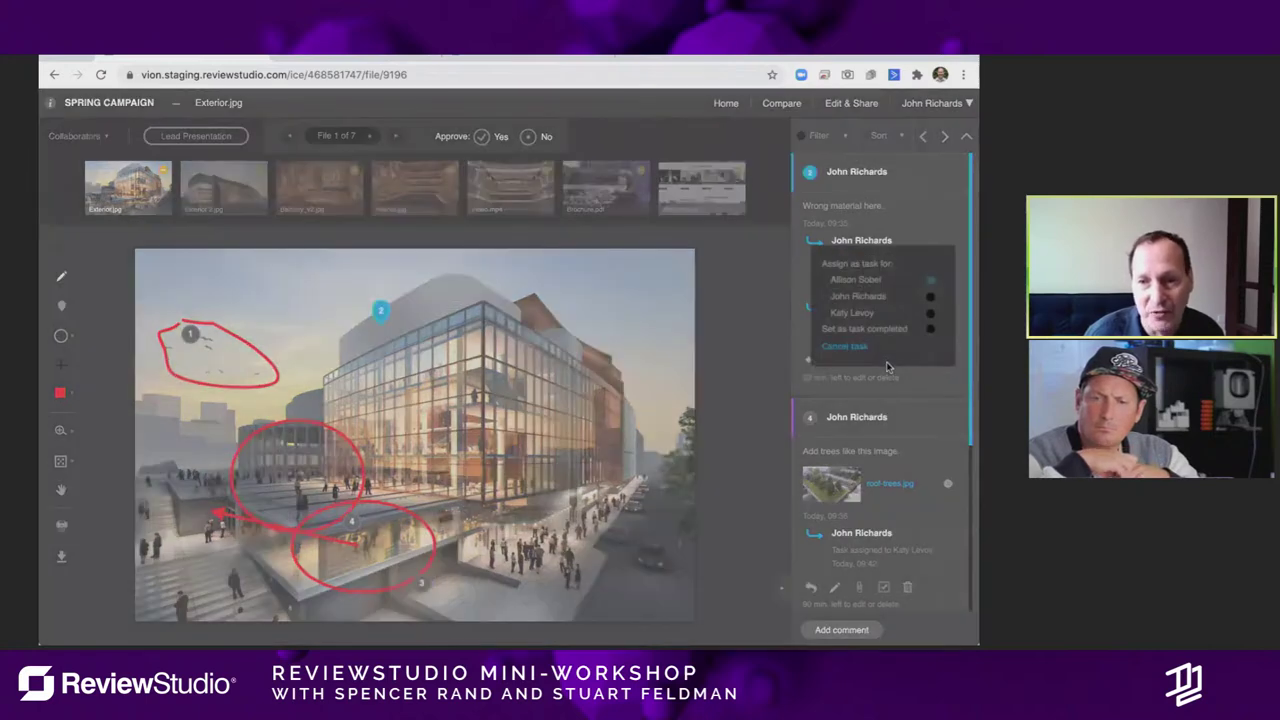
pyautogui.click(931, 328)
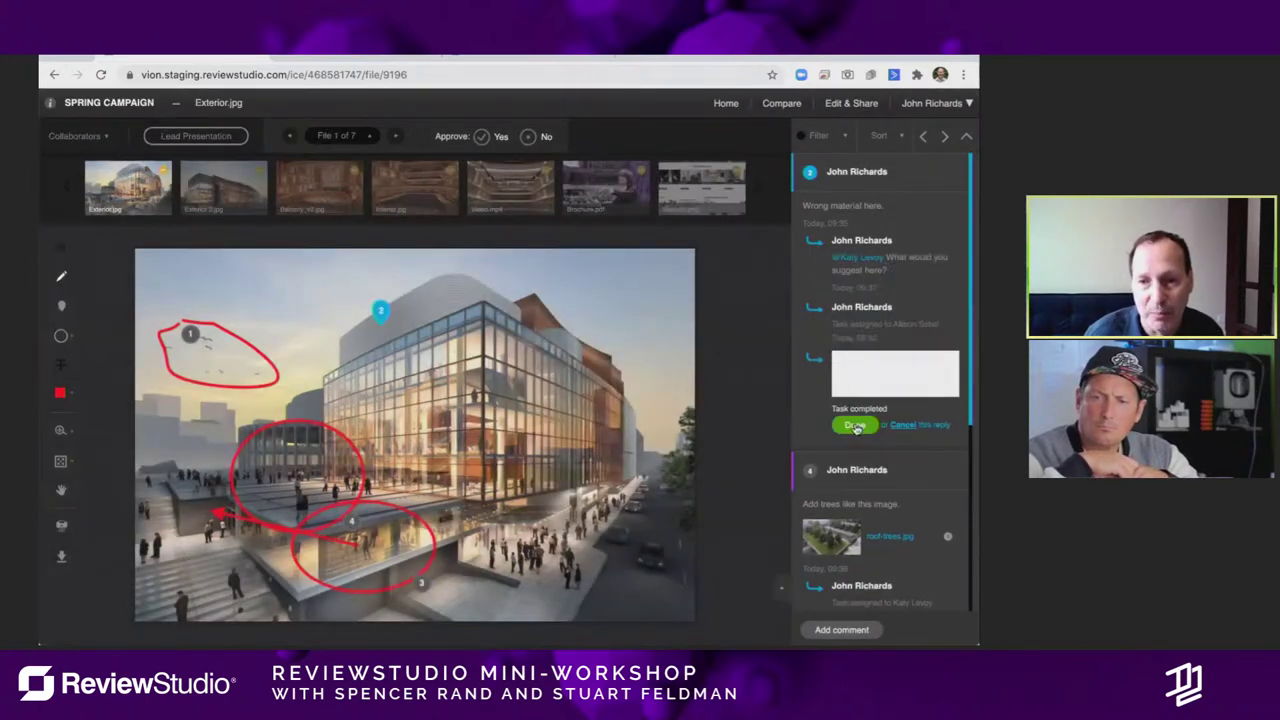
pyautogui.click(855, 425)
# Step: Examine the task assignment options of the "Add trees like this image." and "Wrong material here." comments without changing them
pyautogui.scroll(-1, 890, 326)
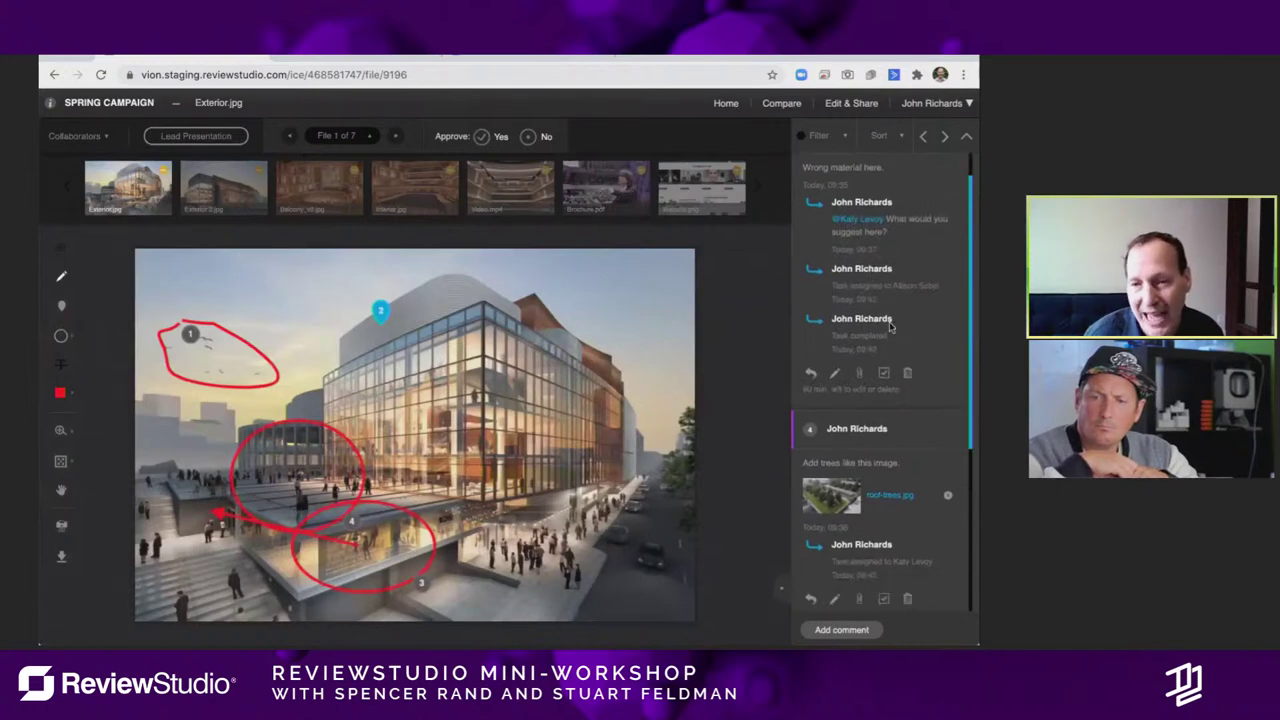
pyautogui.scroll(-5, 890, 326)
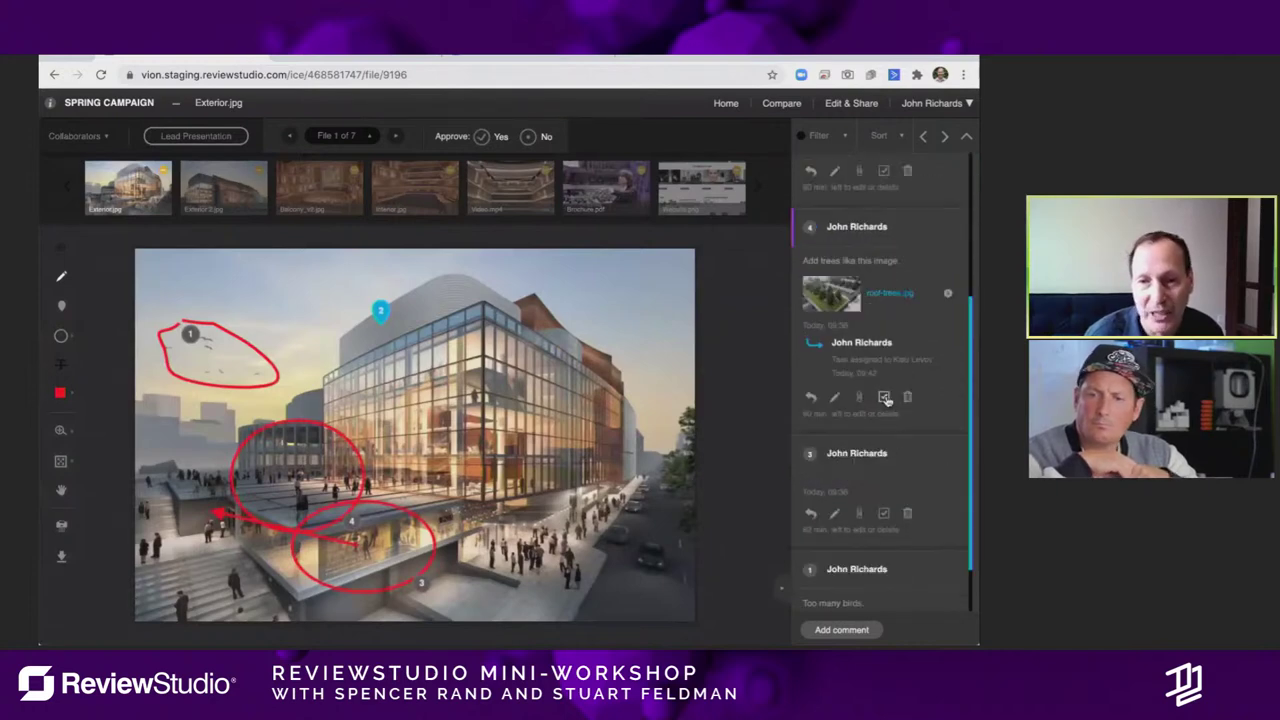
pyautogui.click(885, 398)
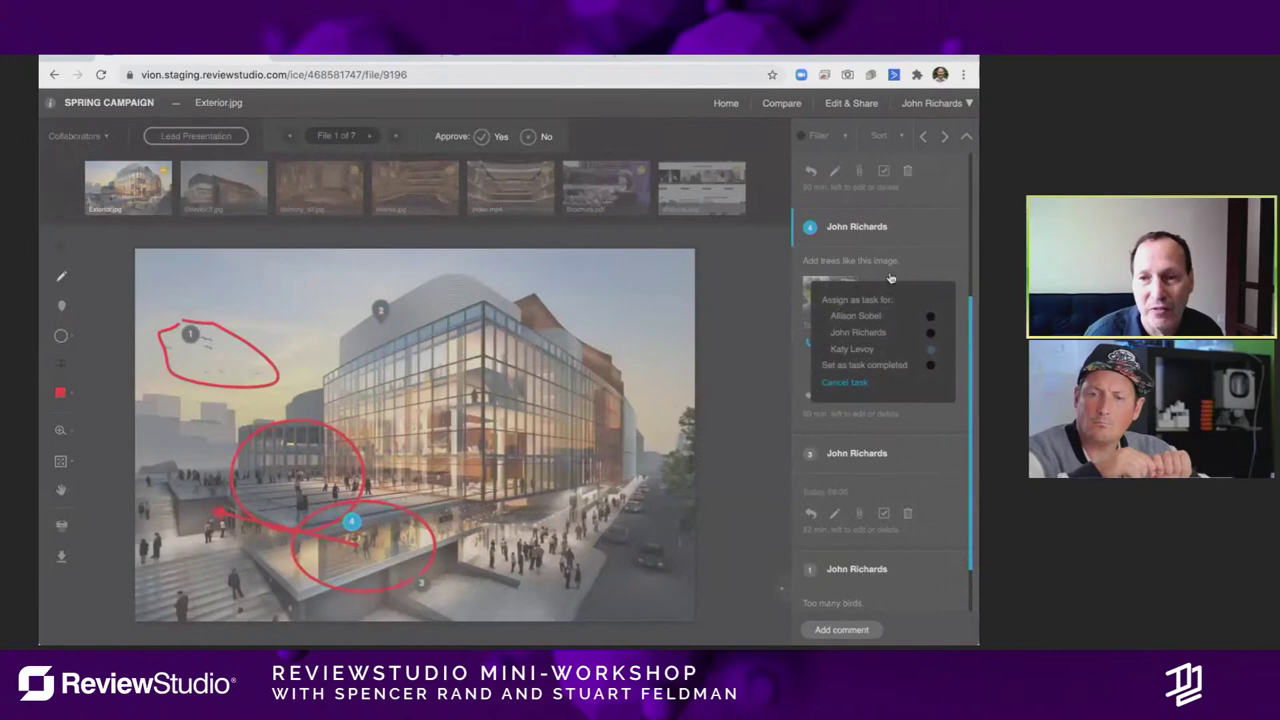
pyautogui.click(890, 278)
pyautogui.scroll(6, 890, 278)
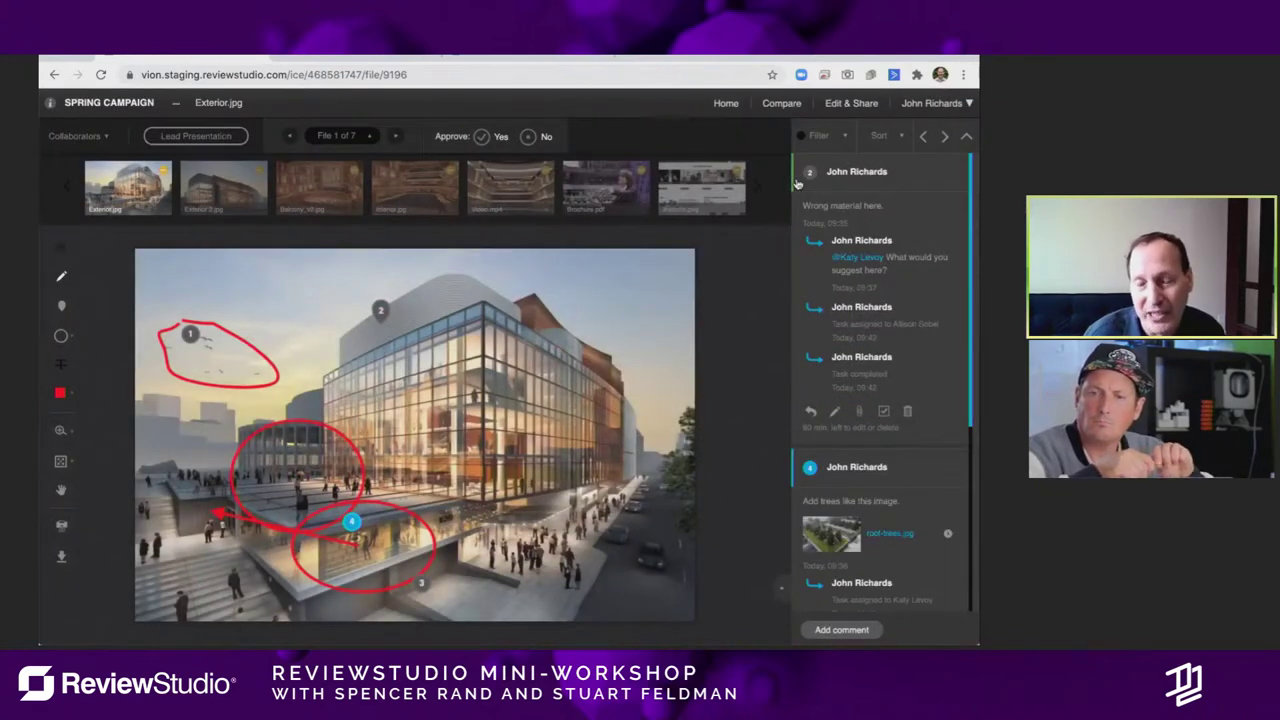
pyautogui.click(885, 413)
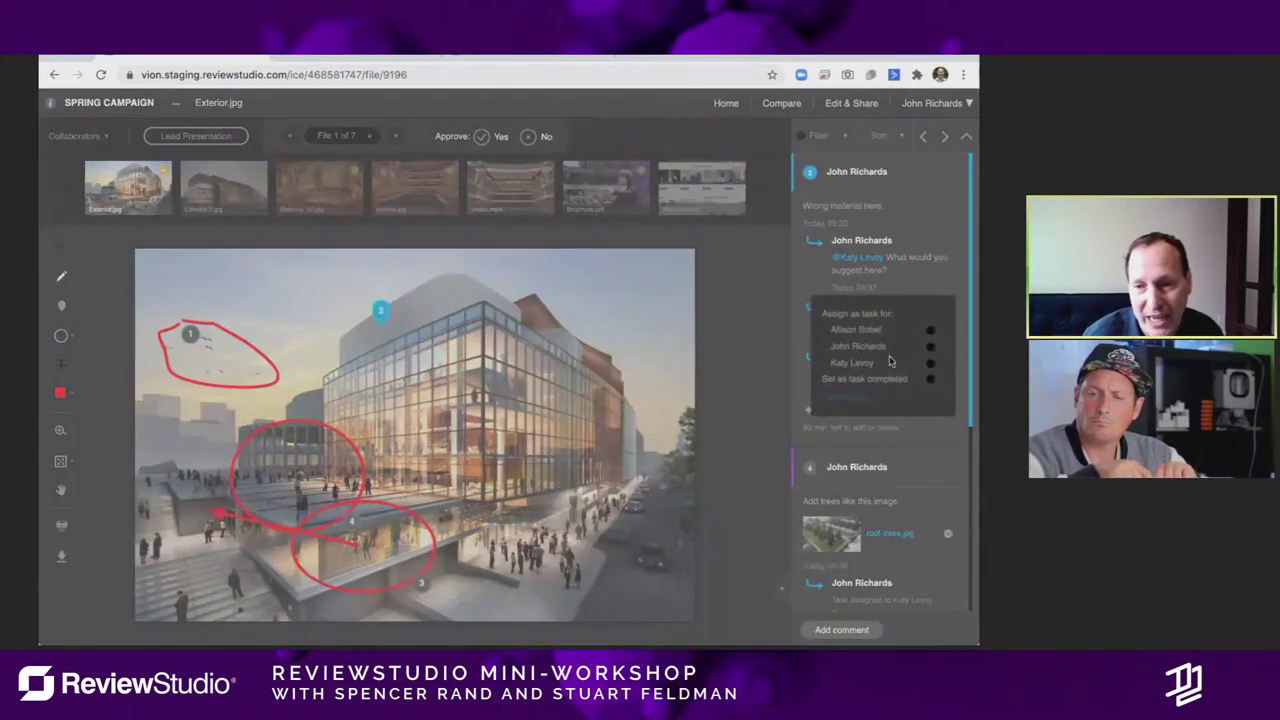
pyautogui.click(905, 291)
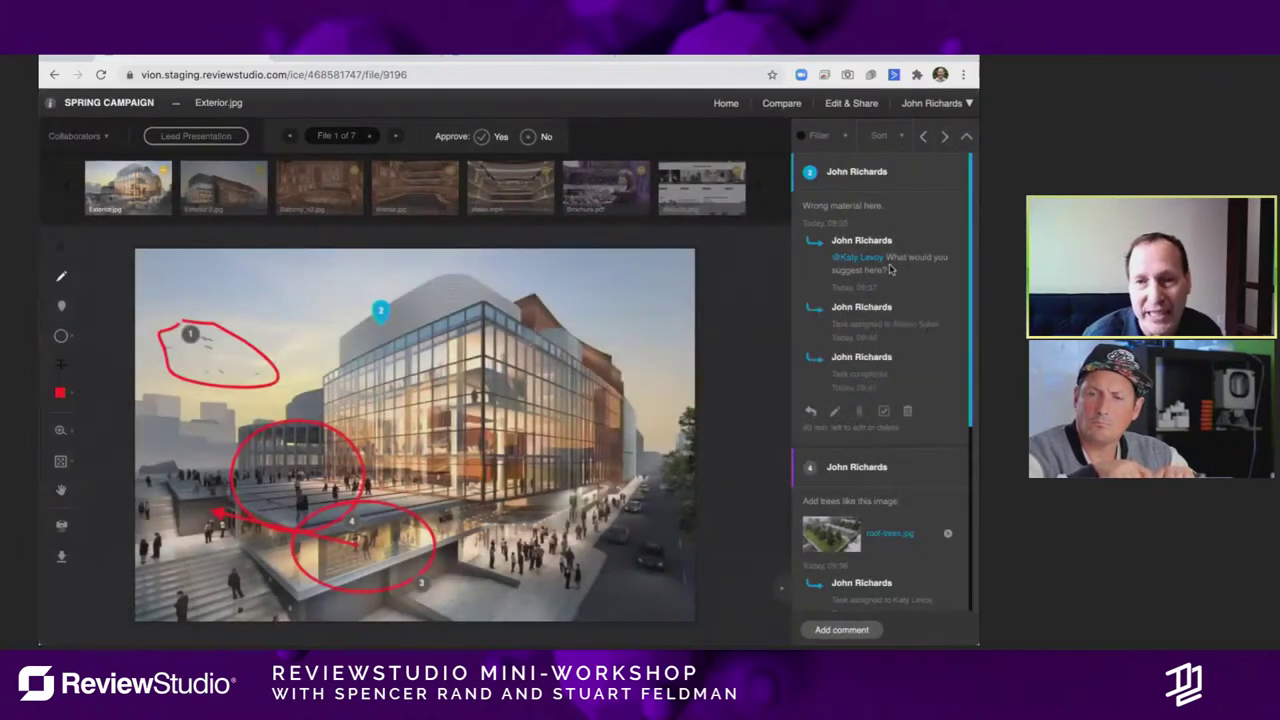
# Step: Hide completed tasks in the comment list and set the "Add trees like this image." comment's task as completed without reply text
pyautogui.click(848, 138)
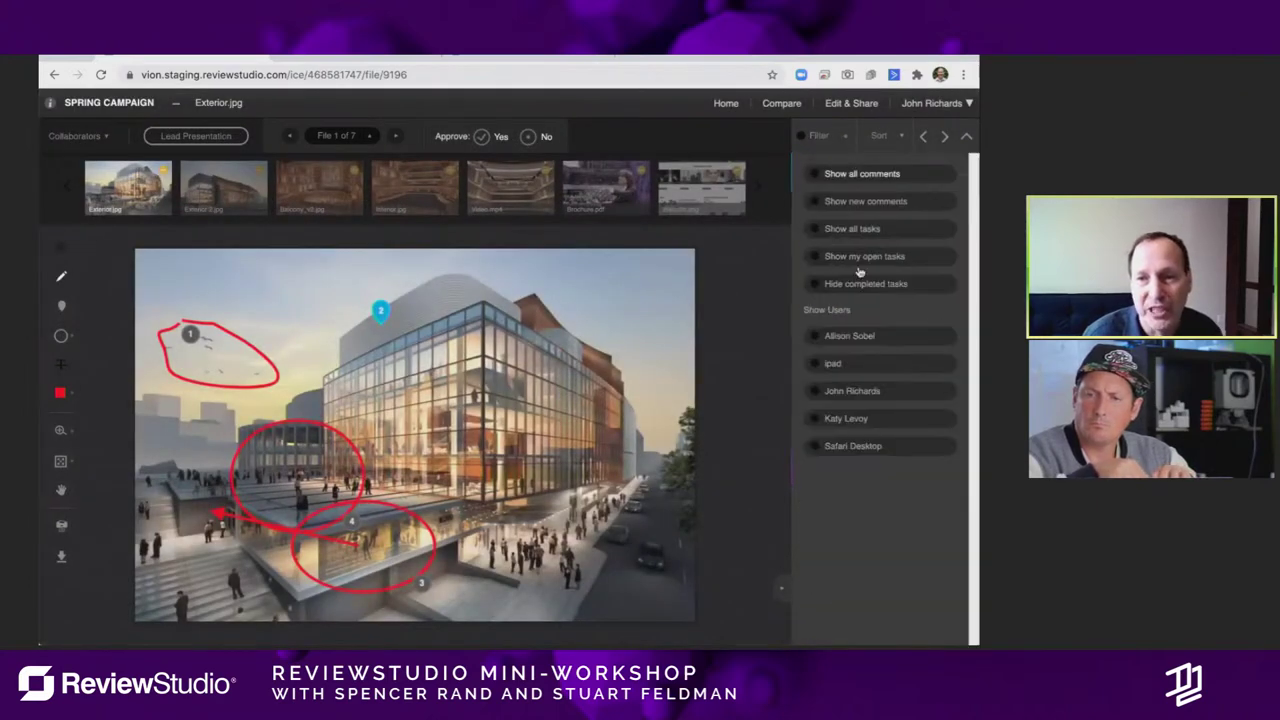
pyautogui.click(818, 287)
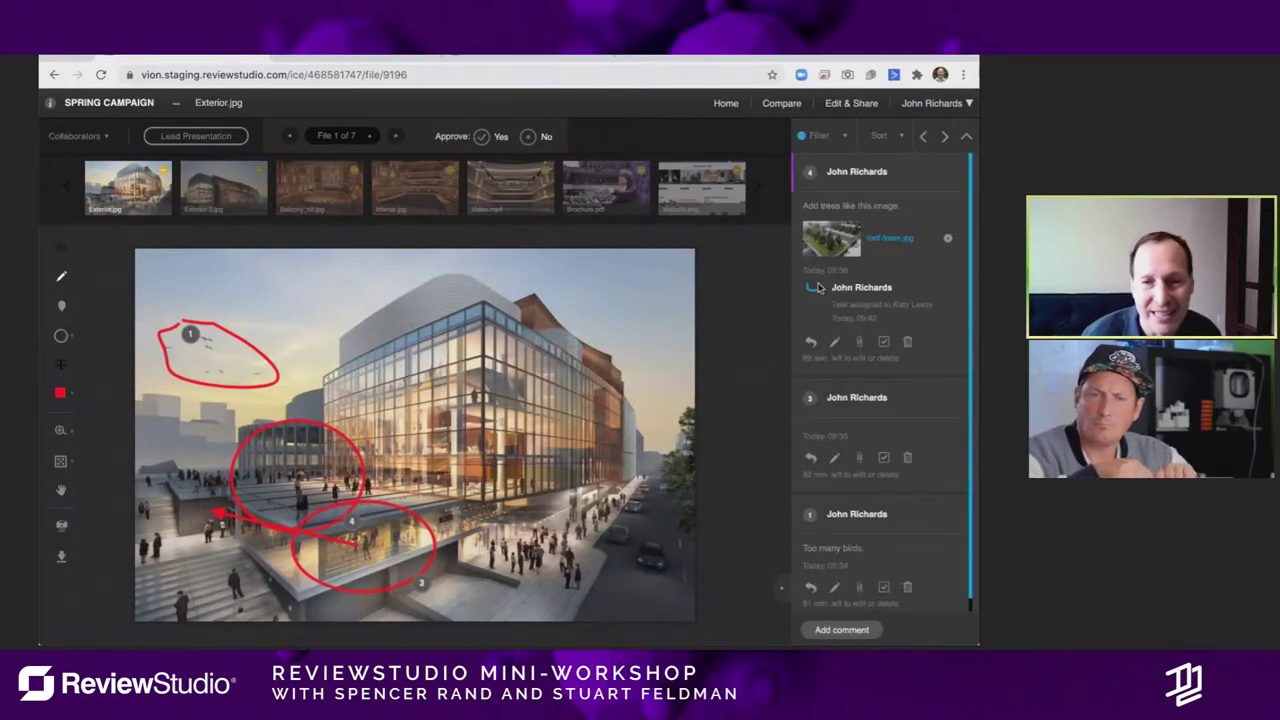
pyautogui.click(884, 343)
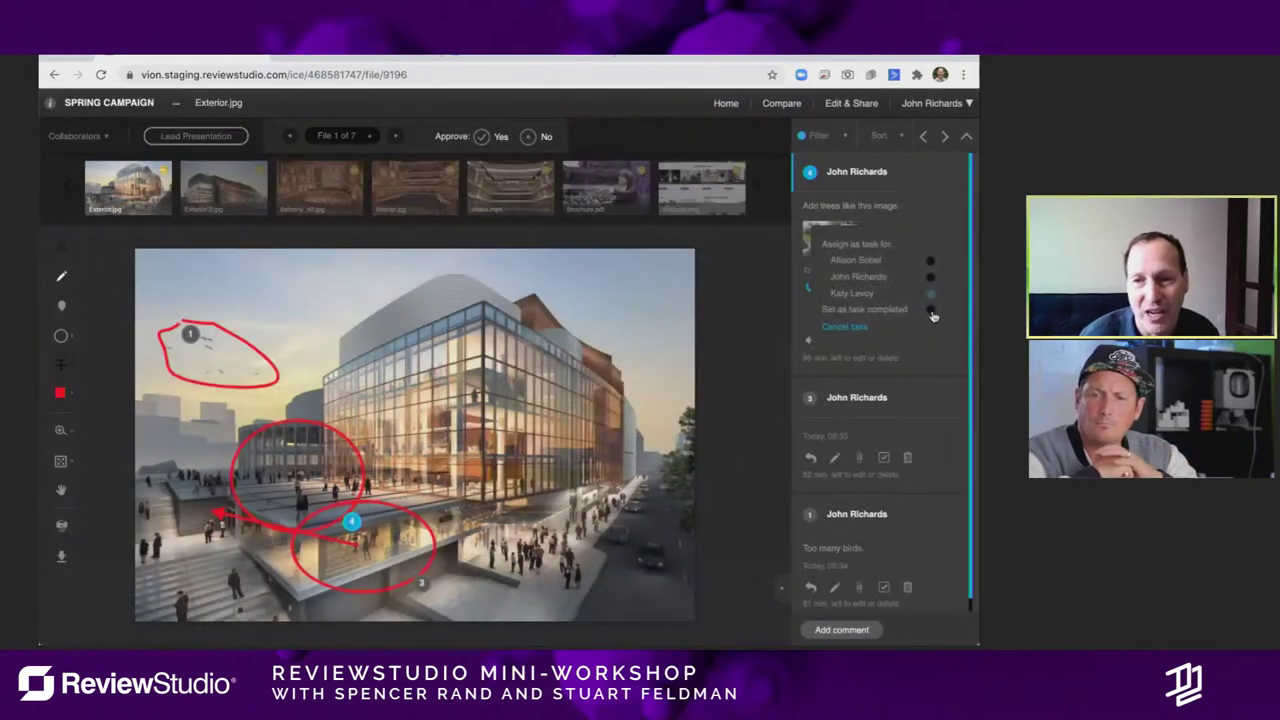
pyautogui.click(930, 316)
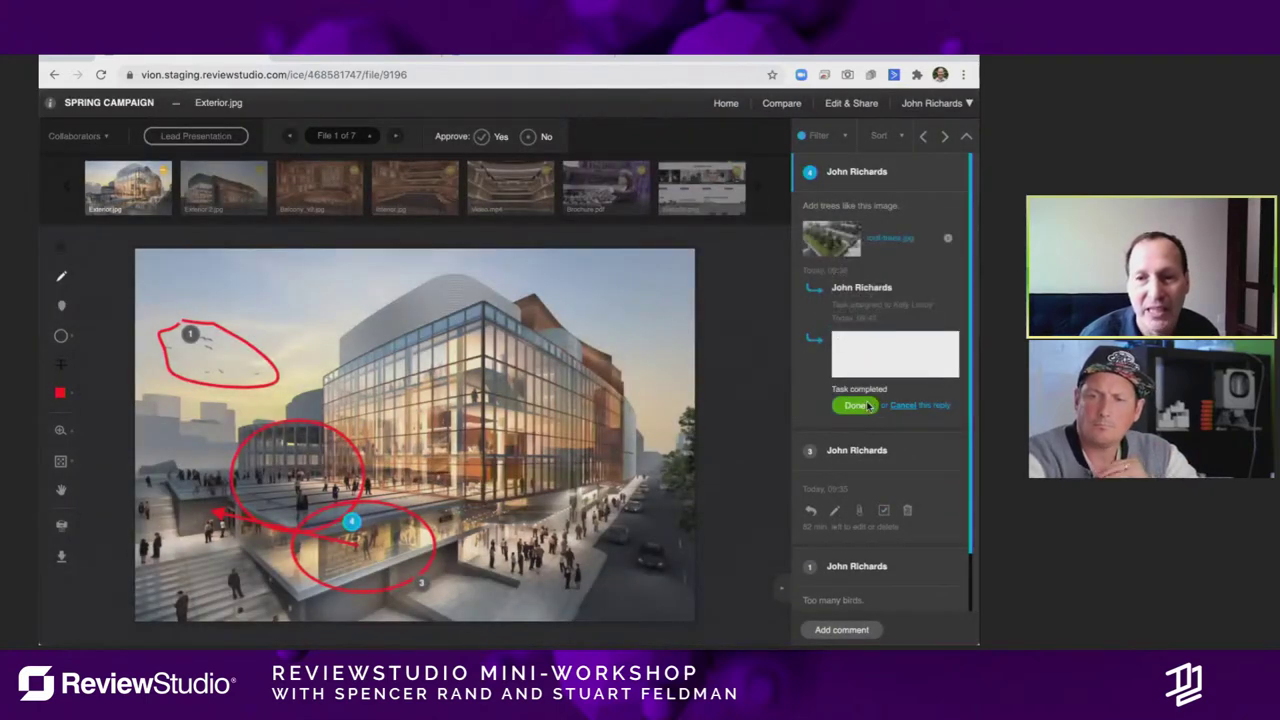
pyautogui.click(858, 405)
# Step: Set comment 3 and the "Too many birds." comment as completed tasks, and show all comments again
pyautogui.click(884, 232)
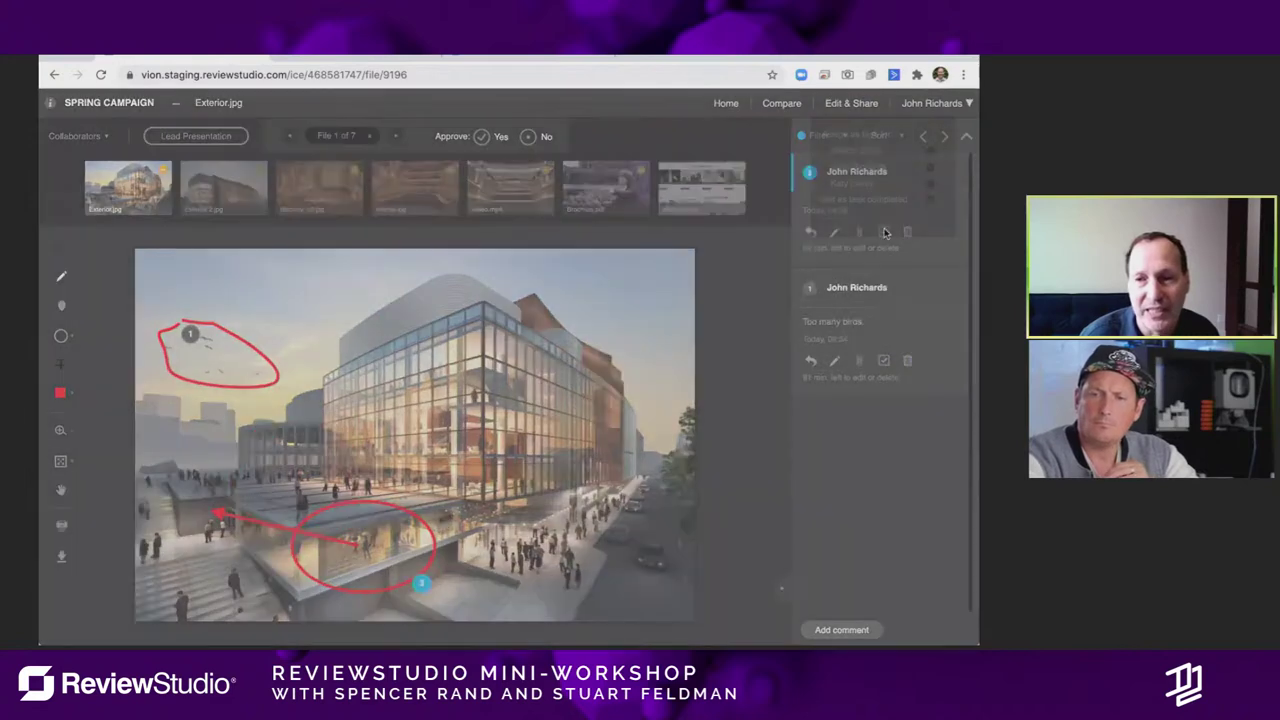
pyautogui.click(930, 205)
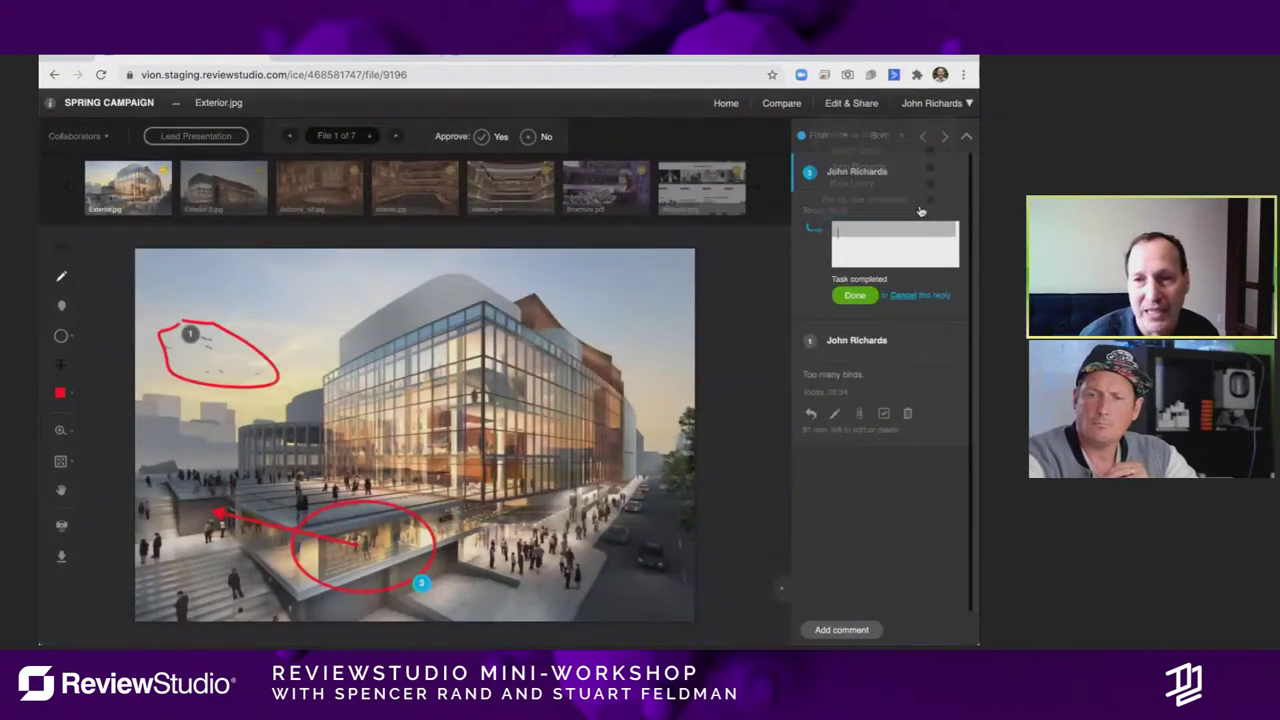
pyautogui.click(862, 298)
pyautogui.click(884, 247)
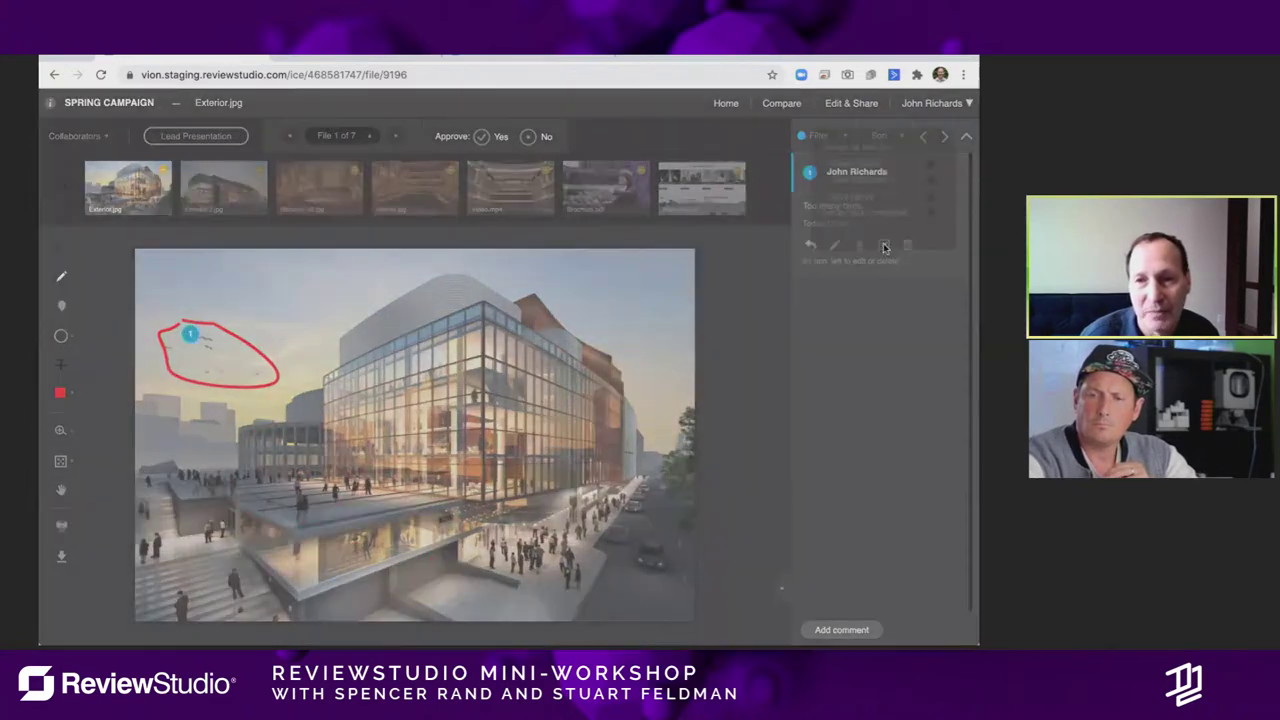
pyautogui.click(932, 222)
pyautogui.click(862, 308)
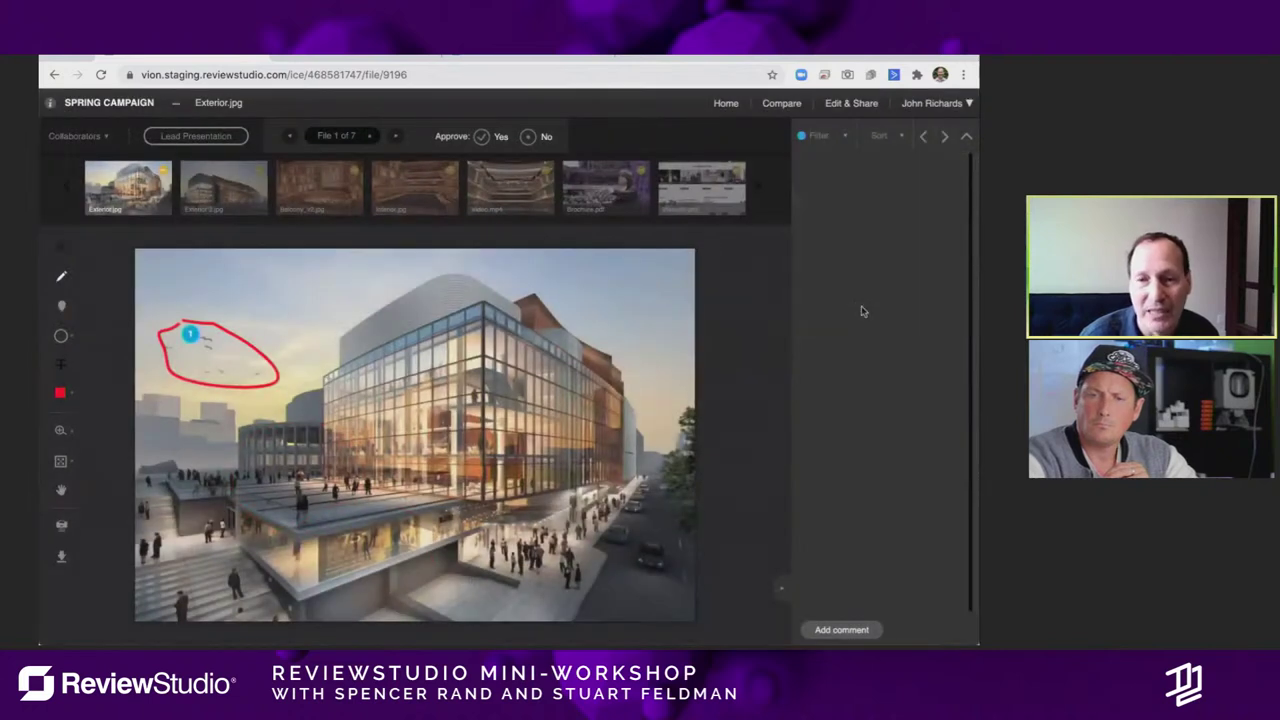
pyautogui.click(847, 138)
pyautogui.click(838, 173)
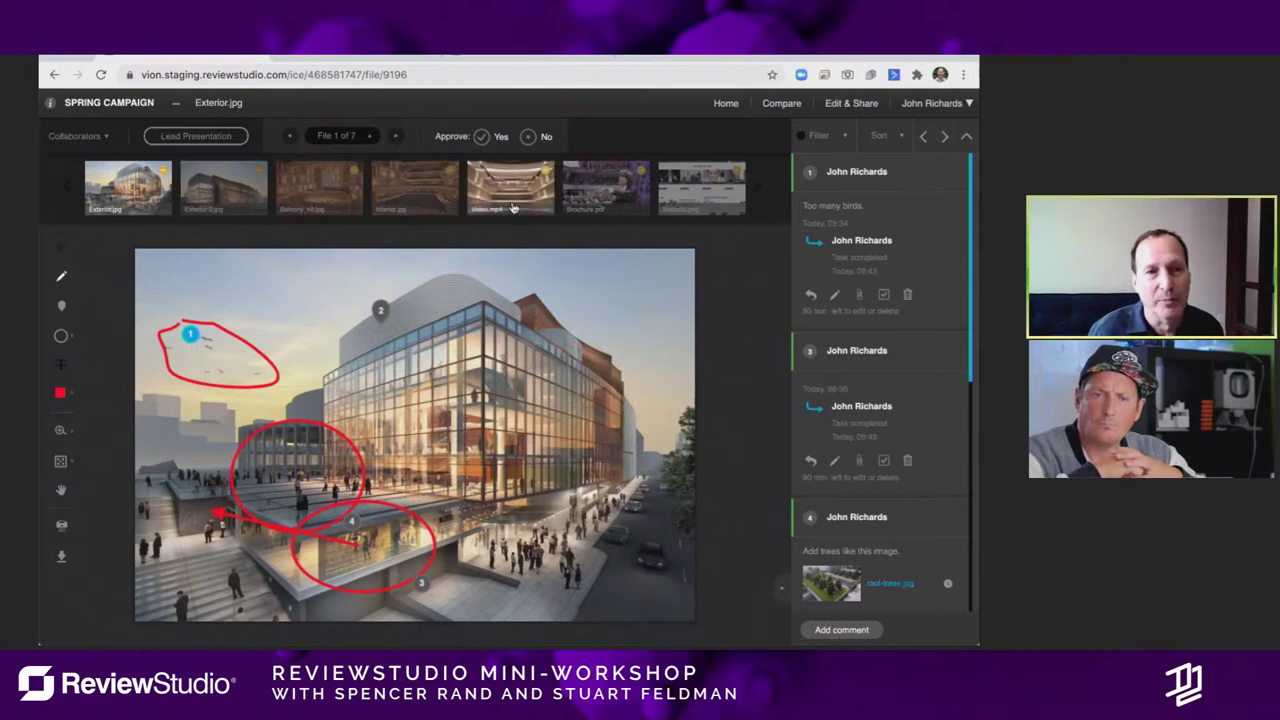
# Step: Open Balcony_v2.jpg and display its Version 1 with the earlier markups and comments
pyautogui.click(340, 184)
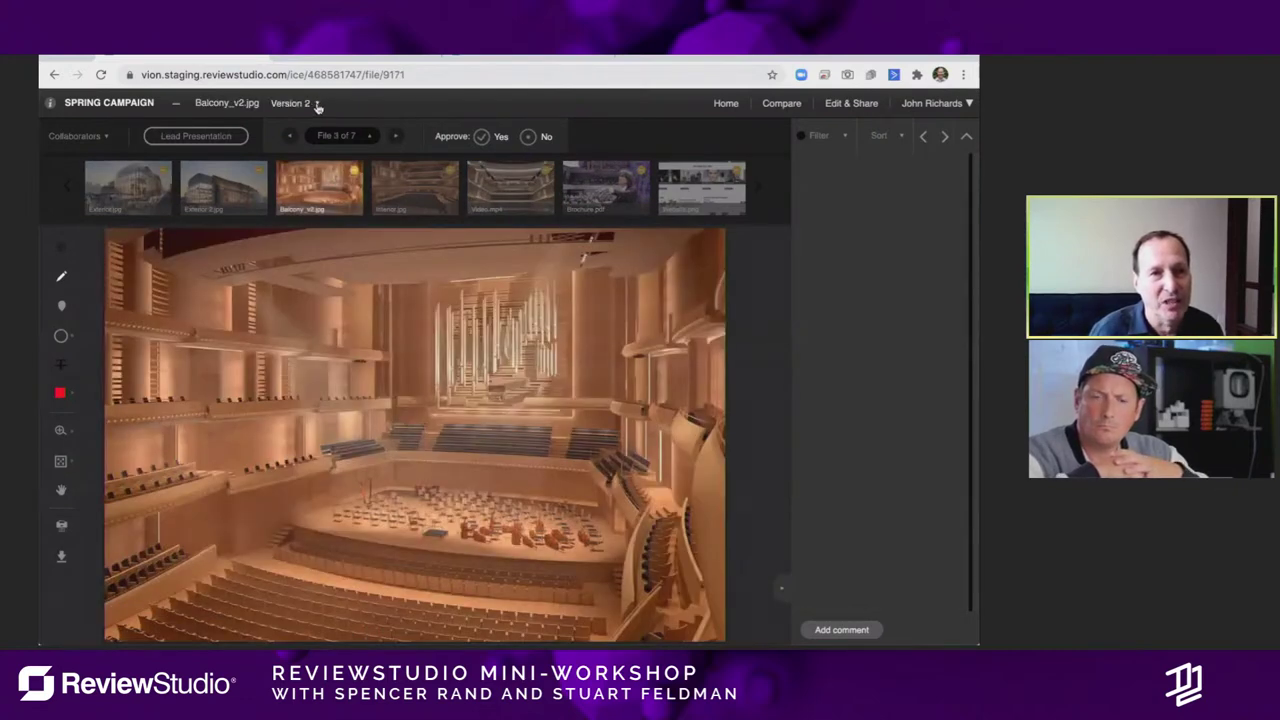
pyautogui.click(317, 104)
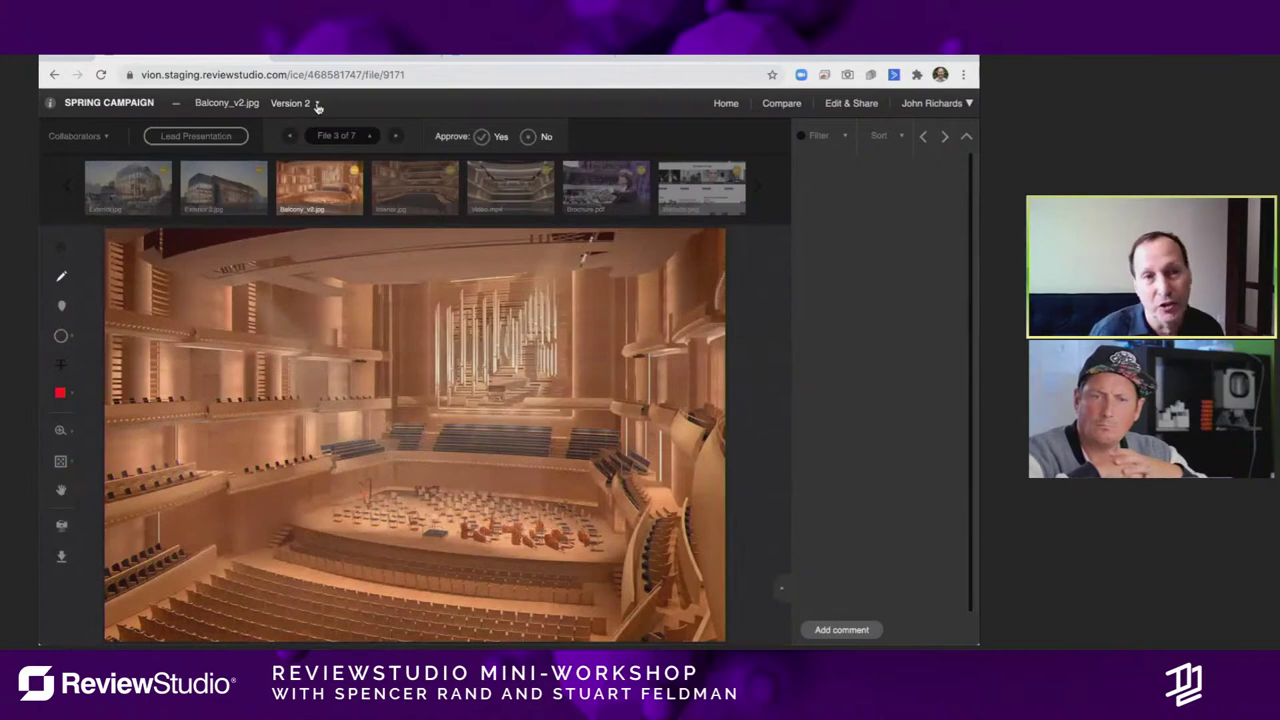
pyautogui.click(334, 172)
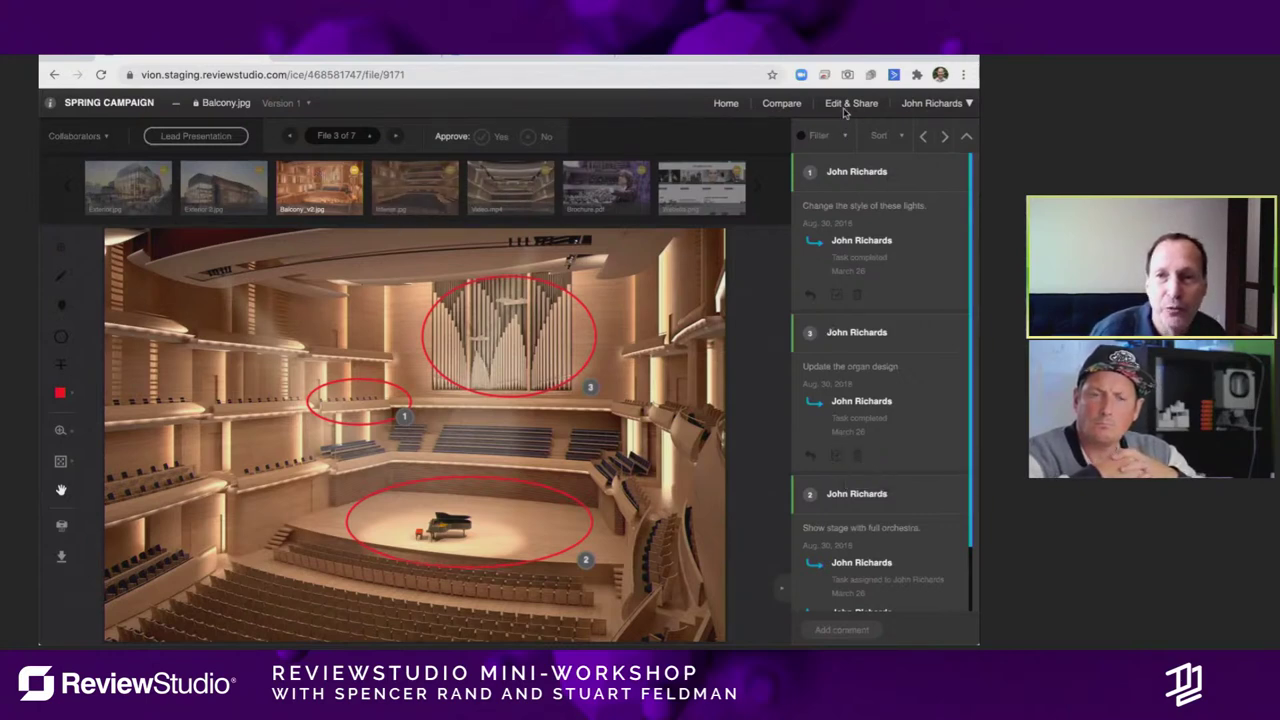
# Step: Compare Version 2 of the balcony image side by side with its Version 1
pyautogui.click(789, 106)
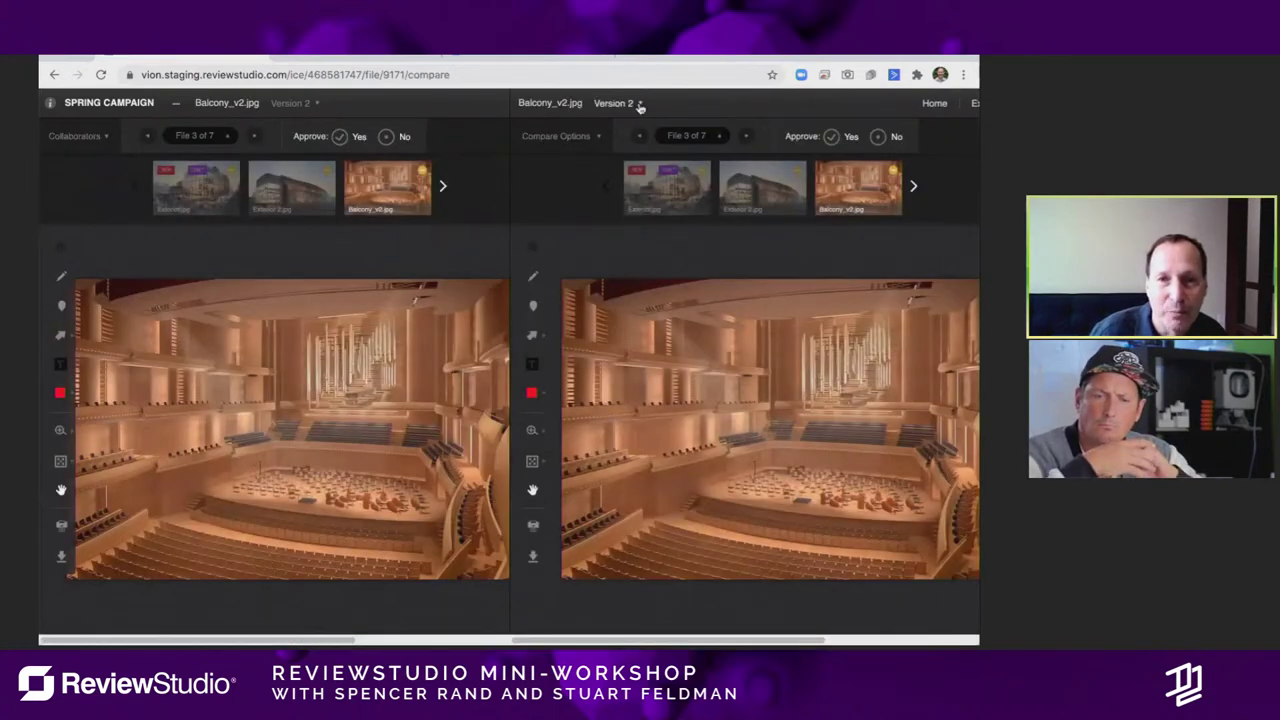
pyautogui.click(640, 104)
pyautogui.click(655, 168)
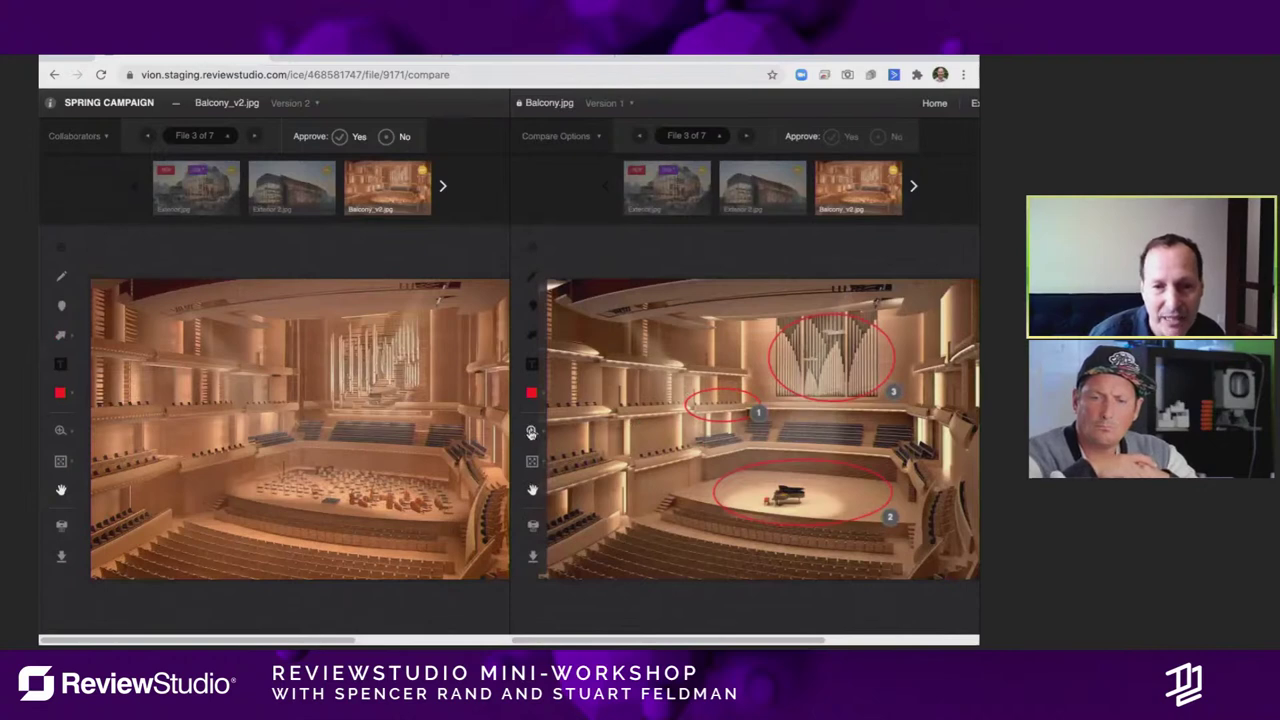
# Step: Examine the balcony seating and lighting up close in both versions, check the compare options, and leave the comparison
pyautogui.click(531, 432)
pyautogui.scroll(5, 720, 420)
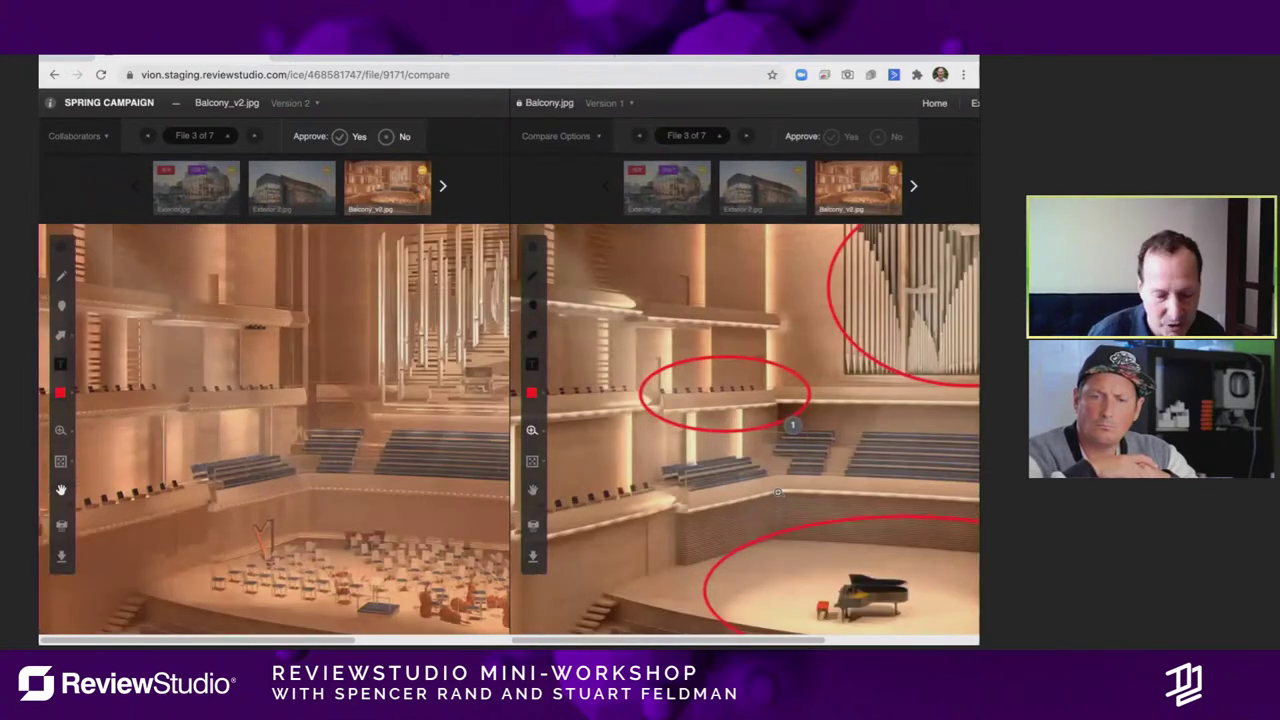
pyautogui.scroll(3, 705, 412)
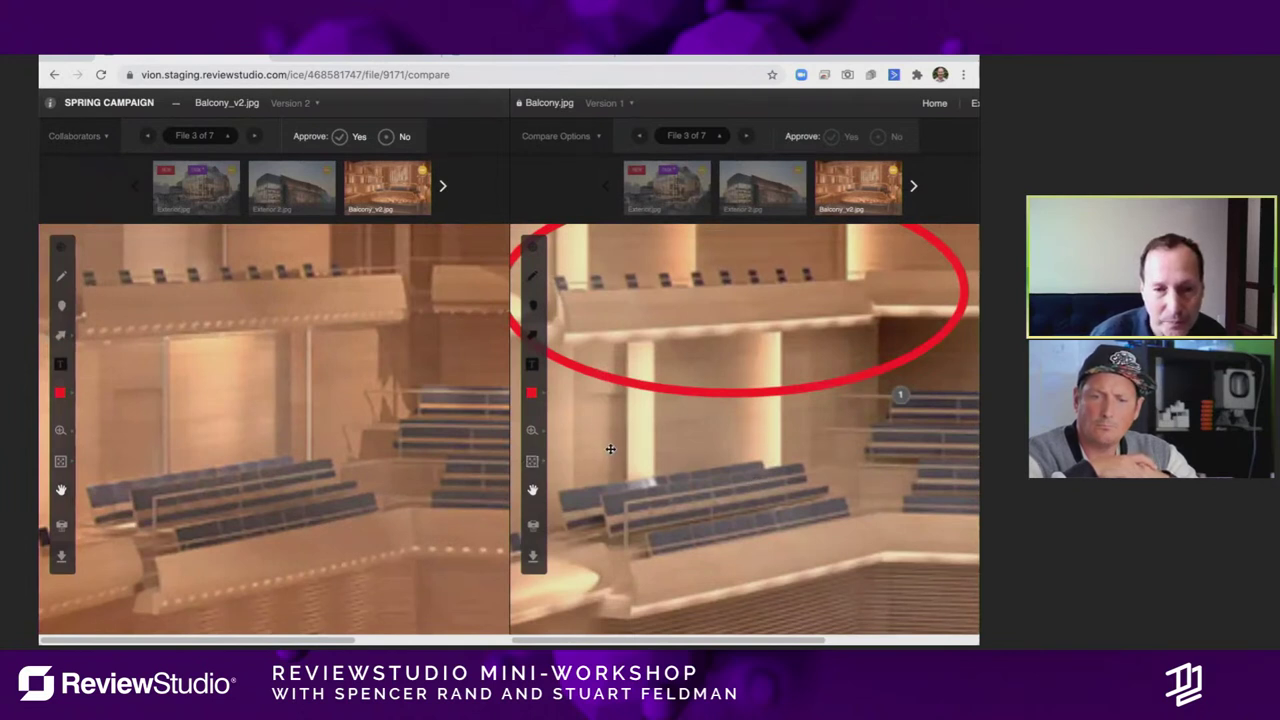
pyautogui.scroll(-5, 586, 425)
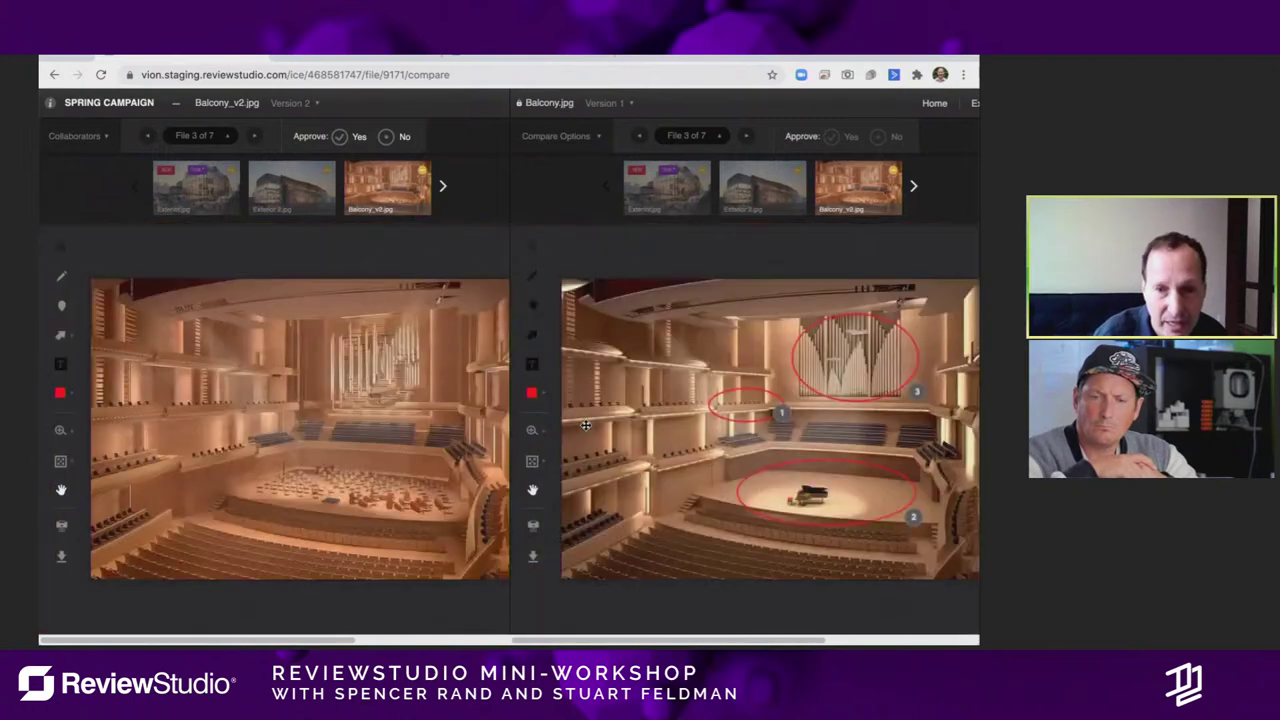
pyautogui.scroll(1, 664, 428)
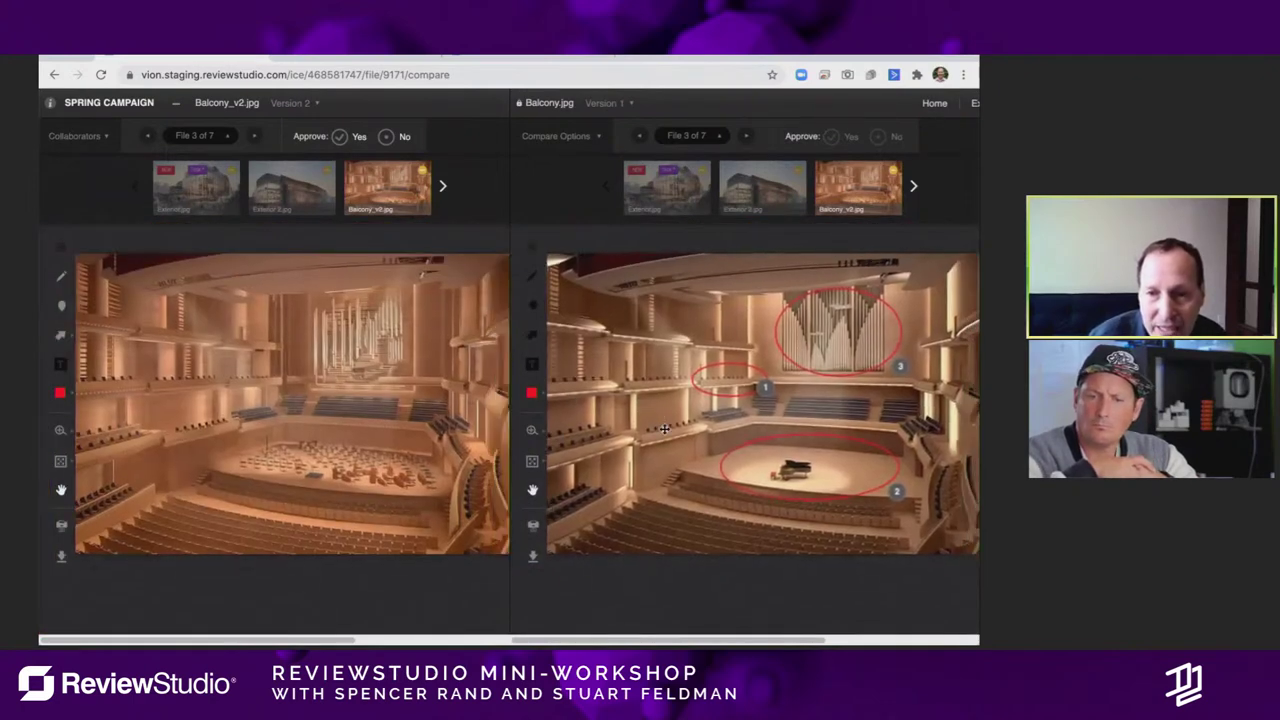
pyautogui.click(600, 139)
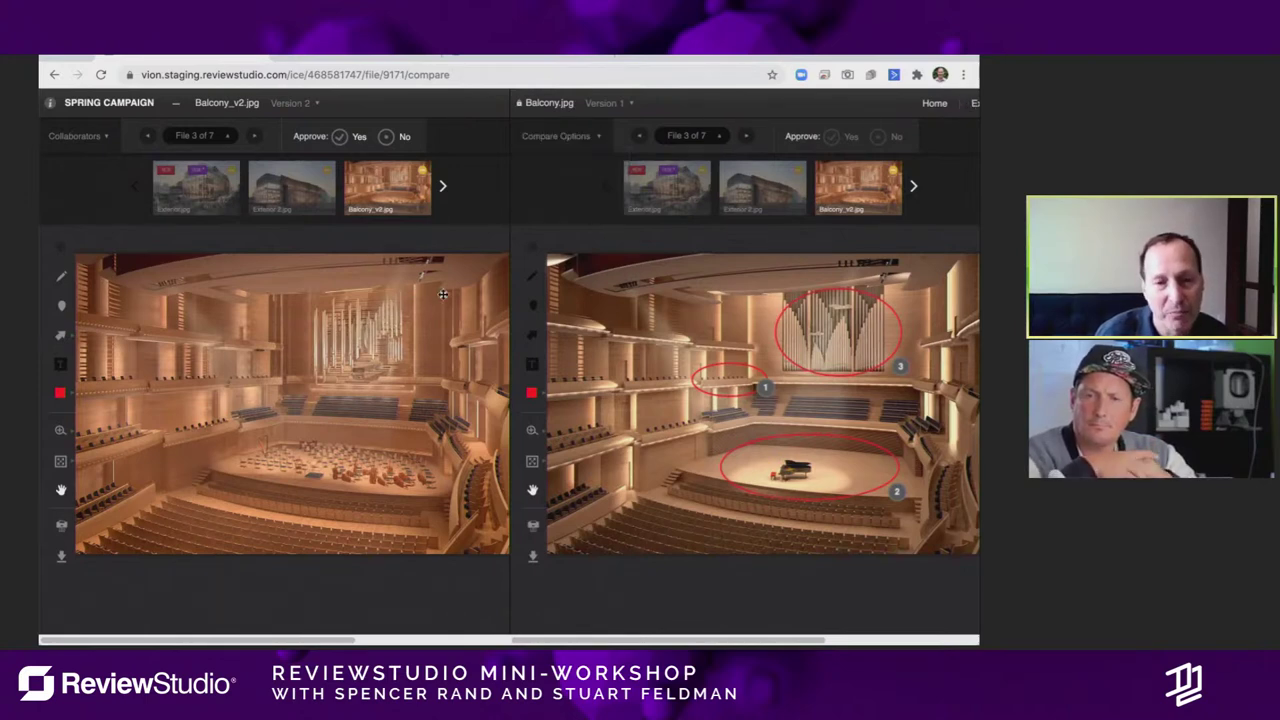
pyautogui.click(975, 105)
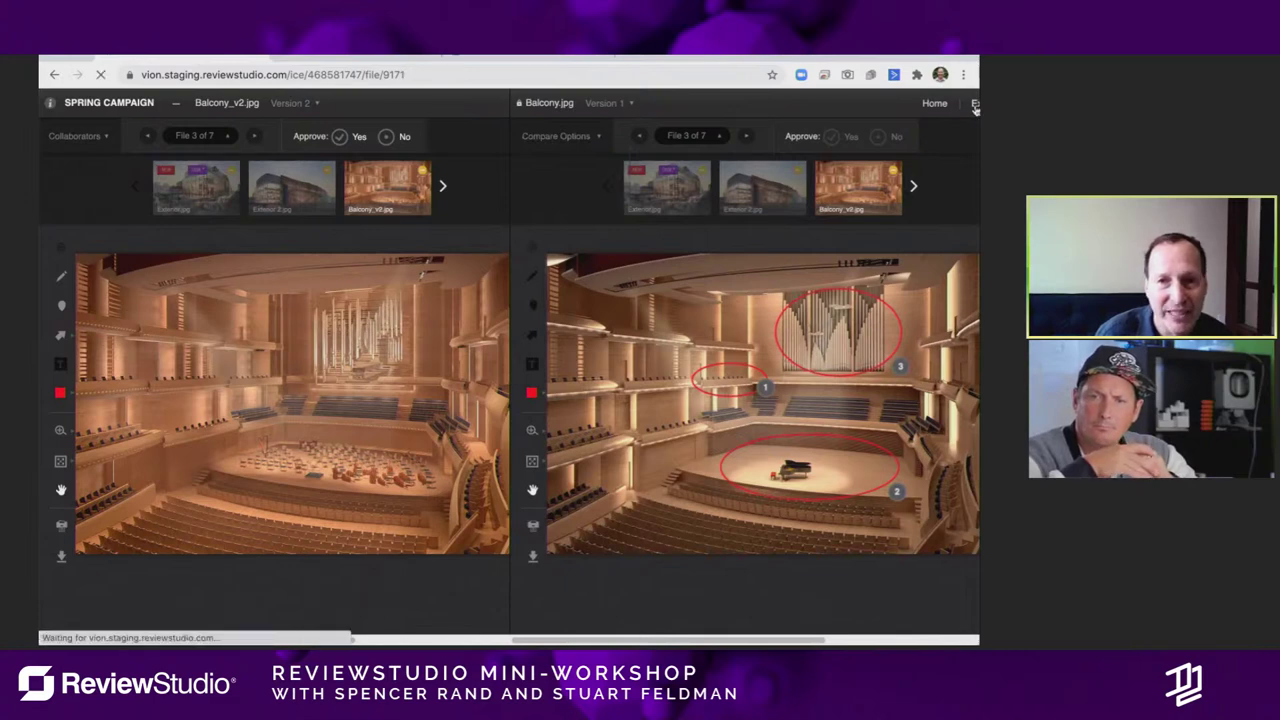
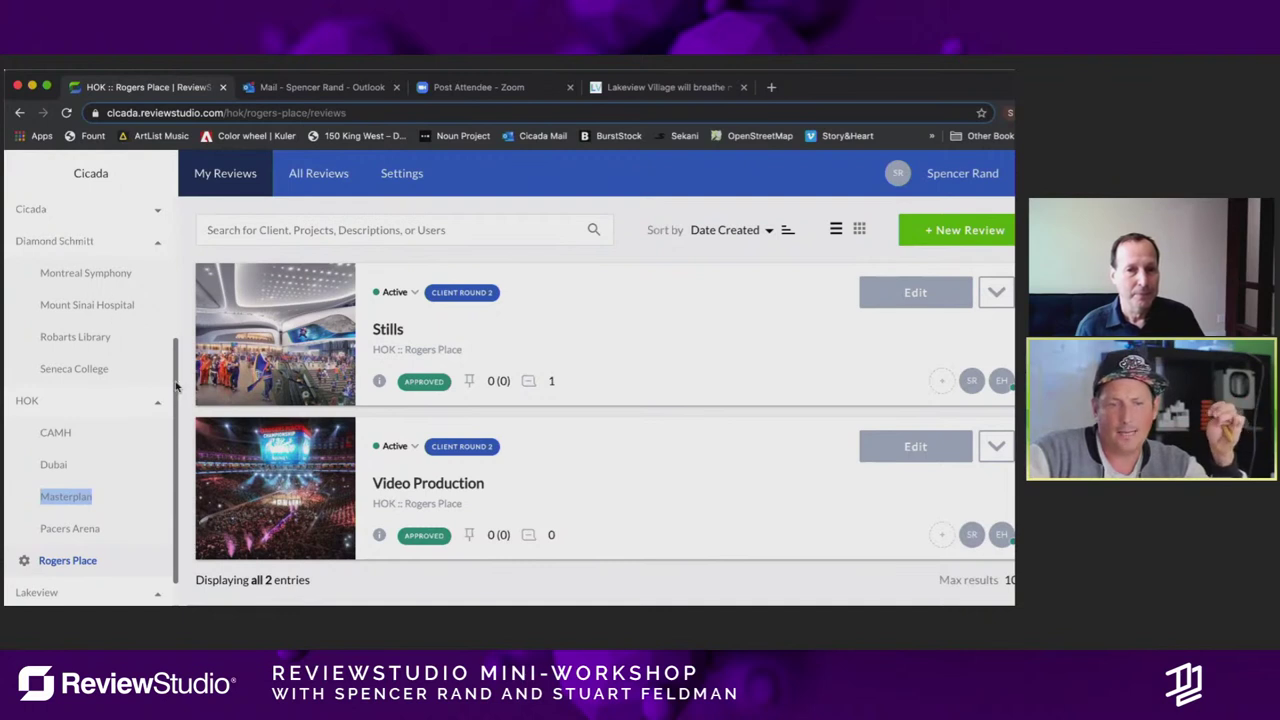
# Step: Open the Rogers Place Stills review and add the comment "smoke is too pink." beside the pink smoke in the first still
pyautogui.scroll(-1, 180, 400)
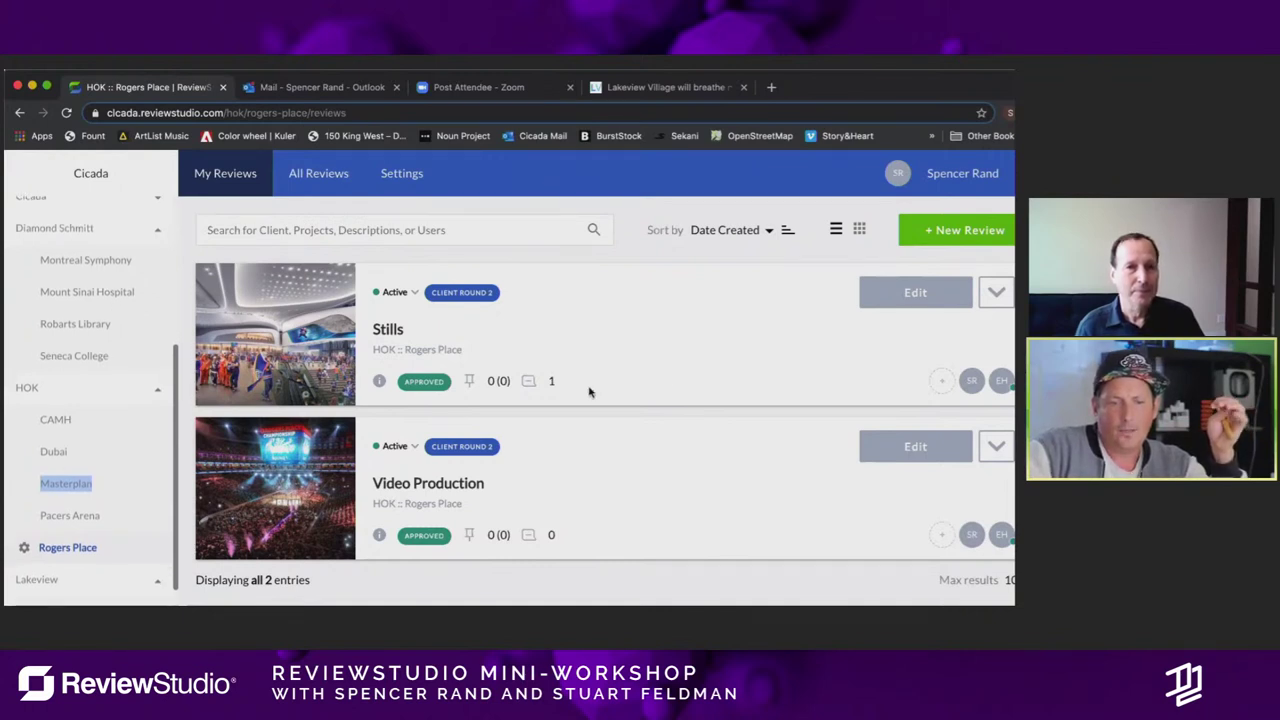
pyautogui.click(335, 350)
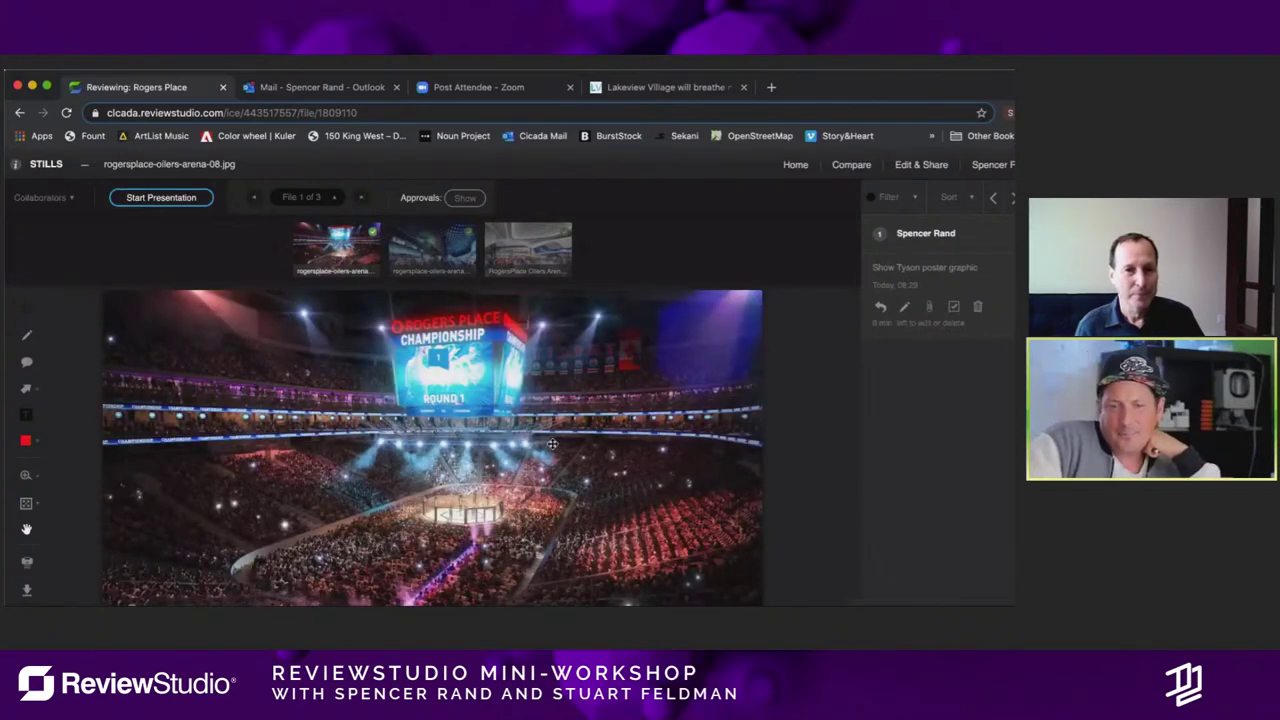
pyautogui.moveTo(555, 470); pyautogui.dragTo(547, 414)
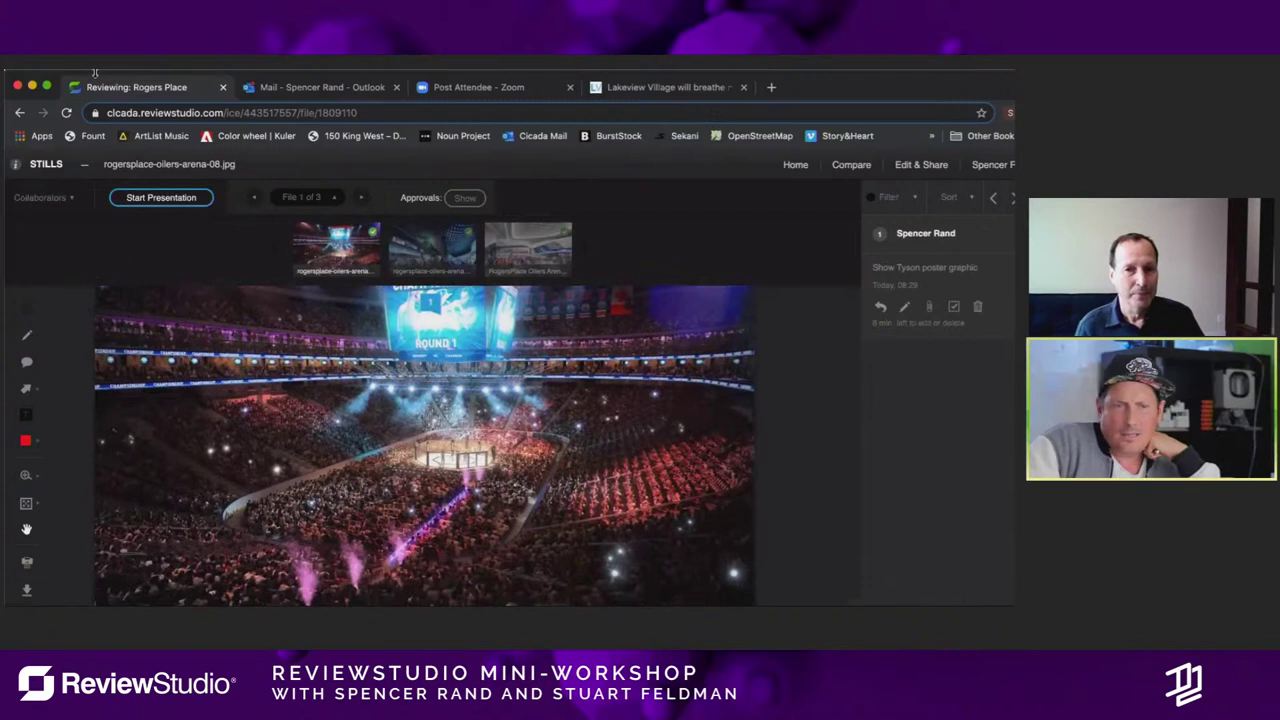
pyautogui.click(28, 363)
pyautogui.click(404, 552)
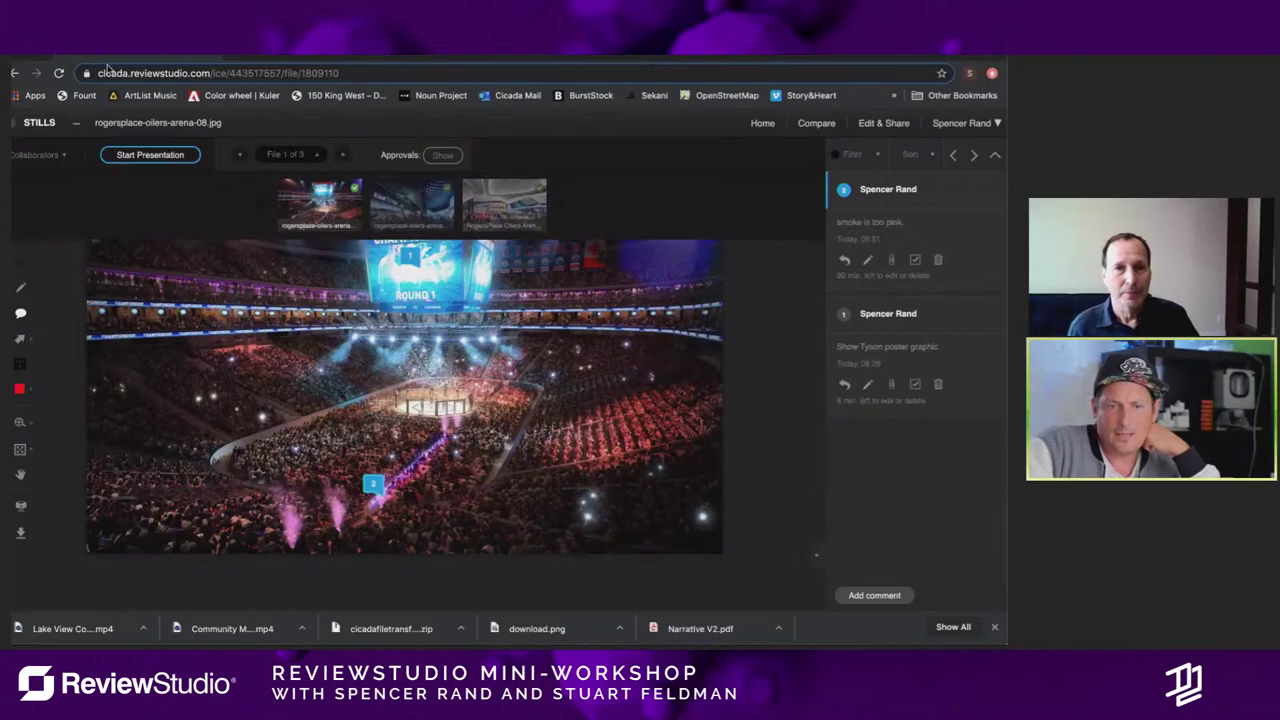
# Step: Return to the reviews overview and open the Client Round 2 Stills review of Lakeview's CM4 project
pyautogui.click(761, 125)
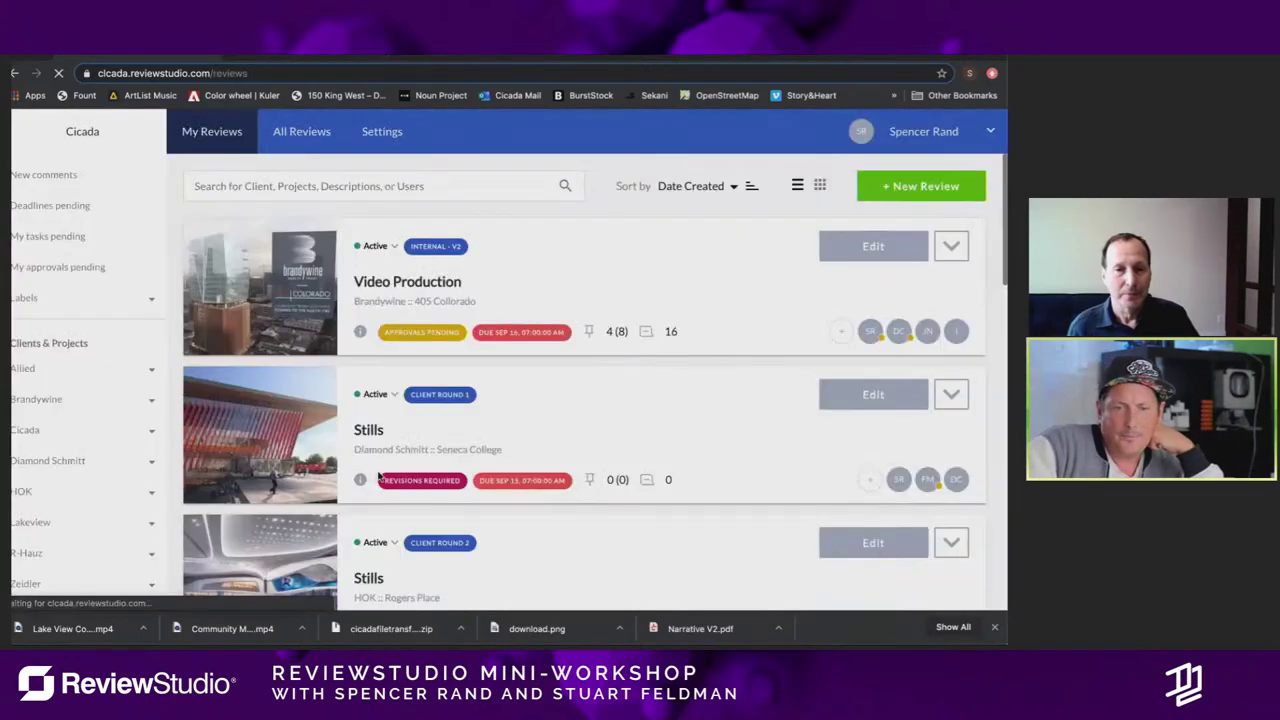
pyautogui.click(77, 535)
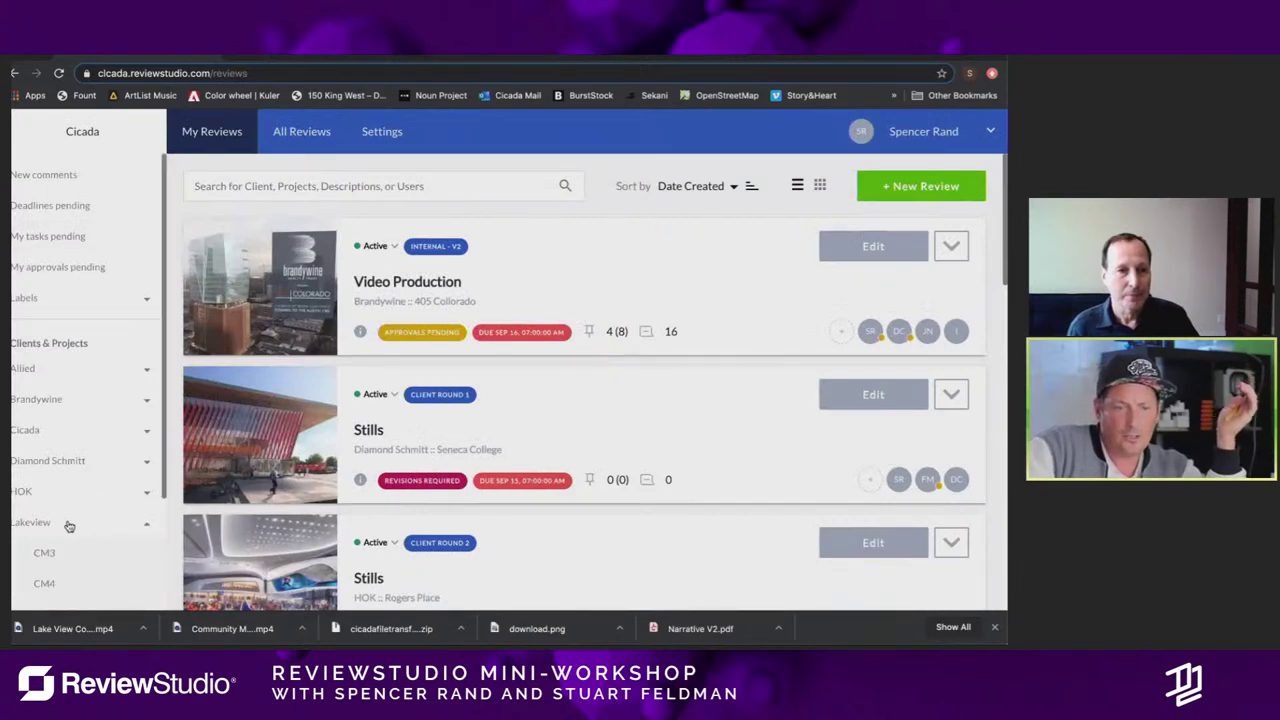
pyautogui.scroll(-1, 90, 544)
pyautogui.scroll(-3, 92, 540)
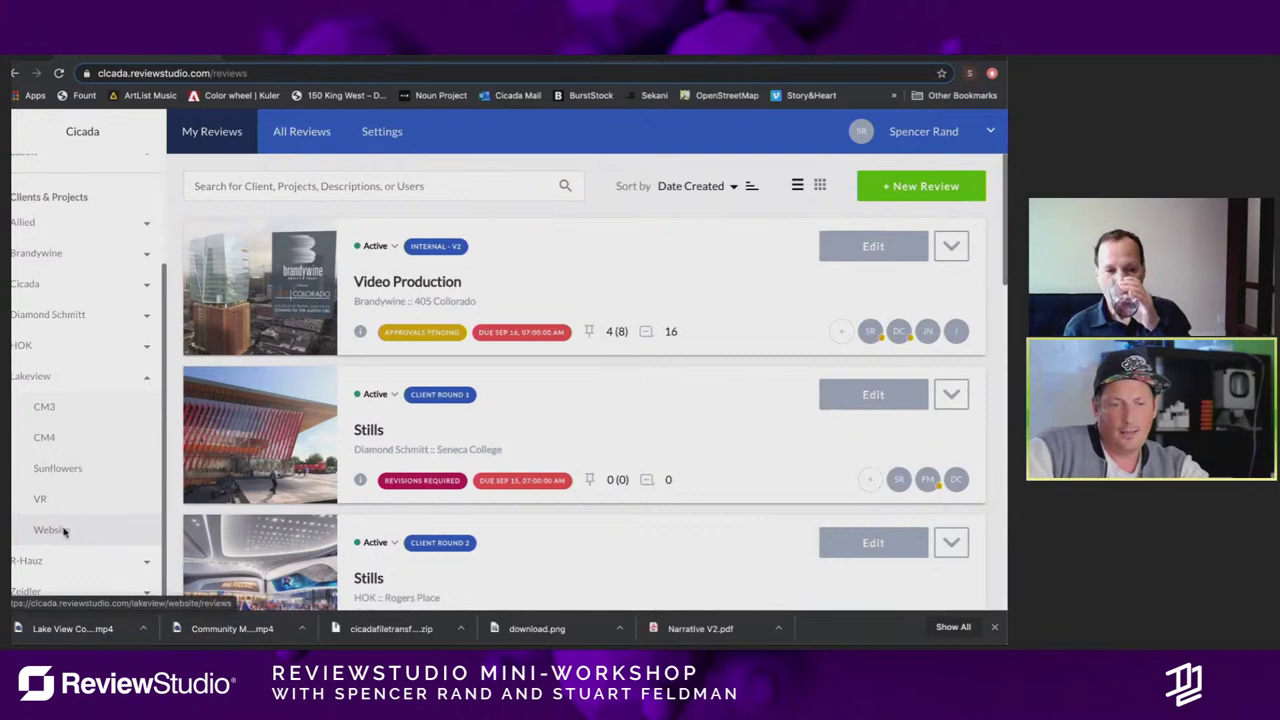
pyautogui.click(47, 438)
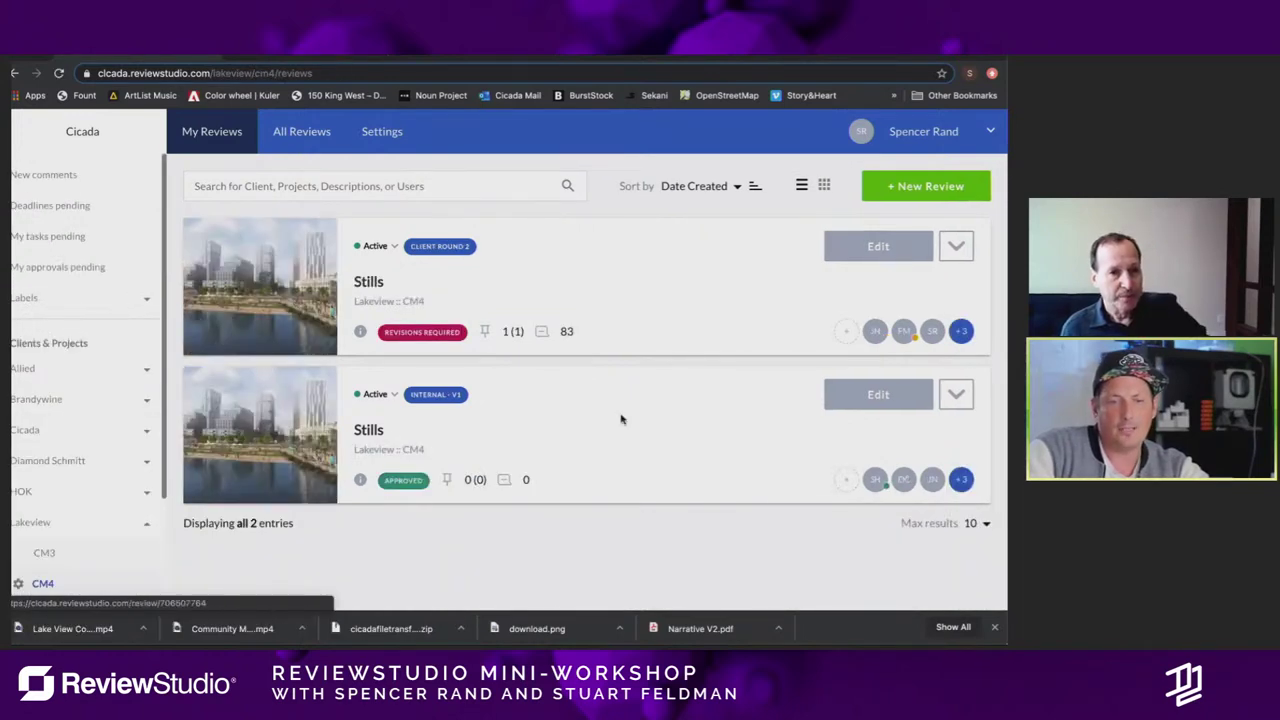
pyautogui.click(329, 281)
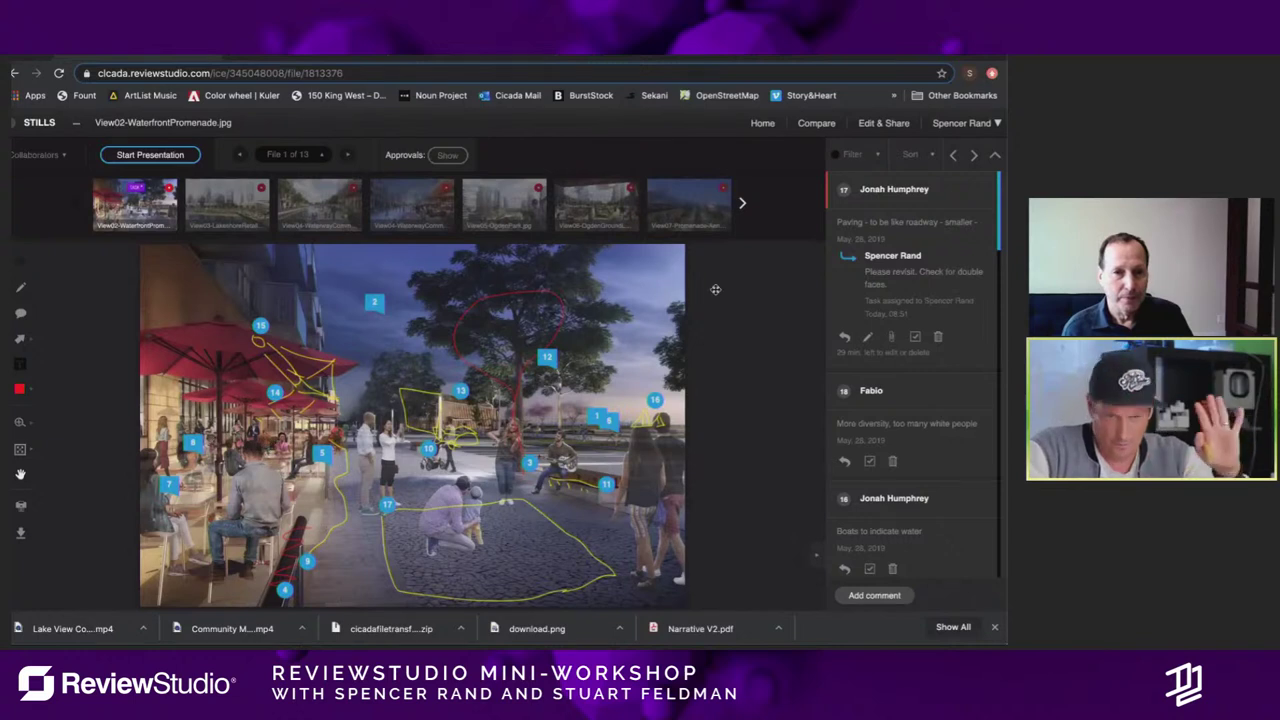
# Step: Collapse all comments on View02-WaterfrontPromenade.jpg and step through them one by one from comment 17 to comment 11
pyautogui.click(996, 158)
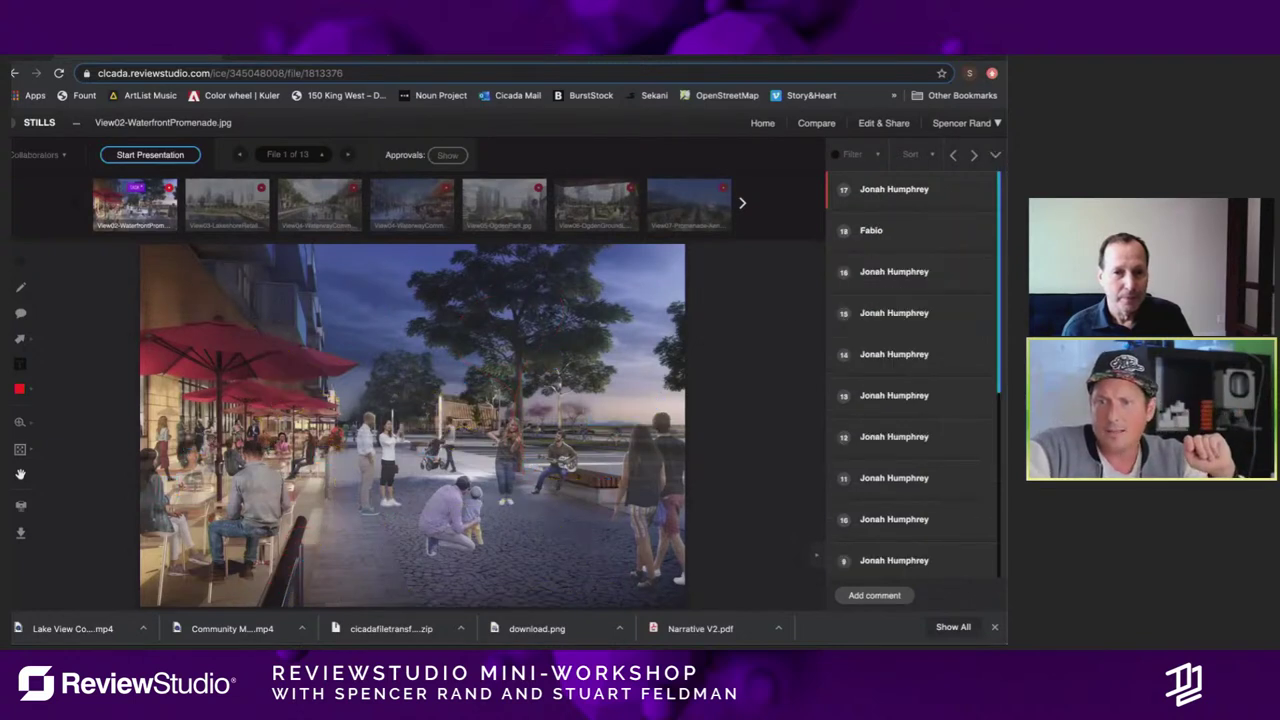
pyautogui.click(973, 157)
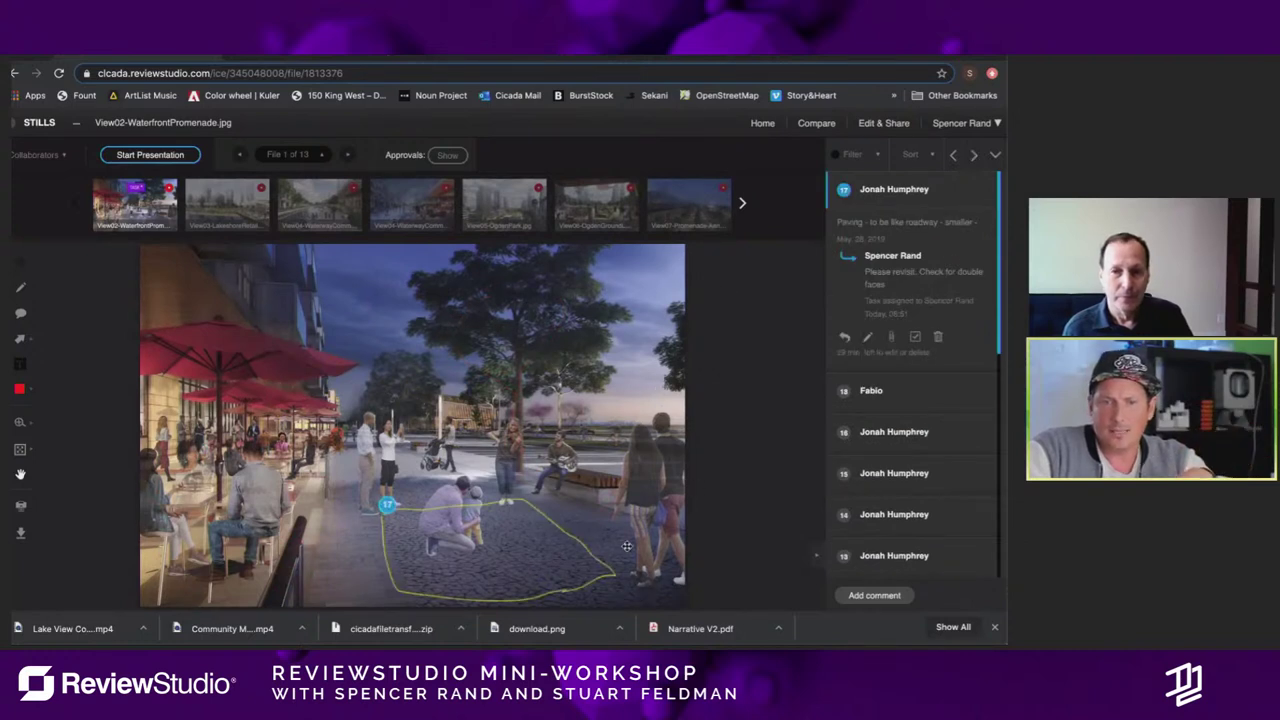
pyautogui.click(973, 157)
pyautogui.click(973, 157)
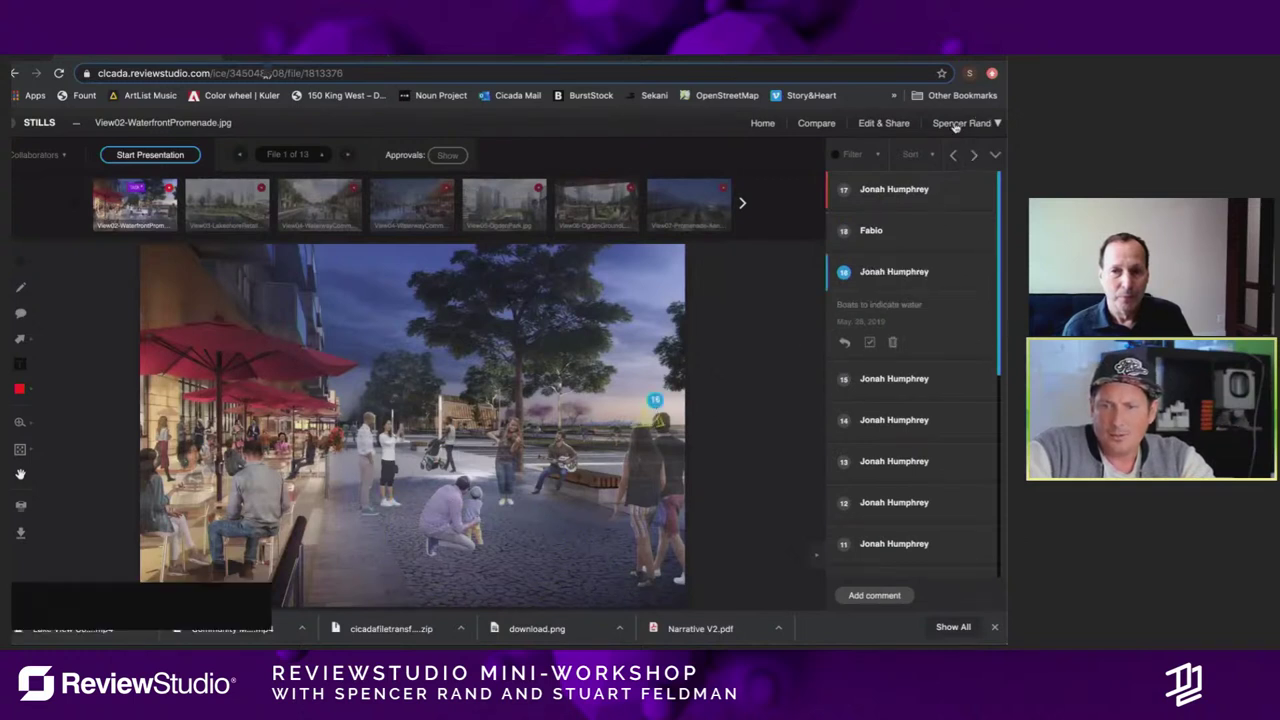
pyautogui.click(974, 157)
pyautogui.click(974, 157)
pyautogui.click(974, 157)
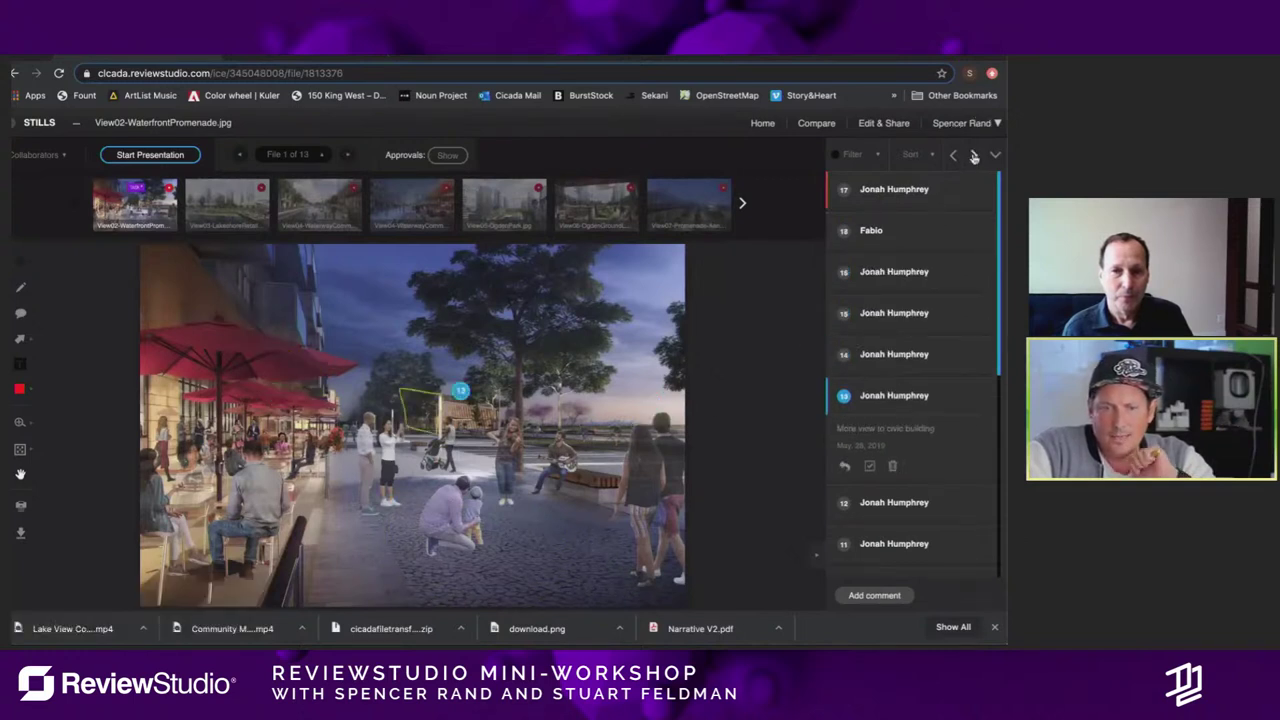
pyautogui.click(974, 157)
pyautogui.click(974, 157)
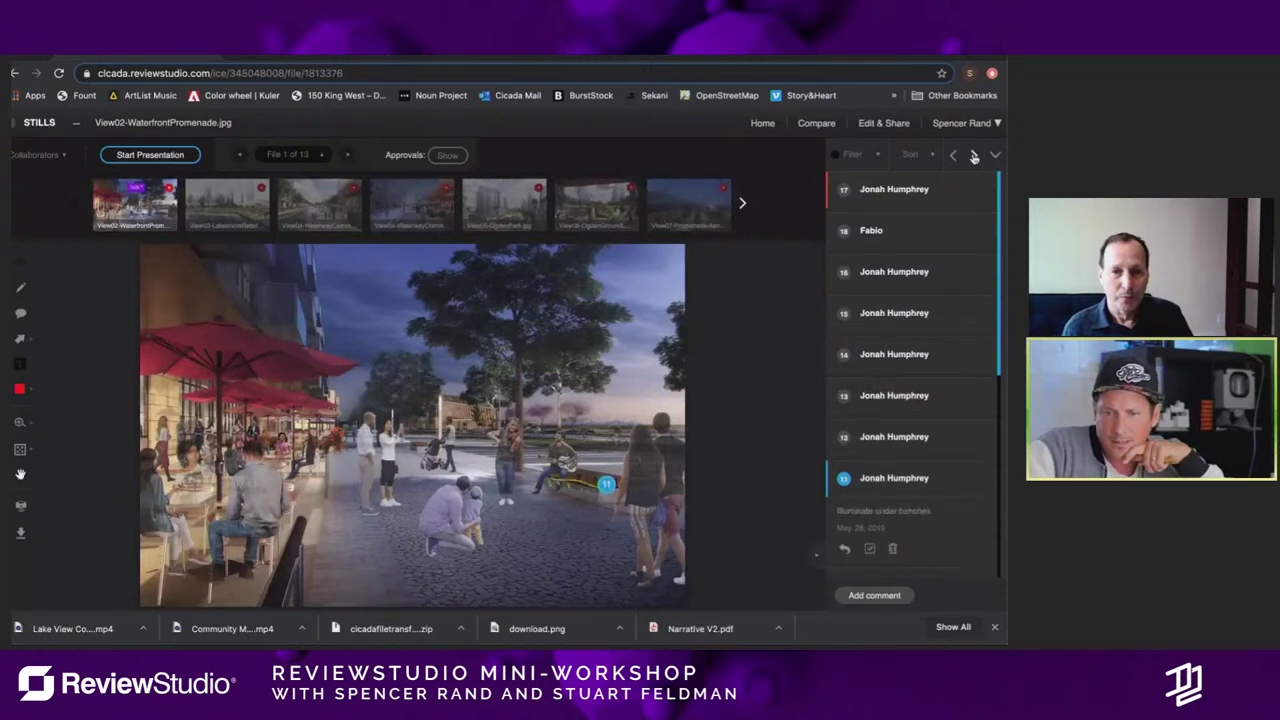
# Step: Read on to comment 9 about more tables in the walkway, and expand all comments on View03-LakeshoreRetail.jpg
pyautogui.click(974, 157)
pyautogui.click(974, 157)
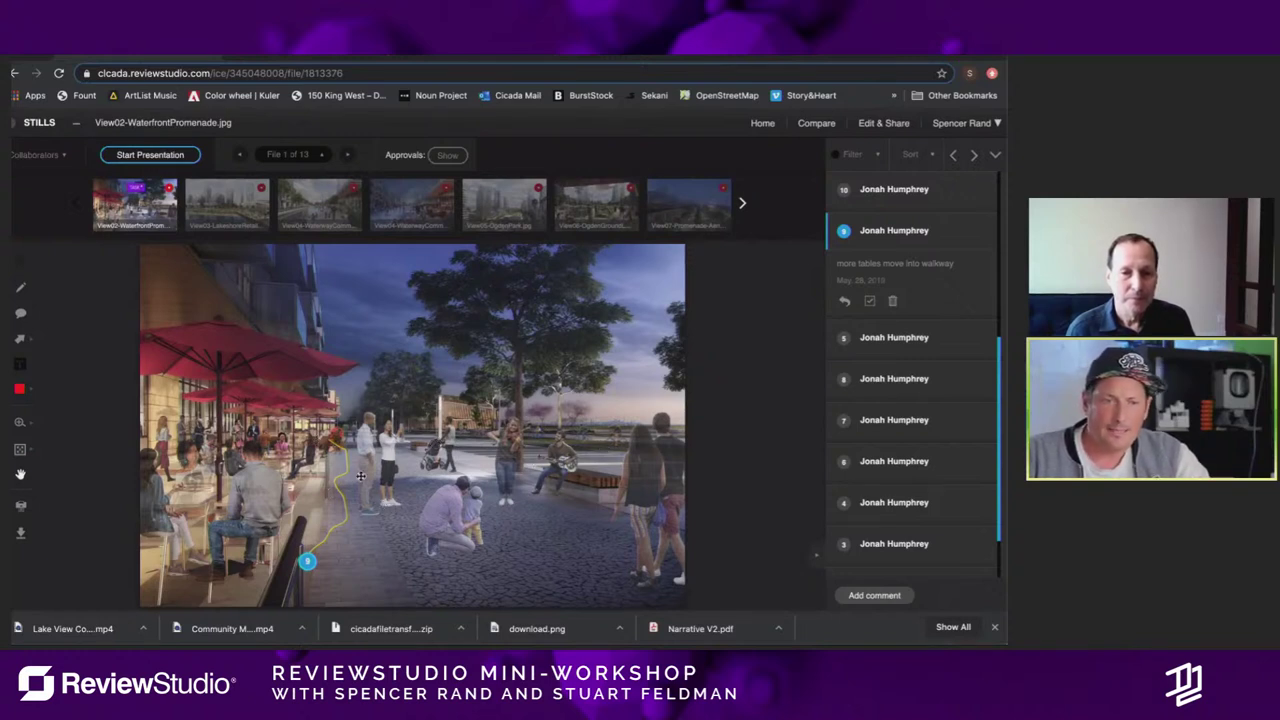
pyautogui.click(210, 222)
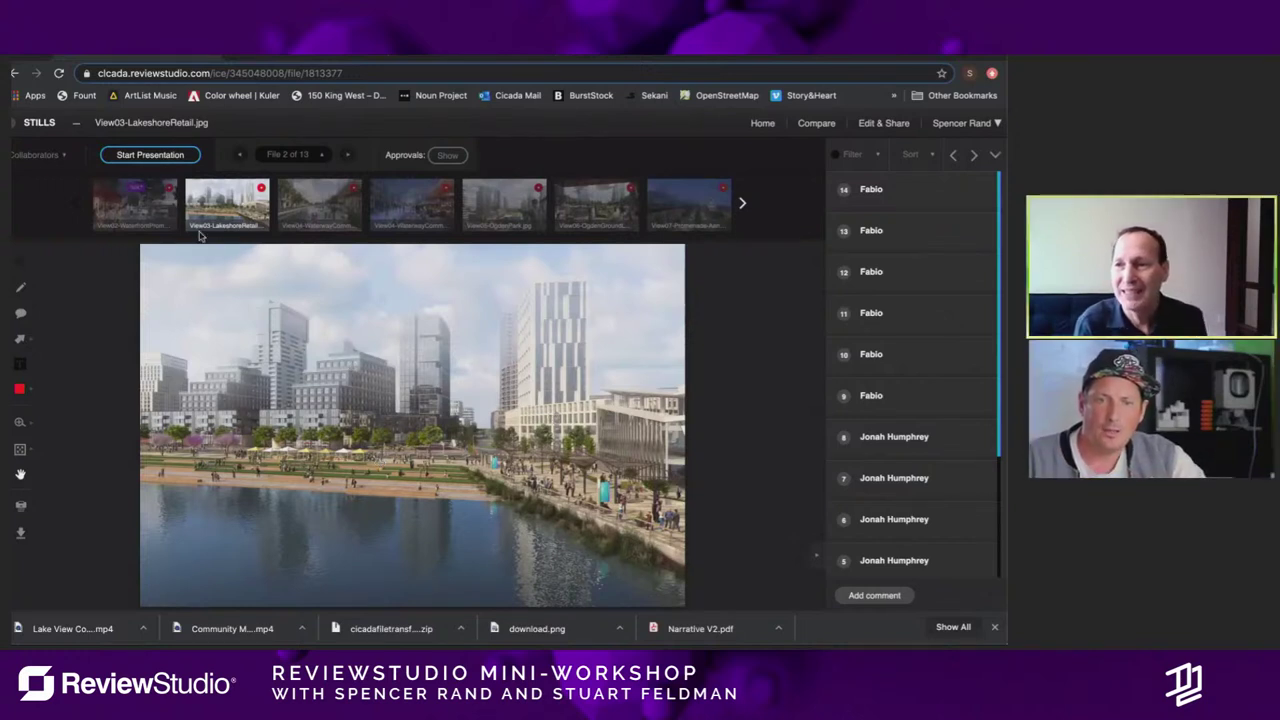
pyautogui.click(995, 155)
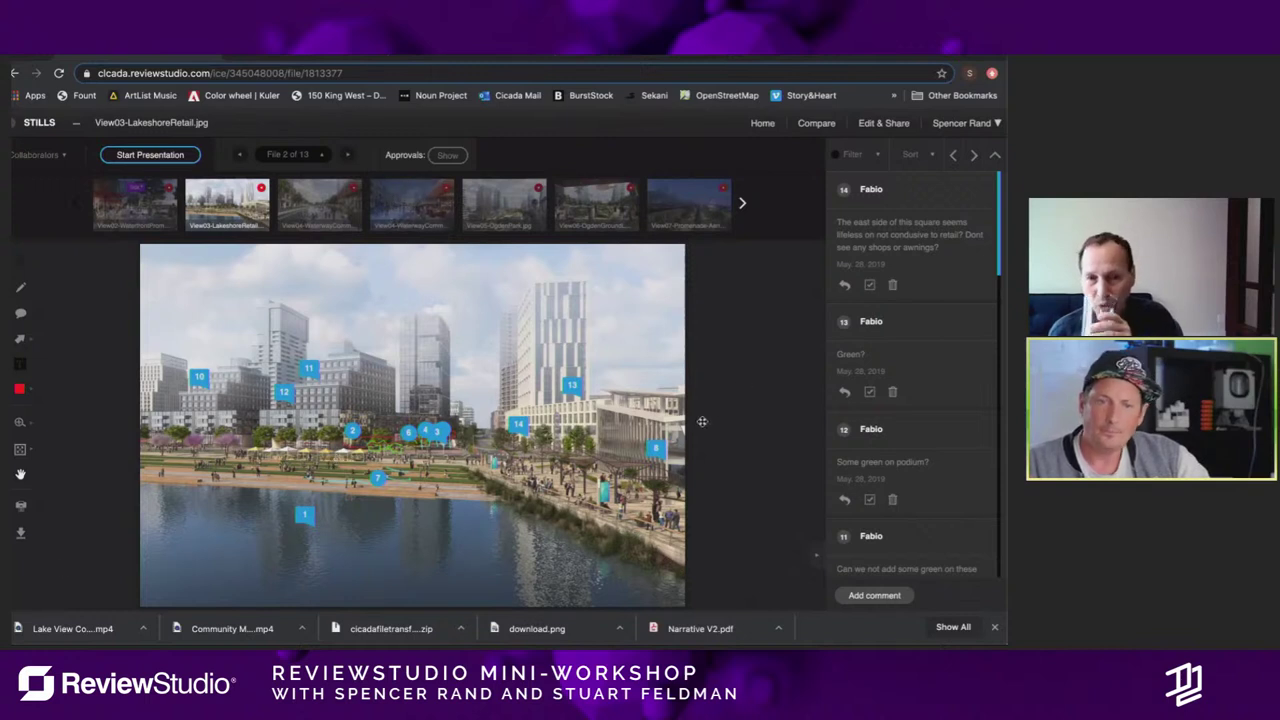
# Step: View View04-WaterwayCommon-WinterNight-Resize.jpg and go back to View02-WaterfrontPromenade.jpg with its comments shown
pyautogui.click(400, 216)
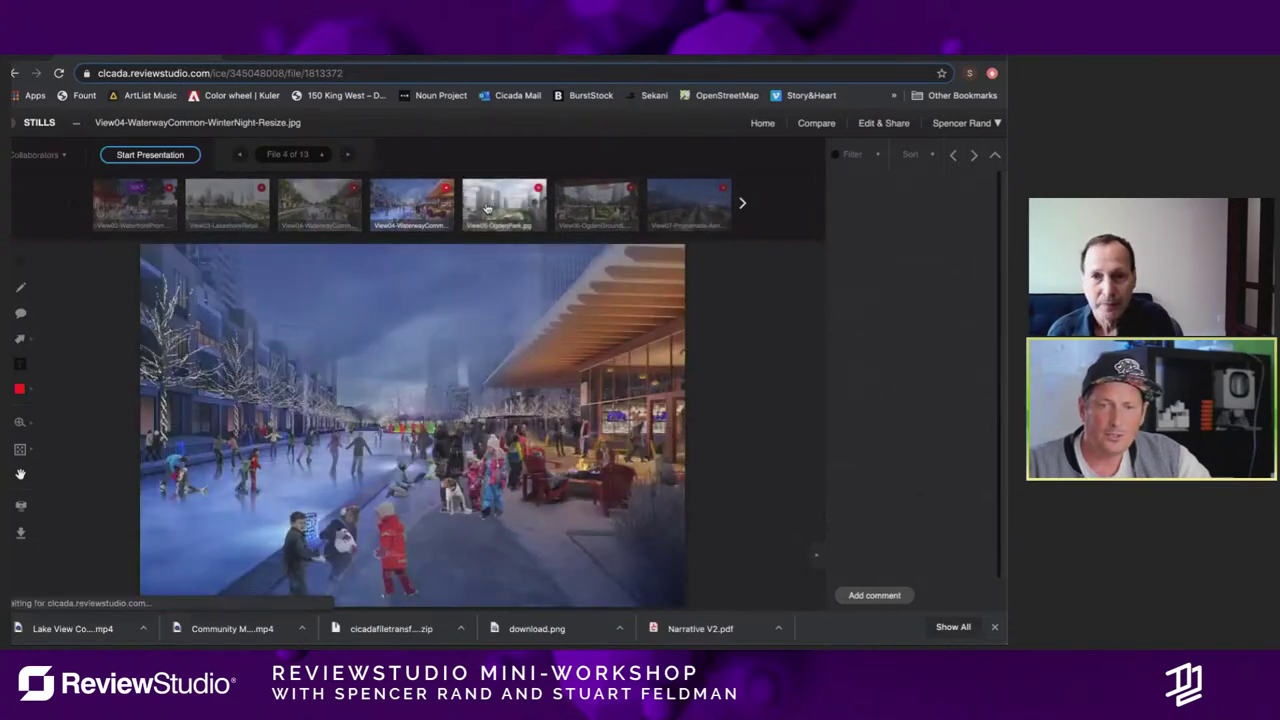
pyautogui.click(128, 204)
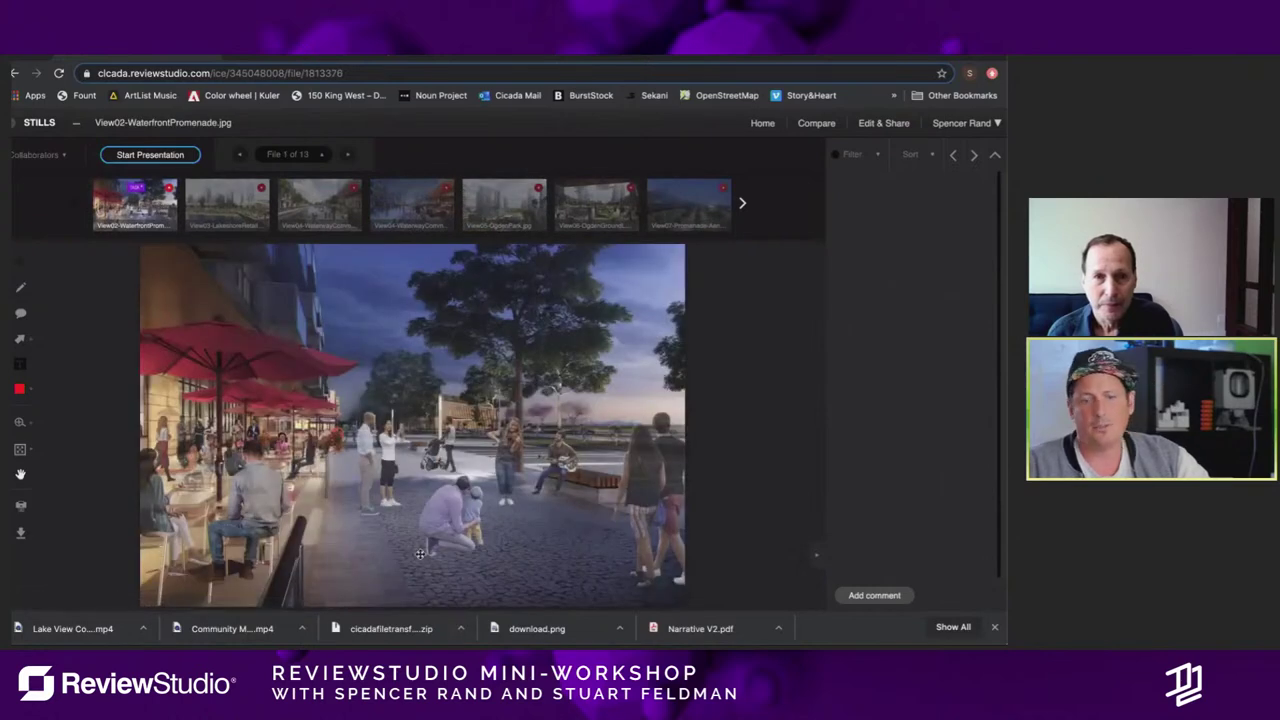
pyautogui.click(1000, 154)
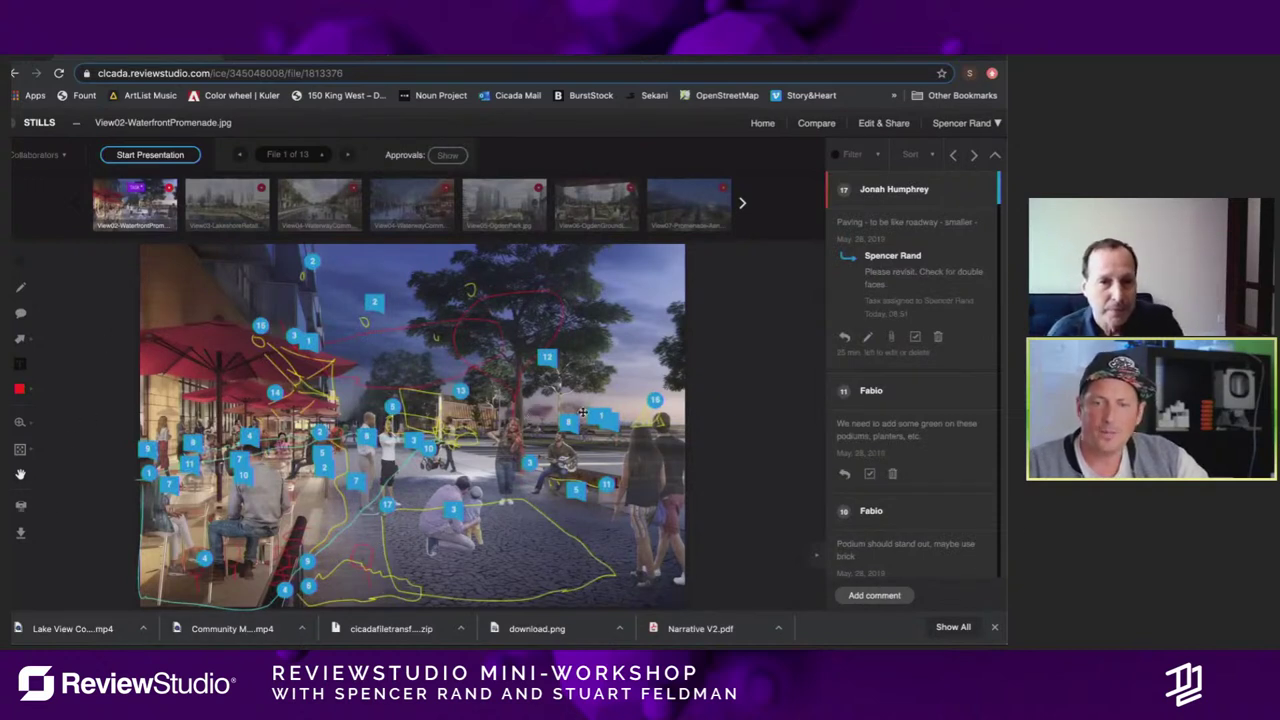
# Step: Collapse the comments on View02-WaterfrontPromenade.jpg, step through them to the podium comment 9, and expand them all again
pyautogui.click(994, 155)
pyautogui.click(975, 157)
pyautogui.click(975, 157)
pyautogui.click(975, 157)
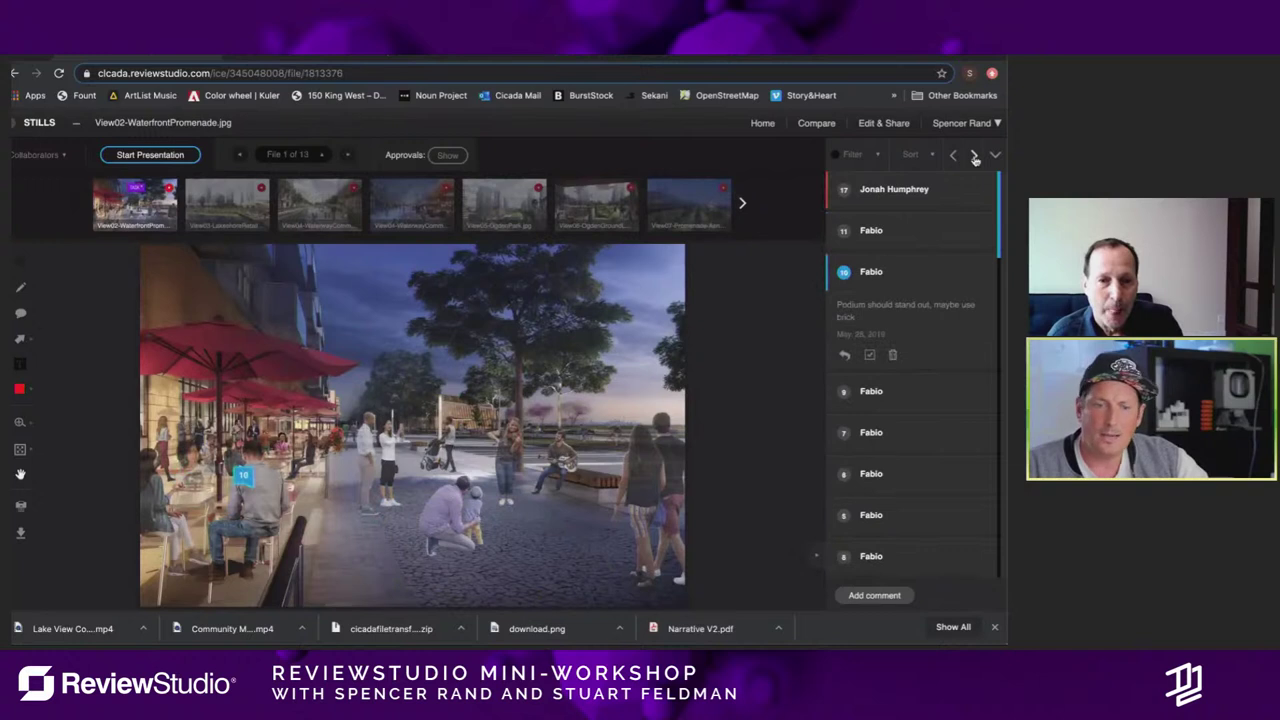
pyautogui.click(975, 157)
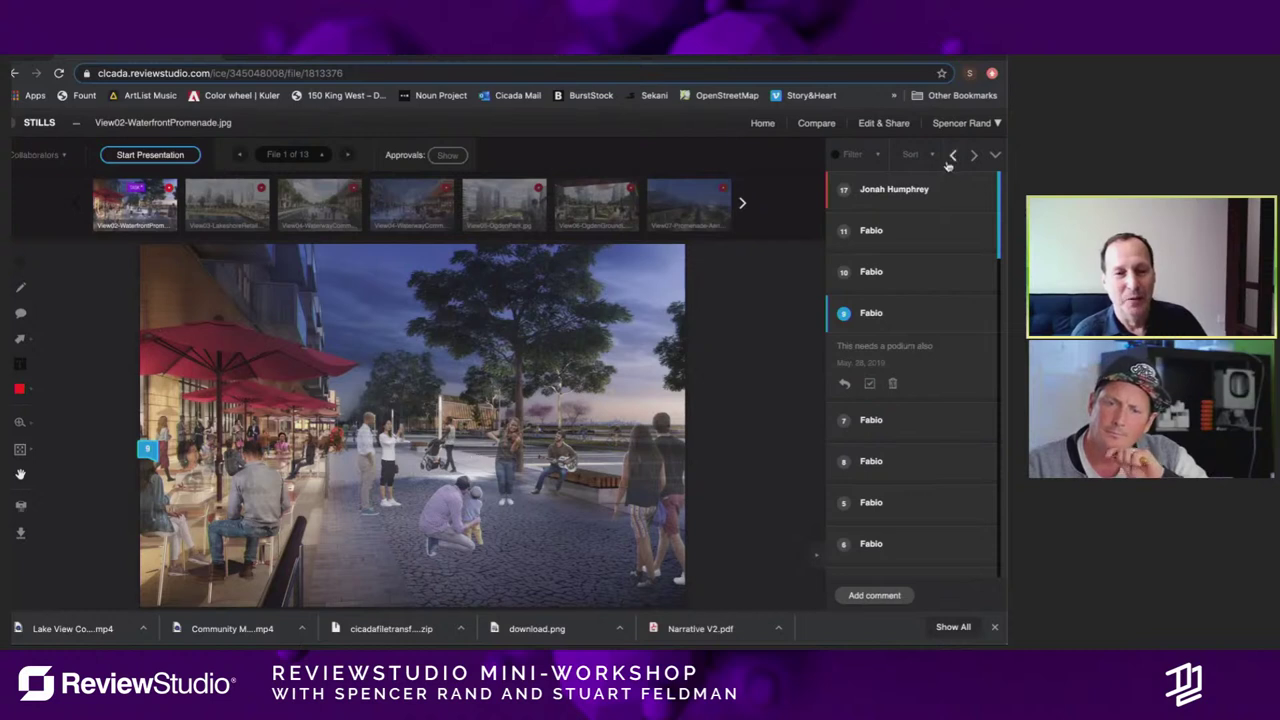
pyautogui.click(996, 157)
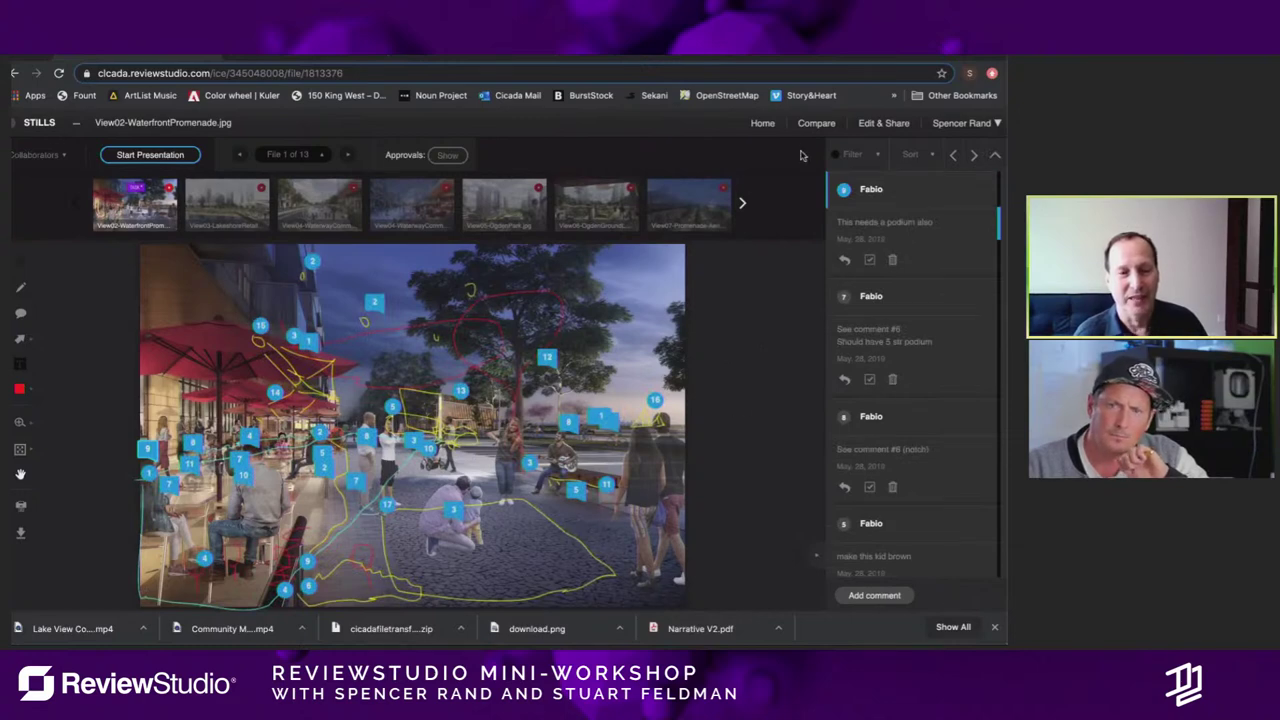
# Step: Return to the reviews overview and examine Diamond Schmitt's projects and the other clients in the list
pyautogui.click(764, 125)
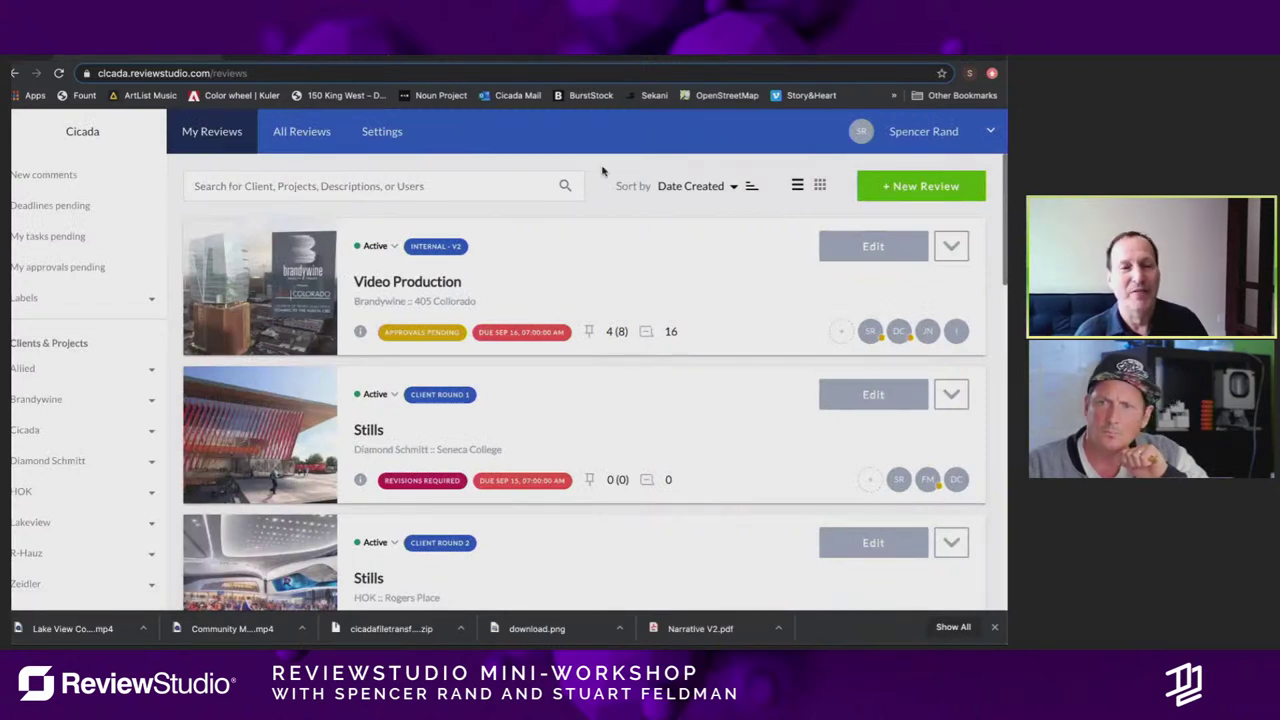
pyautogui.click(60, 461)
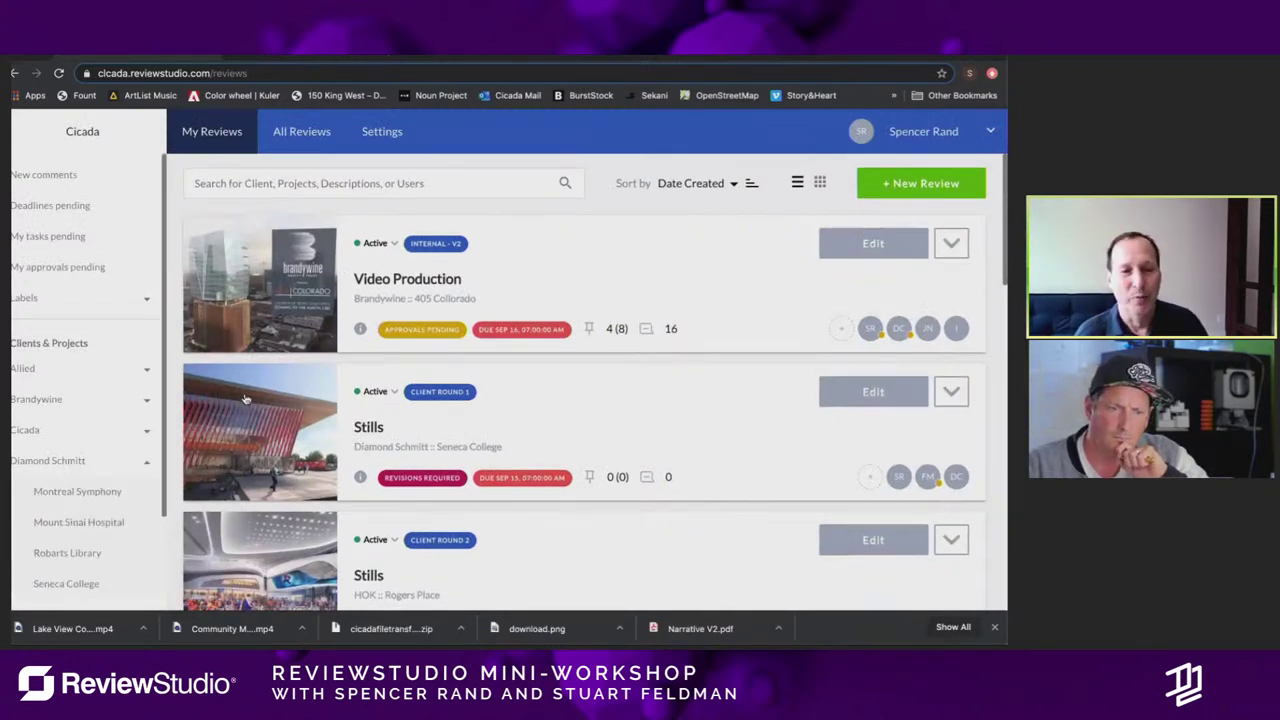
pyautogui.scroll(-2, 90, 490)
pyautogui.scroll(-1, 163, 515)
pyautogui.scroll(-1, 120, 505)
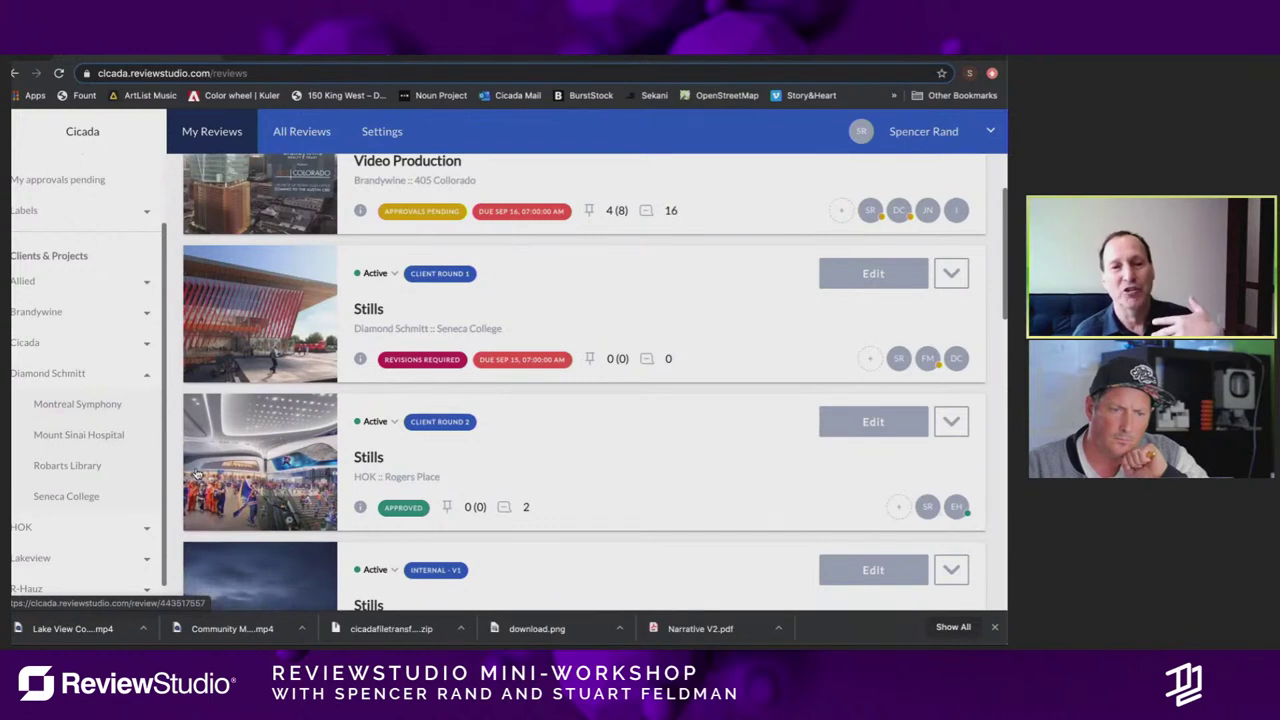
pyautogui.scroll(-1, 162, 533)
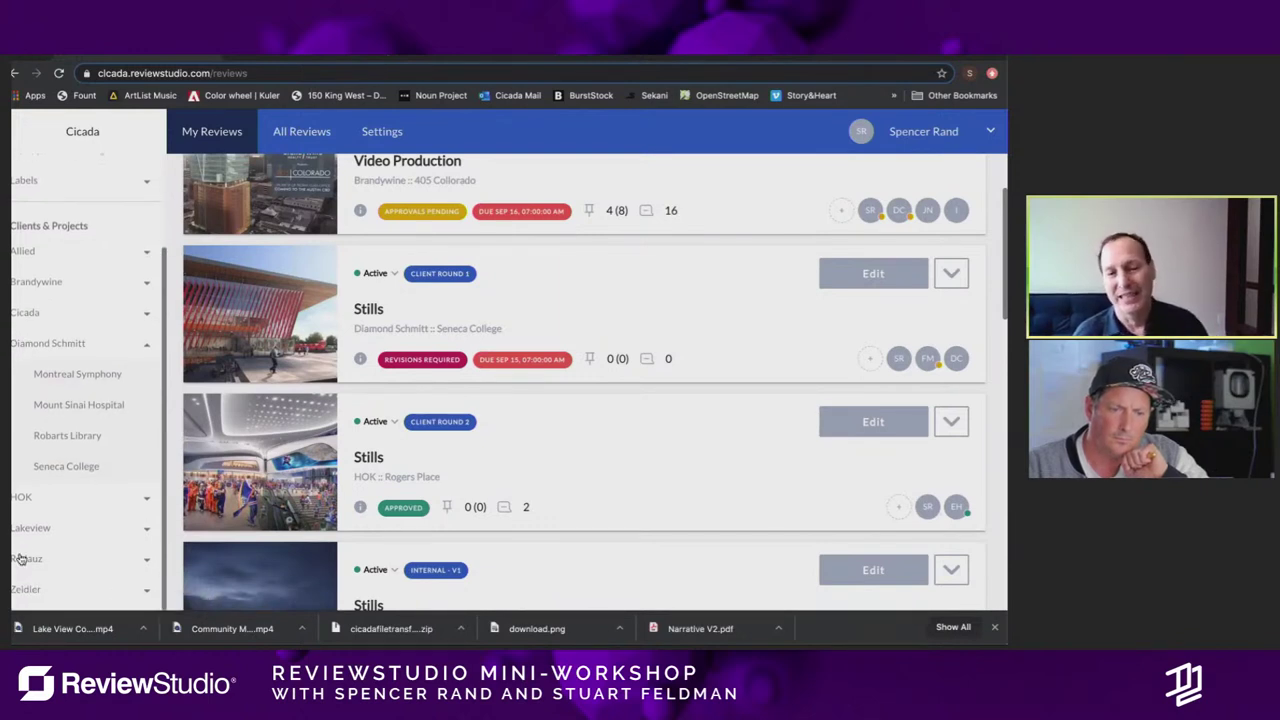
# Step: Show the reviews of Lakeview's CM4 project and open its Client Round 2 Stills review
pyautogui.click(45, 529)
pyautogui.click(48, 587)
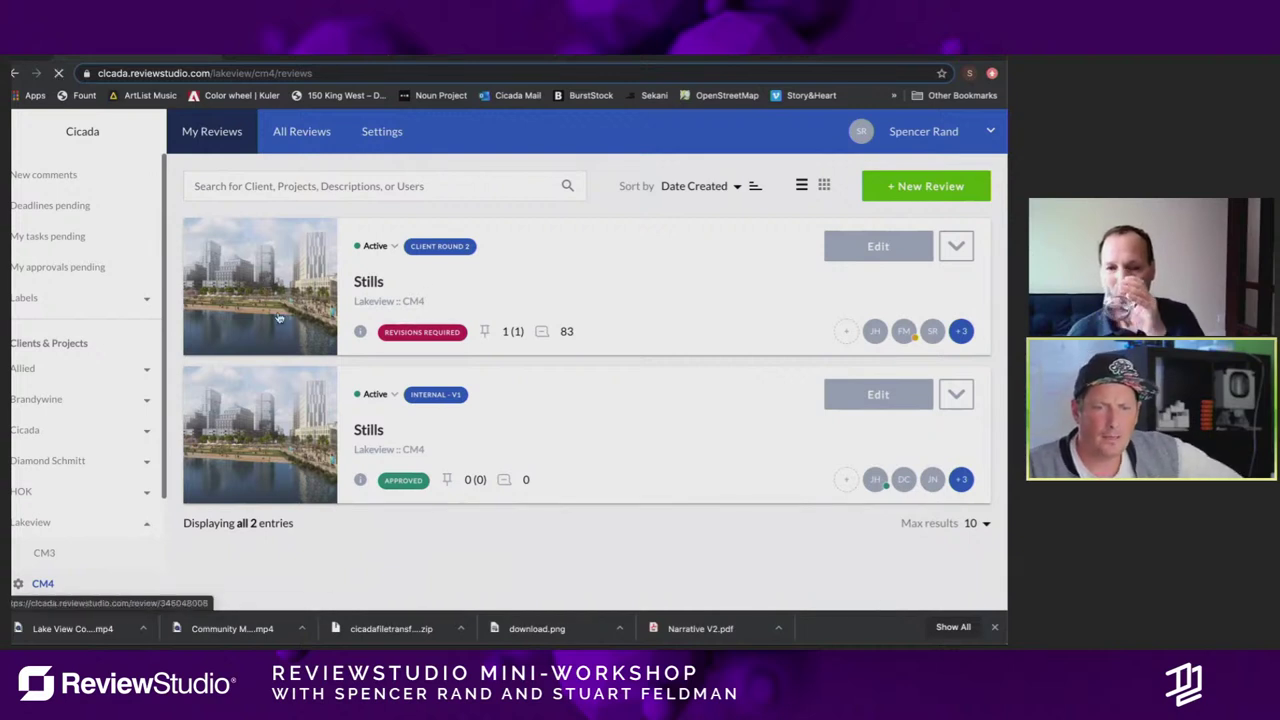
pyautogui.click(260, 286)
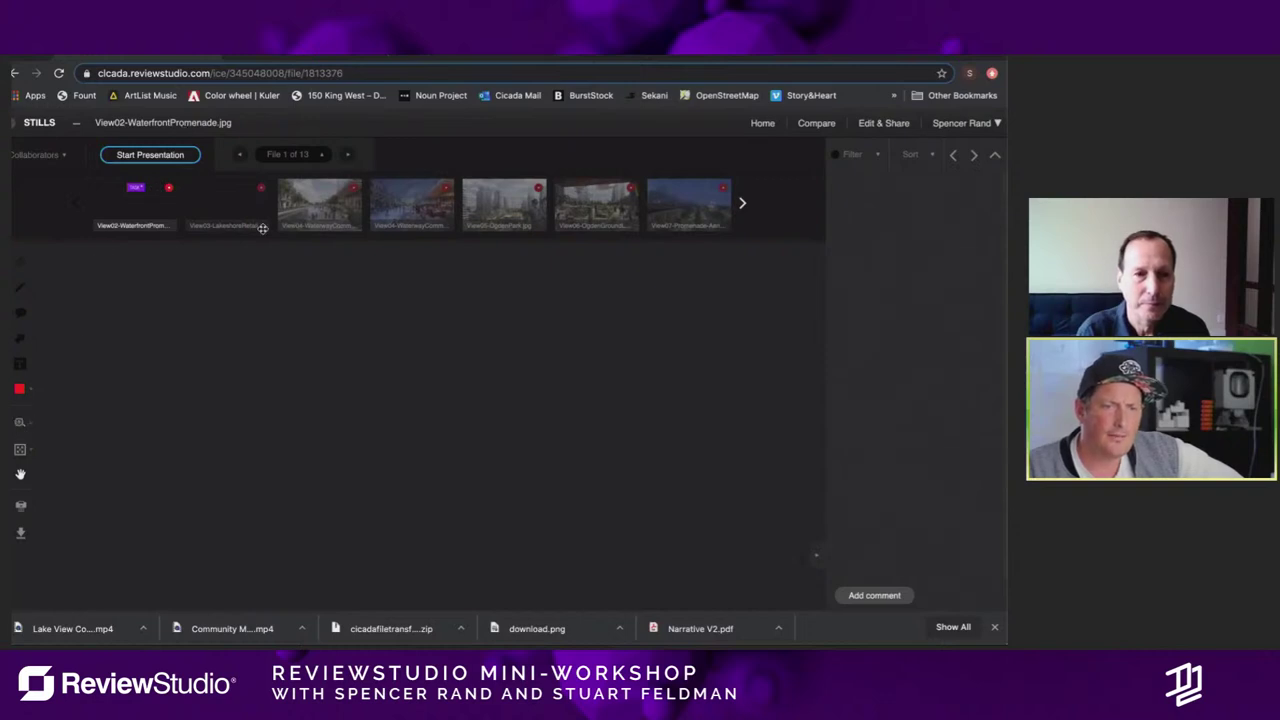
pyautogui.click(15, 75)
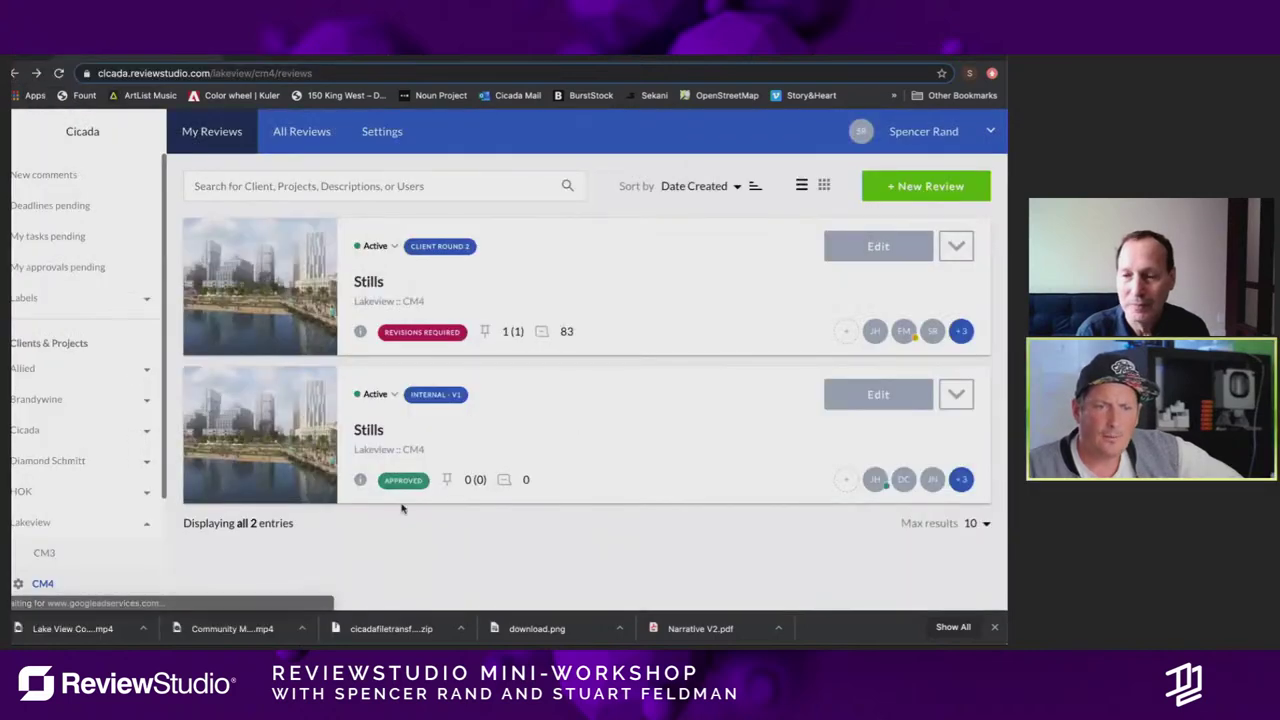
pyautogui.click(252, 287)
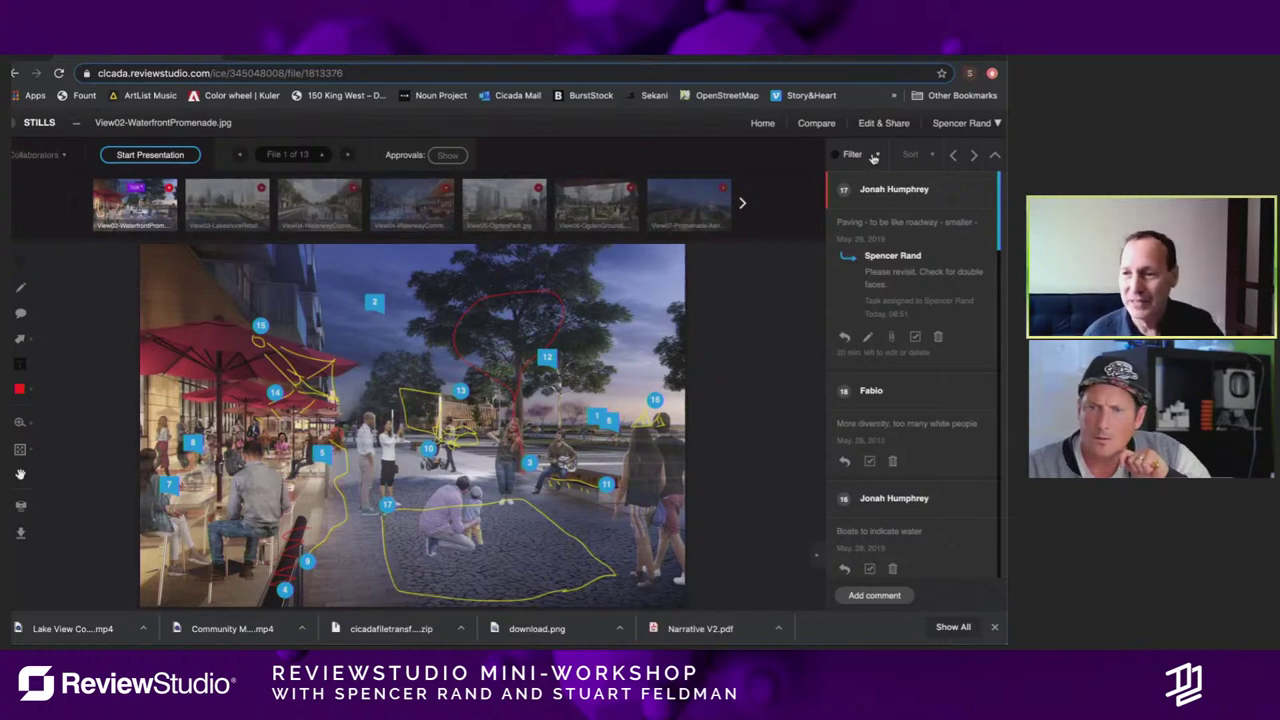
# Step: Filter the comments on View02-WaterfrontPromenade.jpg to show all tasks, and check the other filter options
pyautogui.click(873, 157)
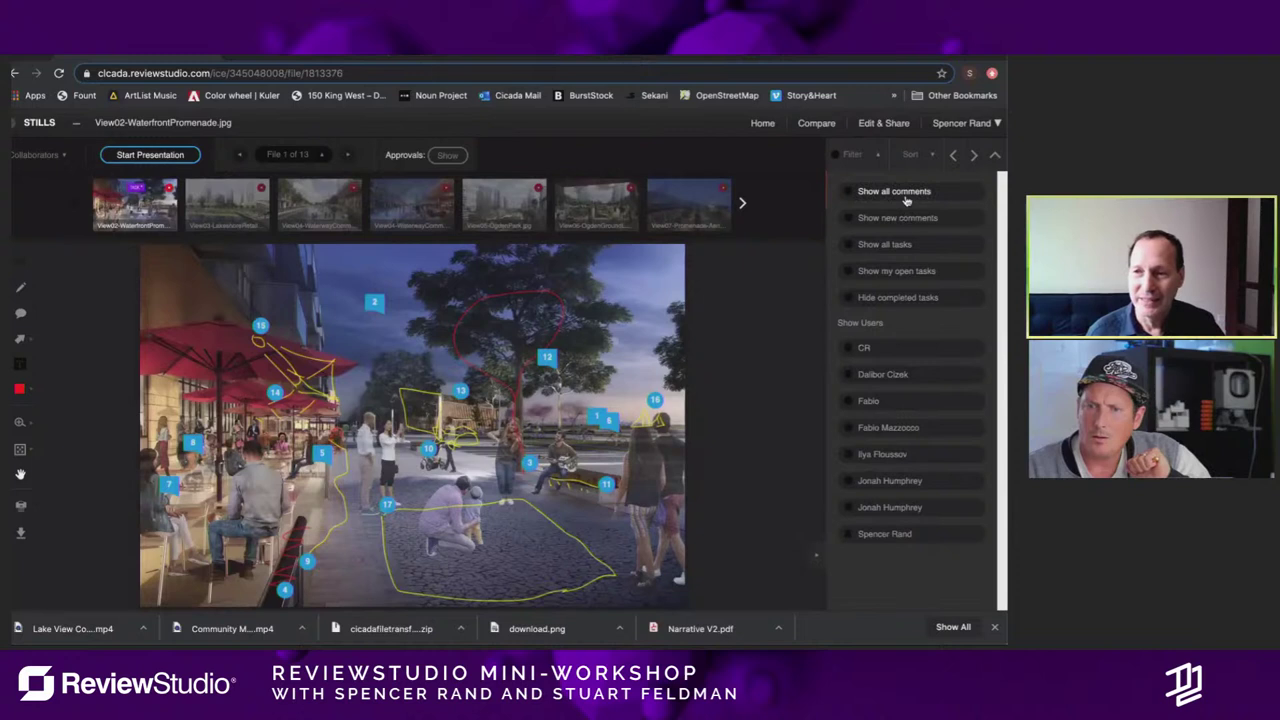
pyautogui.click(914, 246)
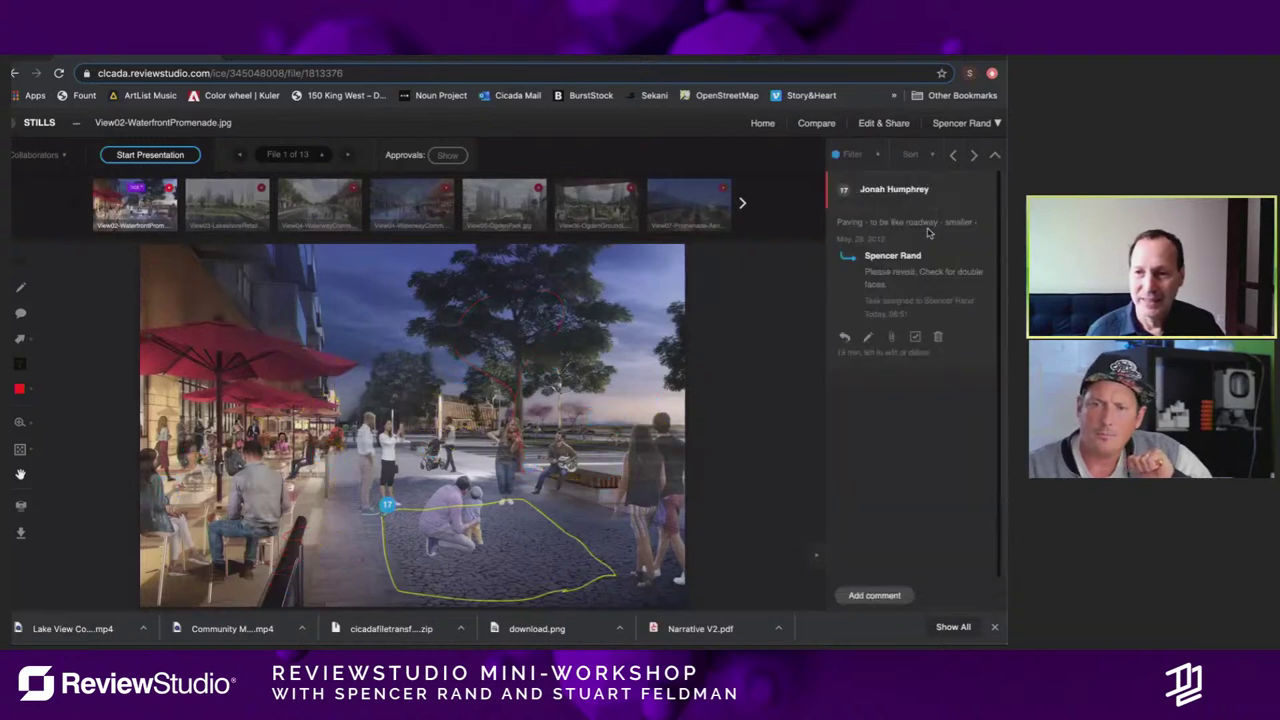
pyautogui.click(879, 157)
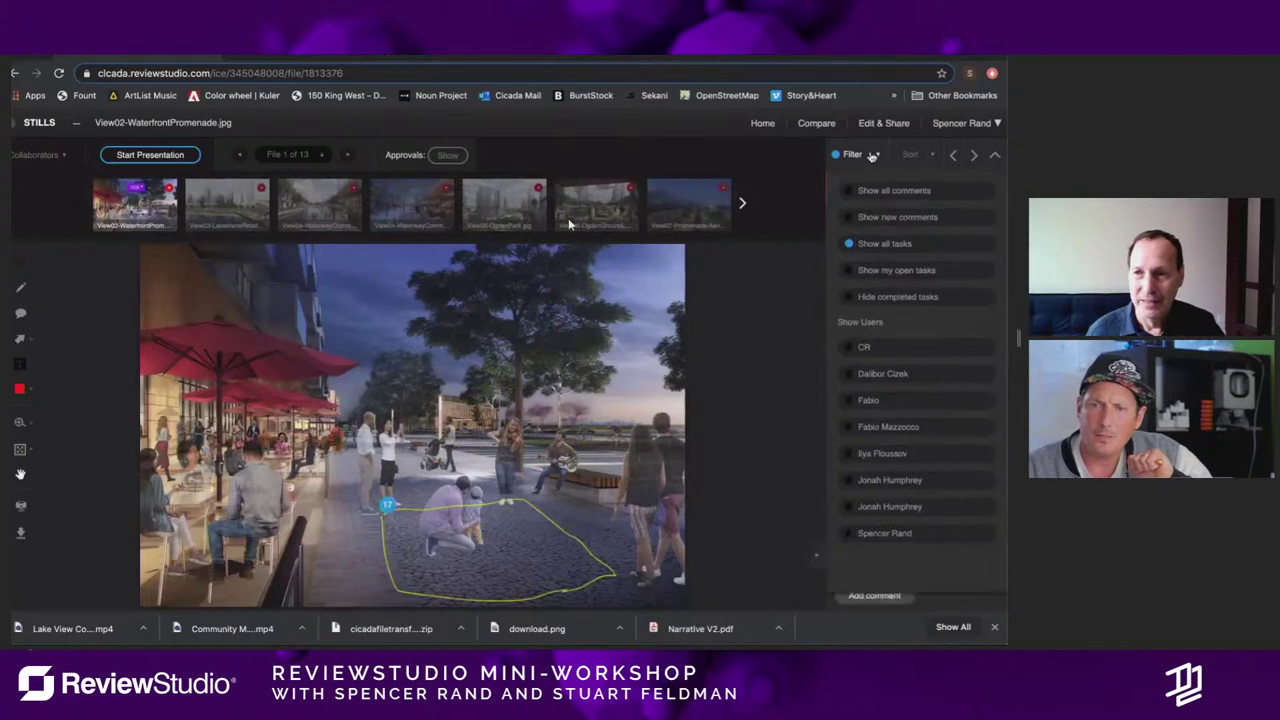
pyautogui.click(872, 157)
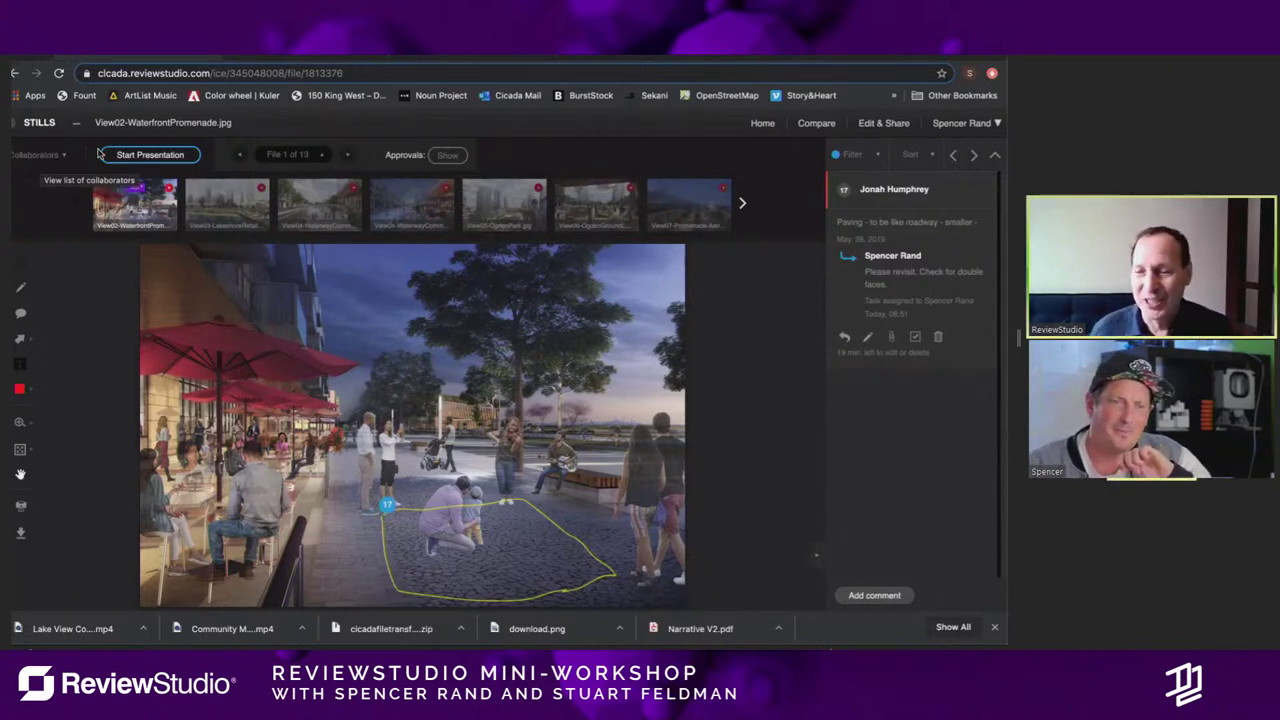
# Step: Check the review's list of collaborators with their roles and close it again
pyautogui.click(43, 158)
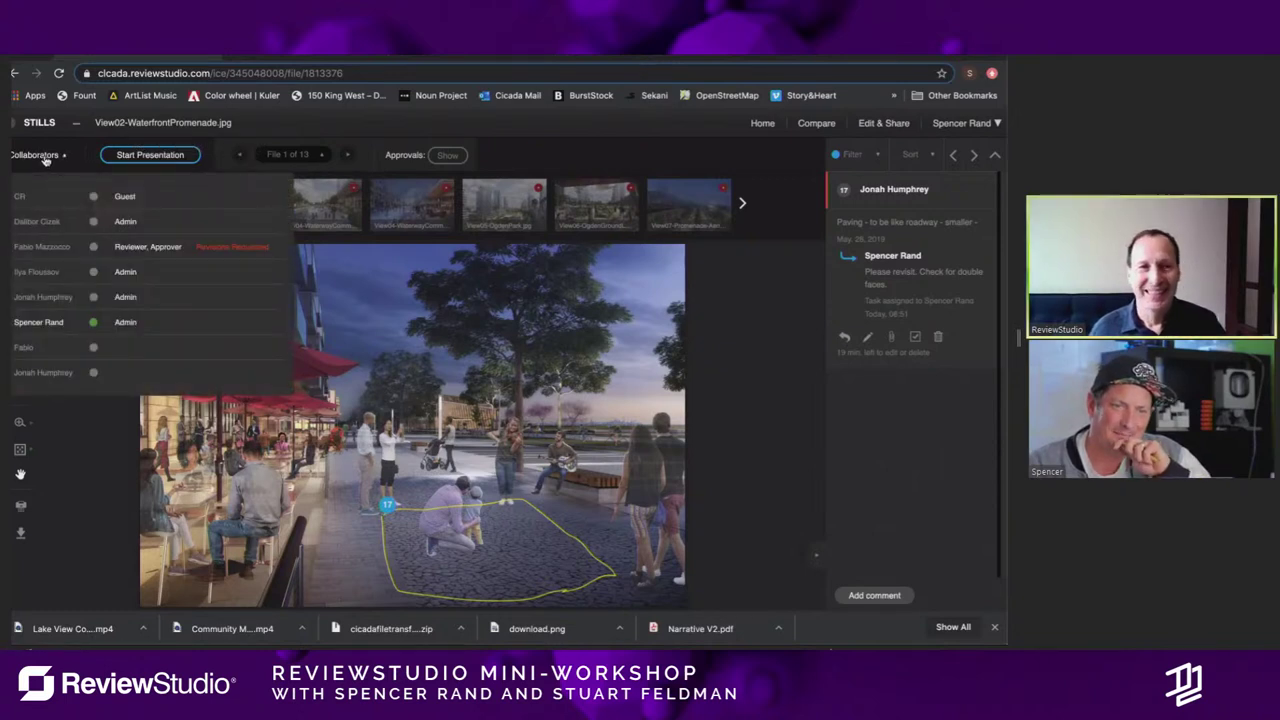
pyautogui.click(44, 157)
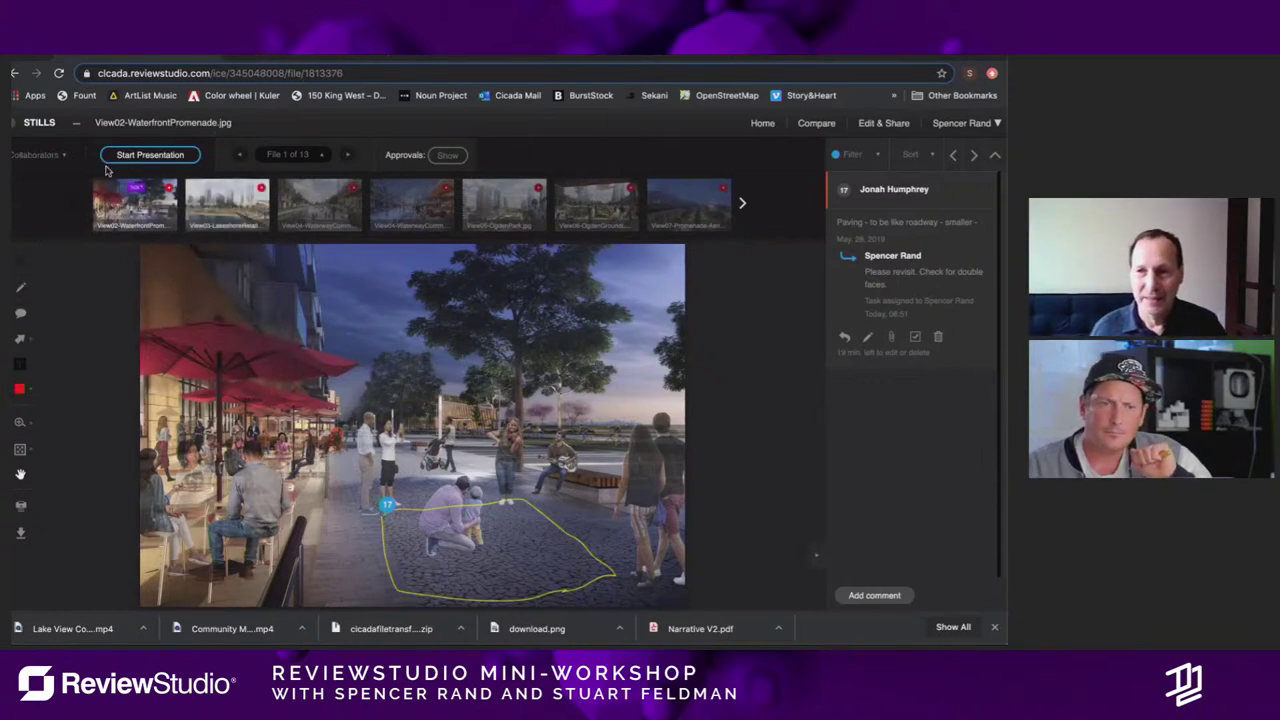
pyautogui.click(38, 158)
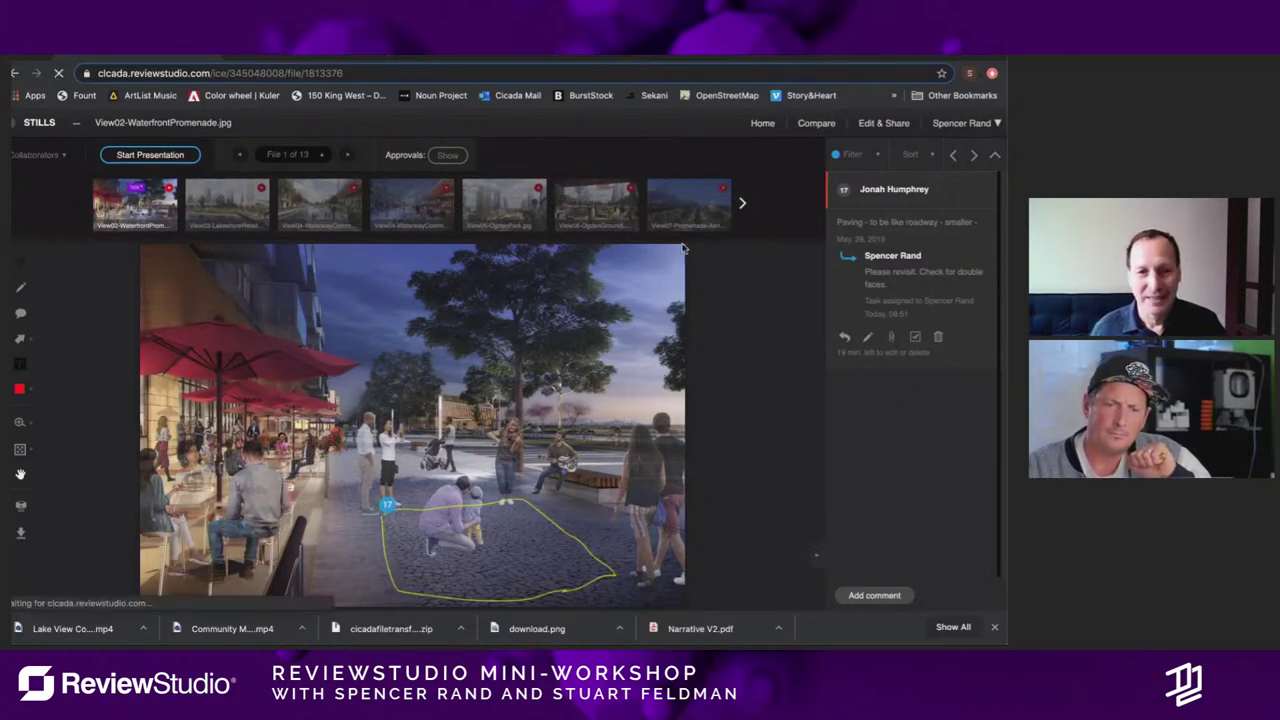
# Step: Return to the reviews overview and look through the first page of reviews across all clients
pyautogui.click(763, 124)
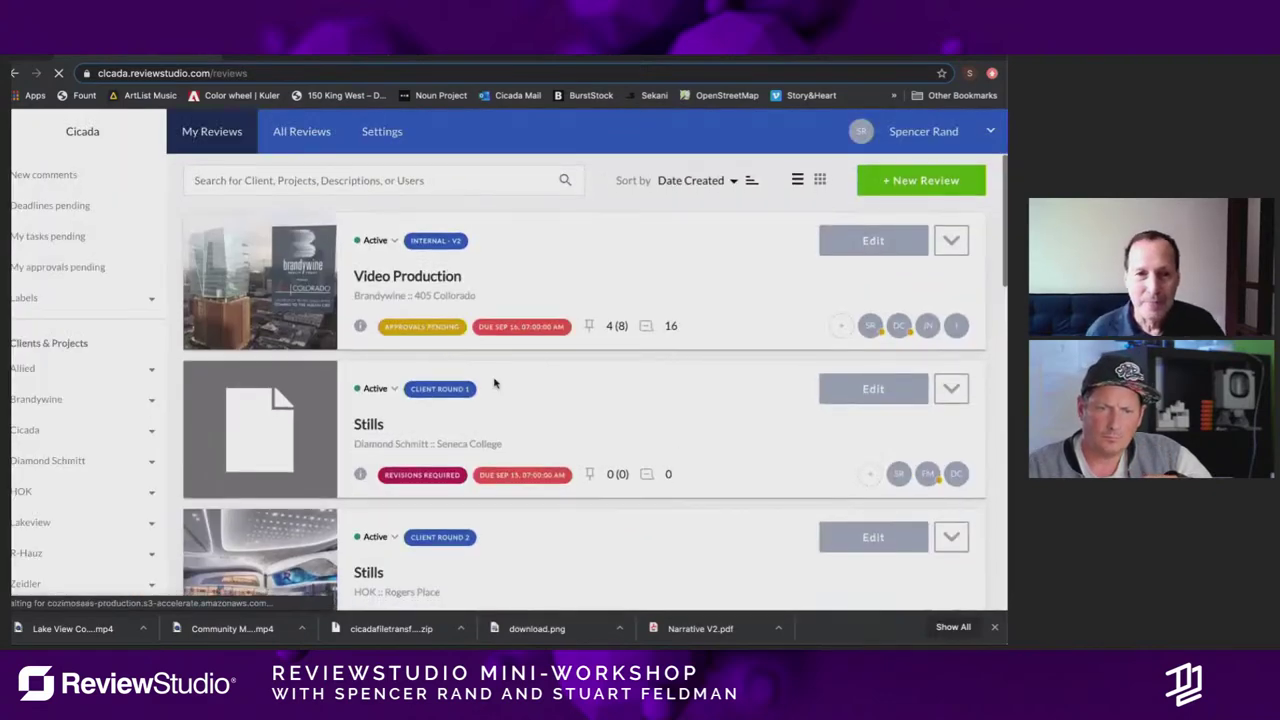
pyautogui.scroll(-3, 600, 375)
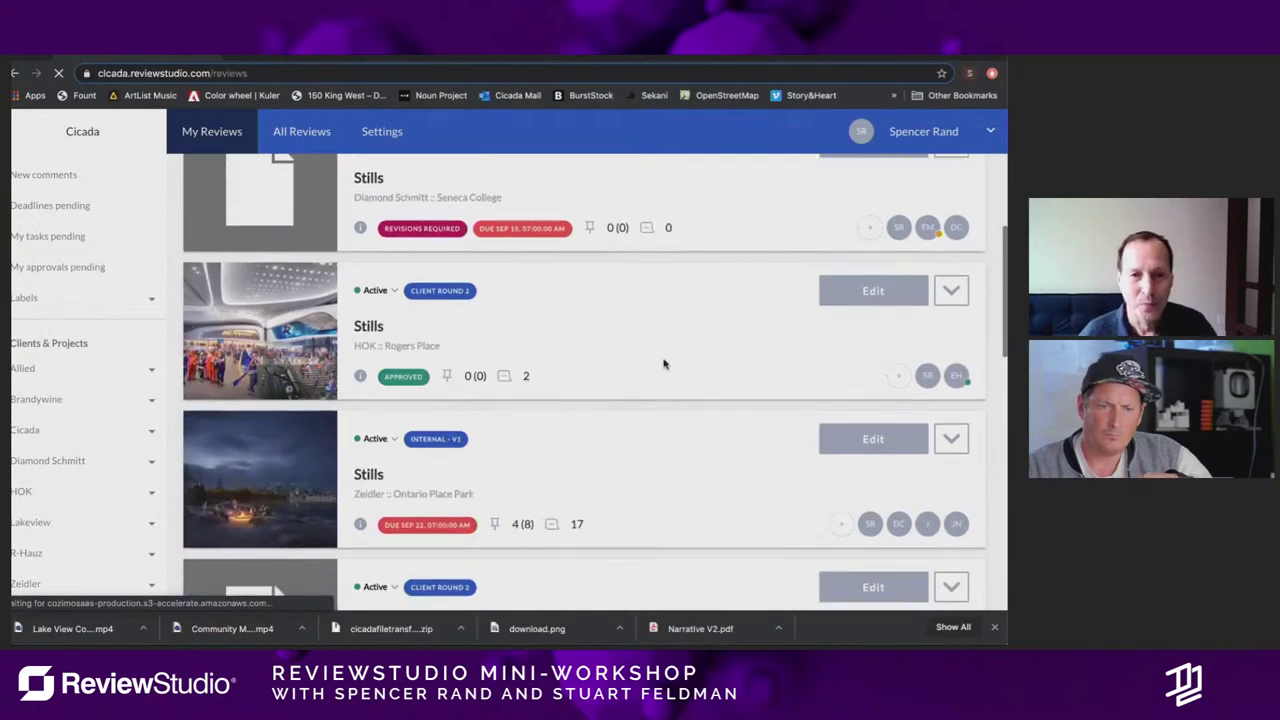
pyautogui.scroll(-8, 662, 365)
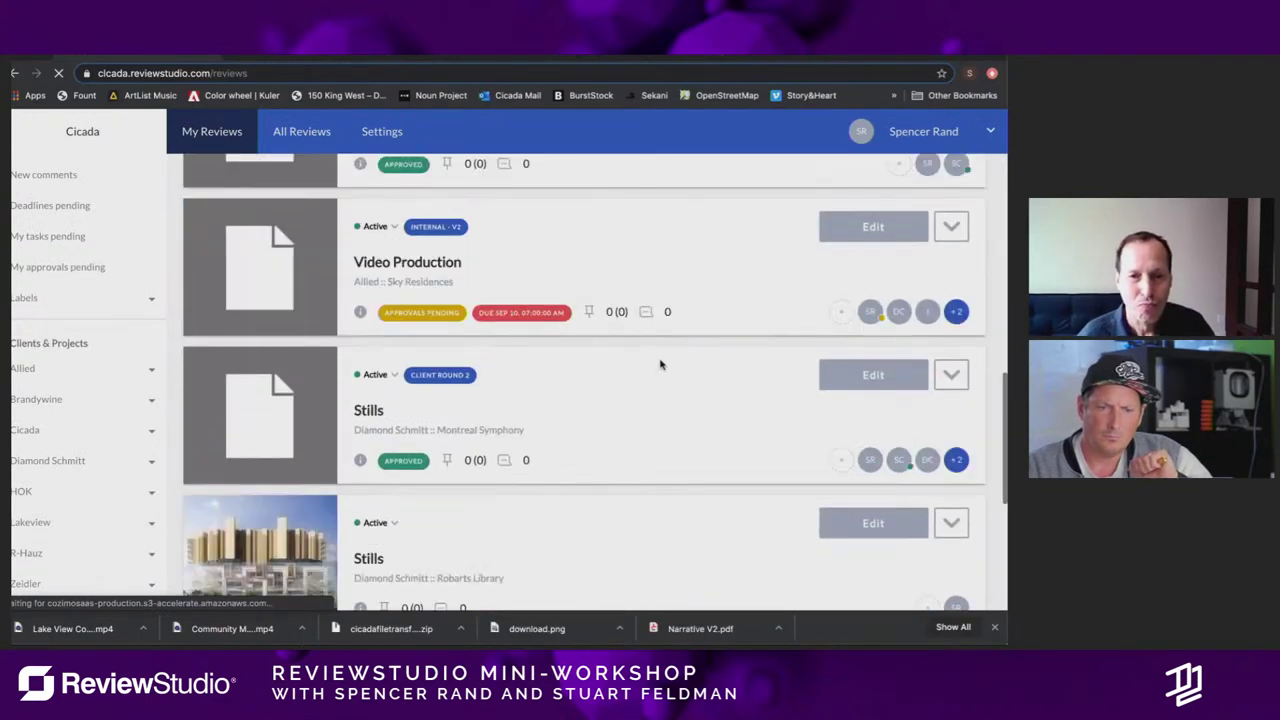
pyautogui.scroll(-5, 660, 364)
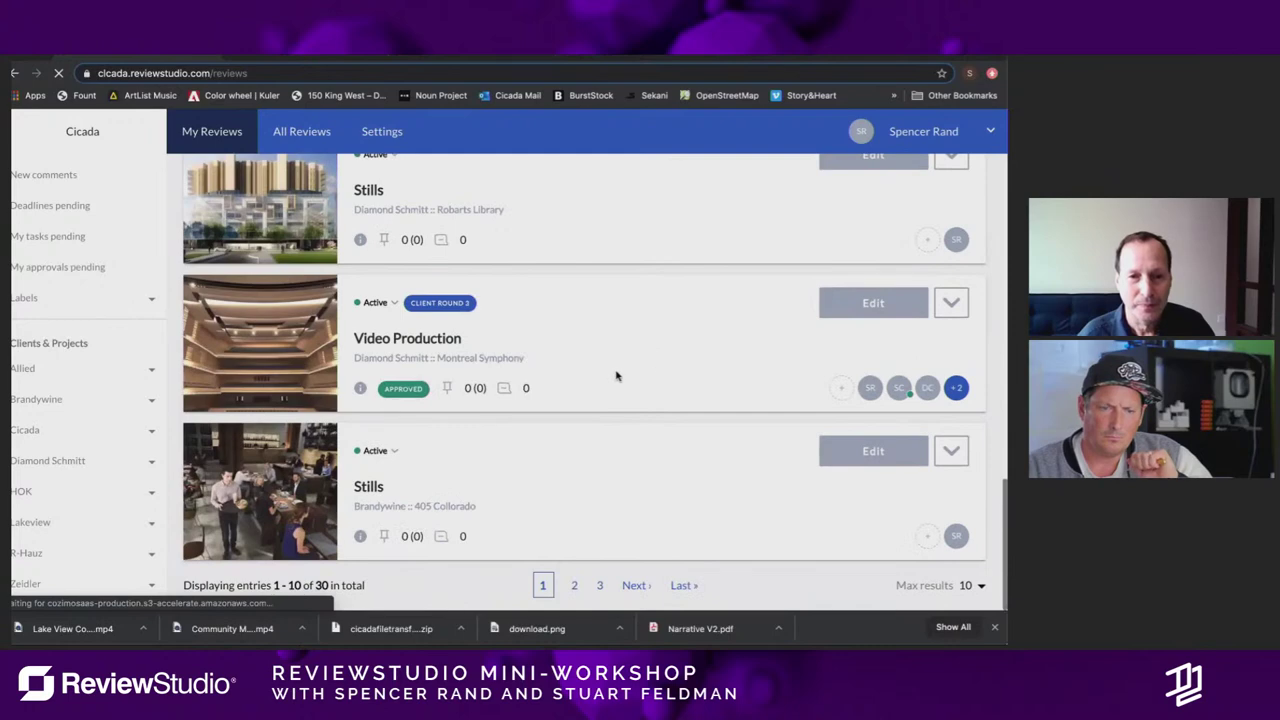
pyautogui.scroll(3, 560, 385)
pyautogui.scroll(10, 508, 392)
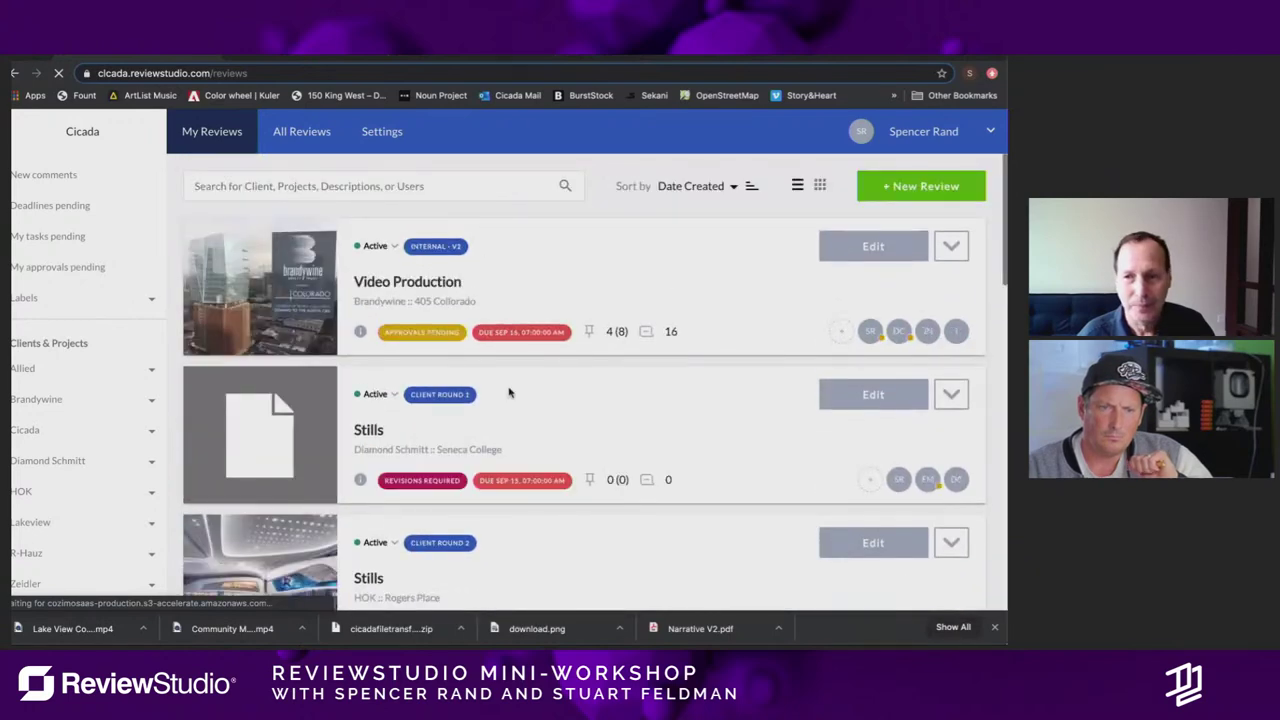
# Step: Reopen the Client Round 2 Stills review from Lakeview's CM4 project
pyautogui.scroll(-2, 508, 392)
pyautogui.click(40, 522)
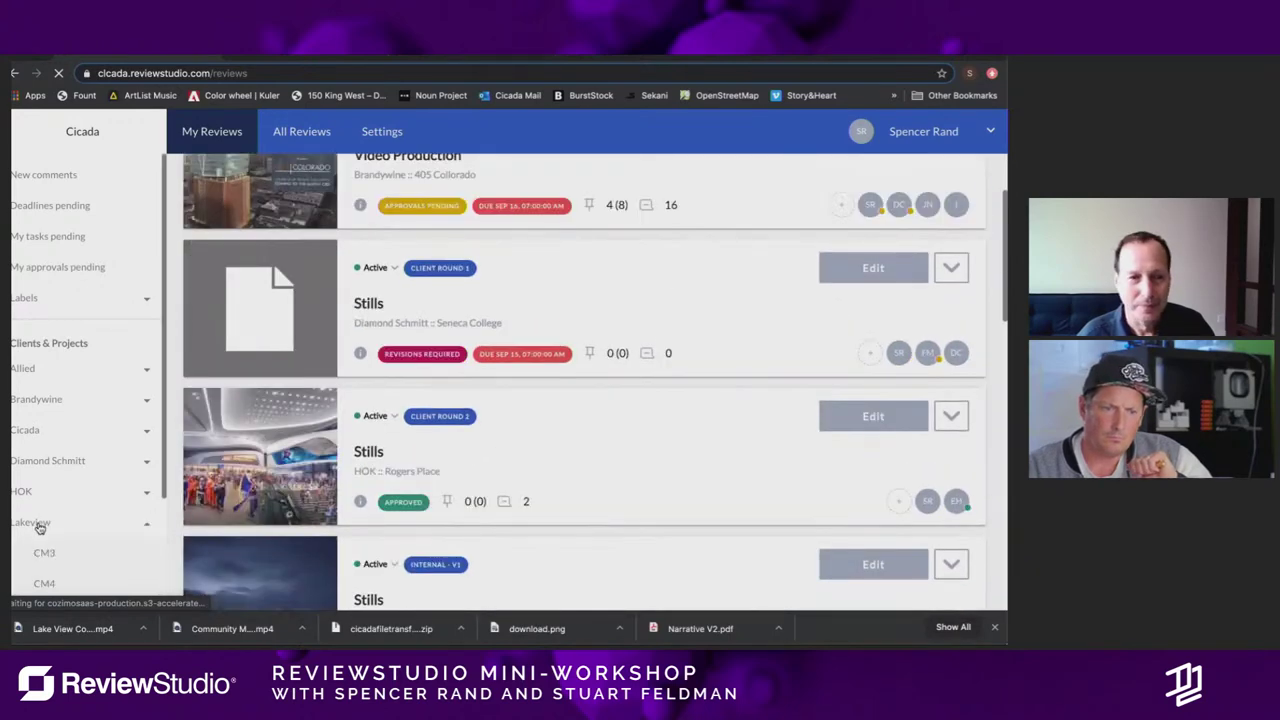
pyautogui.click(53, 578)
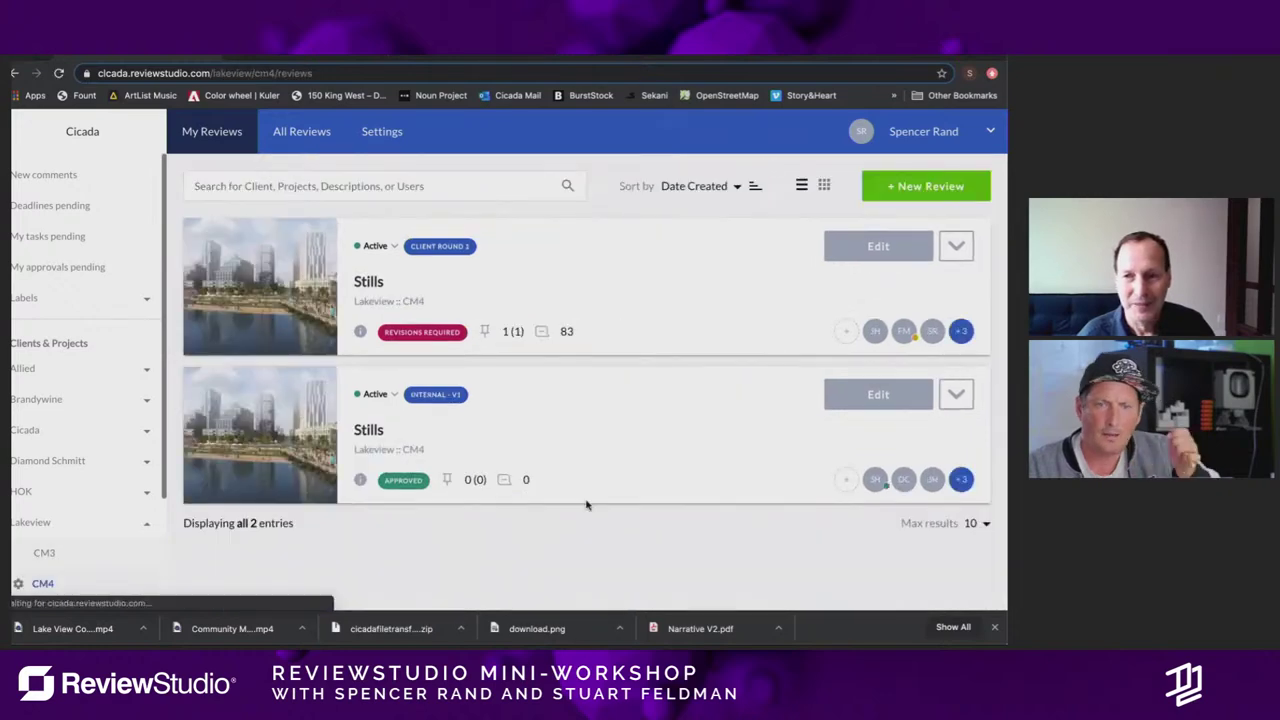
pyautogui.click(252, 286)
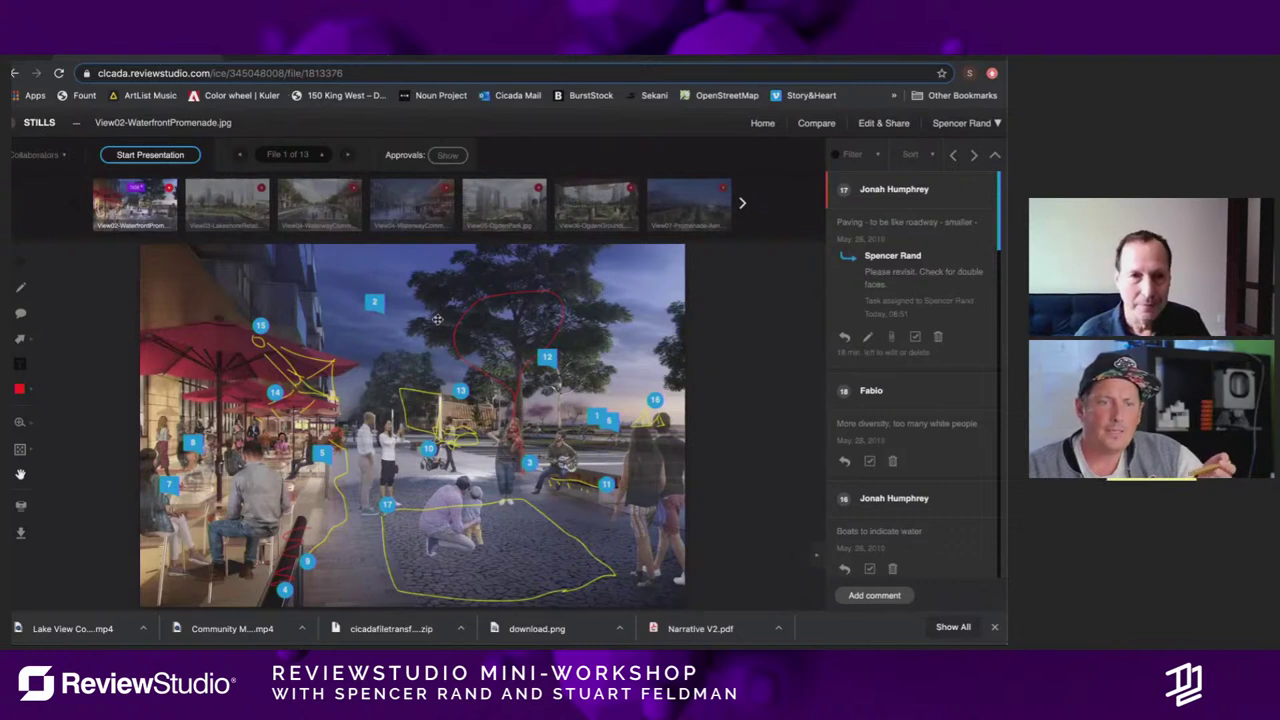
# Step: Add the comment "What ever you feel like." at the top of the large tree in View02-WaterfrontPromenade.jpg
pyautogui.click(24, 315)
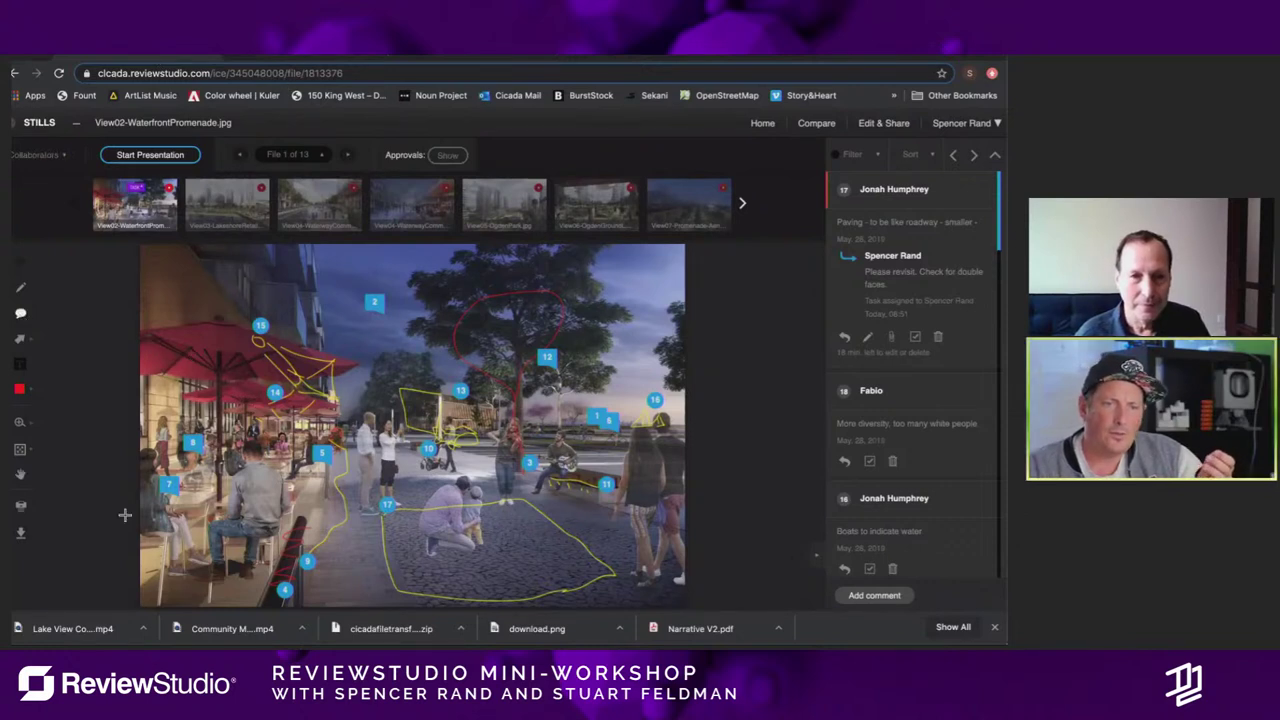
pyautogui.click(516, 291)
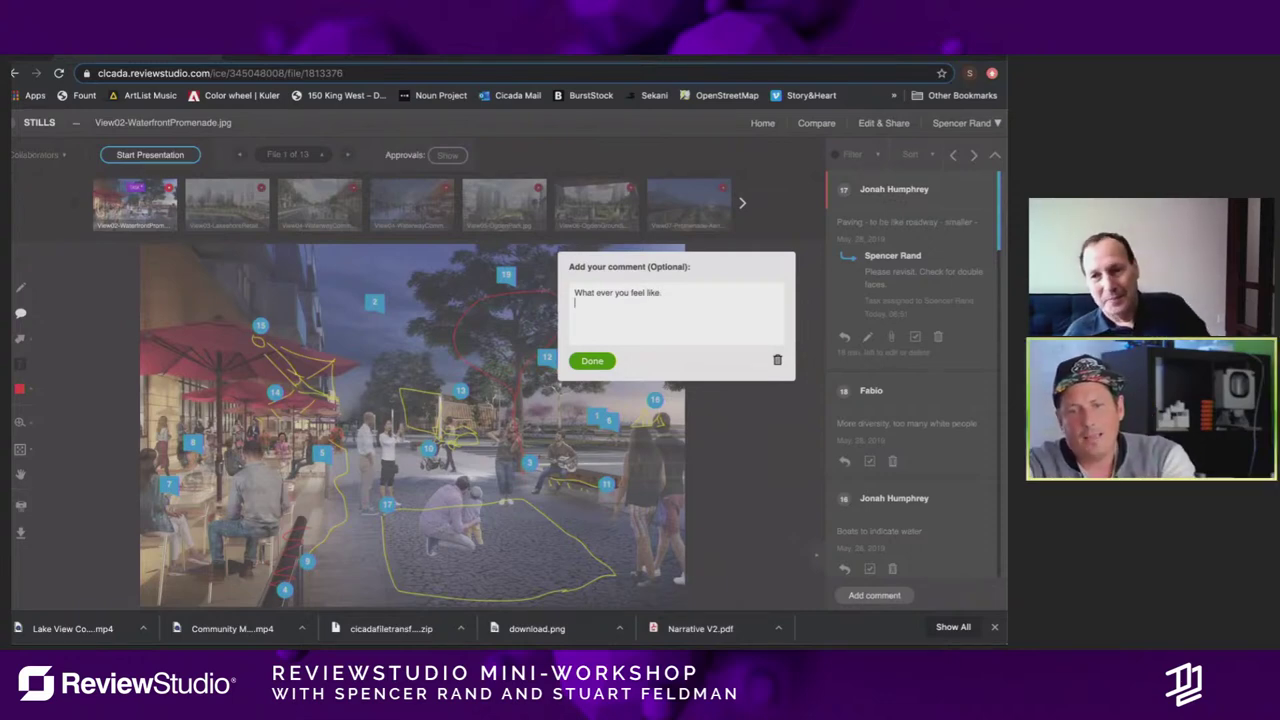
pyautogui.click(593, 362)
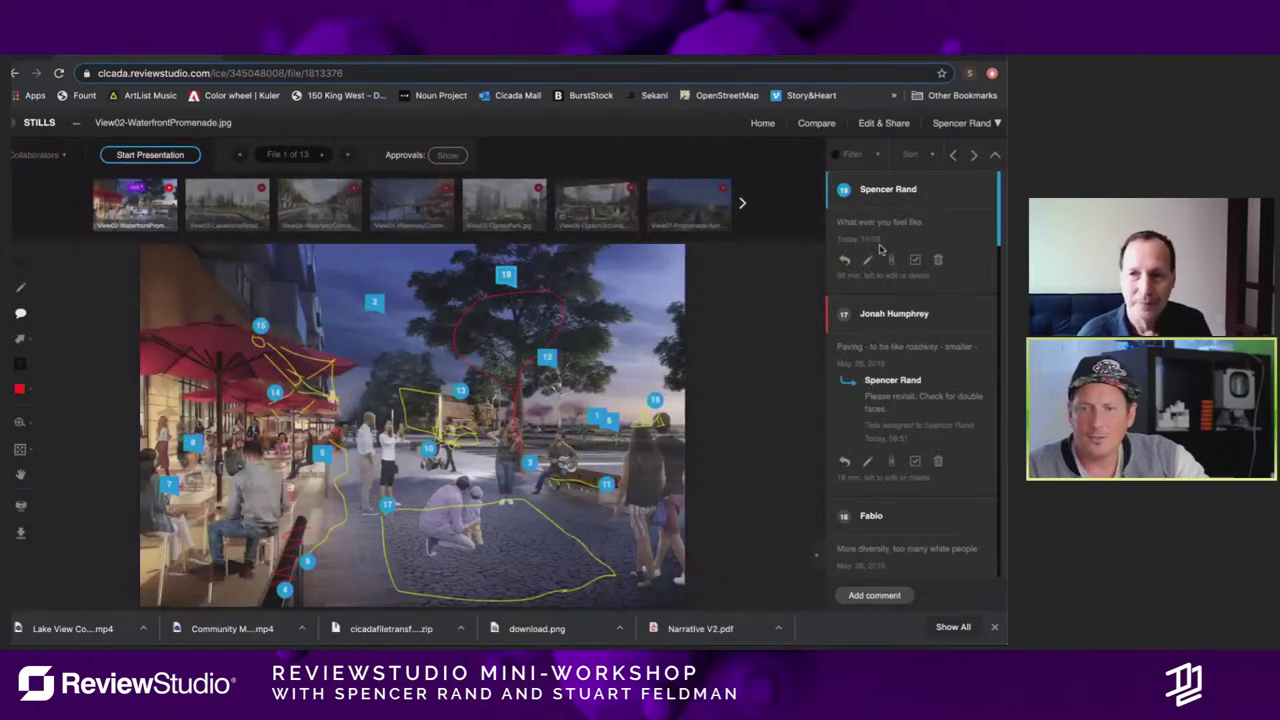
pyautogui.click(914, 261)
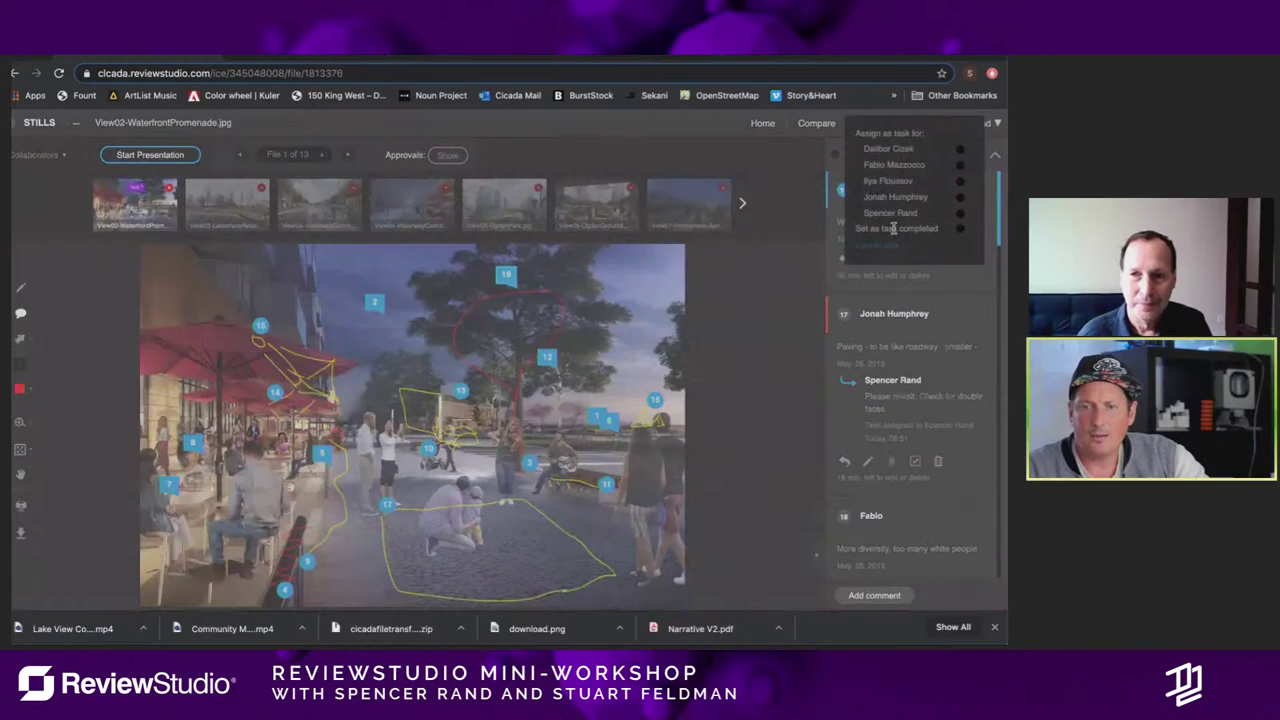
pyautogui.click(962, 186)
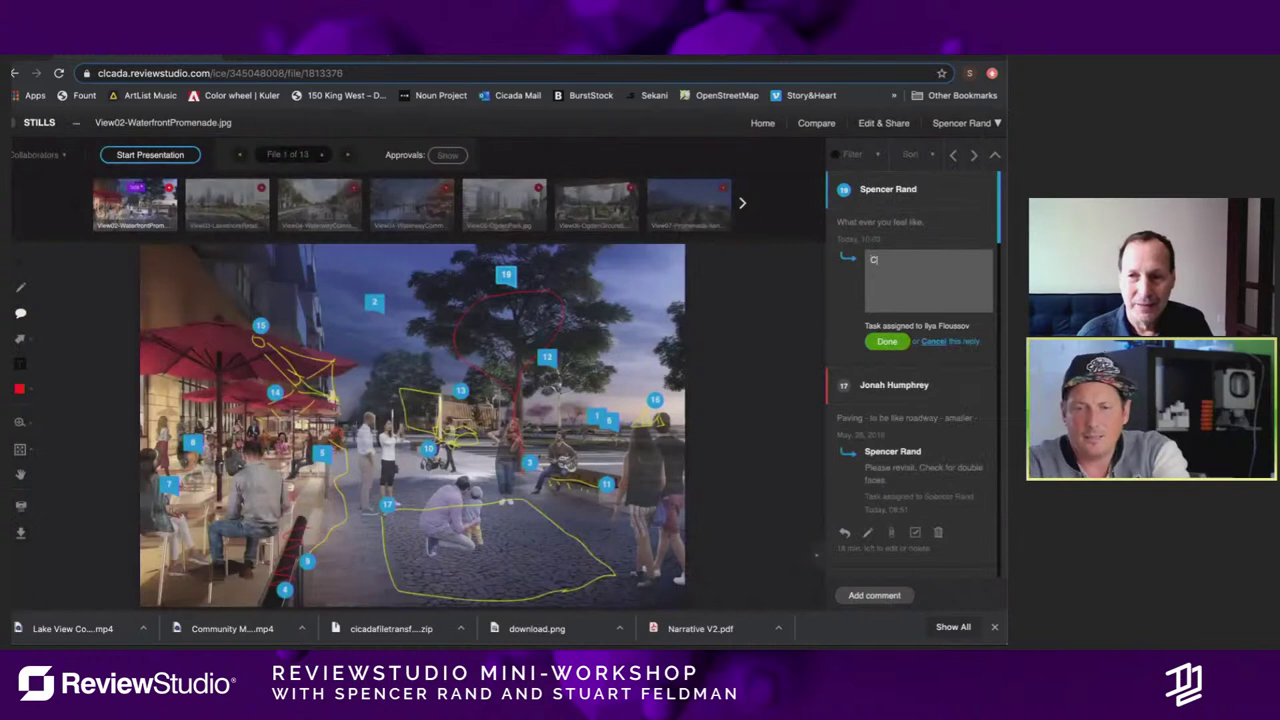
pyautogui.write('Chop chop.')
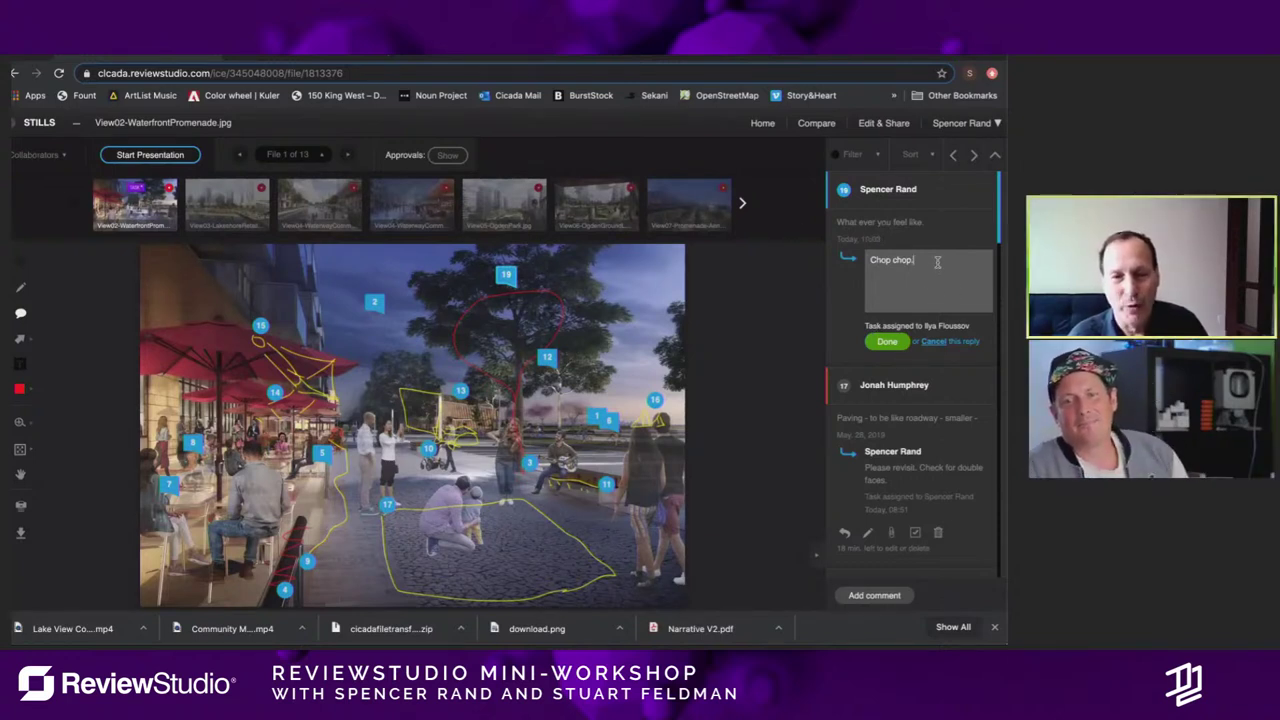
pyautogui.moveTo(937, 265); pyautogui.dragTo(868, 258)
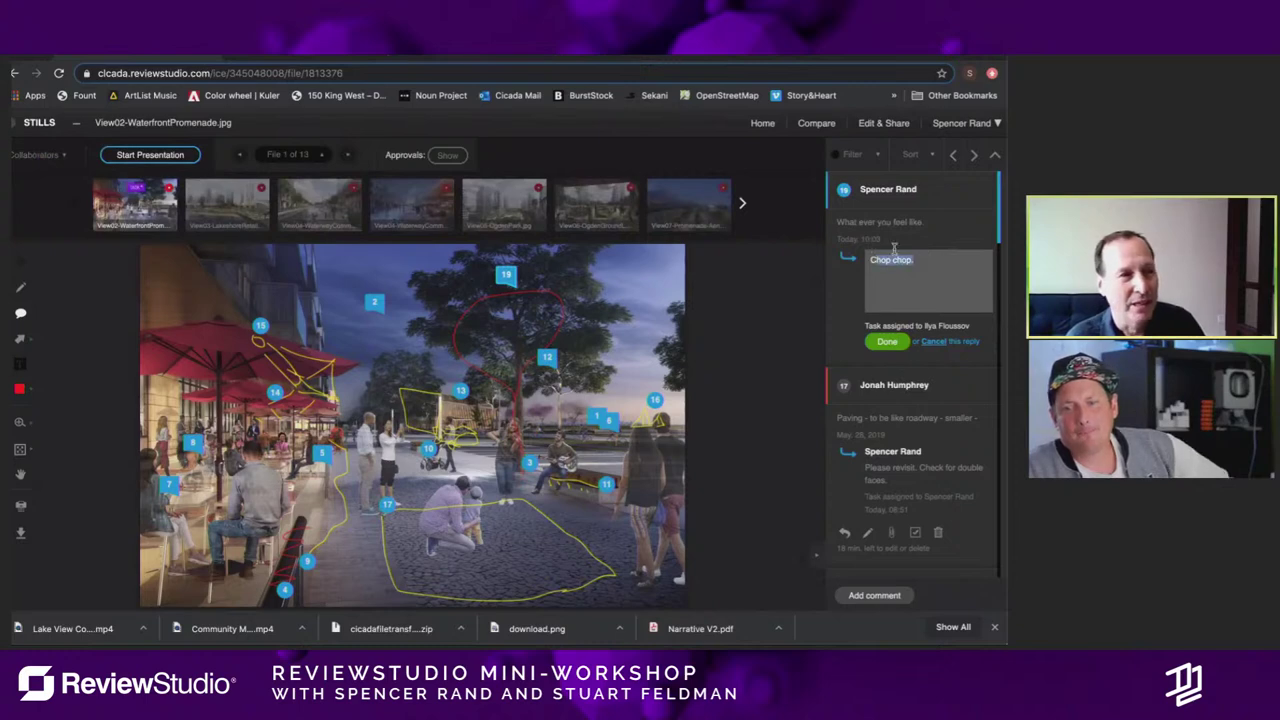
pyautogui.press('BackSpace')
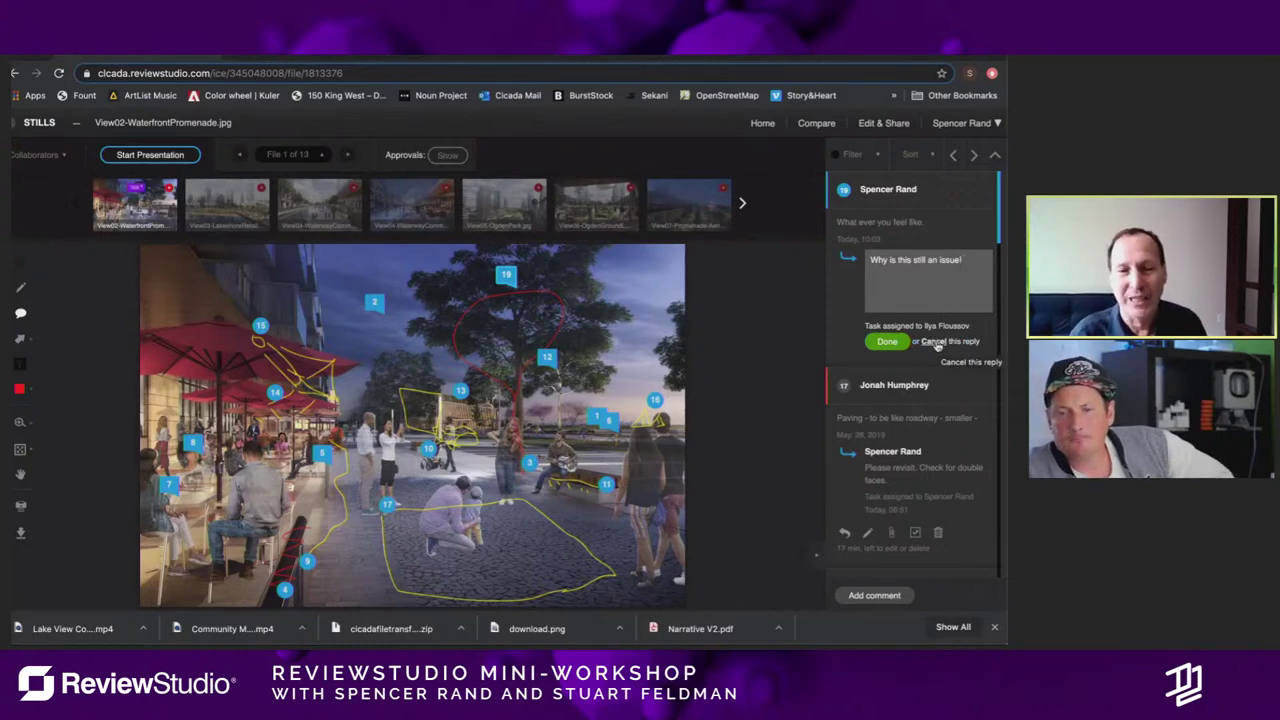
pyautogui.click(935, 342)
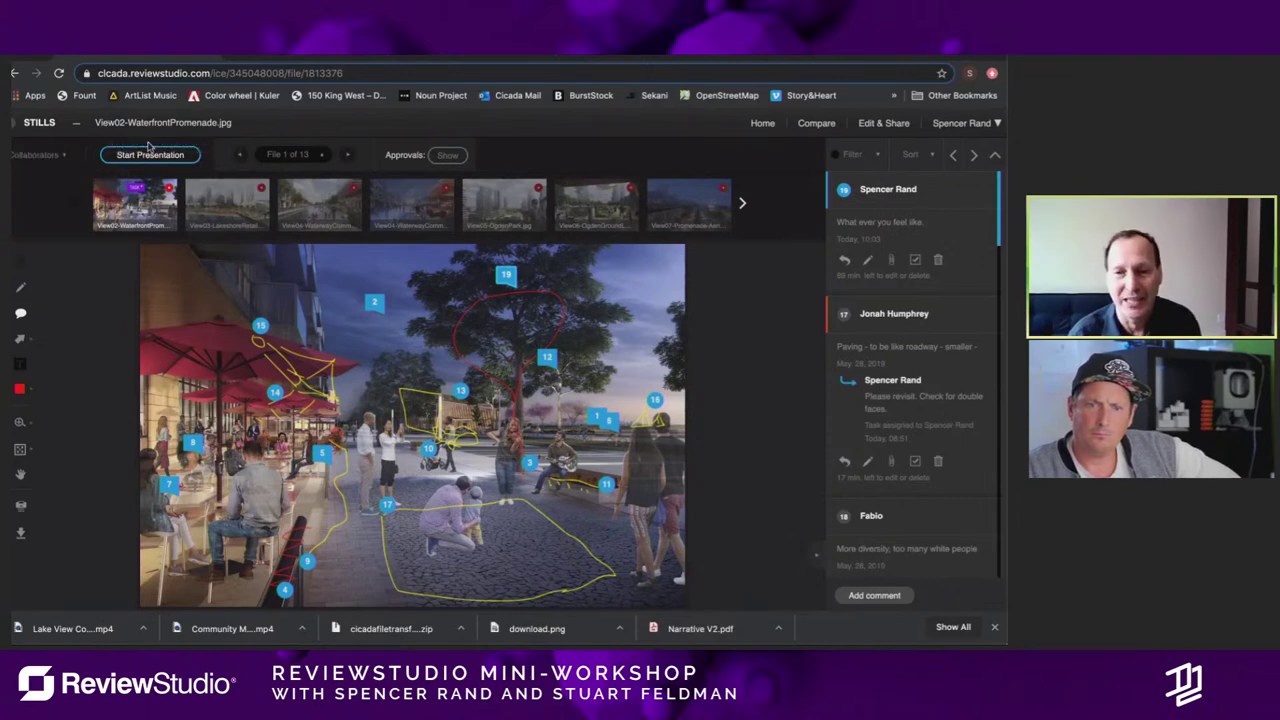
# Step: Return to the reviews overview and open the Event Video review from Lakeview's CM3 project
pyautogui.click(762, 124)
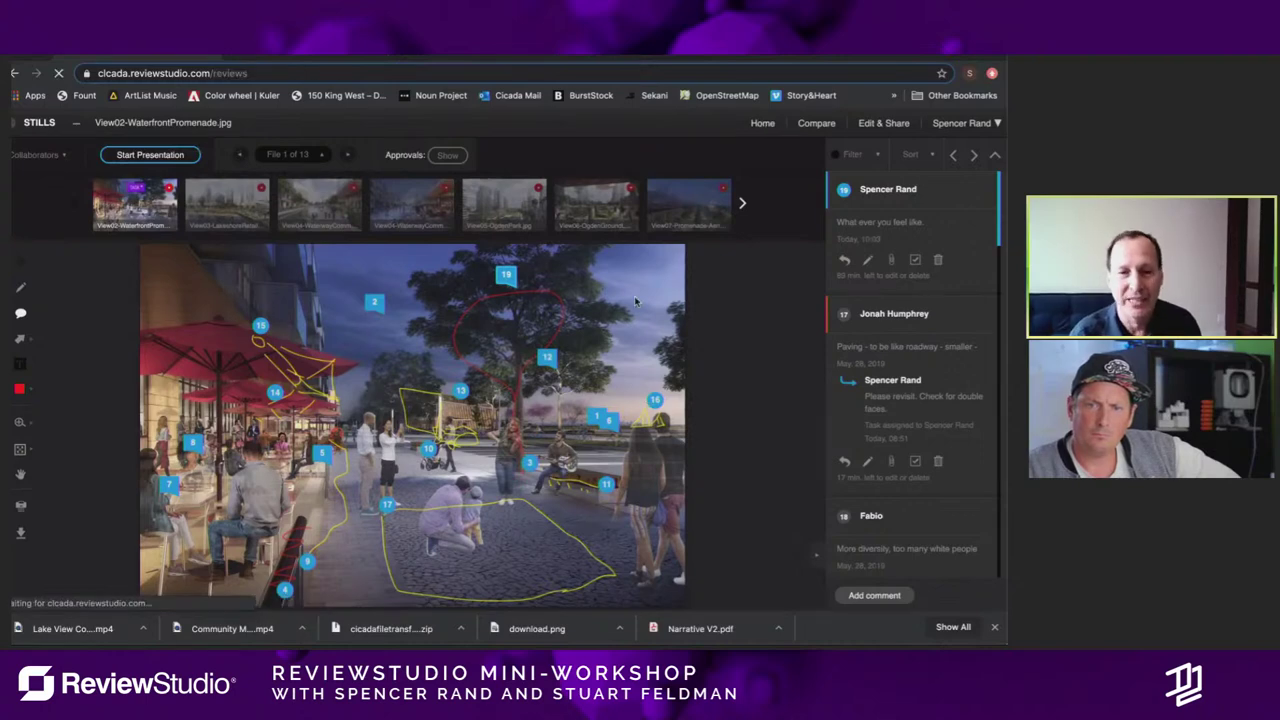
pyautogui.scroll(-7, 308, 398)
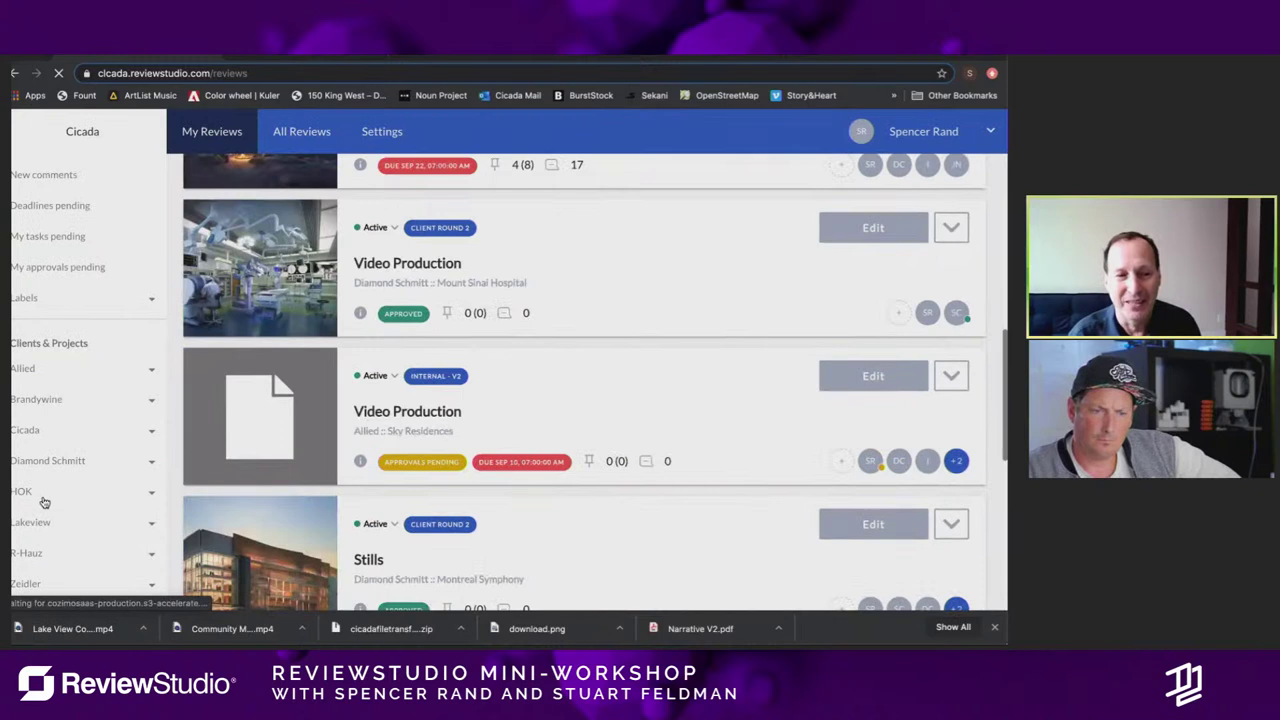
pyautogui.click(44, 496)
pyautogui.click(47, 490)
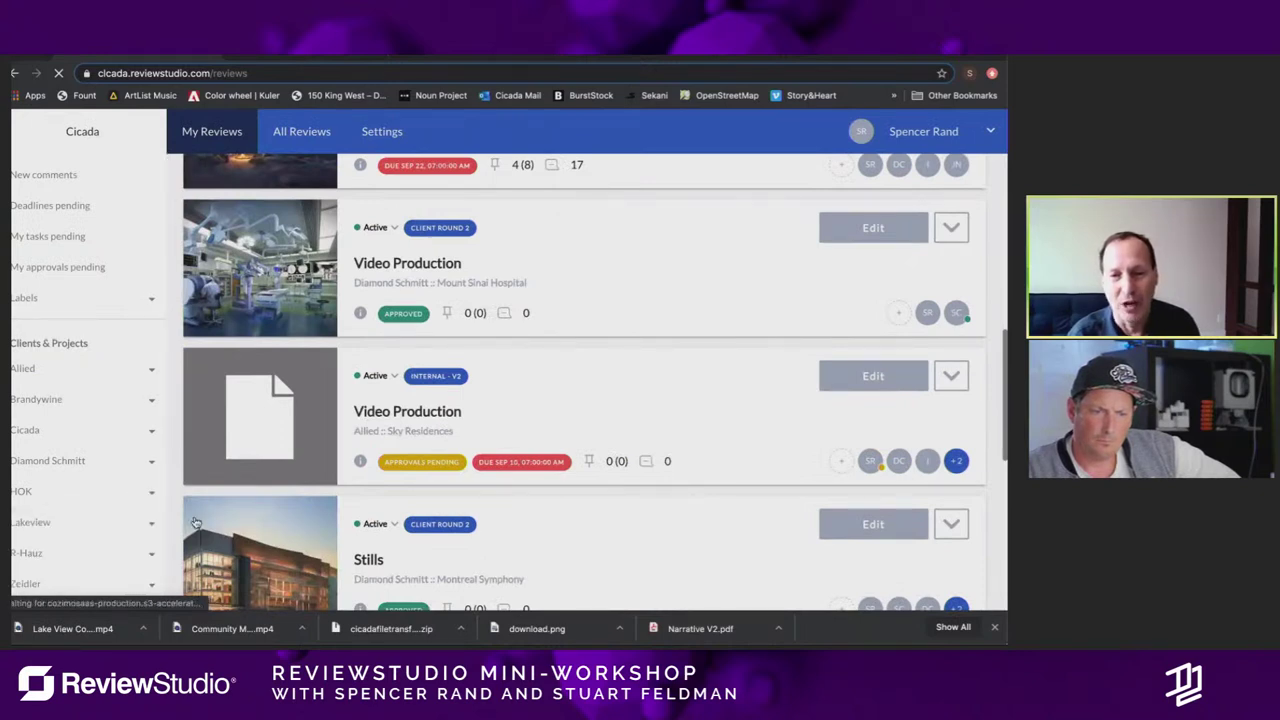
pyautogui.click(50, 520)
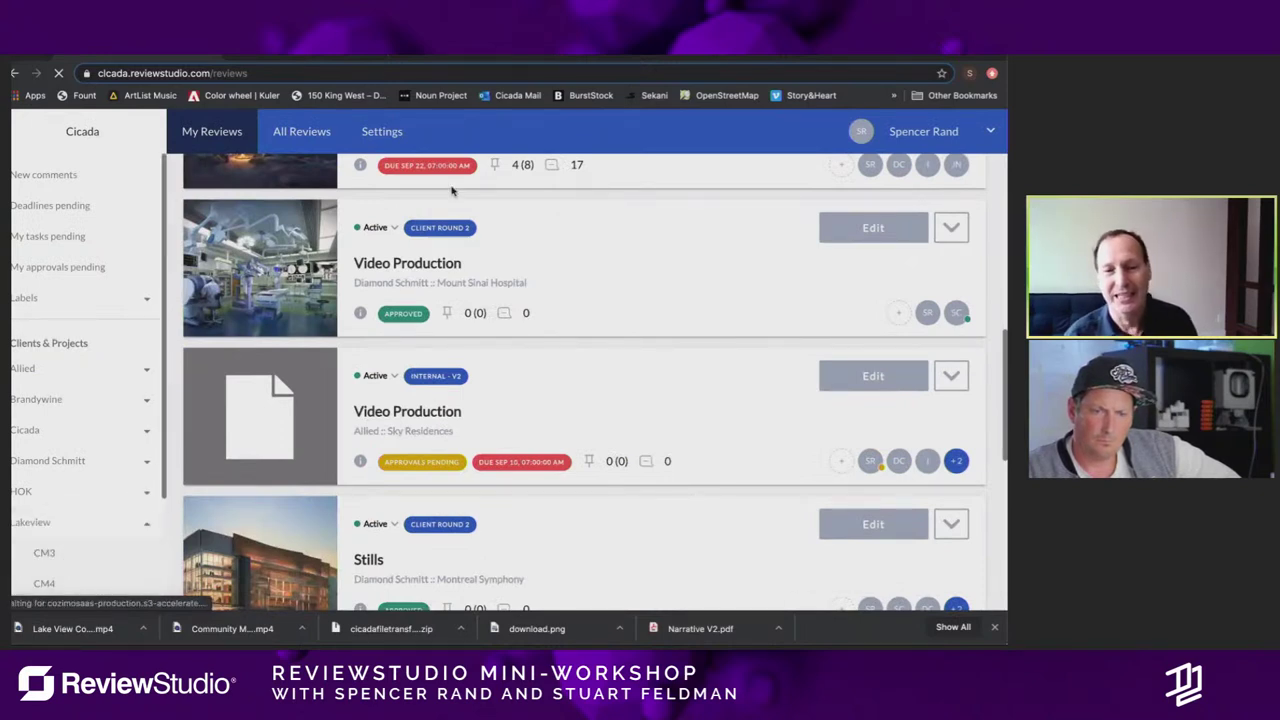
pyautogui.click(44, 552)
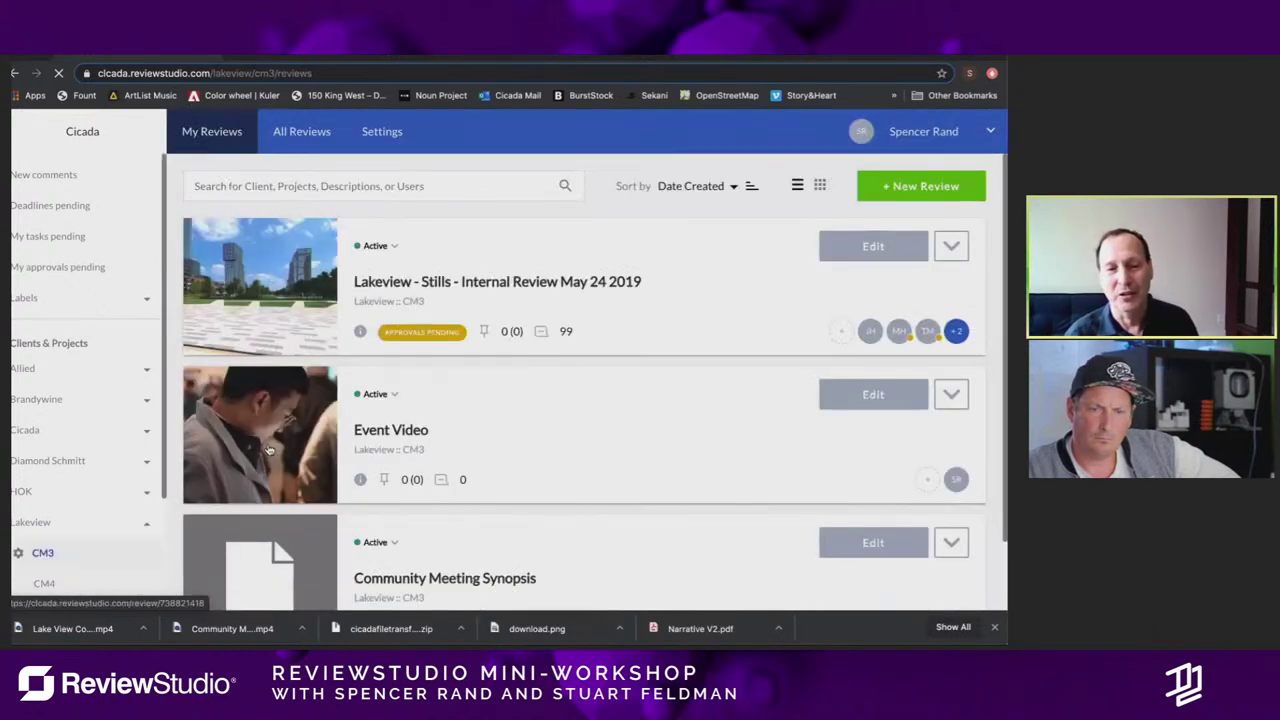
pyautogui.click(254, 447)
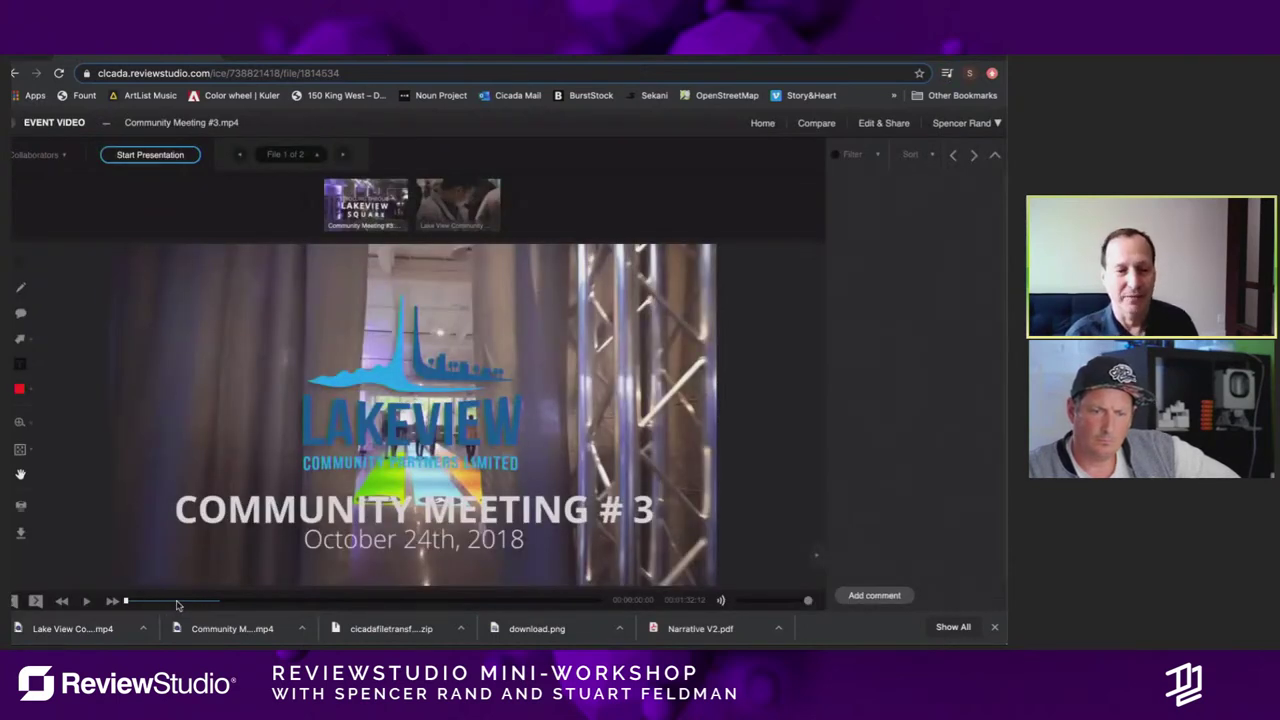
# Step: Add the comment "Check white balance..." on the wall beside the grey-suited man at 00:00:24:17 in Community Meeting #3.mp4
pyautogui.click(178, 601)
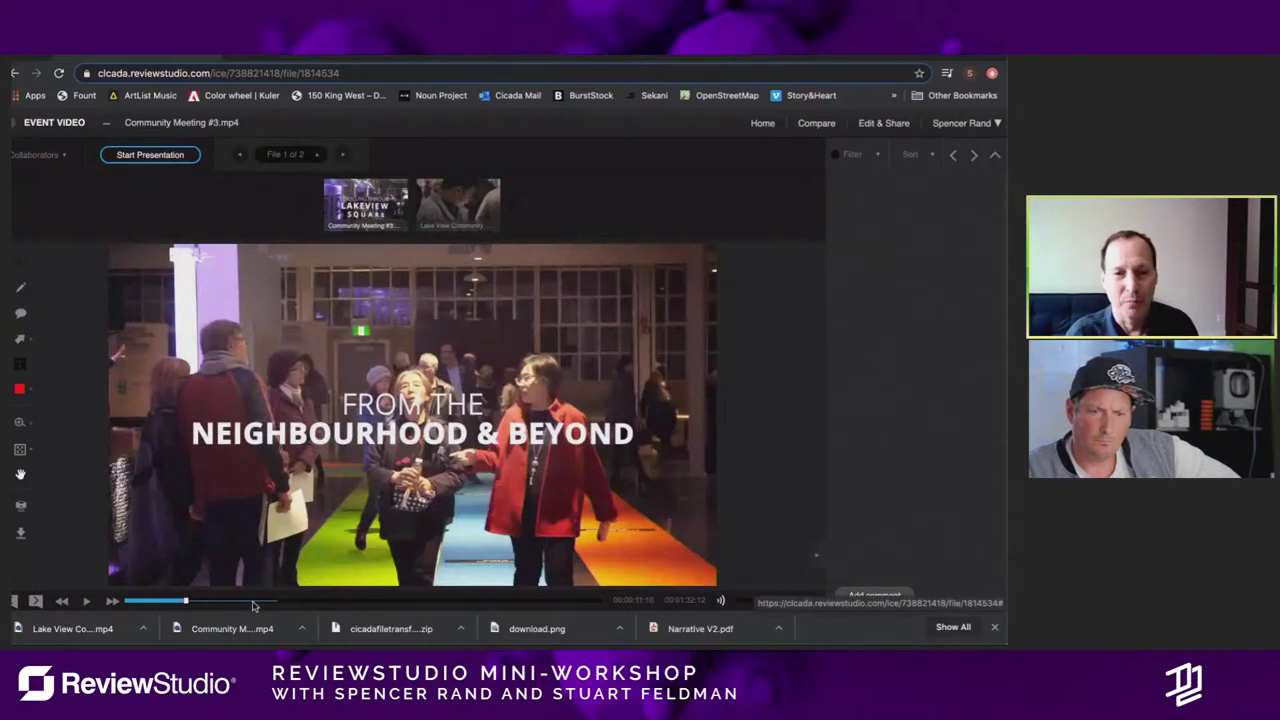
pyautogui.click(251, 603)
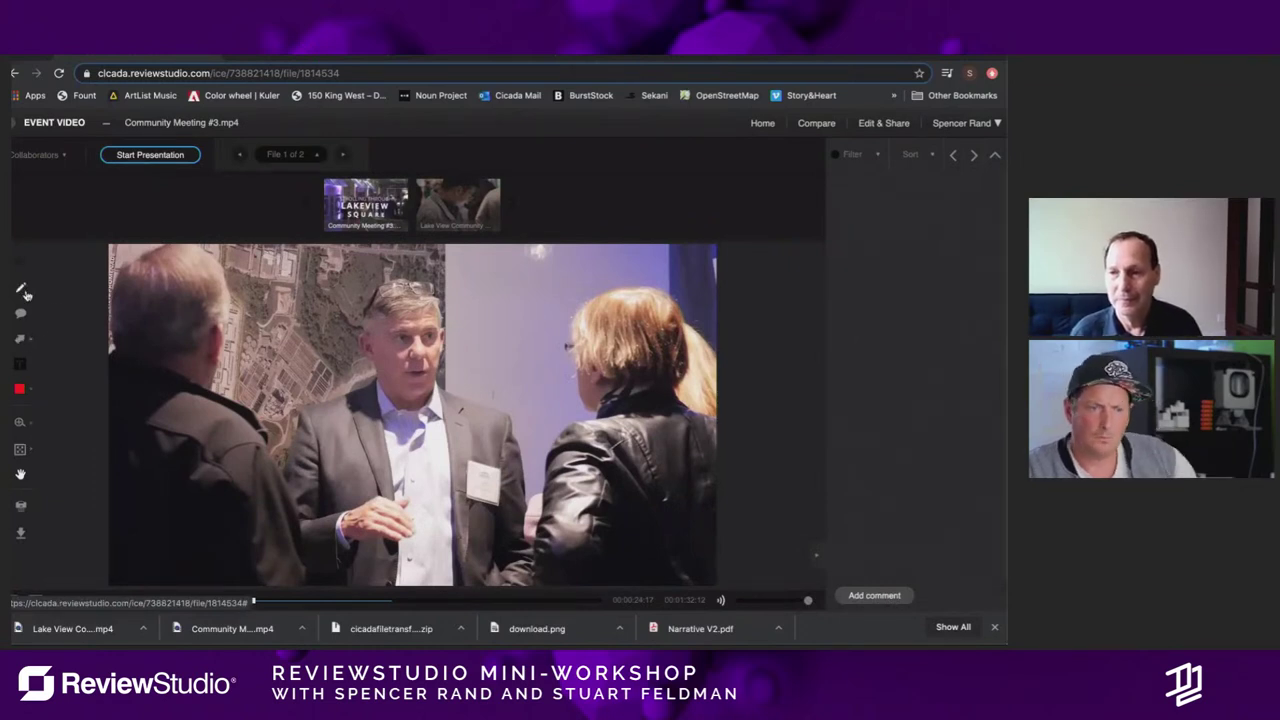
pyautogui.click(21, 315)
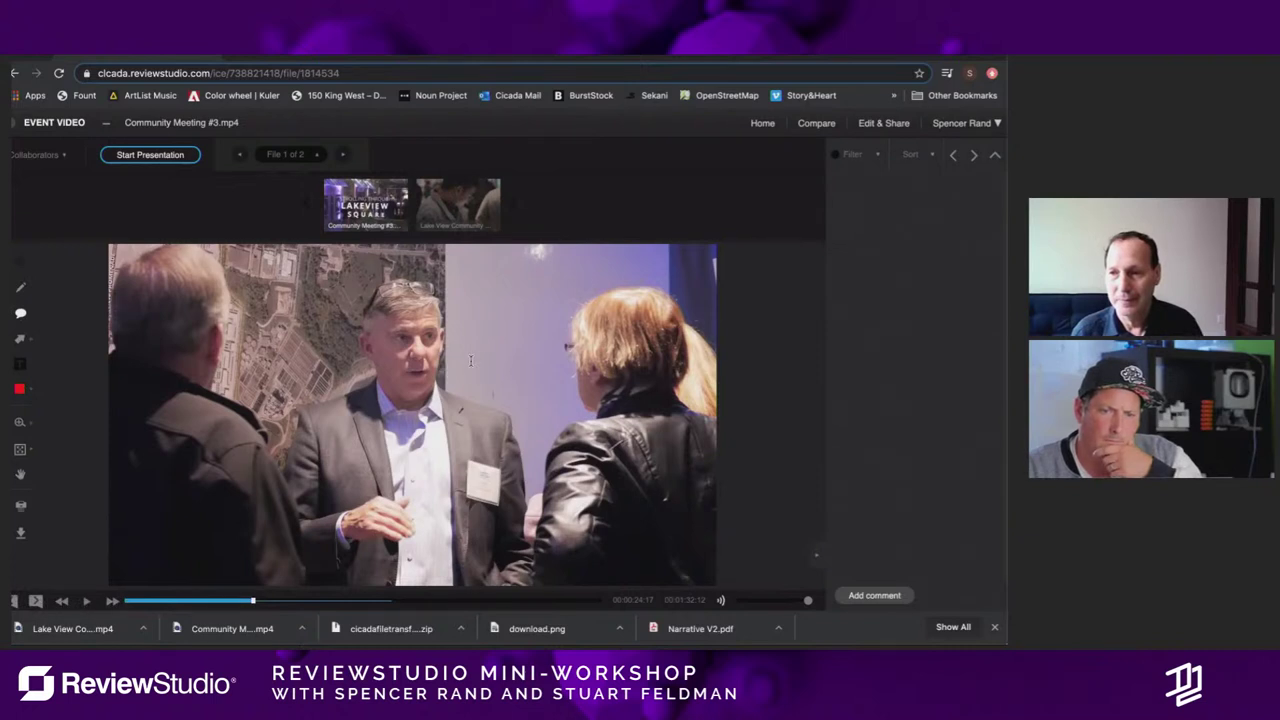
pyautogui.click(470, 360)
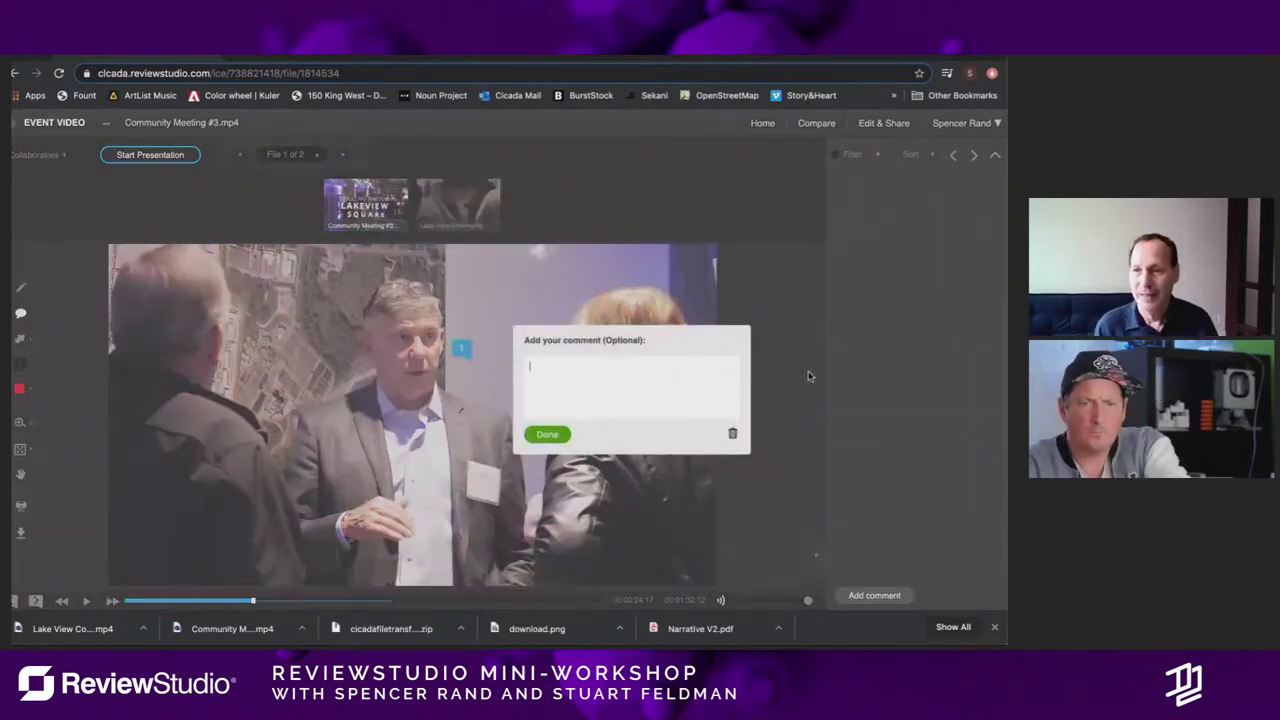
pyautogui.write('Check white balanc')
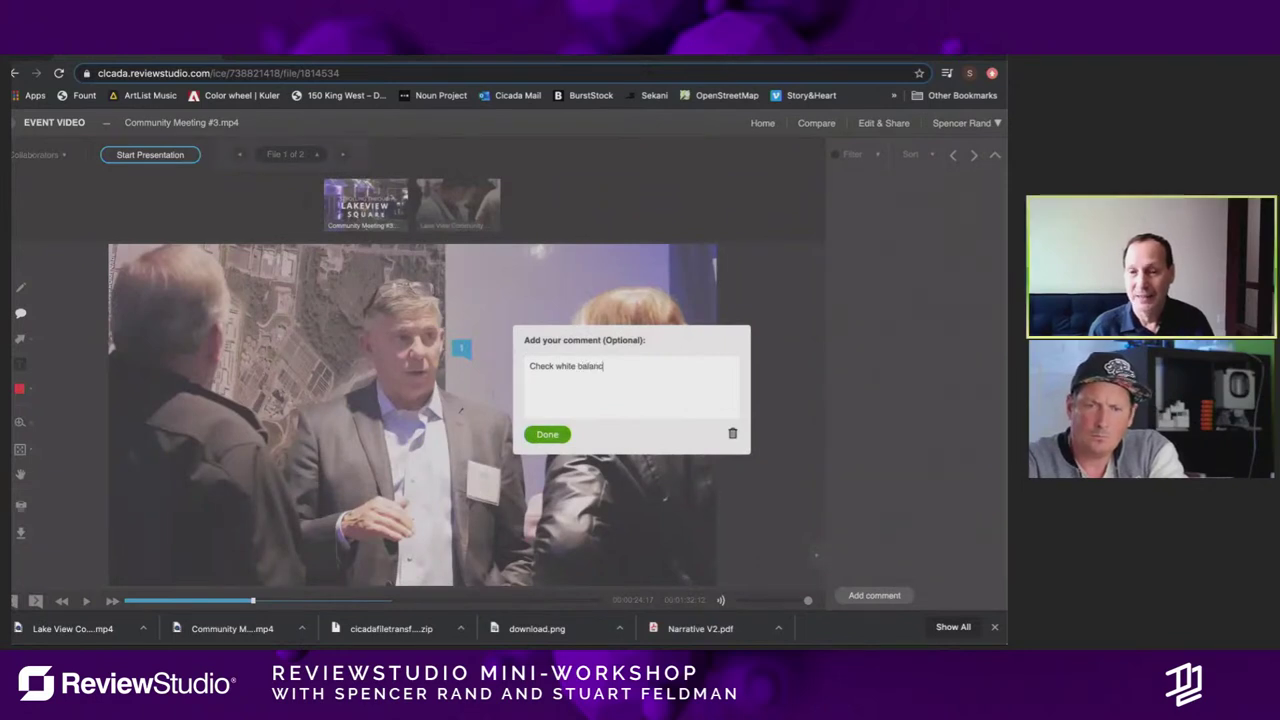
pyautogui.write('e...')
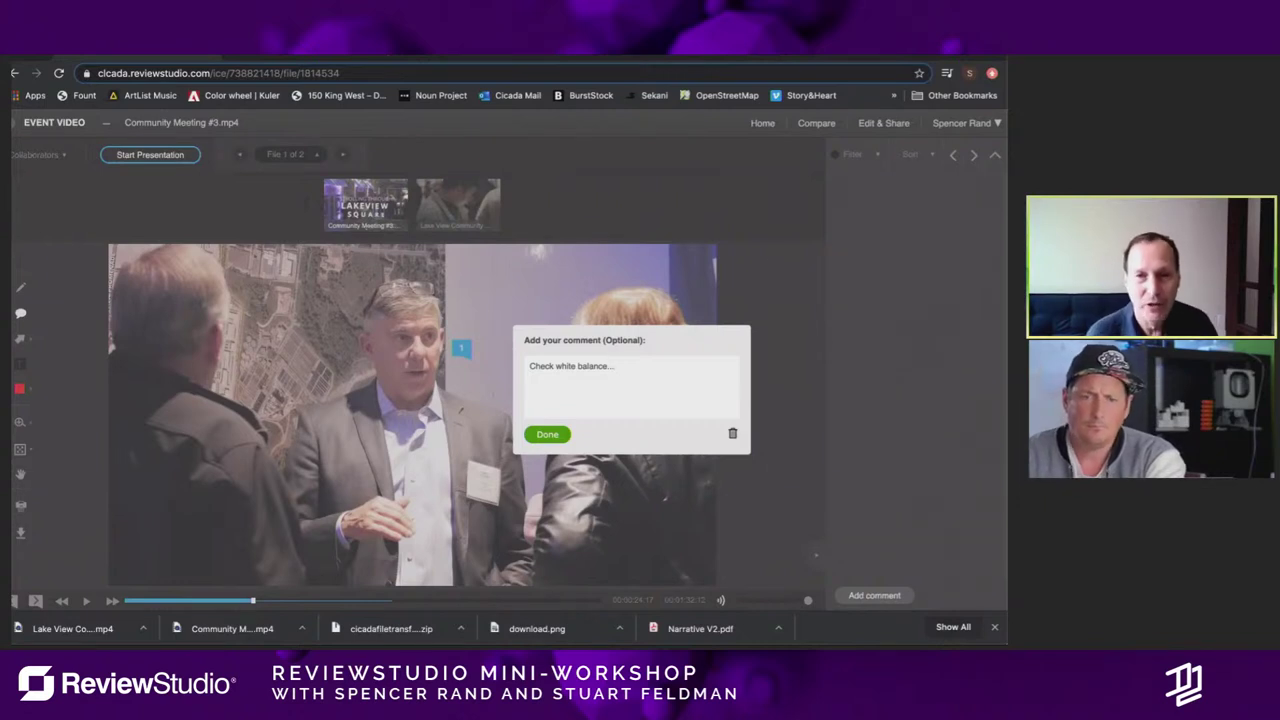
pyautogui.click(558, 436)
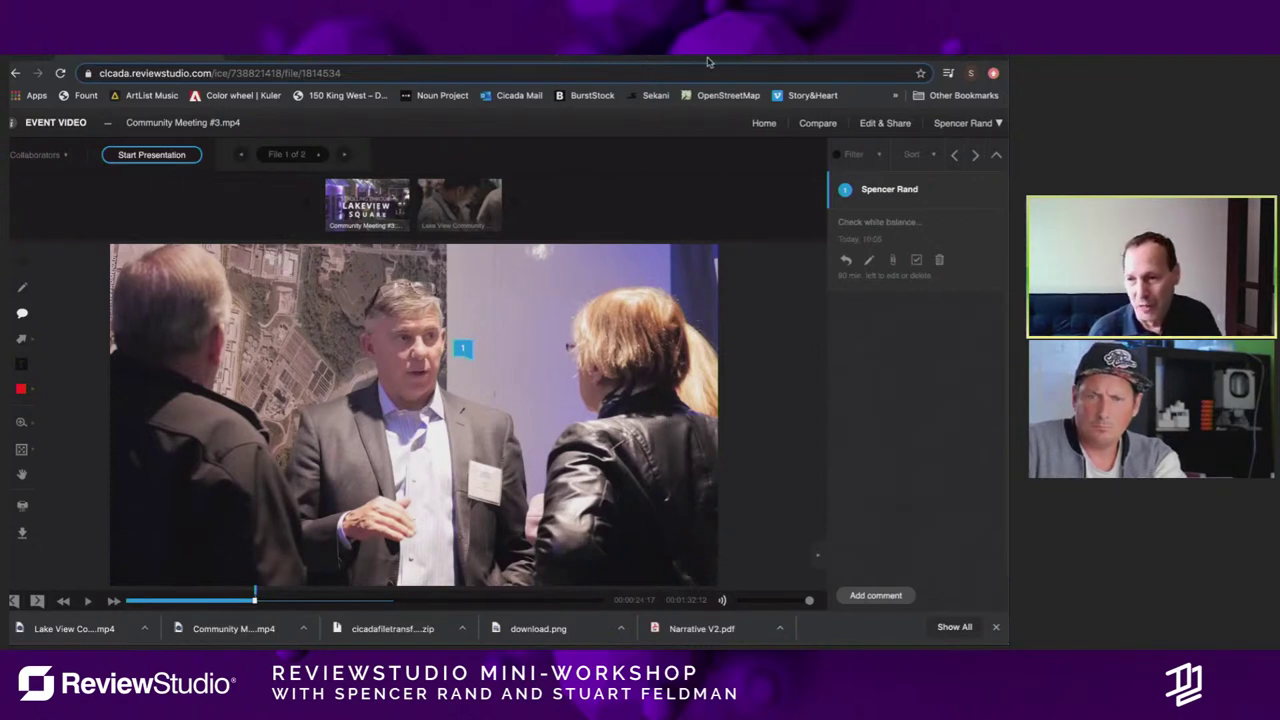
# Step: Open reviewstudio.com in a new browser tab and look through its home page to the Streamline Project Review & Approval section
pyautogui.click(575, 57)
pyautogui.click(177, 77)
pyautogui.write('re')
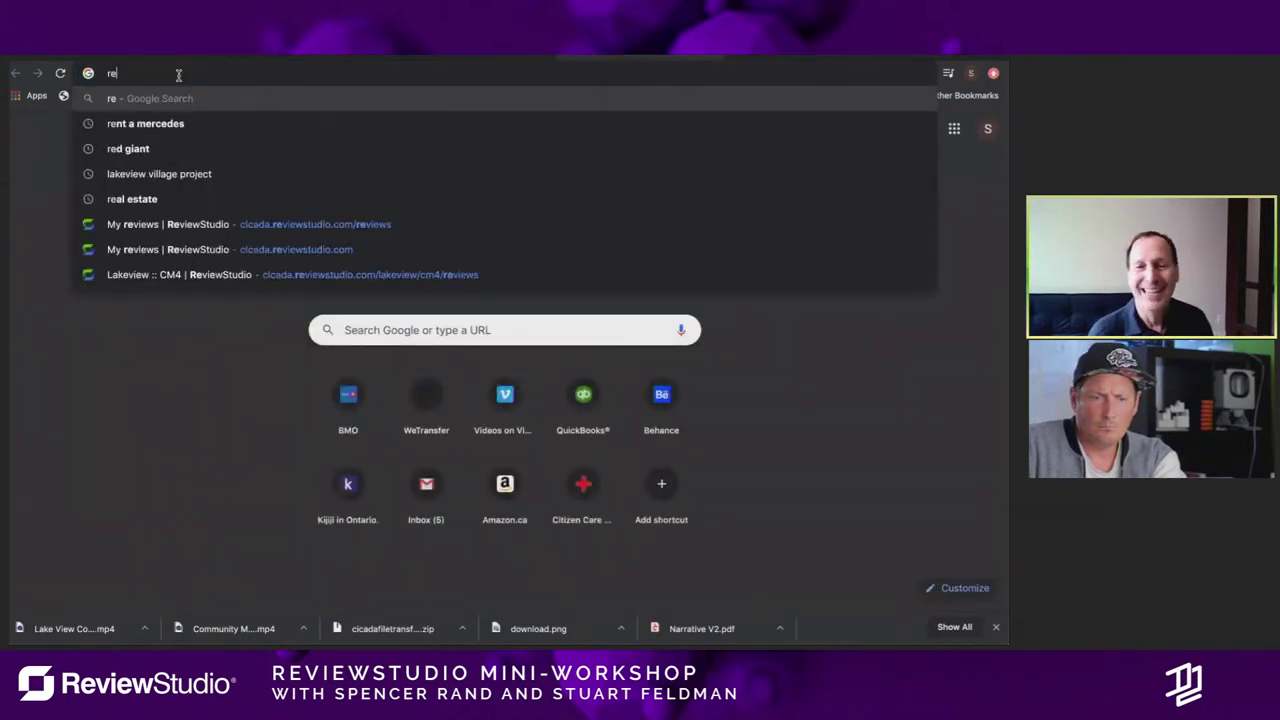
pyautogui.write('viewstuid')
pyautogui.press('BackSpace')
pyautogui.press('BackSpace')
pyautogui.write('dio.com')
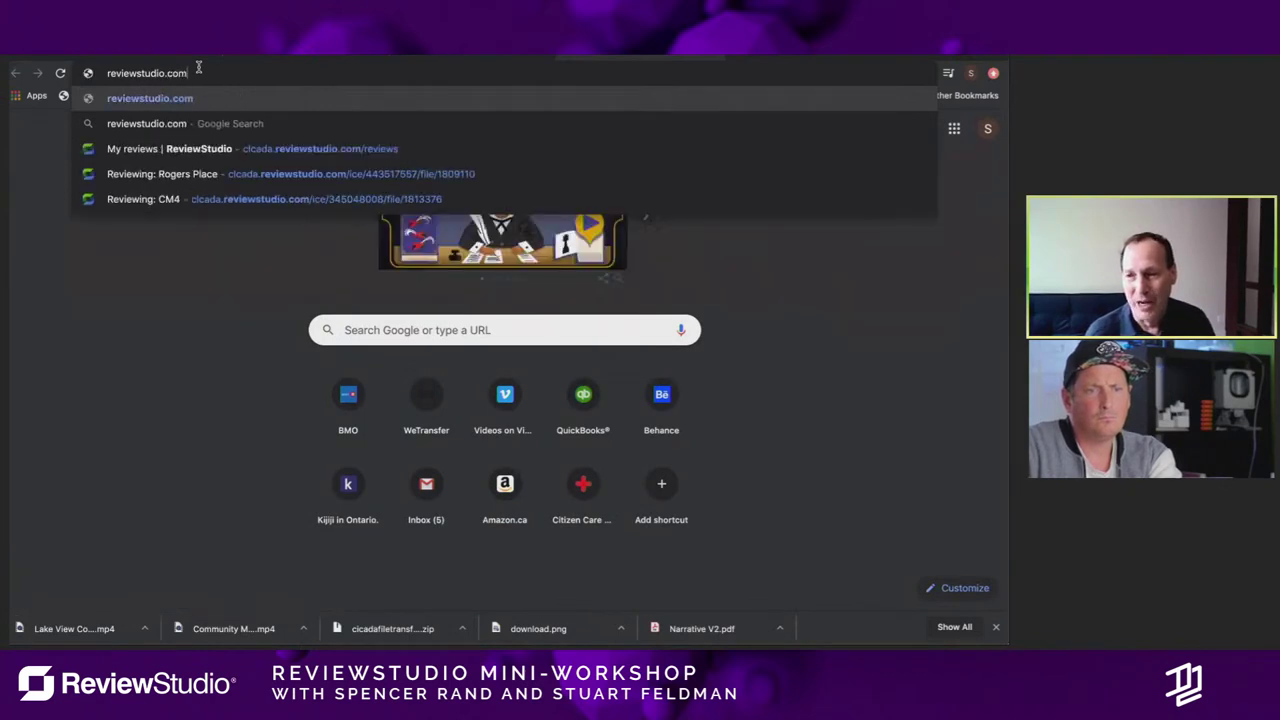
pyautogui.press('Return')
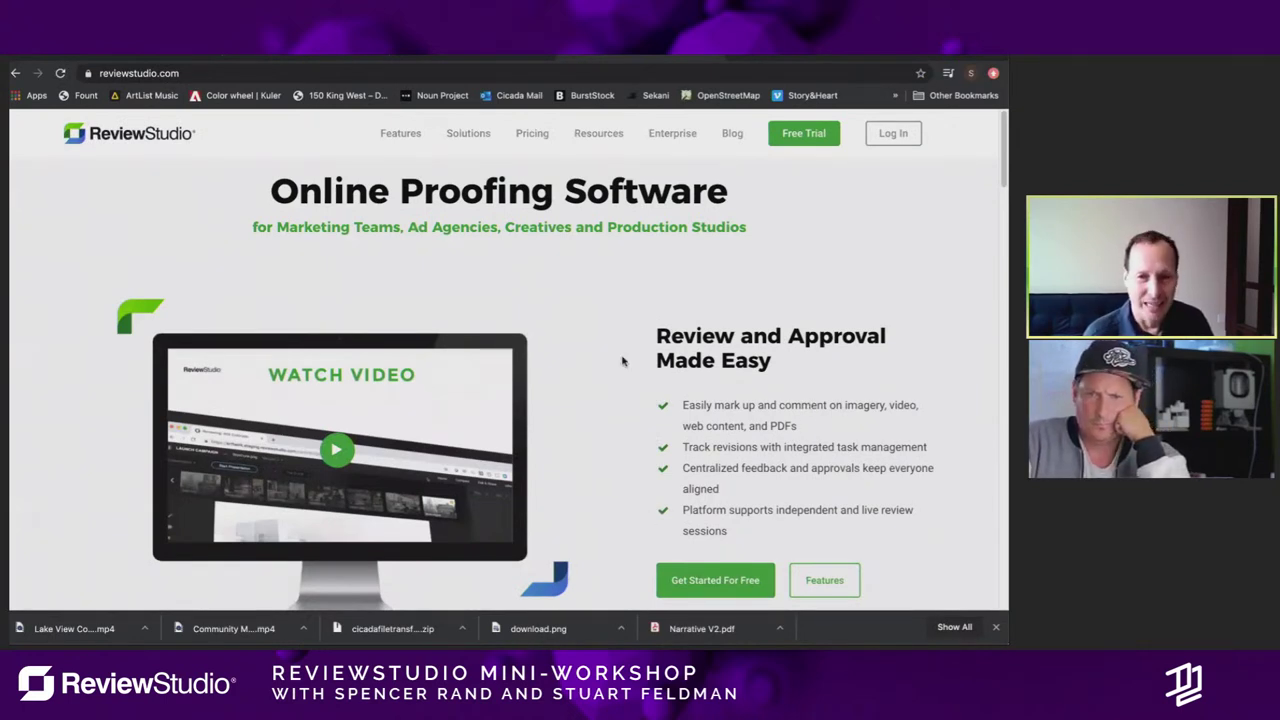
pyautogui.scroll(-1, 664, 404)
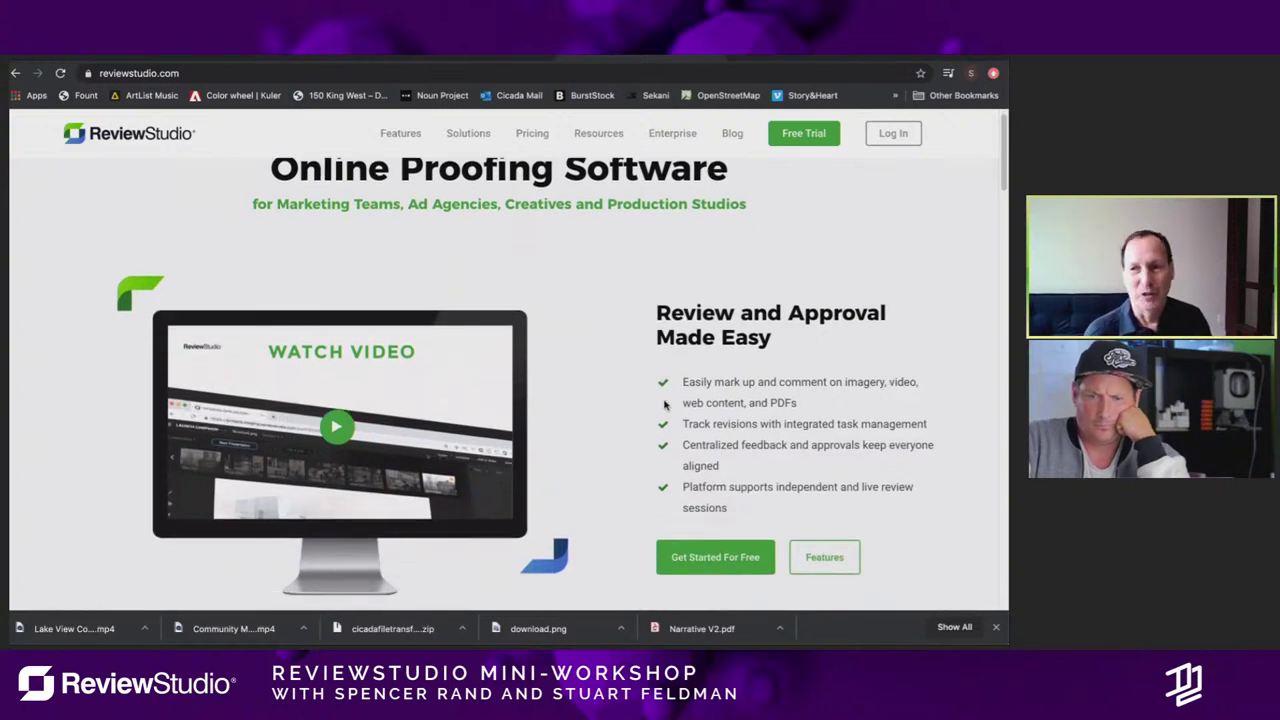
pyautogui.scroll(-3, 670, 405)
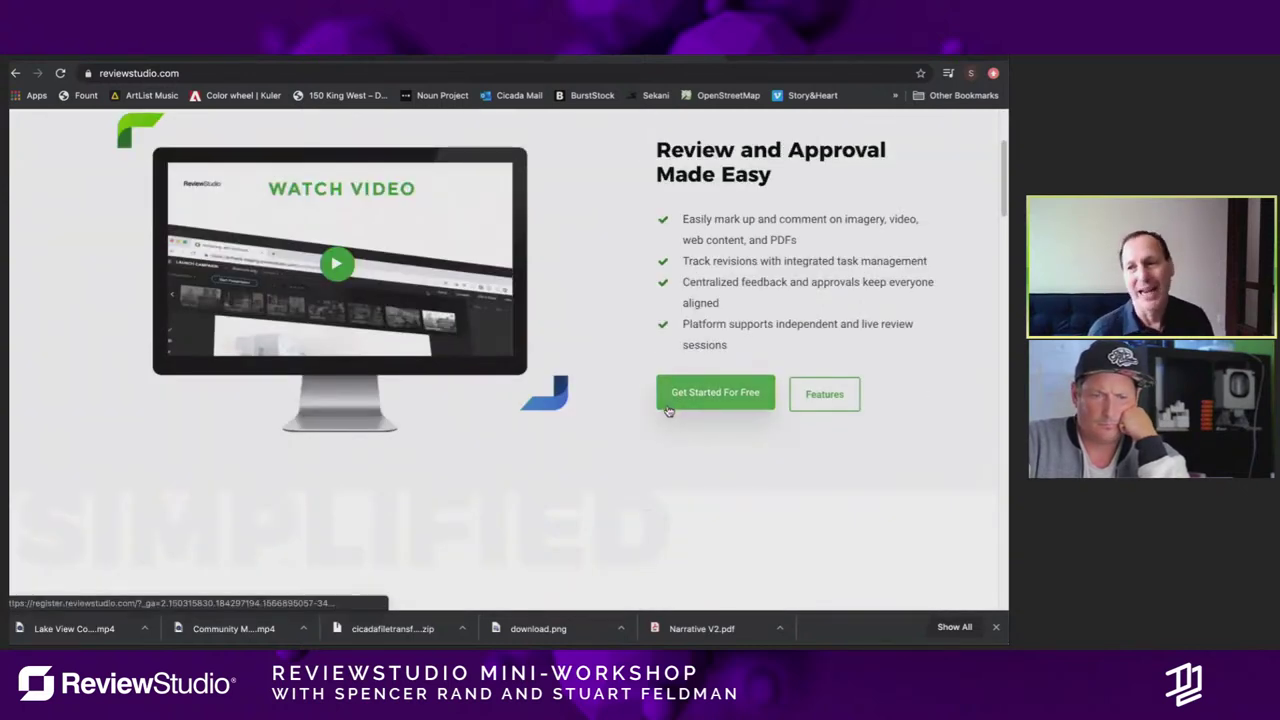
pyautogui.scroll(-8, 668, 410)
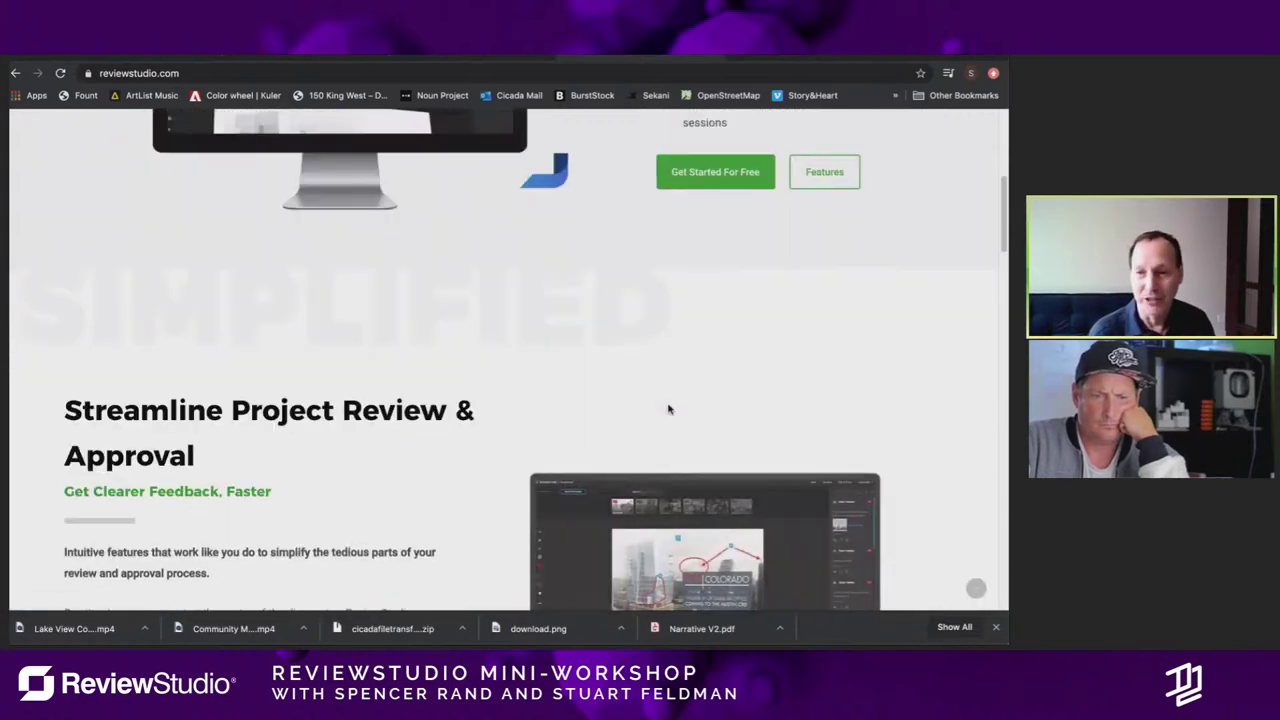
pyautogui.scroll(-1, 665, 403)
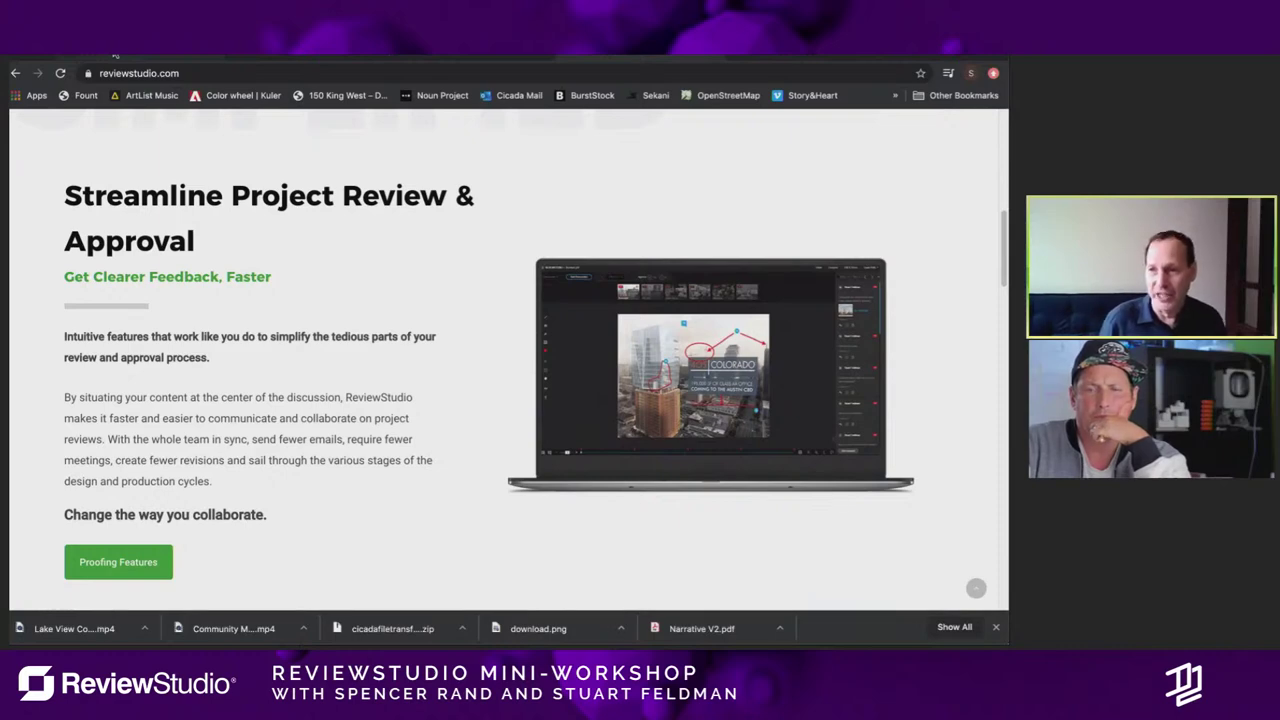
# Step: Switch back to the Event Video review, return to the reviews overview and show the reviews of R-Hauz's Laneway Suites project
pyautogui.click(113, 55)
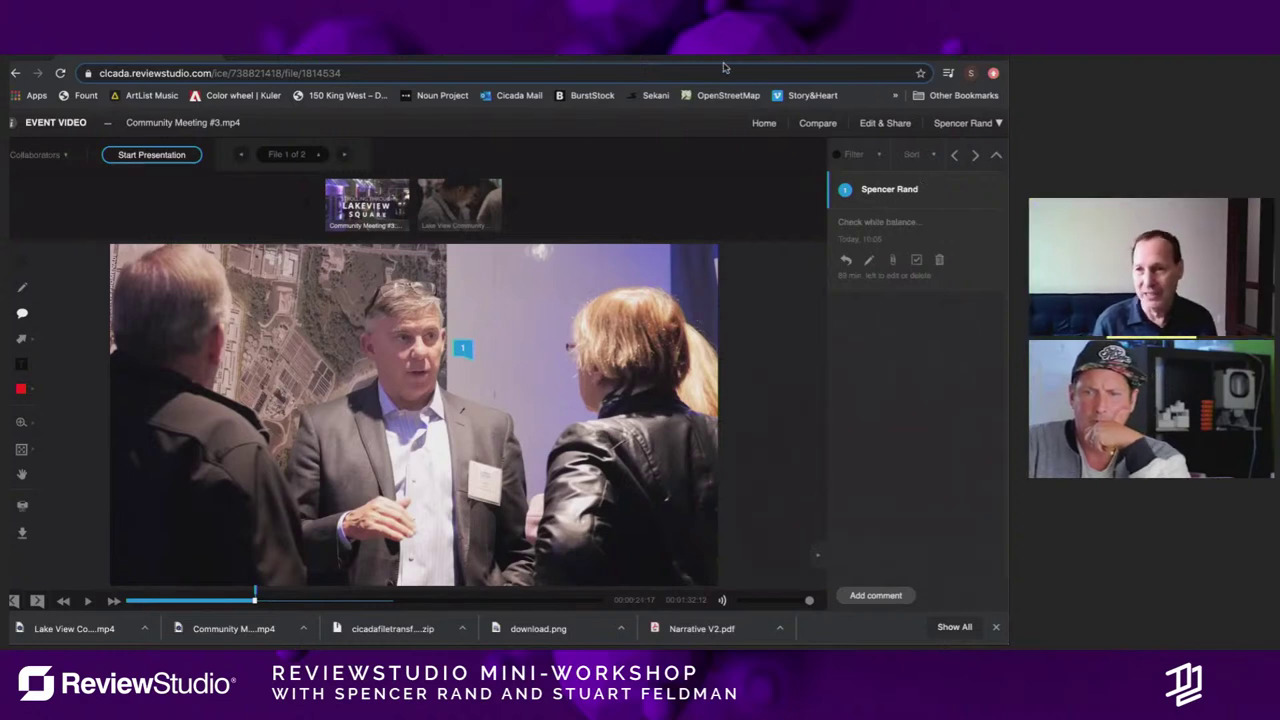
pyautogui.click(765, 125)
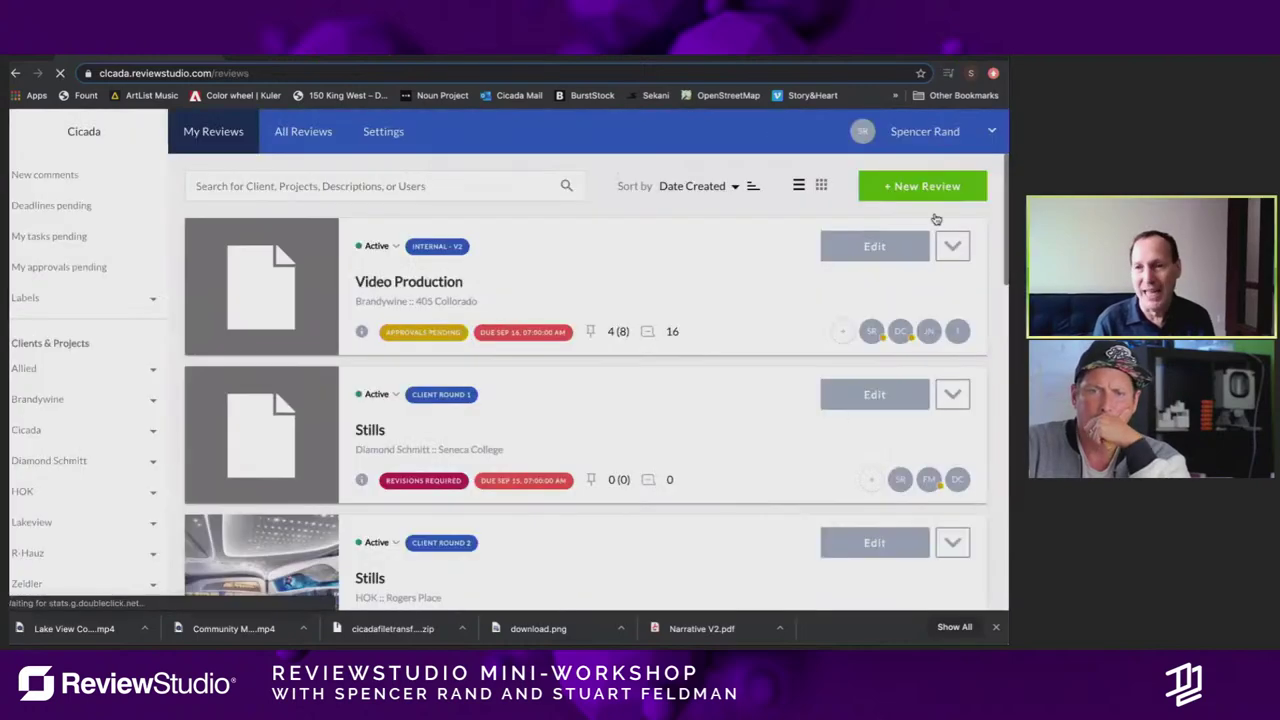
pyautogui.scroll(-3, 678, 436)
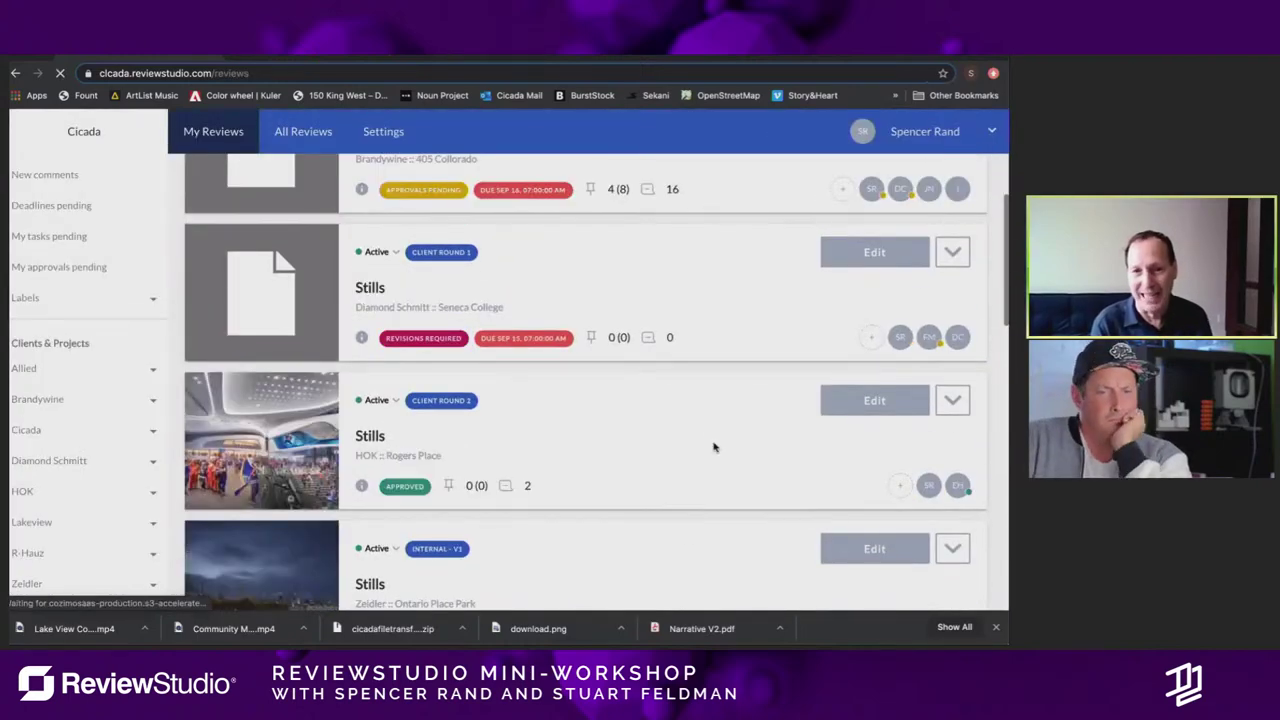
pyautogui.scroll(-1, 678, 402)
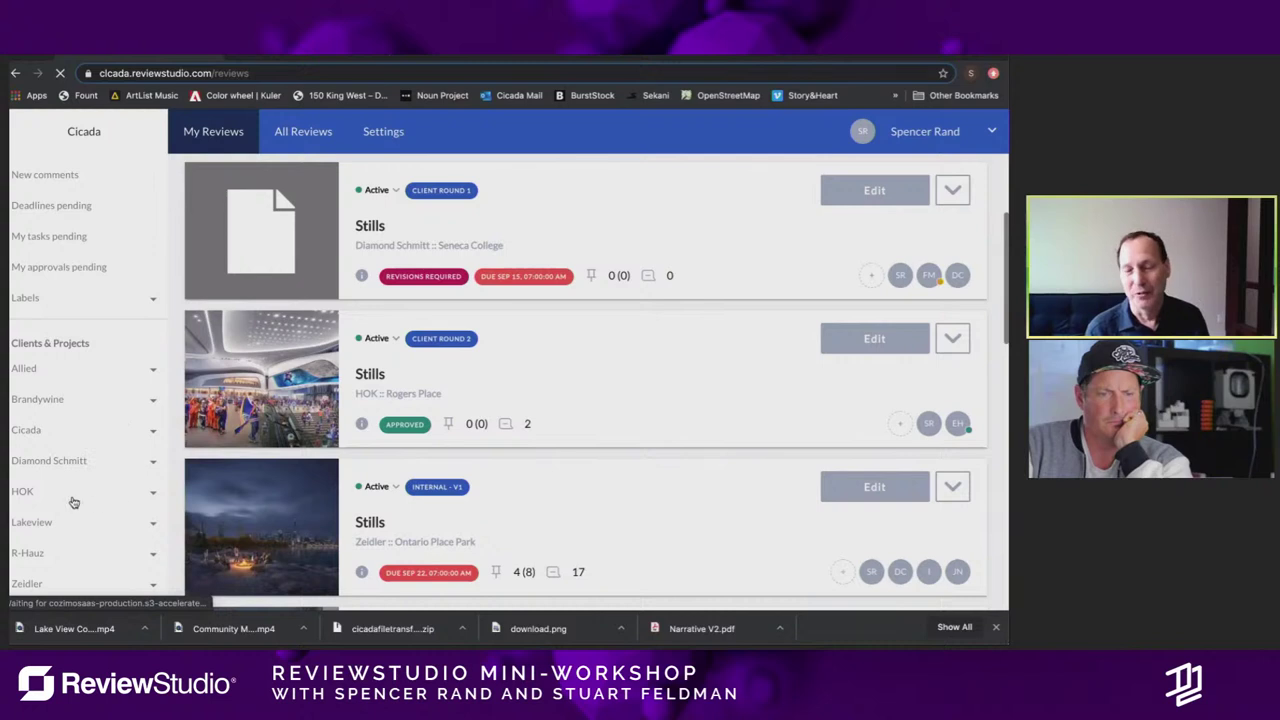
pyautogui.click(33, 556)
pyautogui.scroll(-1, 56, 563)
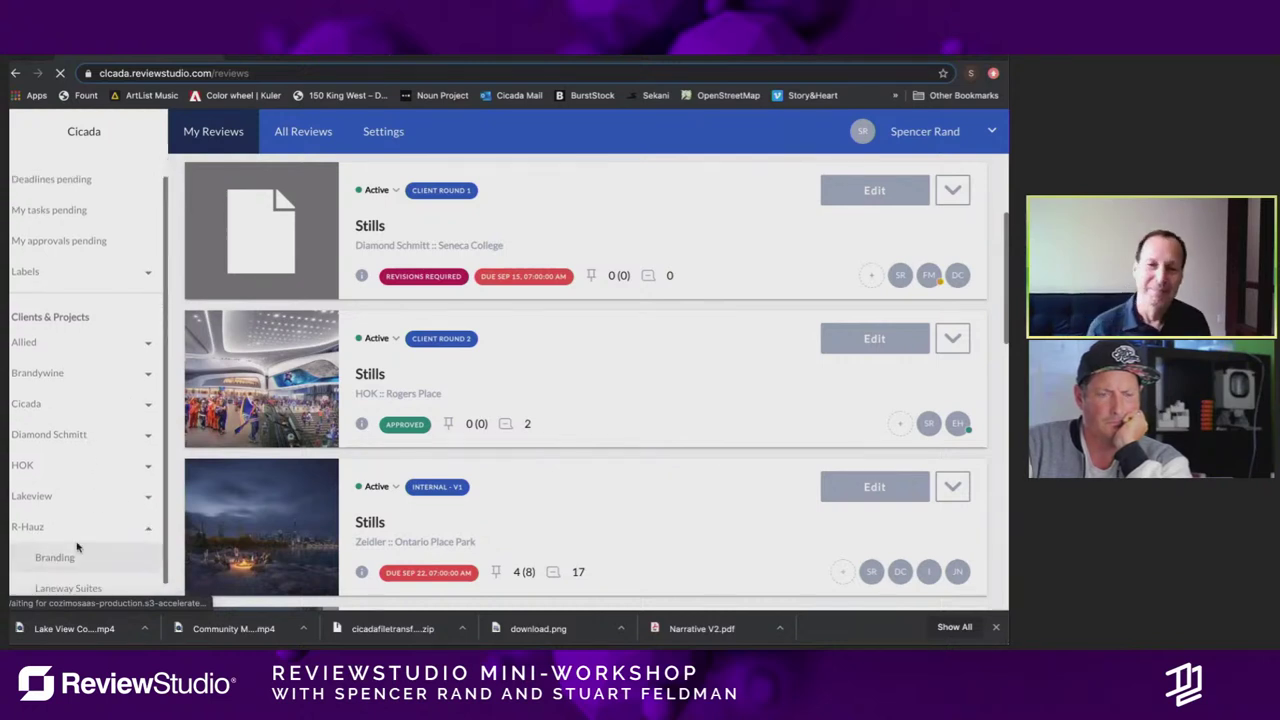
pyautogui.click(85, 566)
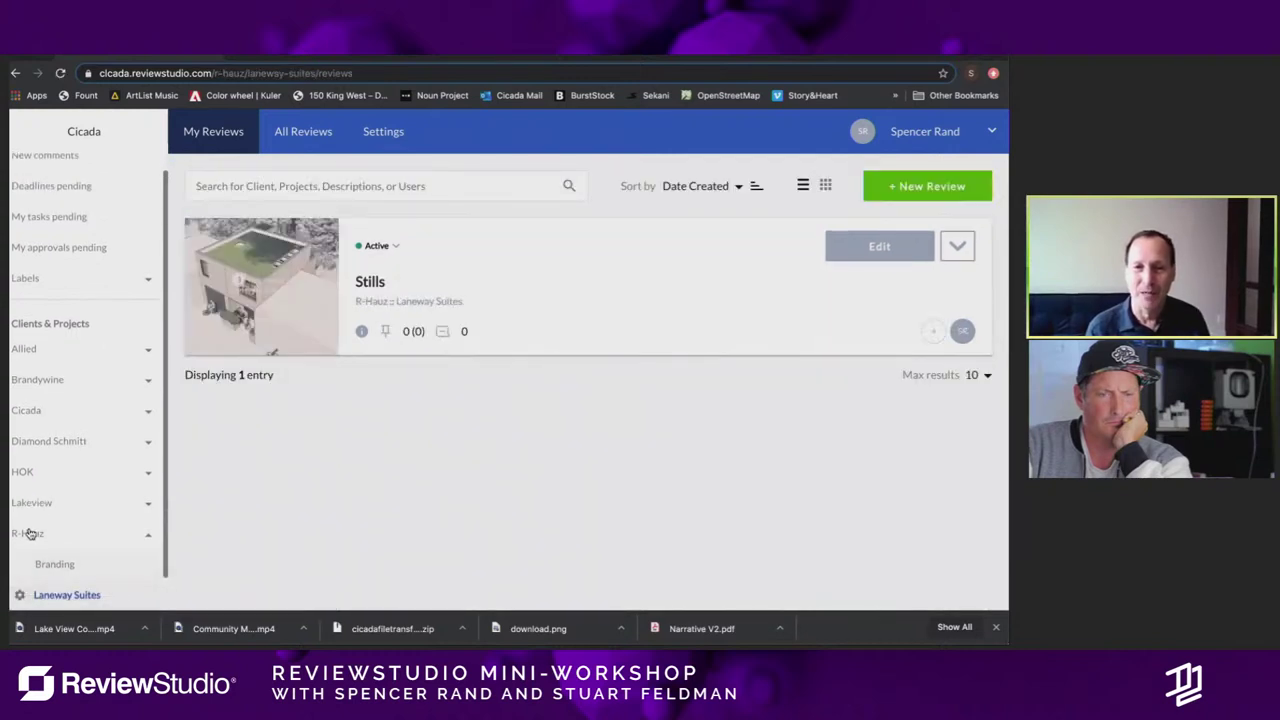
# Step: Look at the reviews of HOK's CAMH and Dubai projects
pyautogui.click(30, 533)
pyautogui.click(32, 492)
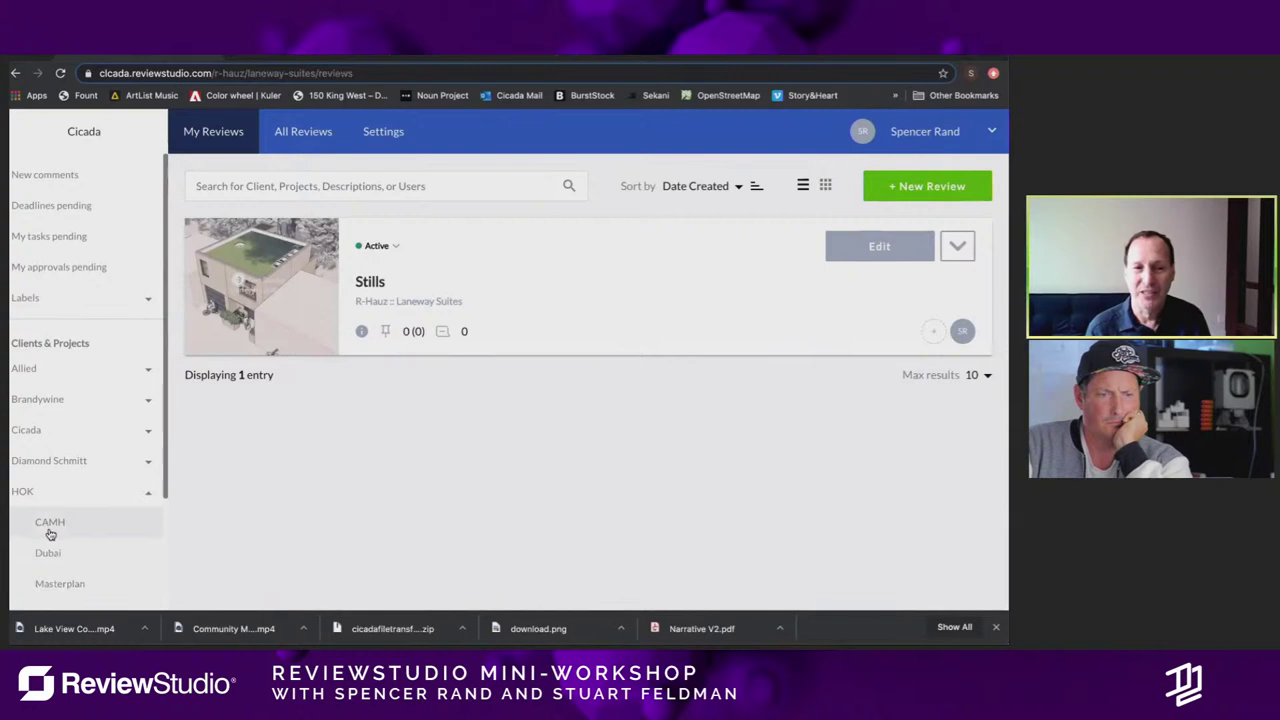
pyautogui.click(52, 526)
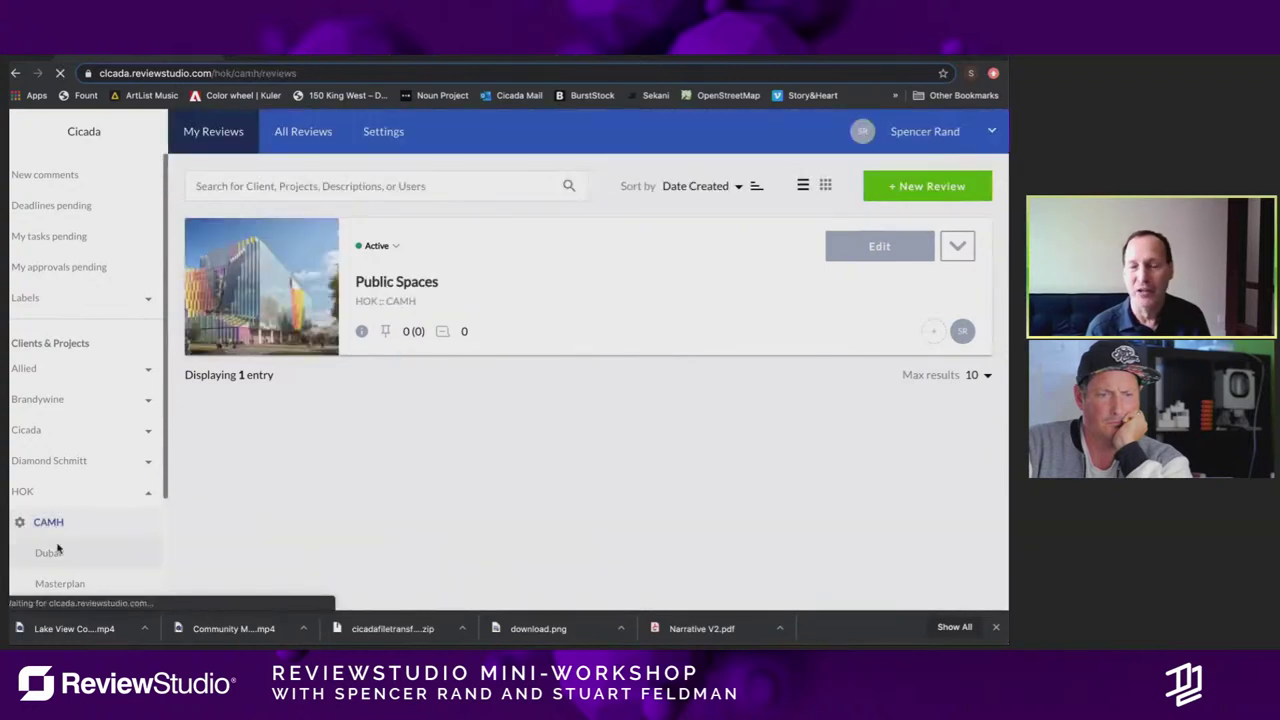
pyautogui.click(50, 552)
pyautogui.scroll(-1, 62, 570)
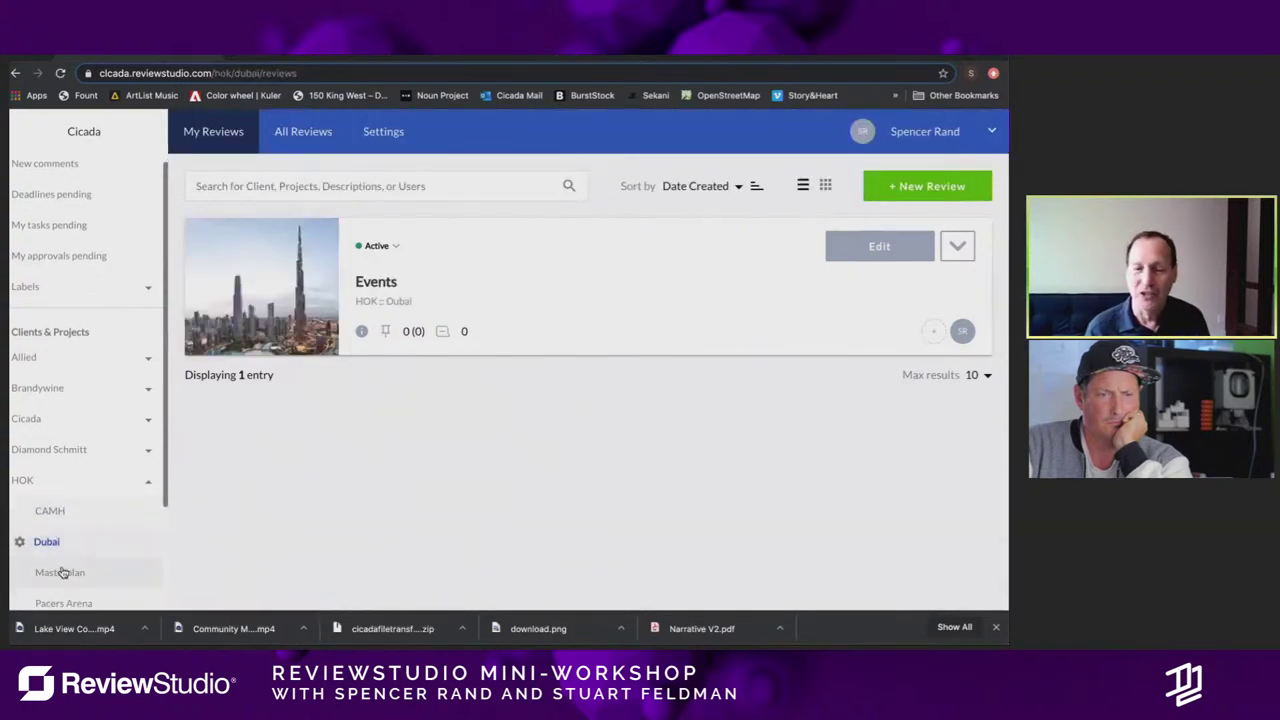
# Step: Look at HOK's Masterplan reviews, open the Rogers Place Stills review and show RogersPlace Oilers Arena-02.jpg
pyautogui.click(62, 576)
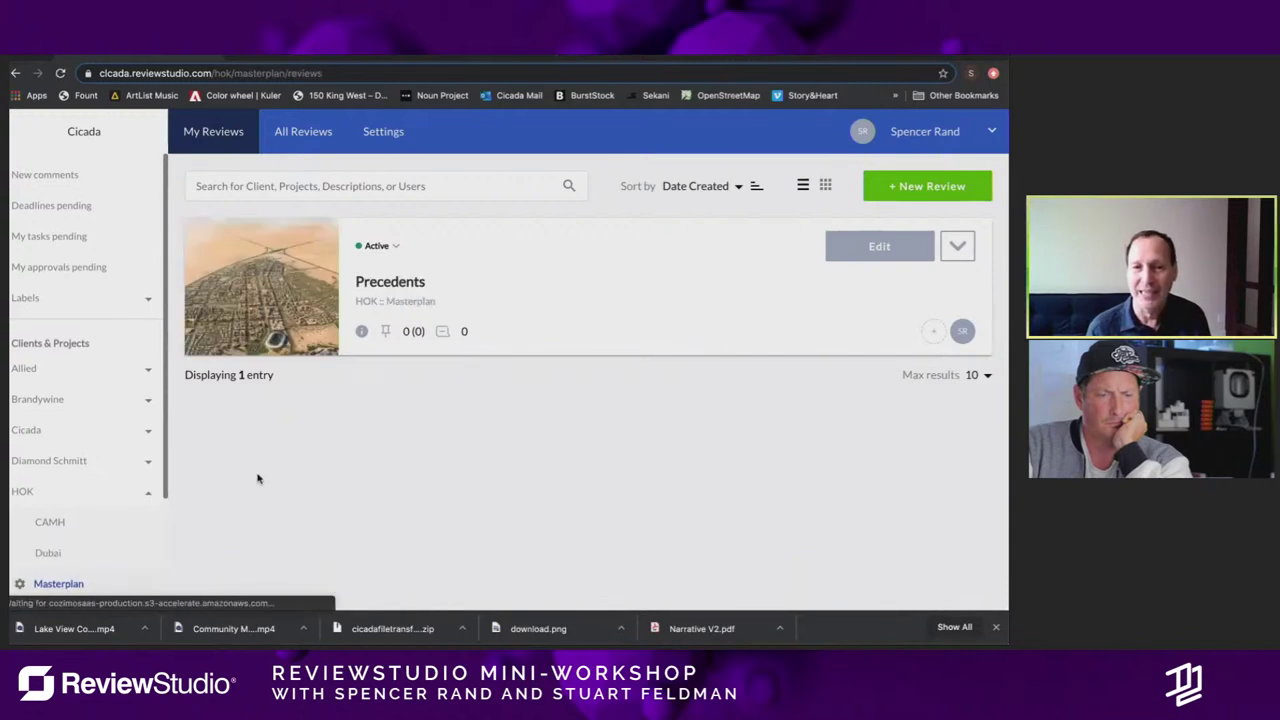
pyautogui.scroll(-1, 100, 568)
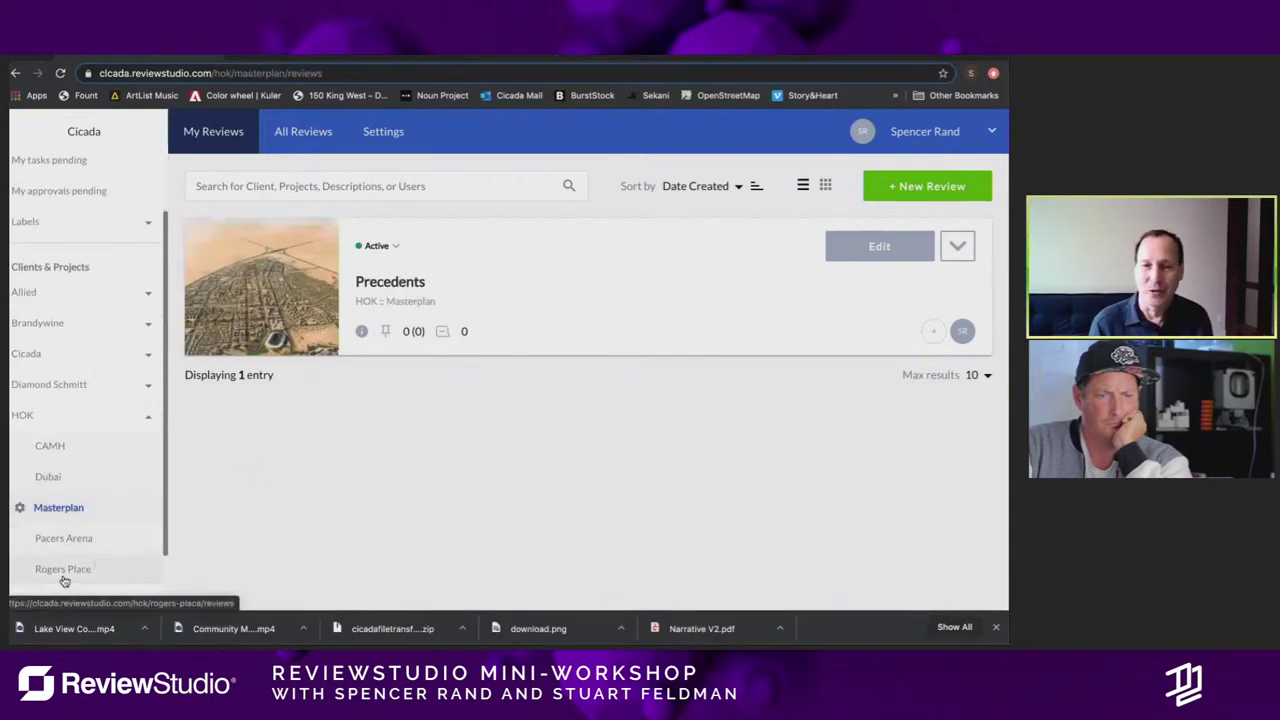
pyautogui.click(58, 577)
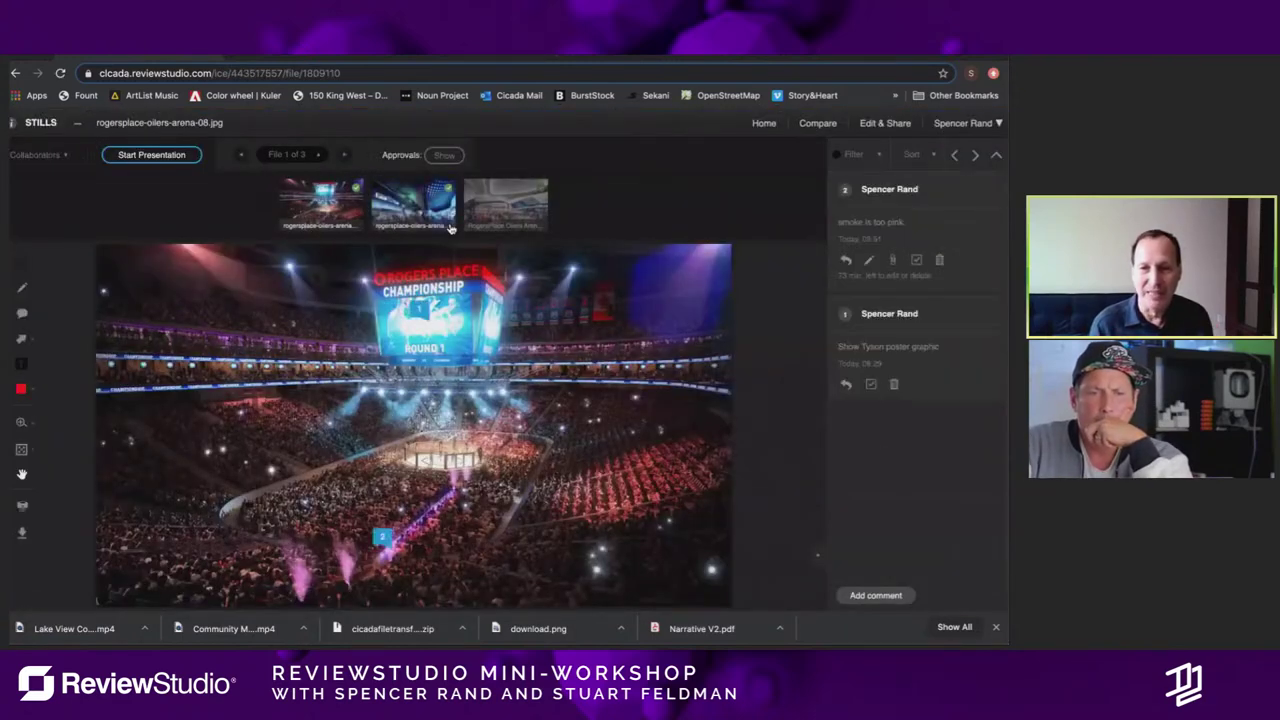
pyautogui.click(508, 215)
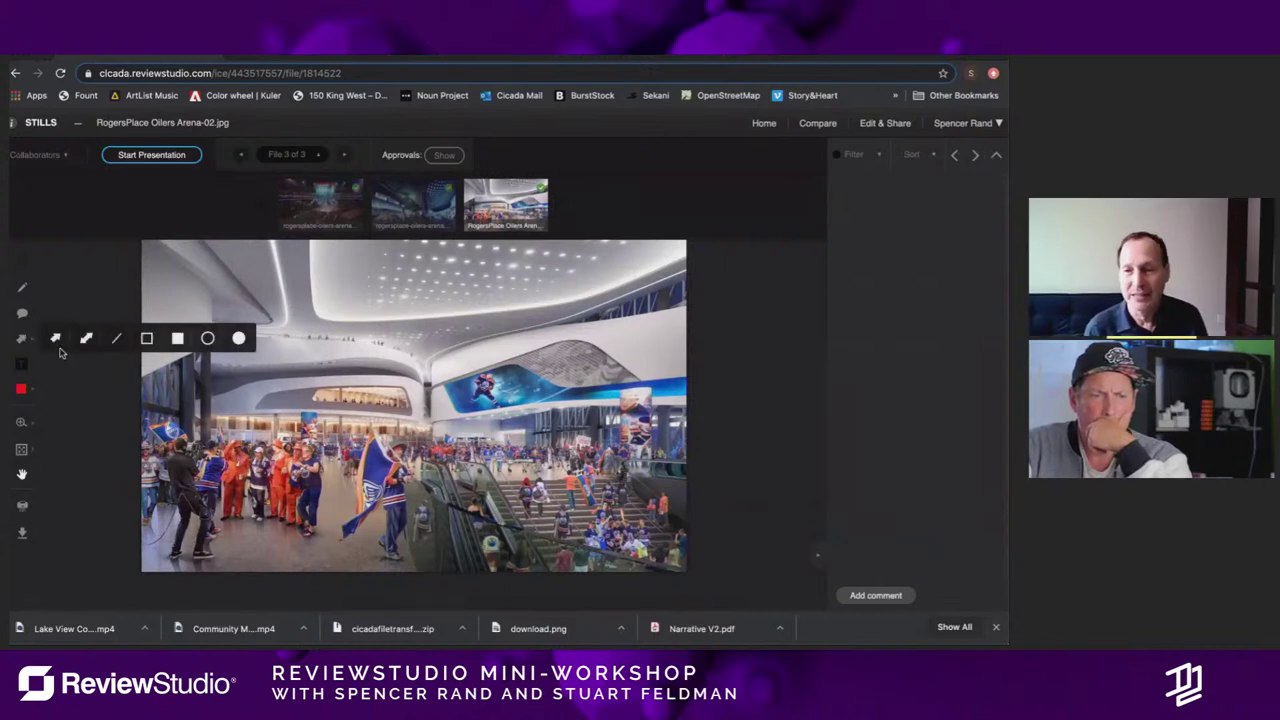
# Step: Try a small outlined rectangle annotation beside the cameraman's feet in RogersPlace Oilers Arena-02.jpg, and discard it without a comment
pyautogui.click(150, 343)
pyautogui.moveTo(36, 344)
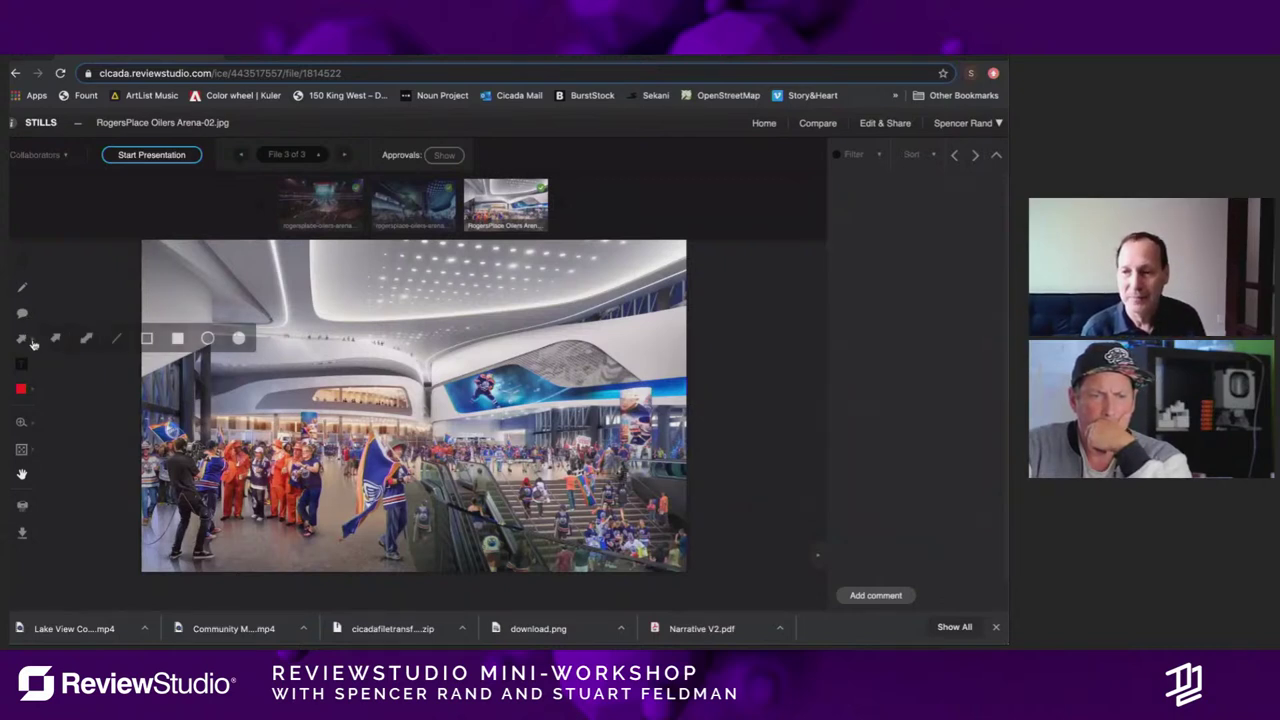
pyautogui.click(148, 340)
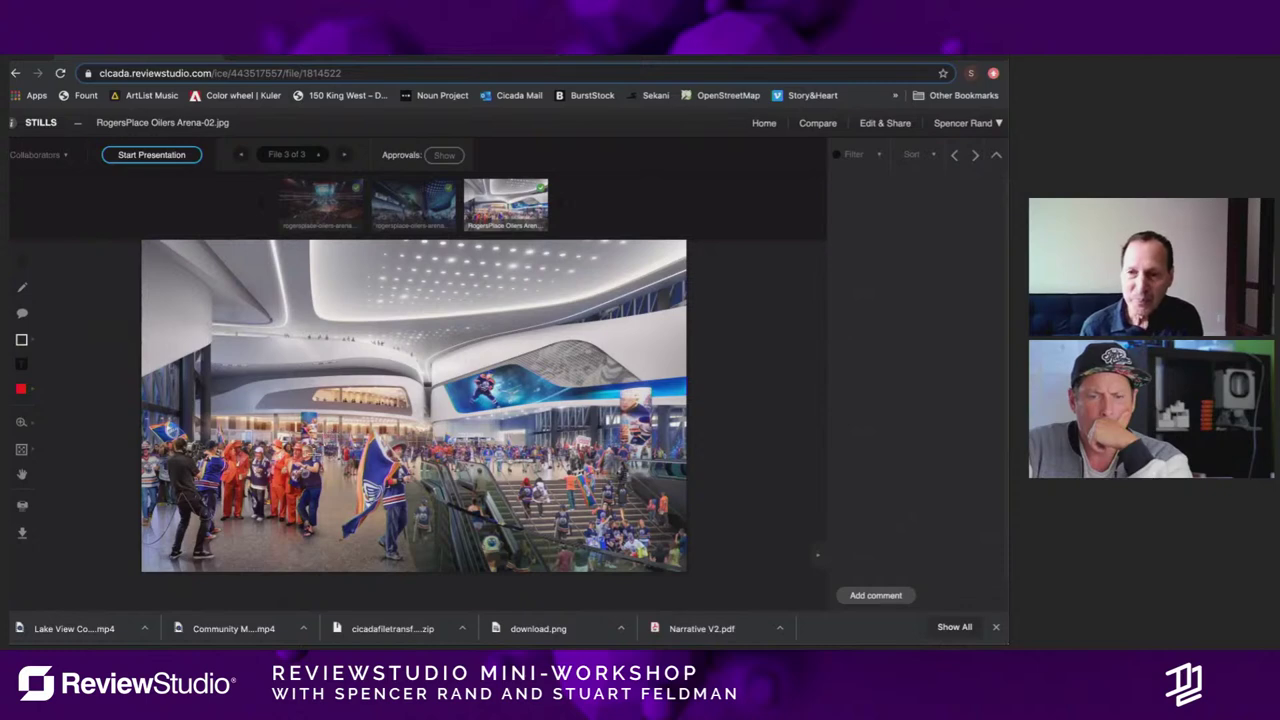
pyautogui.moveTo(147, 543); pyautogui.dragTo(157, 550)
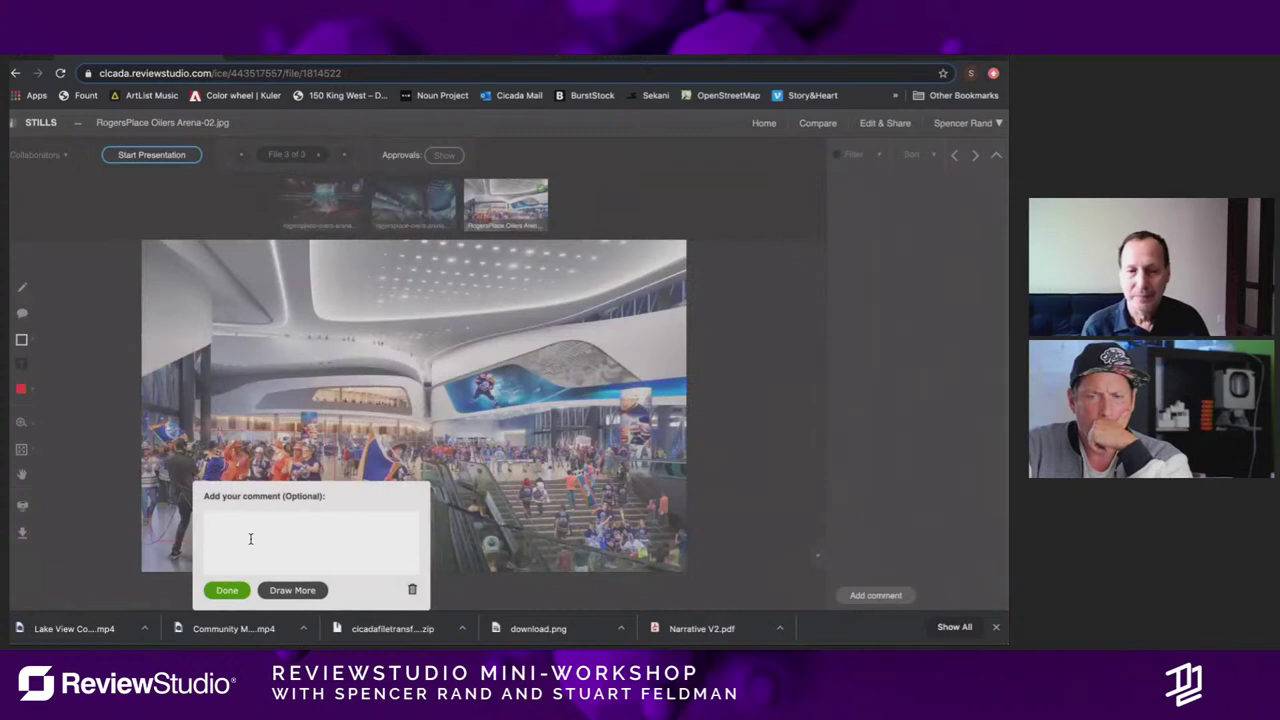
pyautogui.click(412, 590)
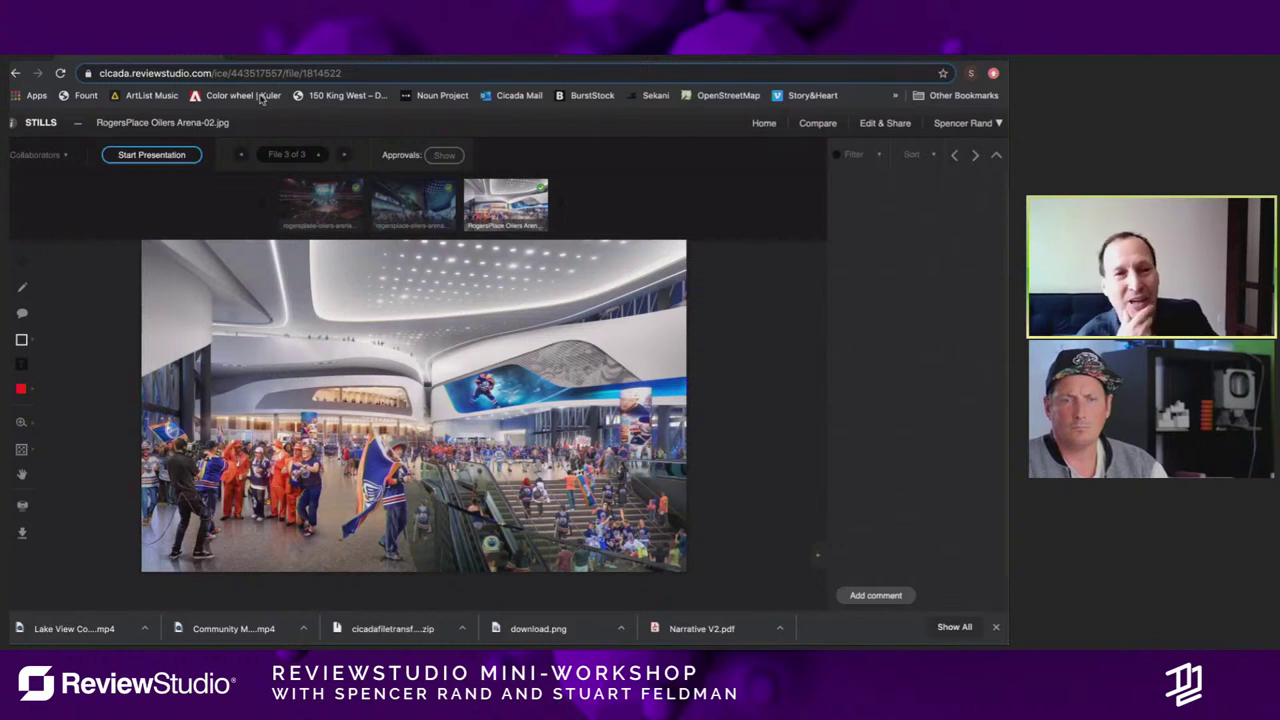
# Step: Show rogersplace-oilers-arena-09.jpg, return to the reviews overview and look through the list of active reviews
pyautogui.click(414, 215)
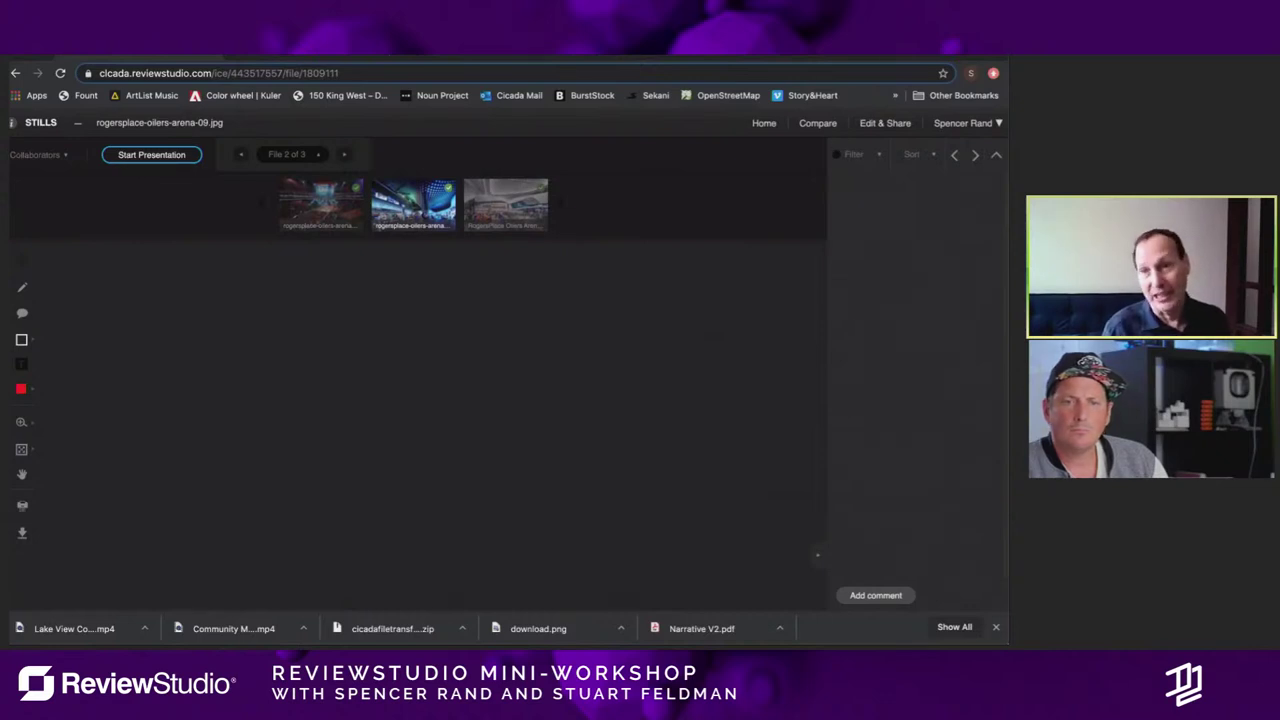
pyautogui.tripleClick(764, 123)
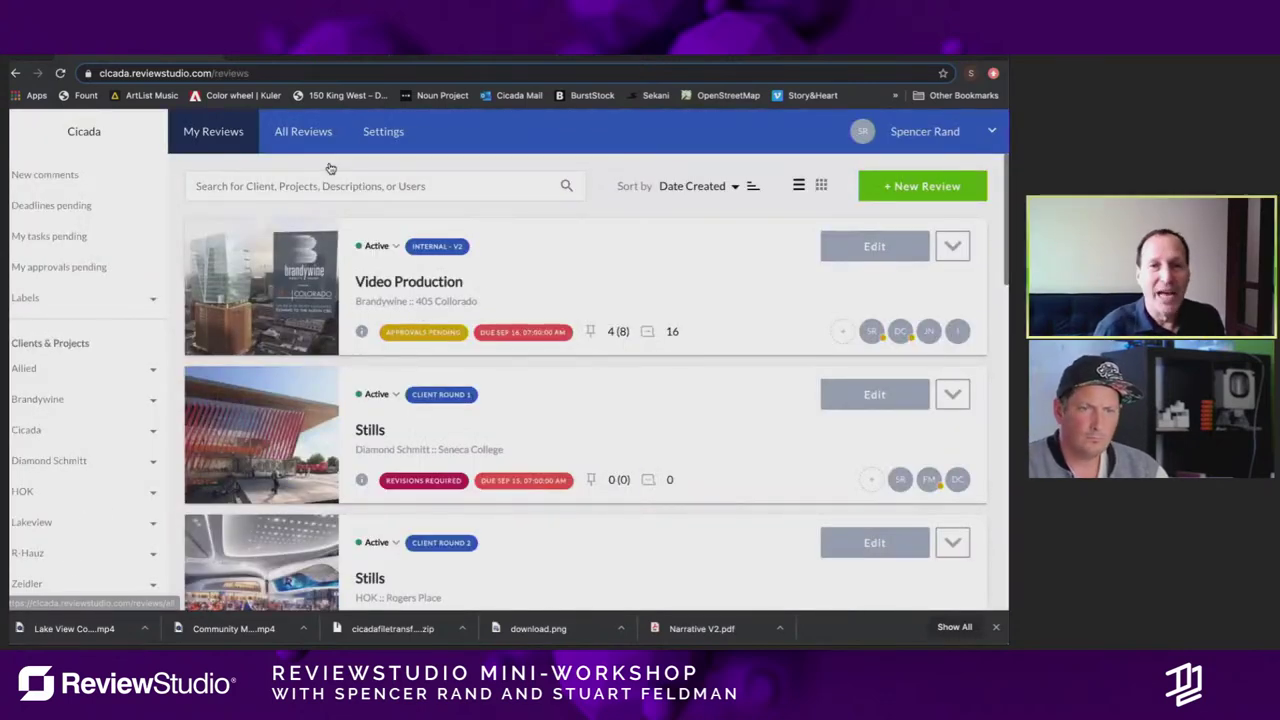
pyautogui.scroll(-1, 286, 492)
pyautogui.scroll(-2, 286, 492)
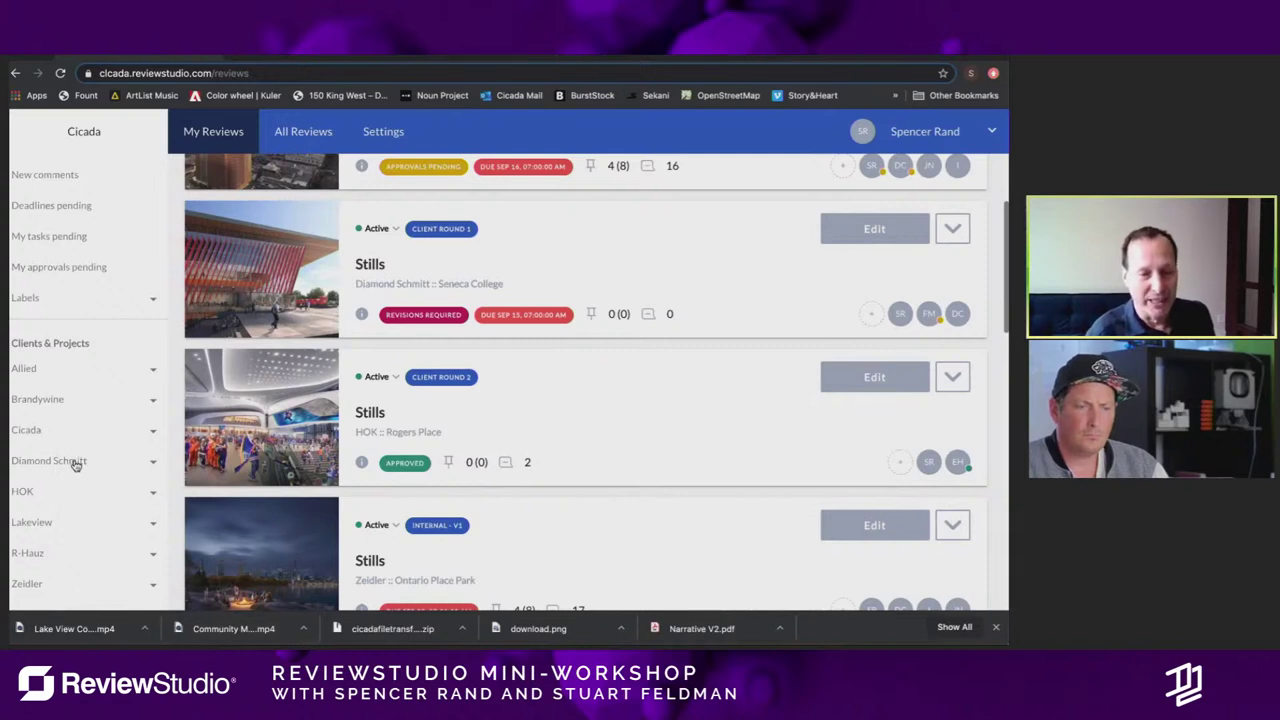
# Step: Look through the open browser tabs and bring up the ReviewStudio home page
pyautogui.click(668, 58)
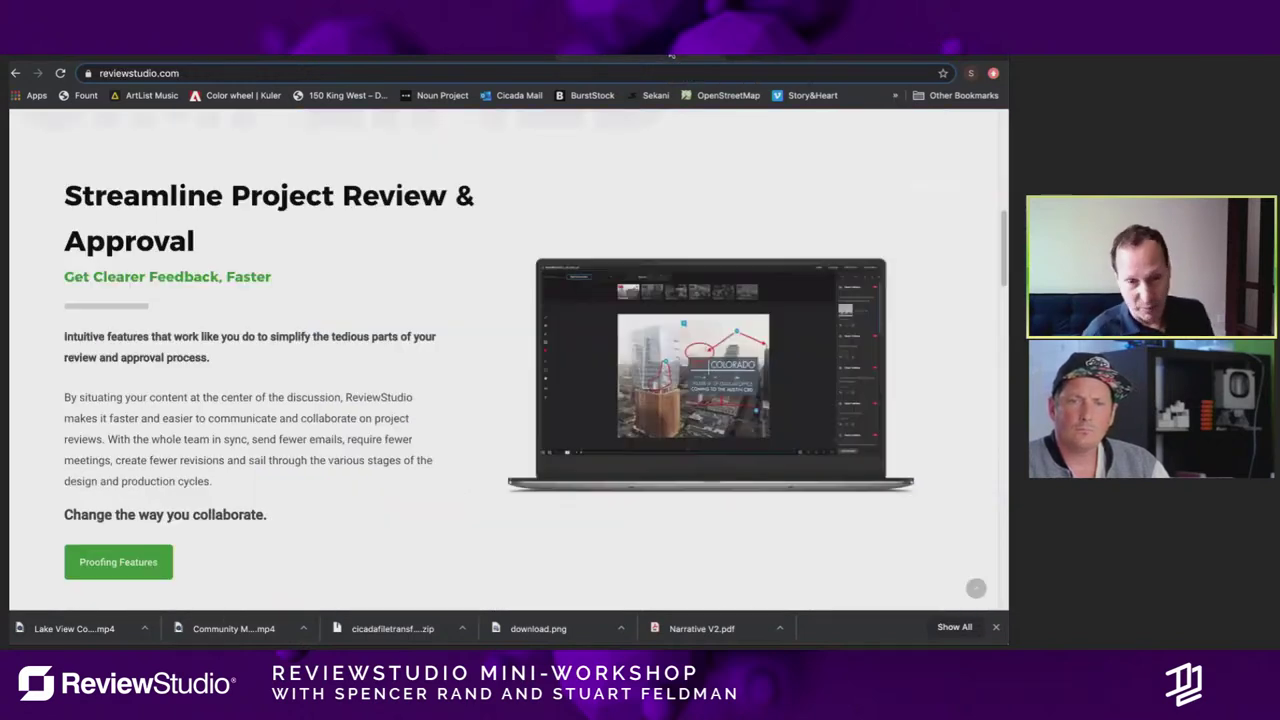
pyautogui.click(495, 58)
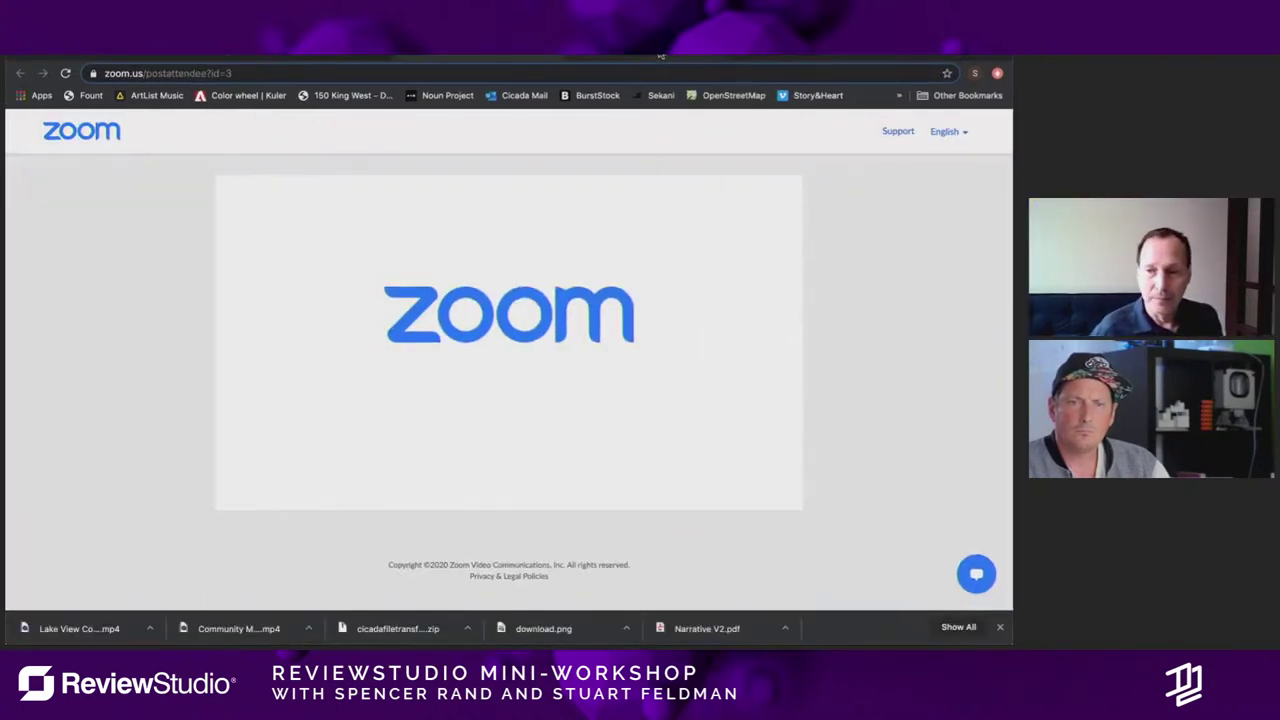
pyautogui.click(662, 58)
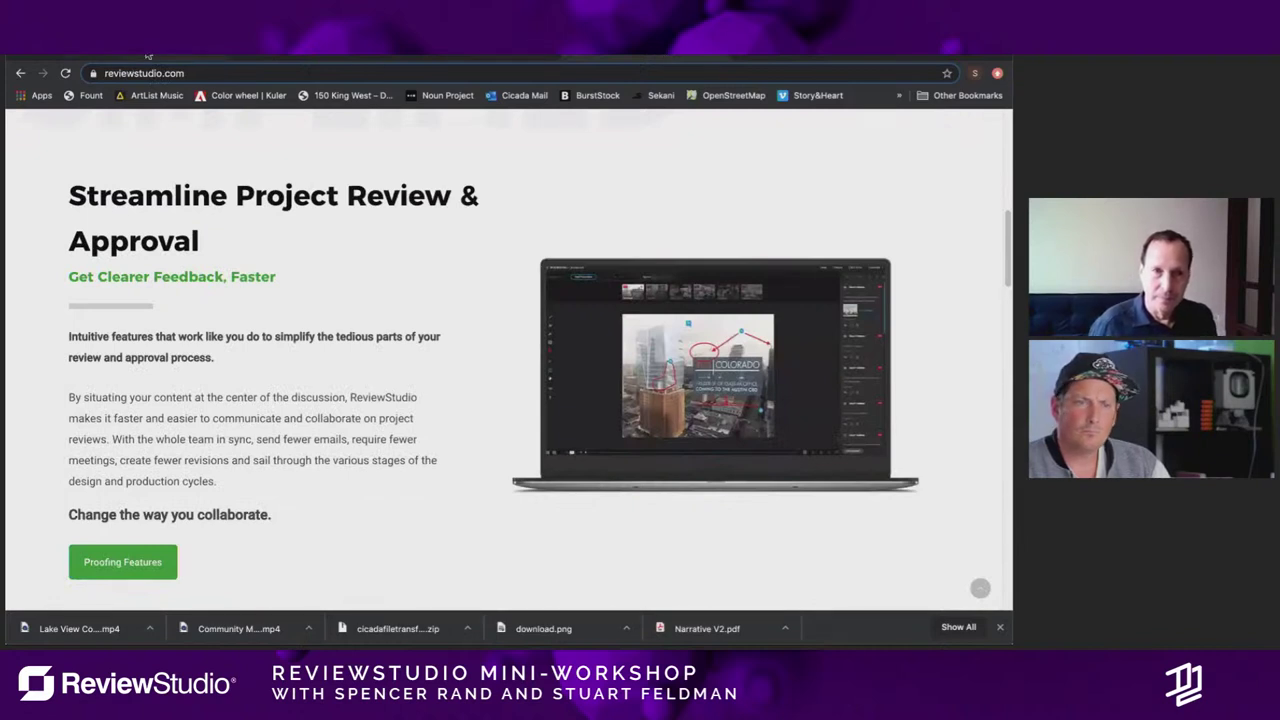
pyautogui.click(209, 58)
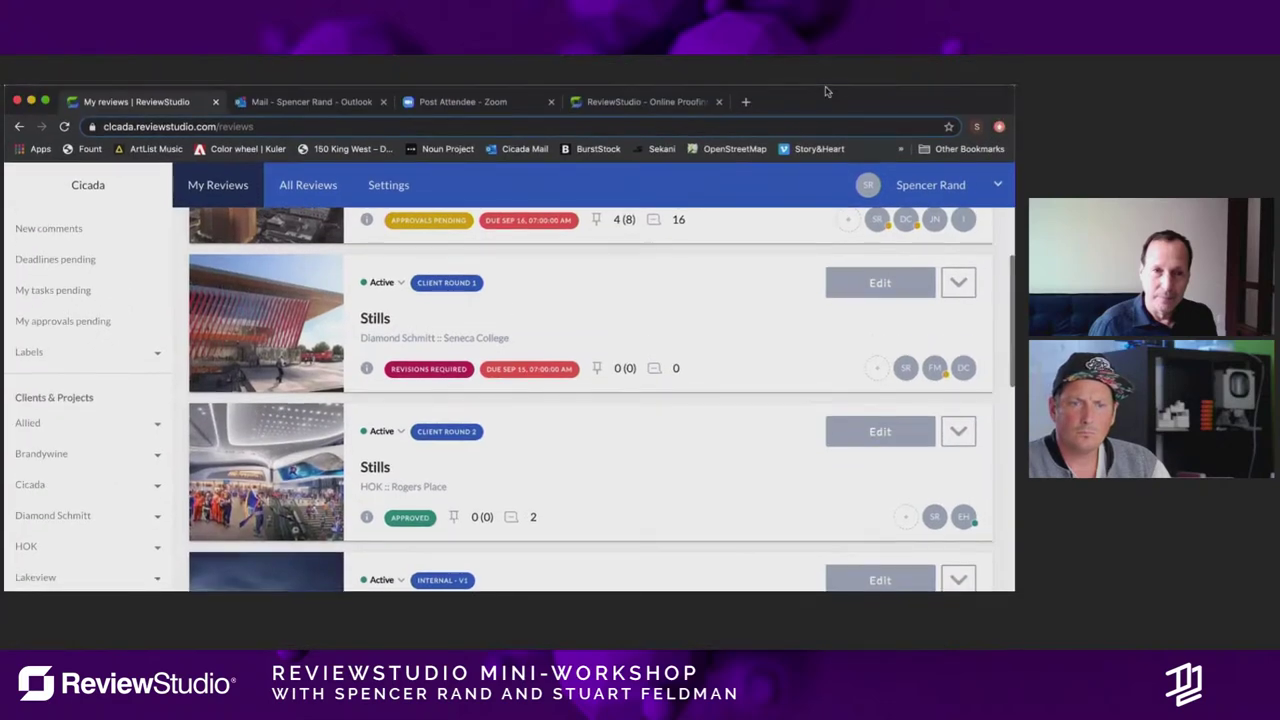
pyautogui.hotkey('ctrl', 'shift', 'Tab')
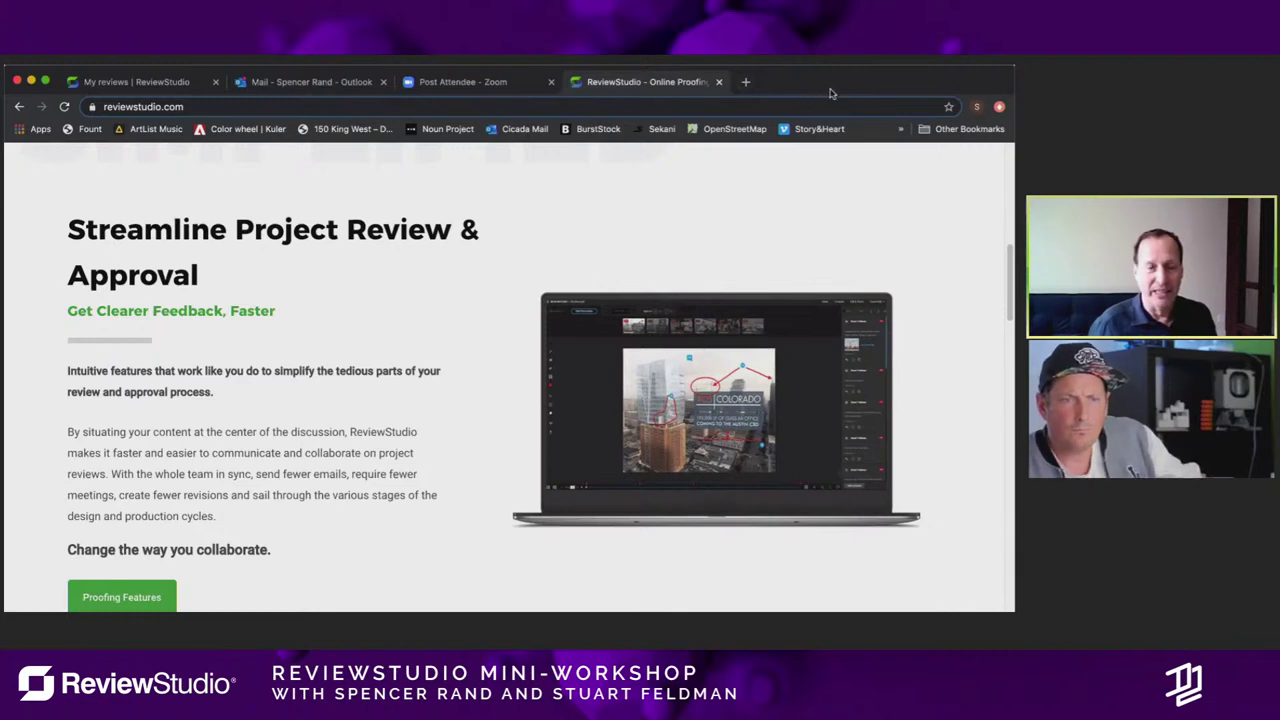
pyautogui.press('super+a')
pyautogui.scroll(10, 811, 166)
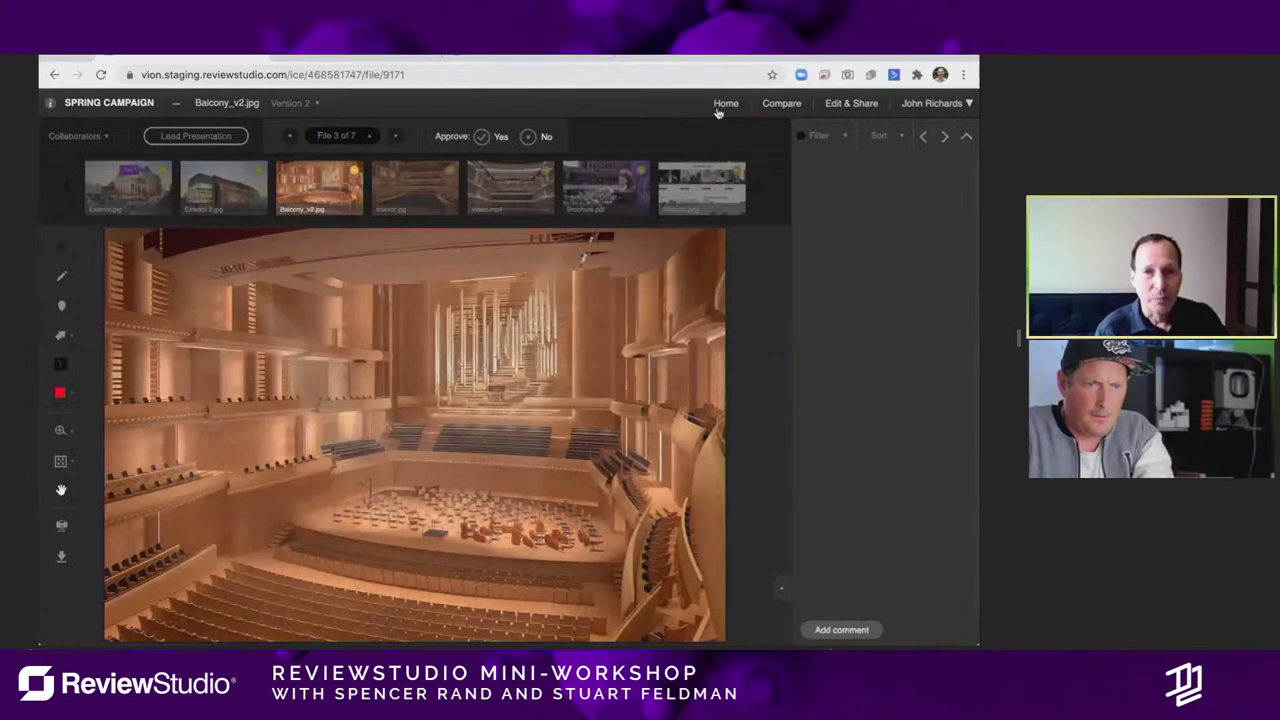
# Step: Leave the Spring Campaign review for the reviews overview and look through the reviews with pending deadlines
pyautogui.click(720, 110)
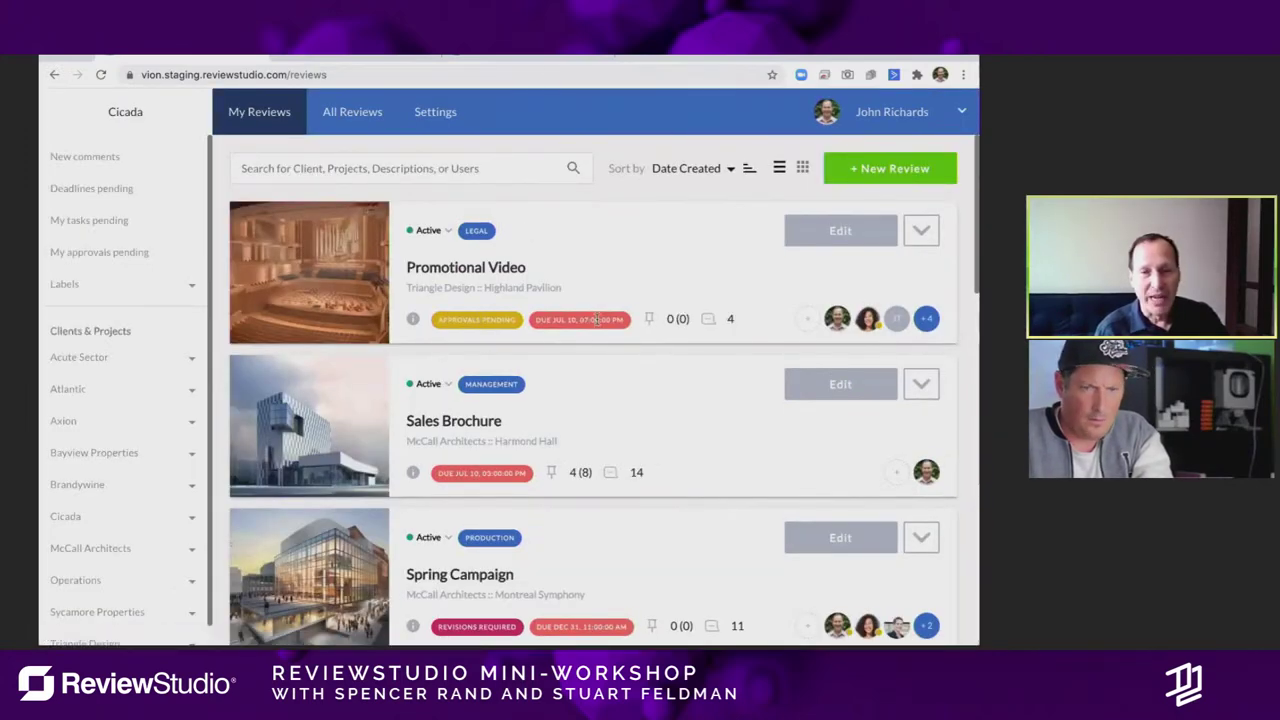
pyautogui.click(82, 199)
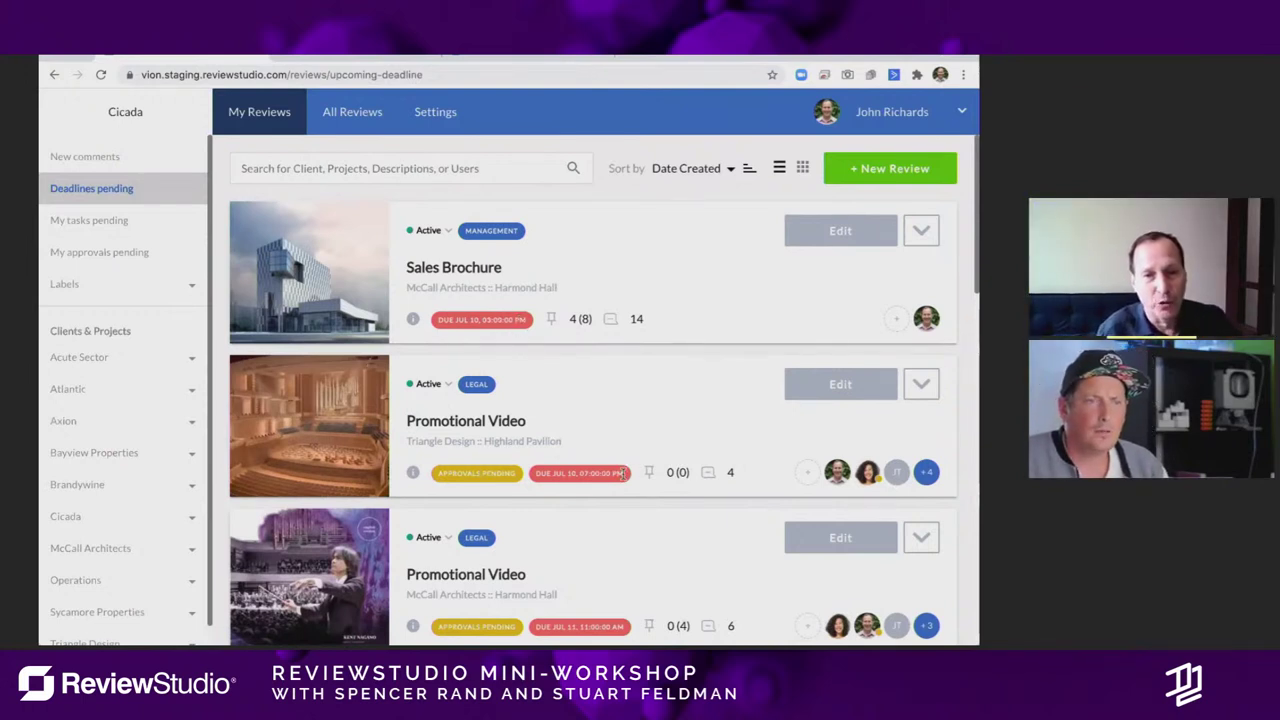
pyautogui.scroll(-2, 594, 443)
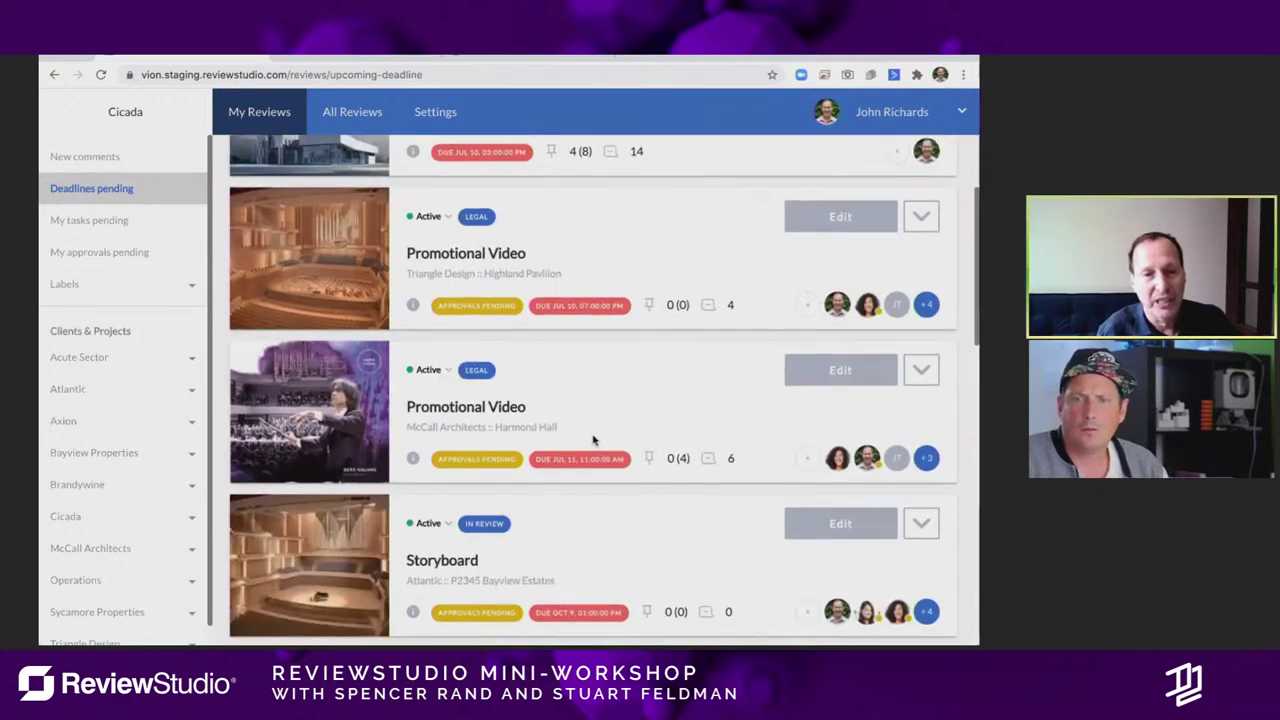
pyautogui.scroll(-3, 594, 443)
pyautogui.scroll(5, 591, 409)
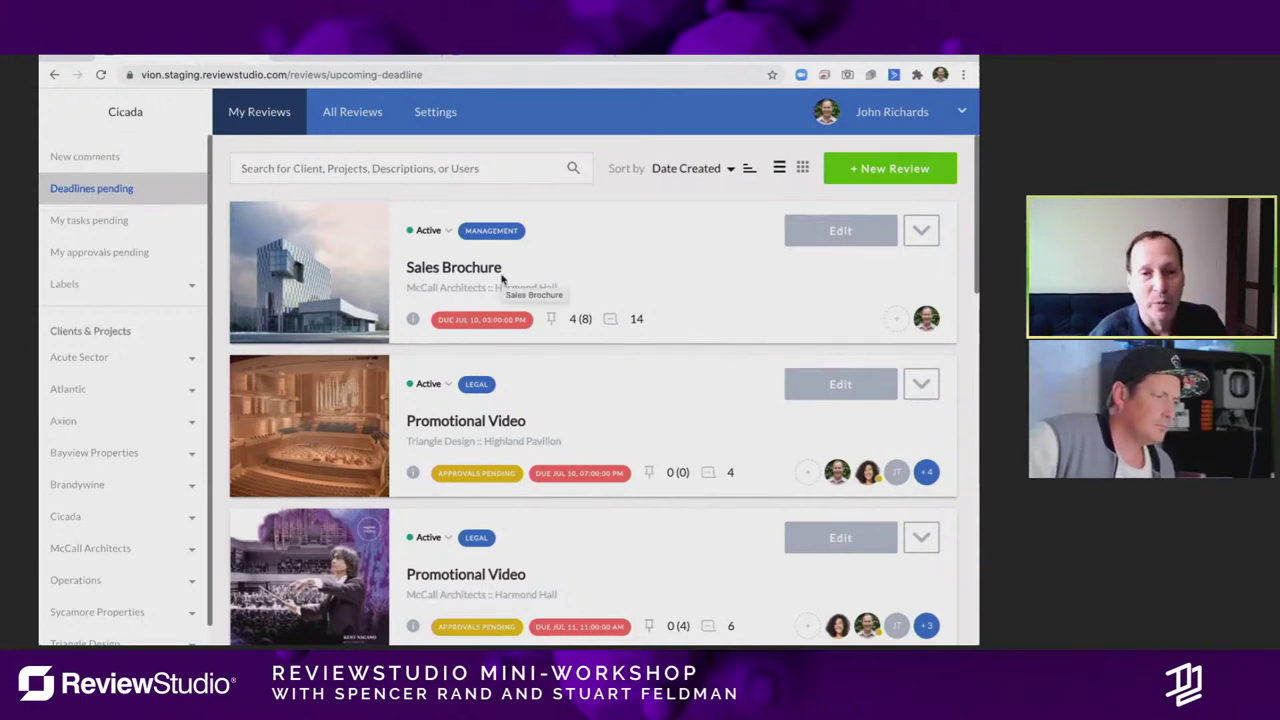
# Step: Open zapier.com in the current tab and look over the introduction of its home page
pyautogui.click(484, 77)
pyautogui.write('zapi')
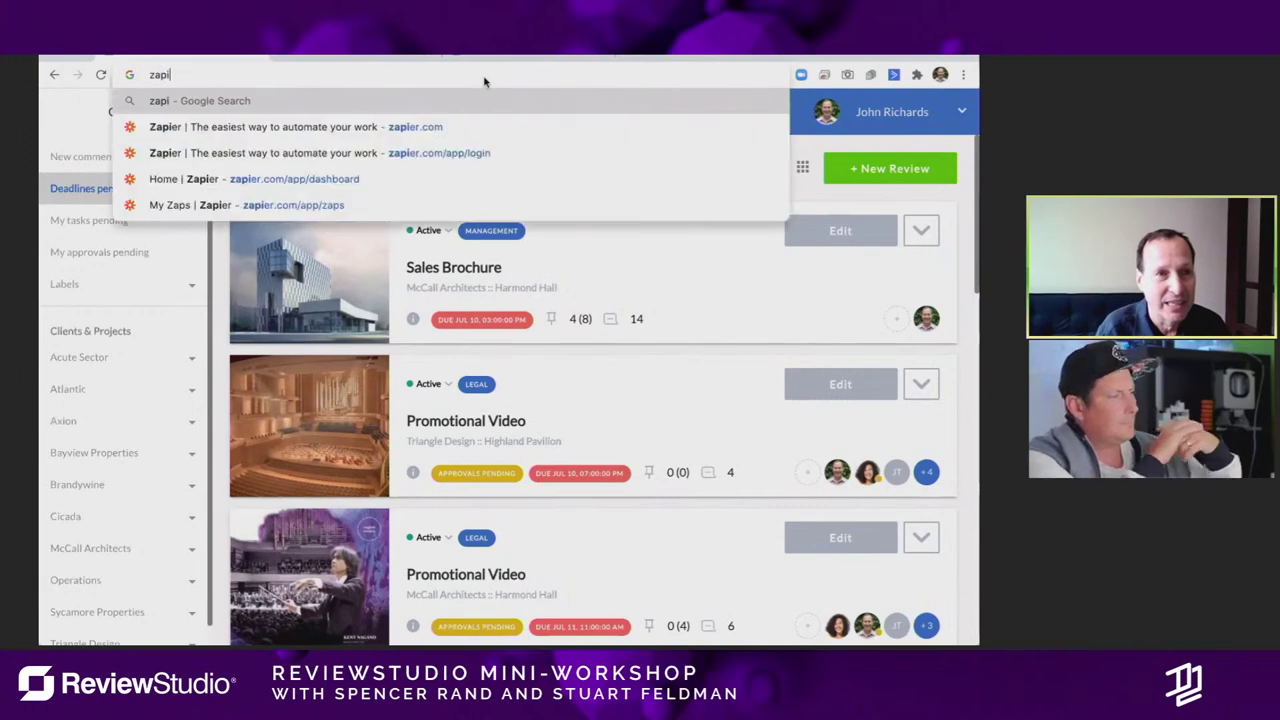
pyautogui.write('er.com')
pyautogui.press('Return')
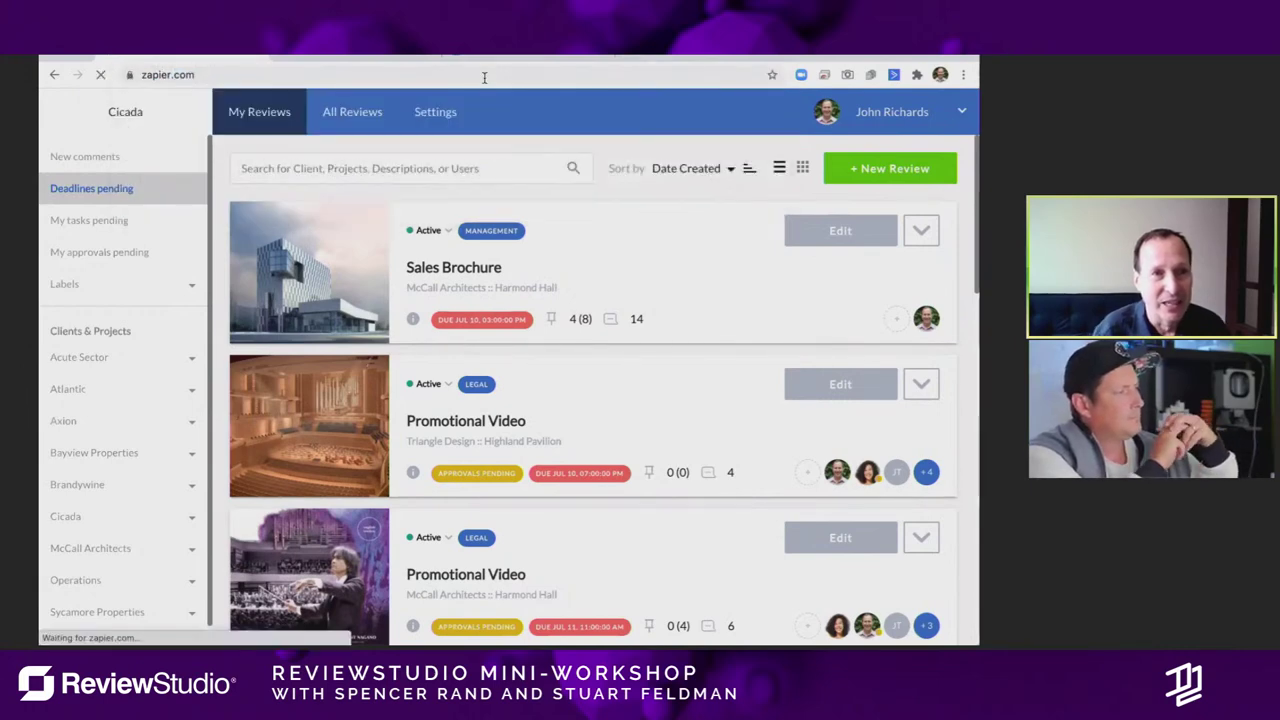
pyautogui.scroll(-5, 569, 334)
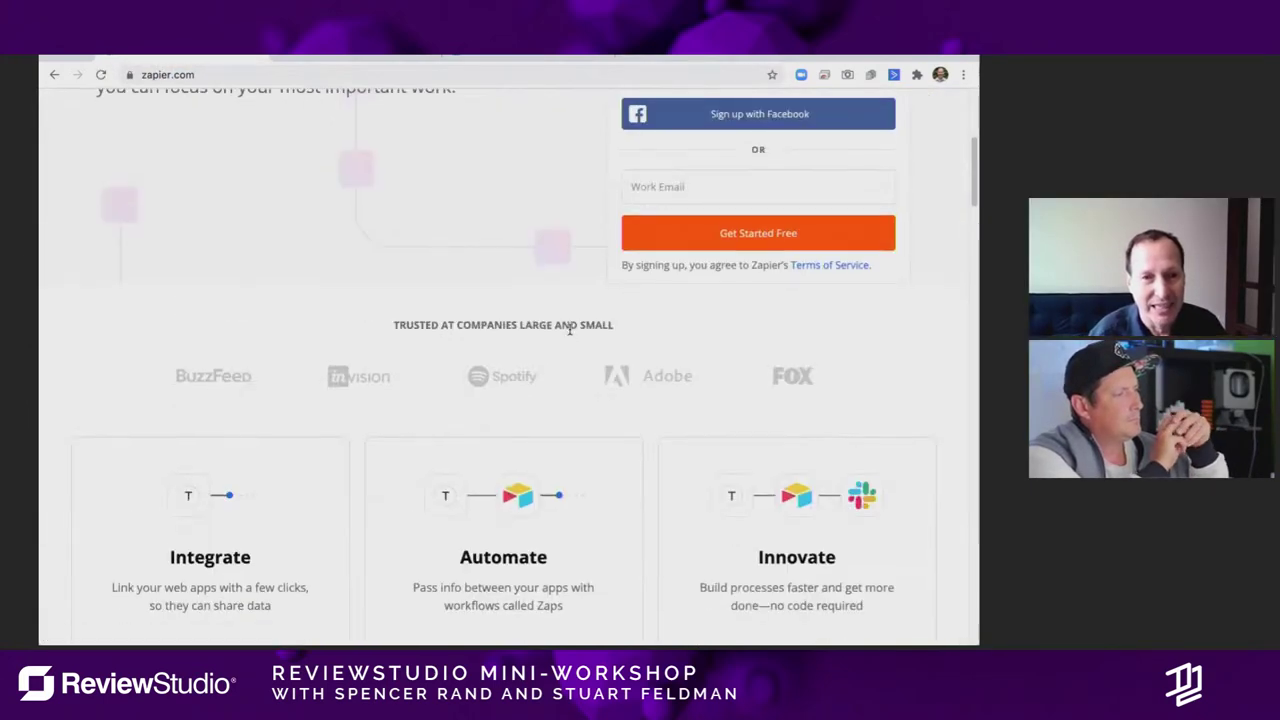
pyautogui.scroll(5, 569, 334)
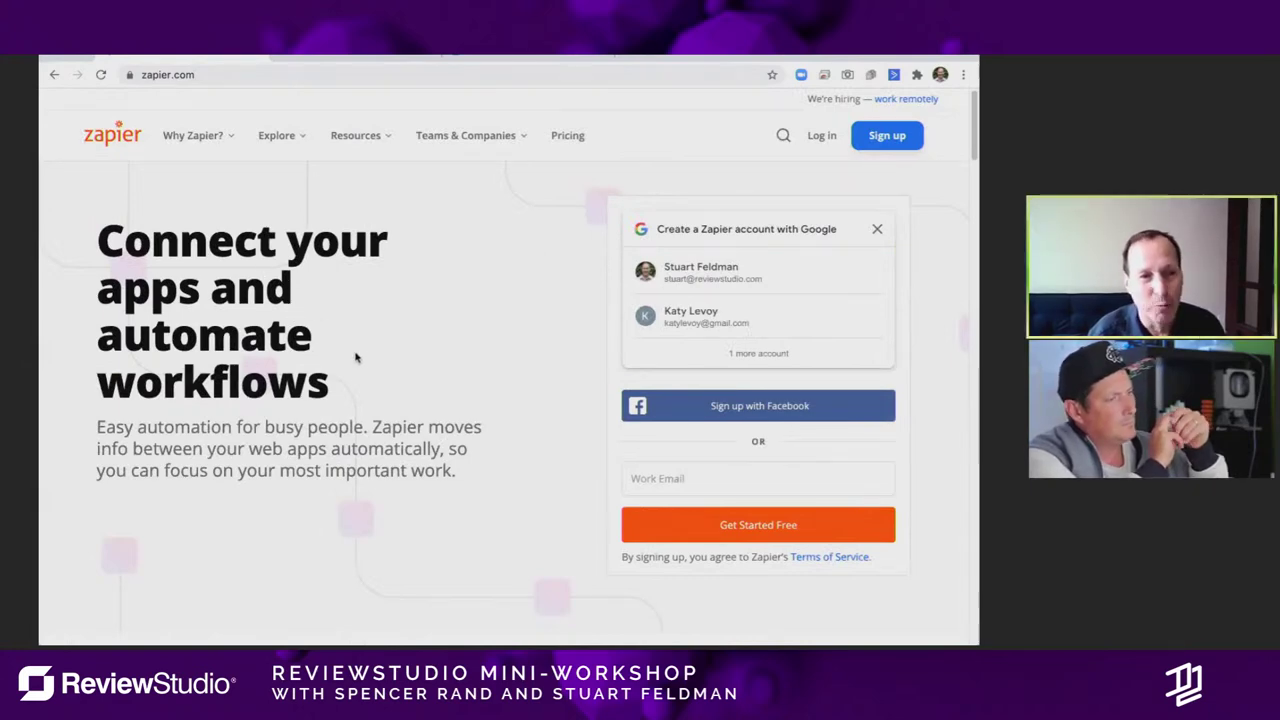
# Step: Examine the Gmail, Dropbox and Slack workflow example in the section on how Zaps connect everyday apps
pyautogui.scroll(-3, 357, 357)
pyautogui.scroll(-3, 548, 400)
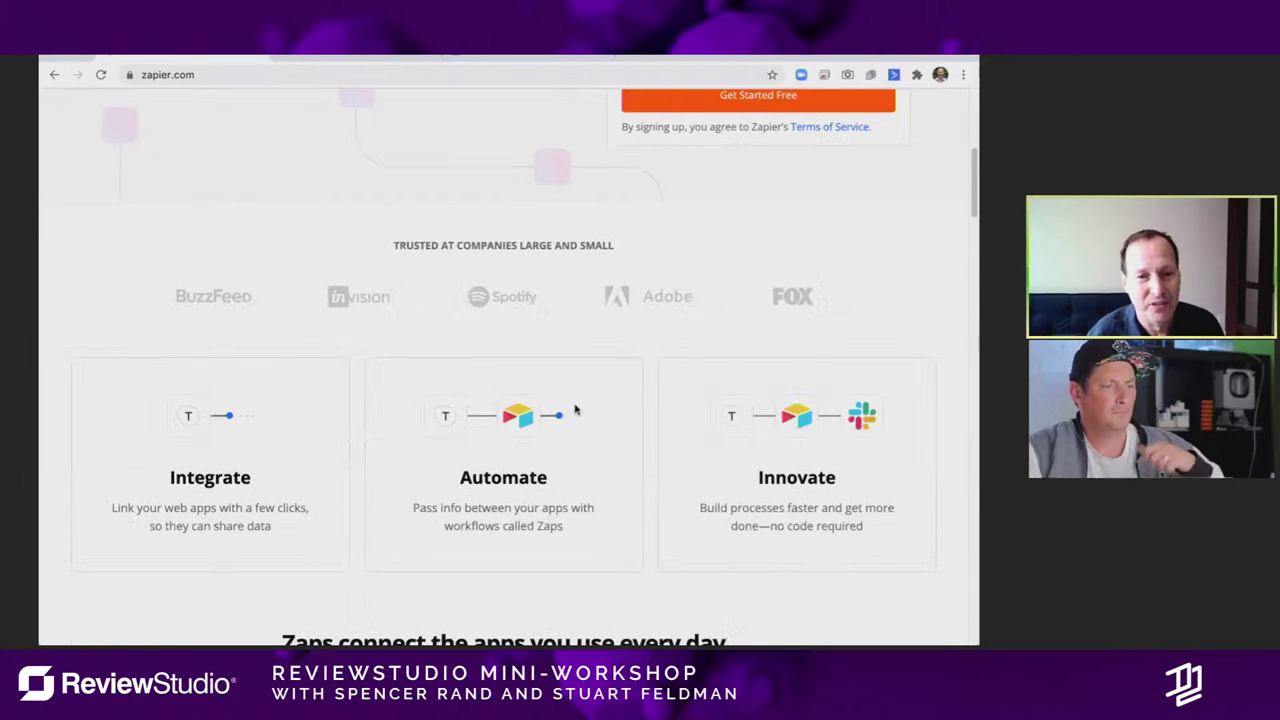
pyautogui.scroll(-2, 530, 380)
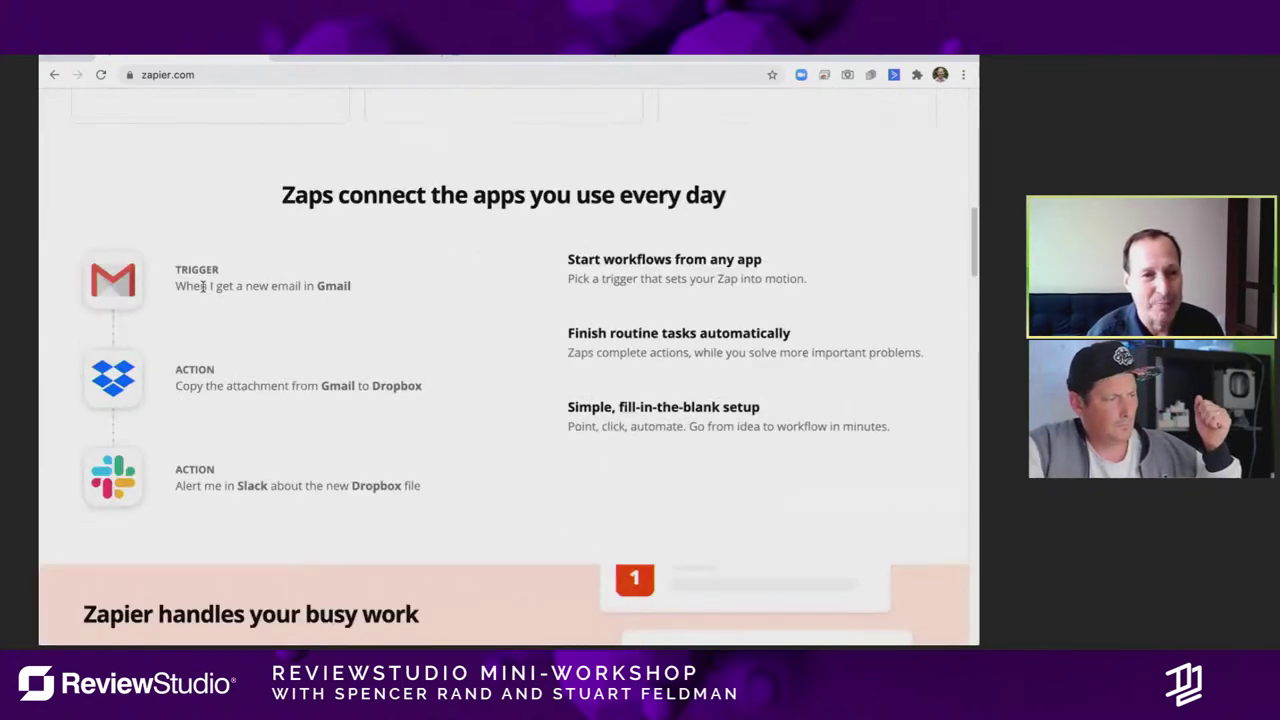
pyautogui.scroll(-1, 300, 312)
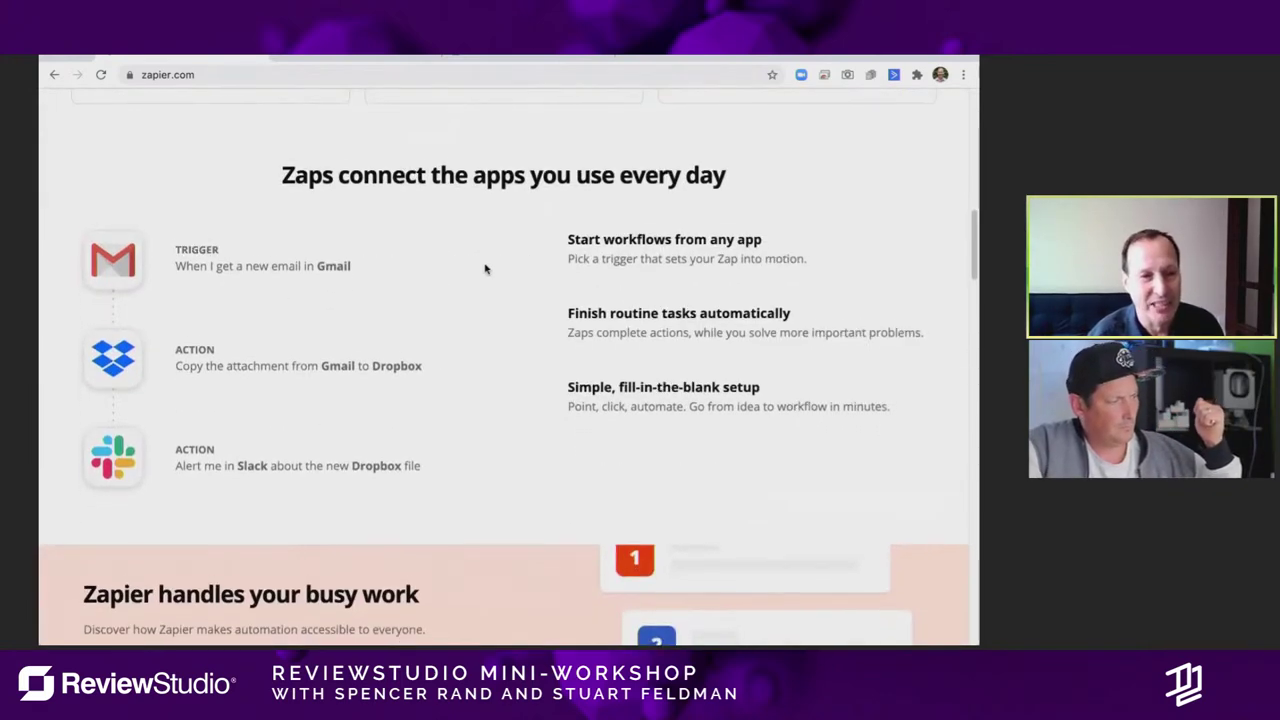
pyautogui.scroll(-1, 528, 282)
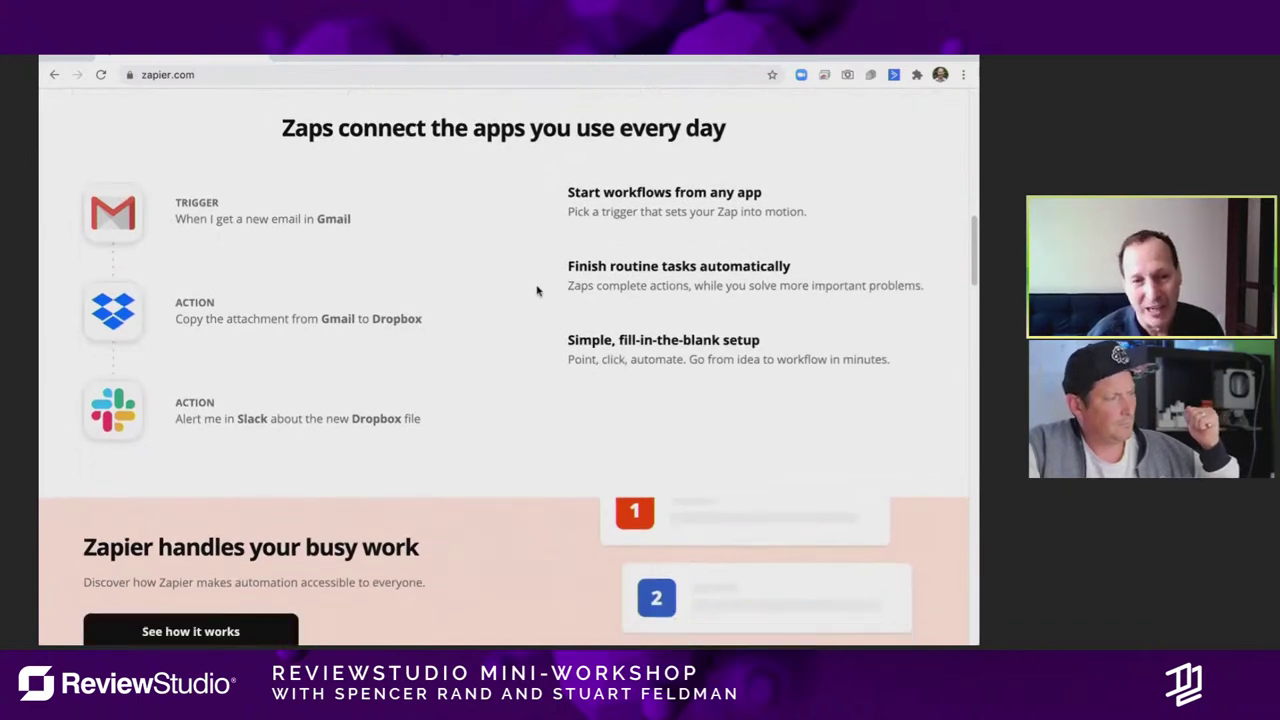
pyautogui.scroll(-1, 540, 290)
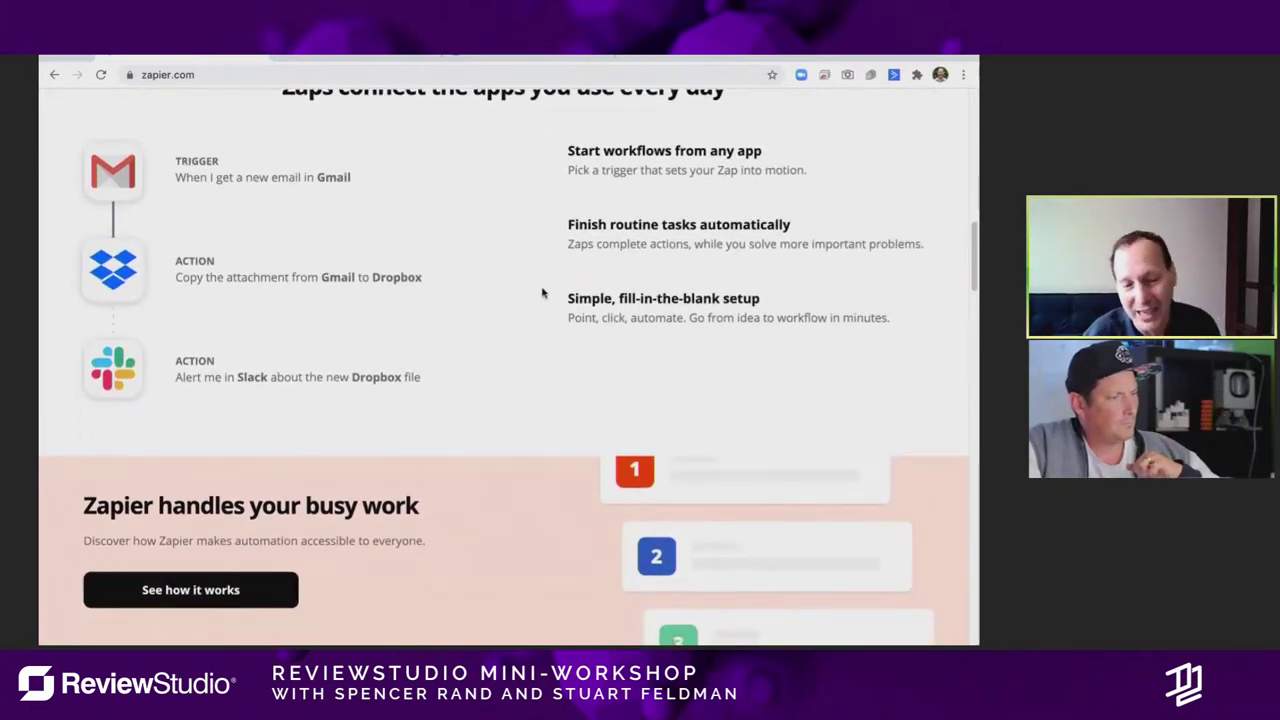
pyautogui.scroll(-1, 555, 304)
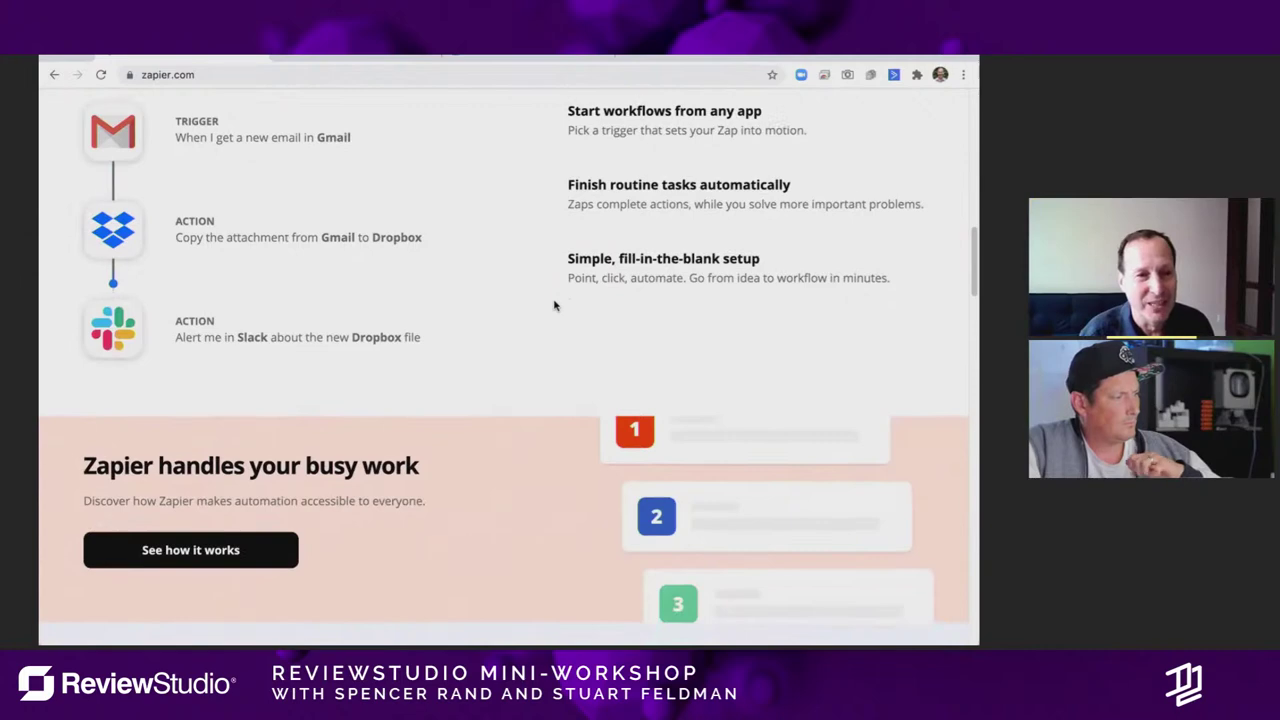
pyautogui.scroll(4, 414, 250)
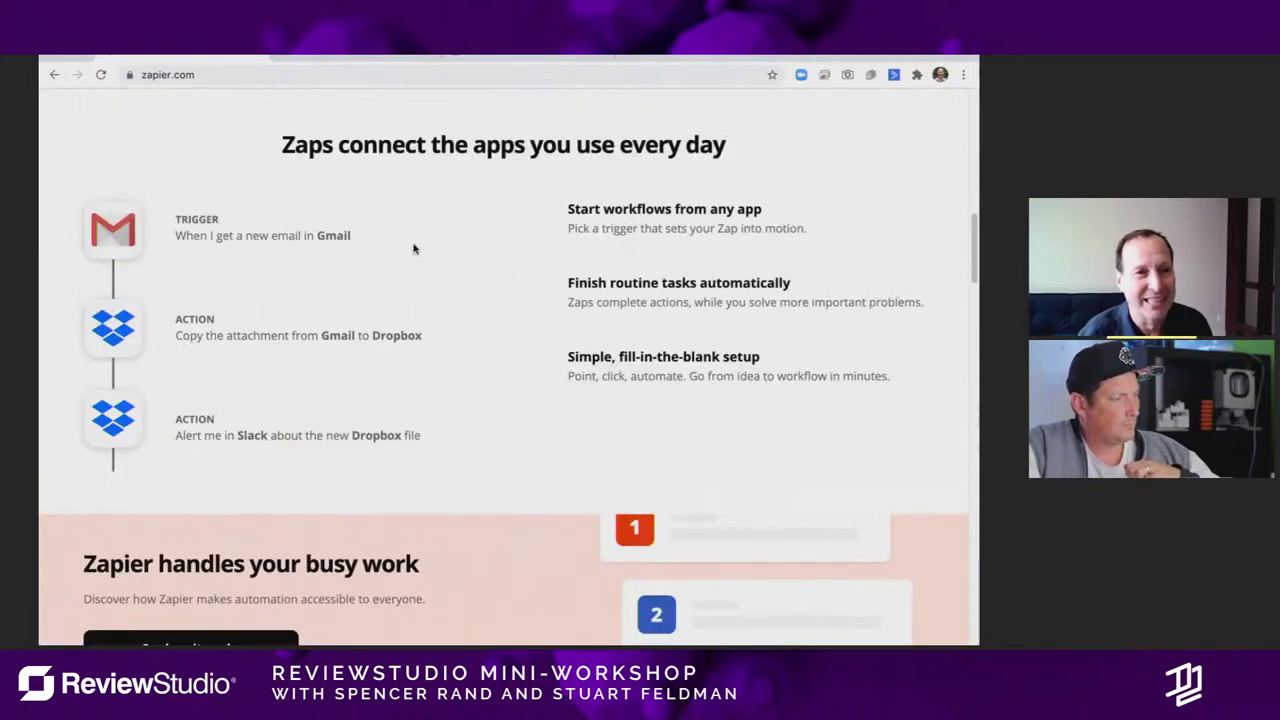
# Step: Look at the section listing the apps Zapier connects, and return to the trigger and action example
pyautogui.scroll(-1, 435, 385)
pyautogui.scroll(-1, 452, 401)
pyautogui.scroll(-5, 470, 400)
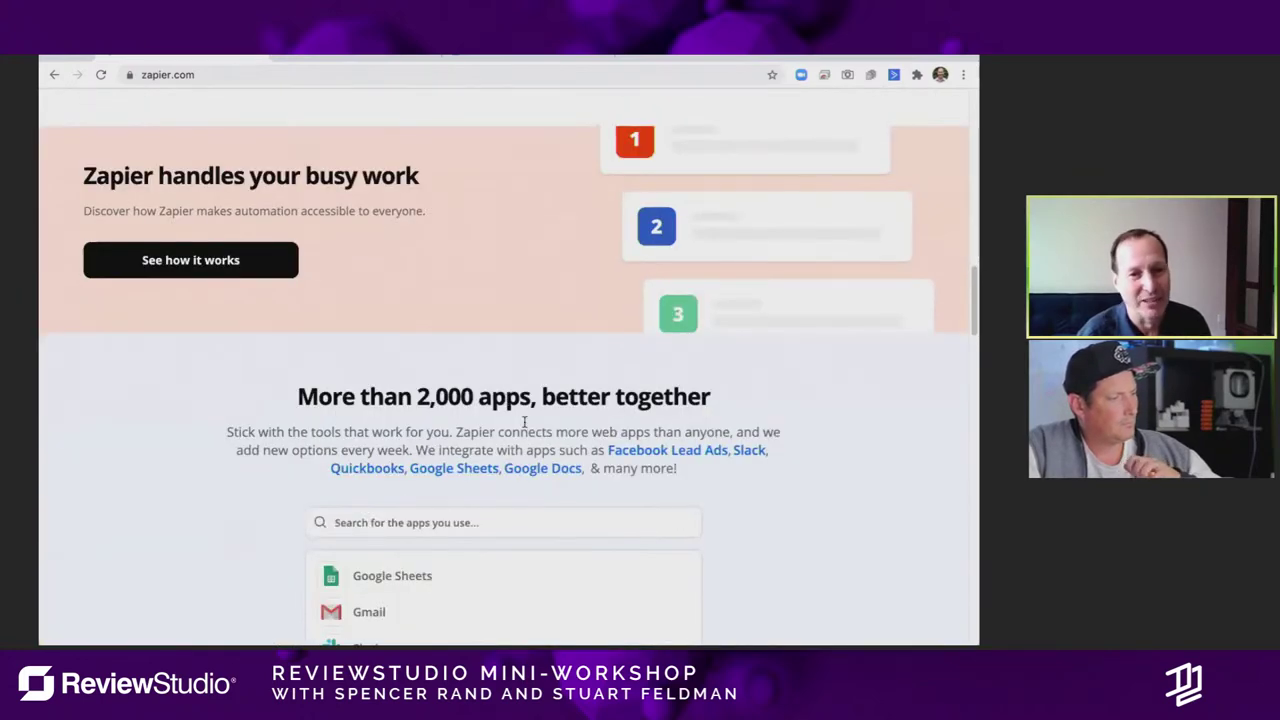
pyautogui.scroll(-3, 517, 423)
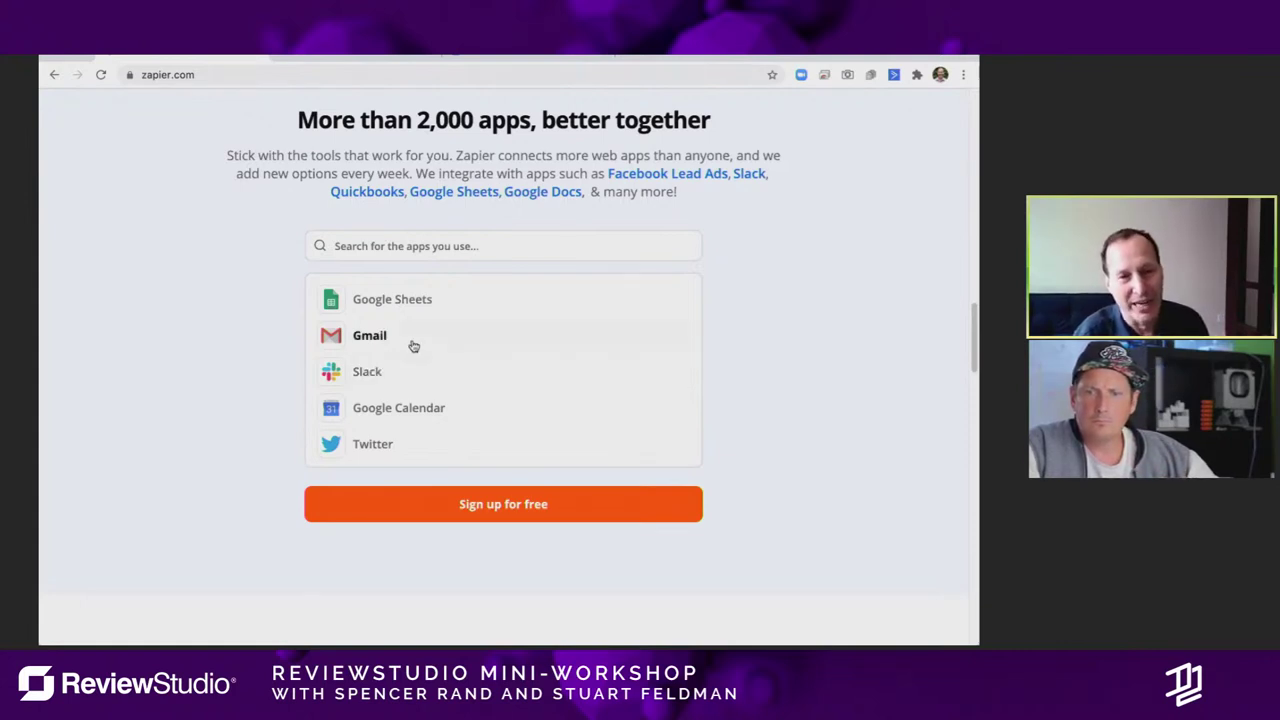
pyautogui.scroll(1, 707, 305)
pyautogui.scroll(5, 707, 305)
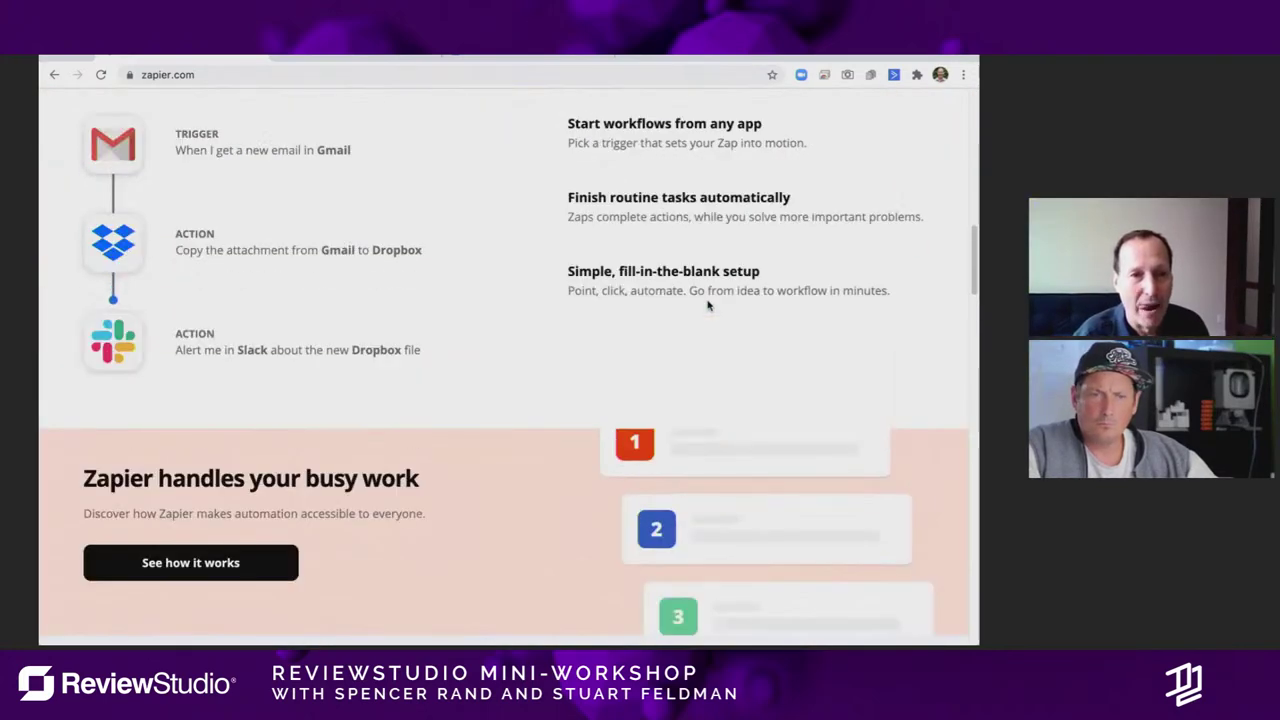
pyautogui.scroll(1, 707, 305)
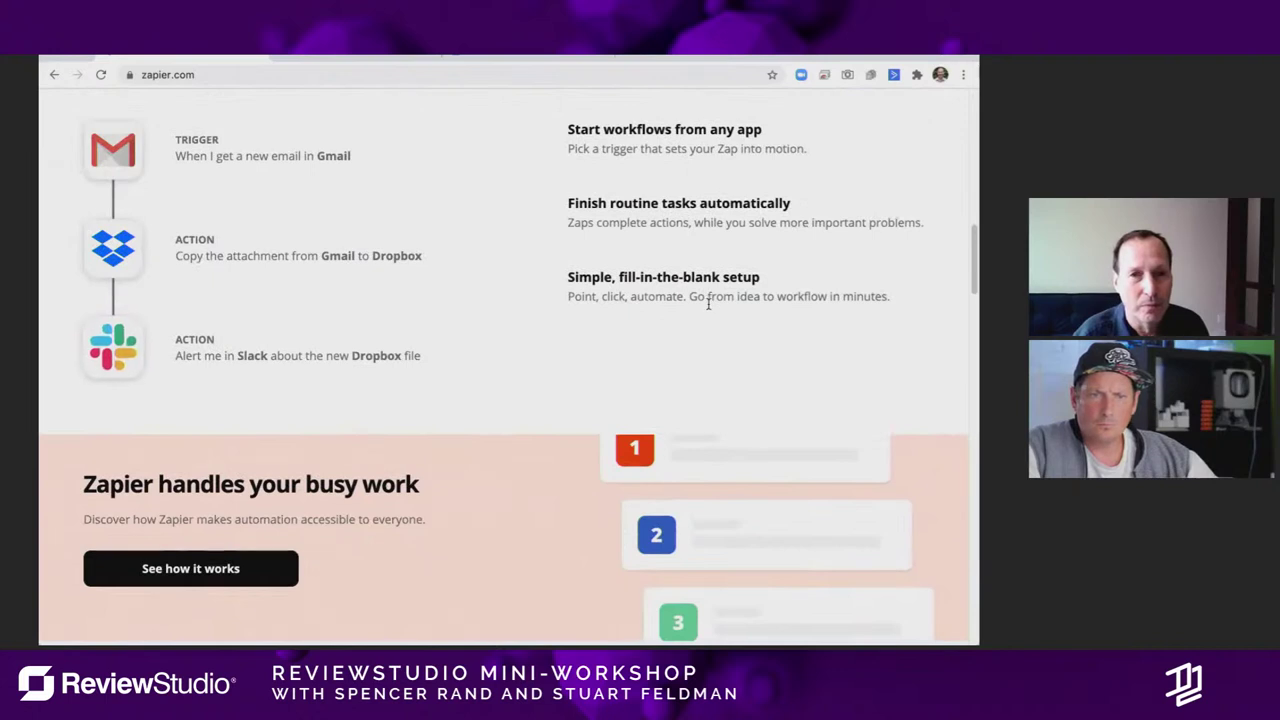
pyautogui.scroll(1, 740, 336)
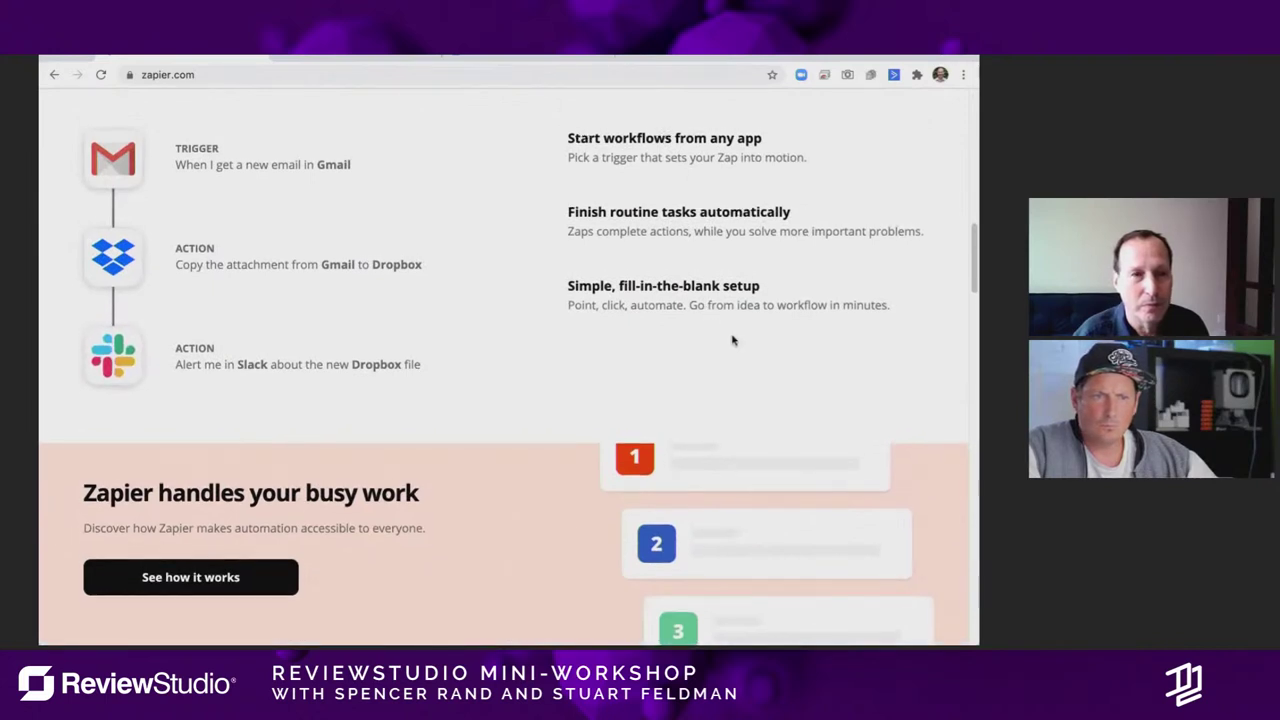
pyautogui.scroll(-1, 728, 338)
pyautogui.scroll(-3, 723, 333)
pyautogui.scroll(-1, 723, 333)
pyautogui.scroll(-2, 707, 316)
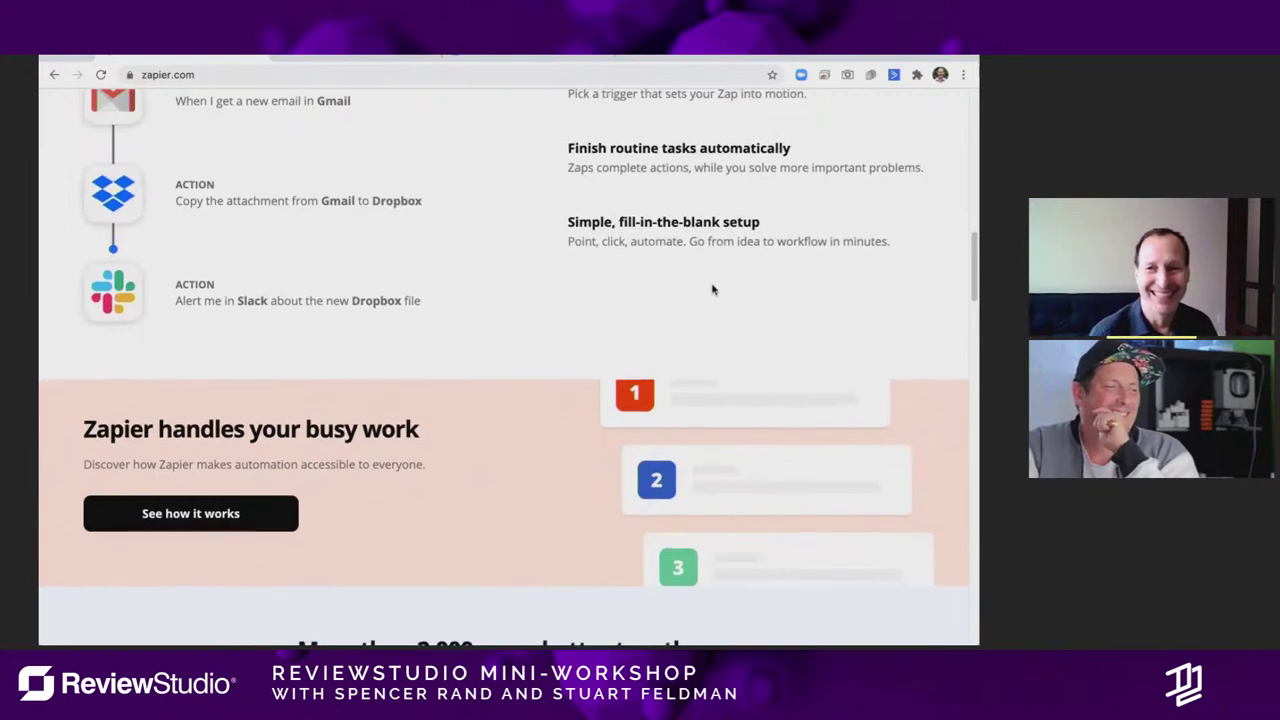
pyautogui.scroll(-1, 710, 285)
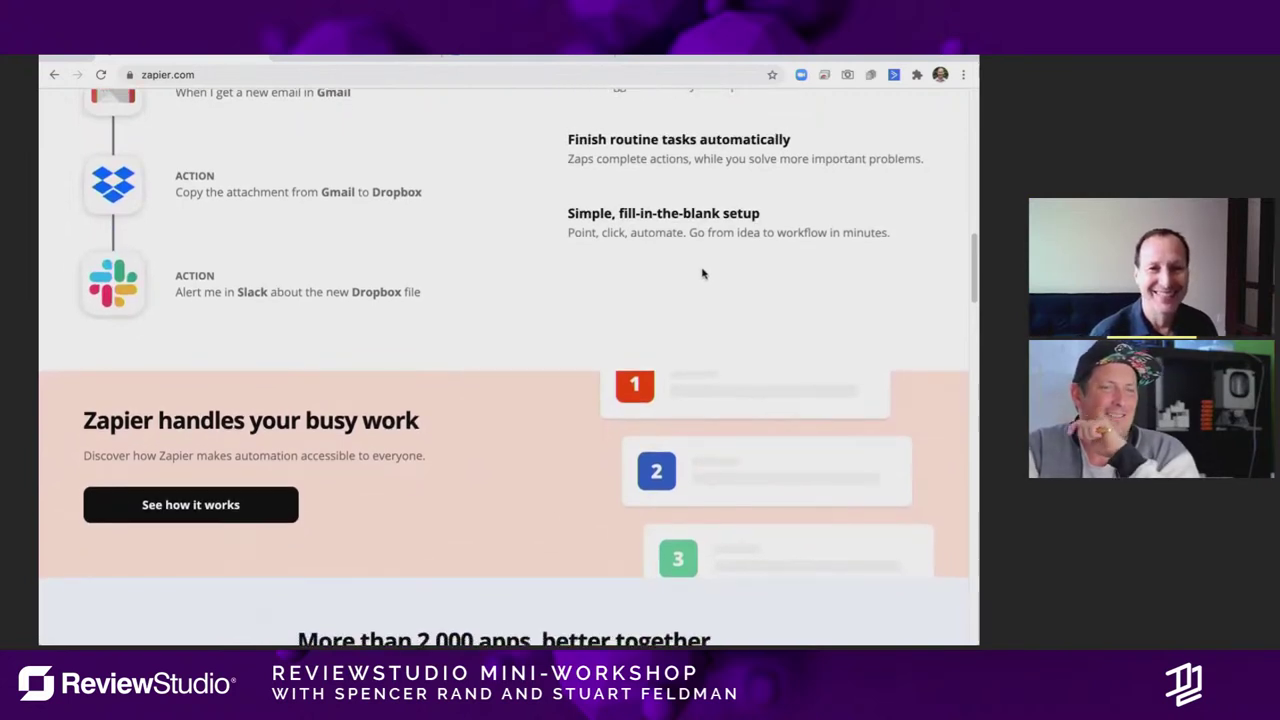
pyautogui.scroll(-1, 702, 273)
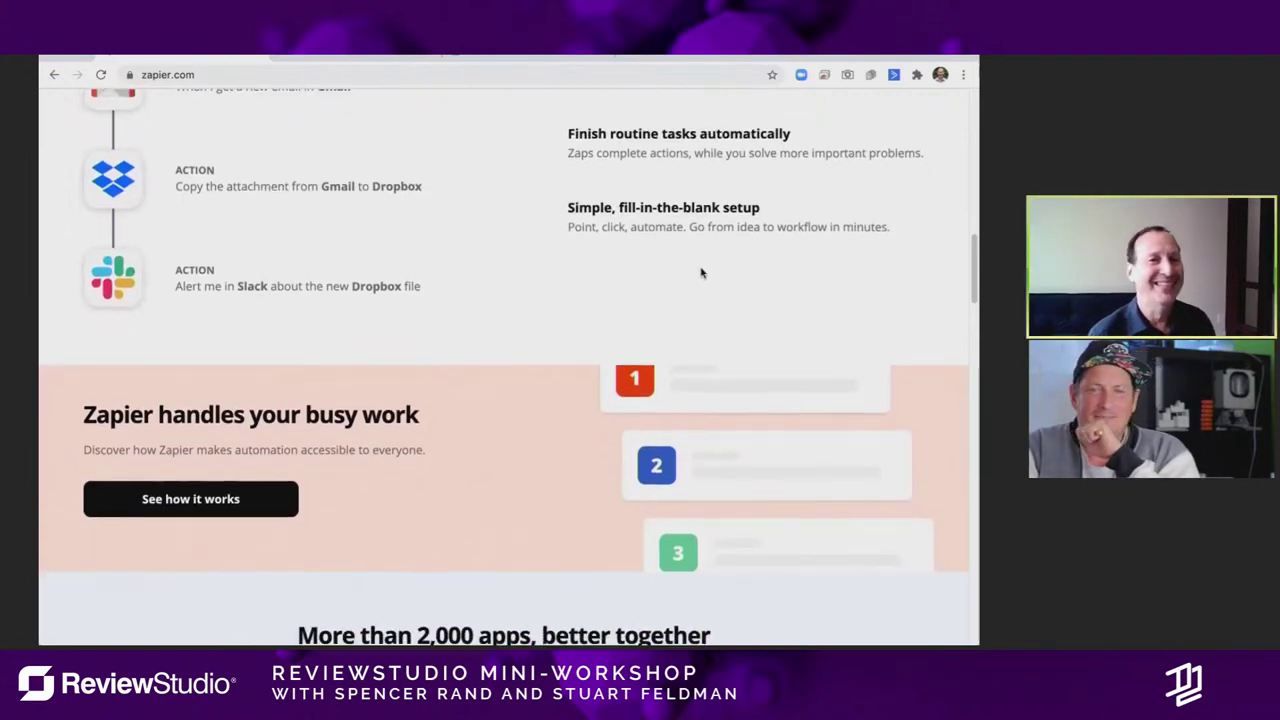
# Step: Return to the introduction and sign-up form at the beginning of the Zapier home page
pyautogui.scroll(5, 700, 271)
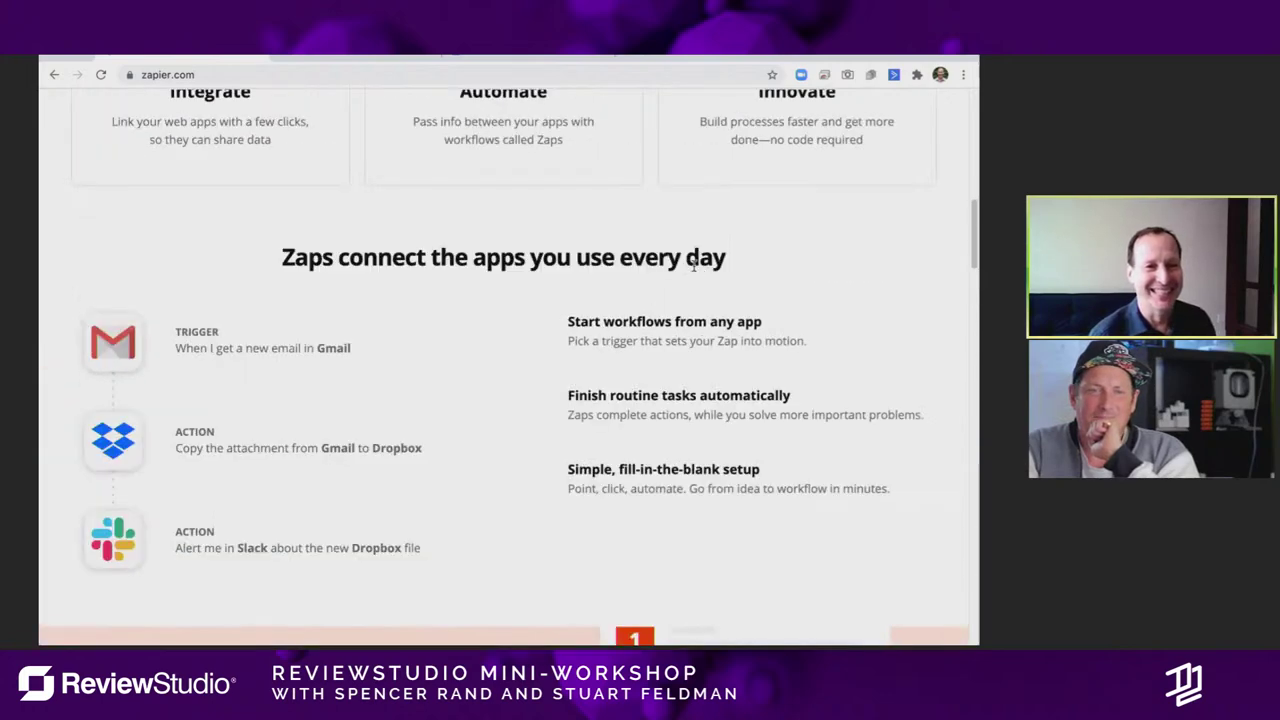
pyautogui.scroll(6, 690, 265)
pyautogui.scroll(5, 674, 265)
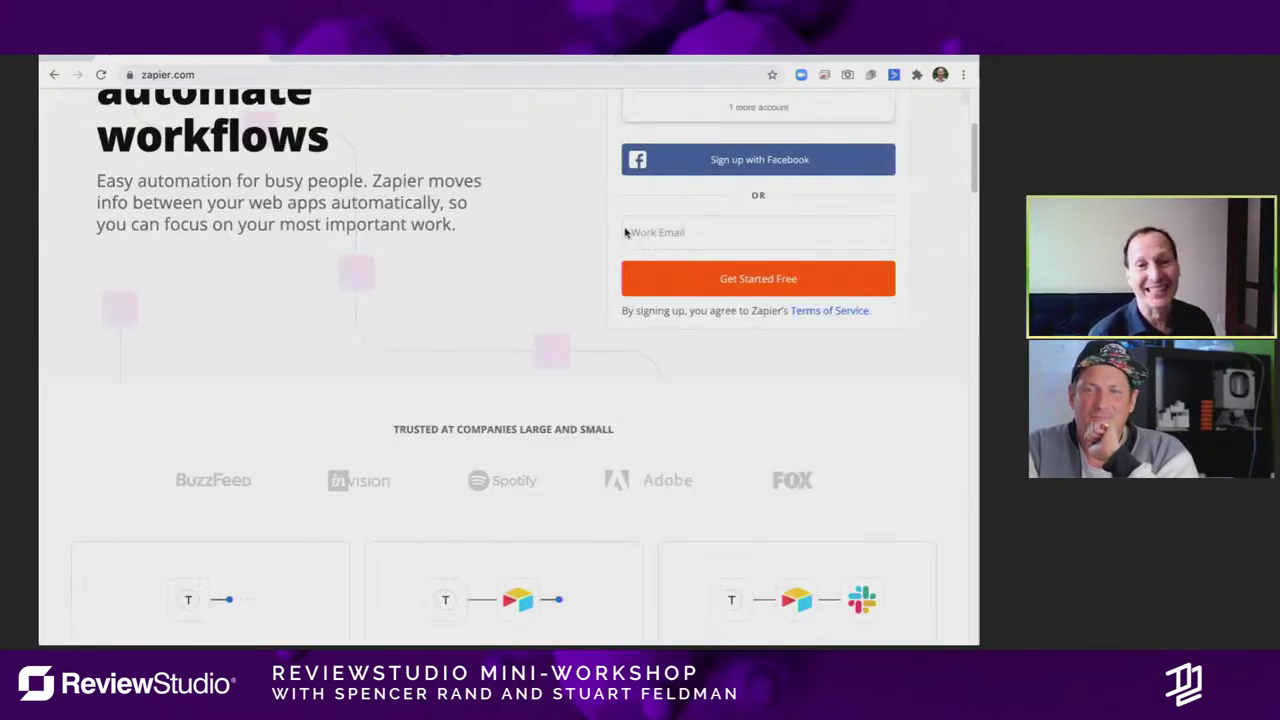
pyautogui.scroll(5, 330, 195)
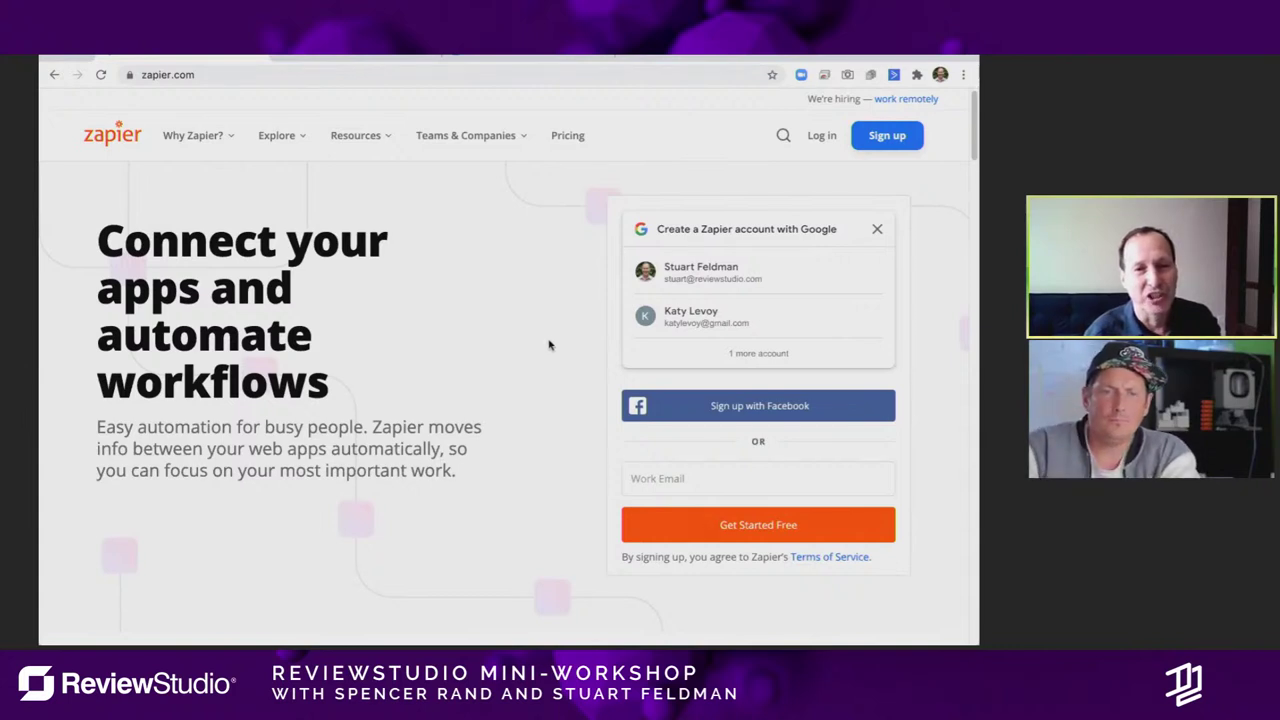
pyautogui.scroll(-1, 555, 348)
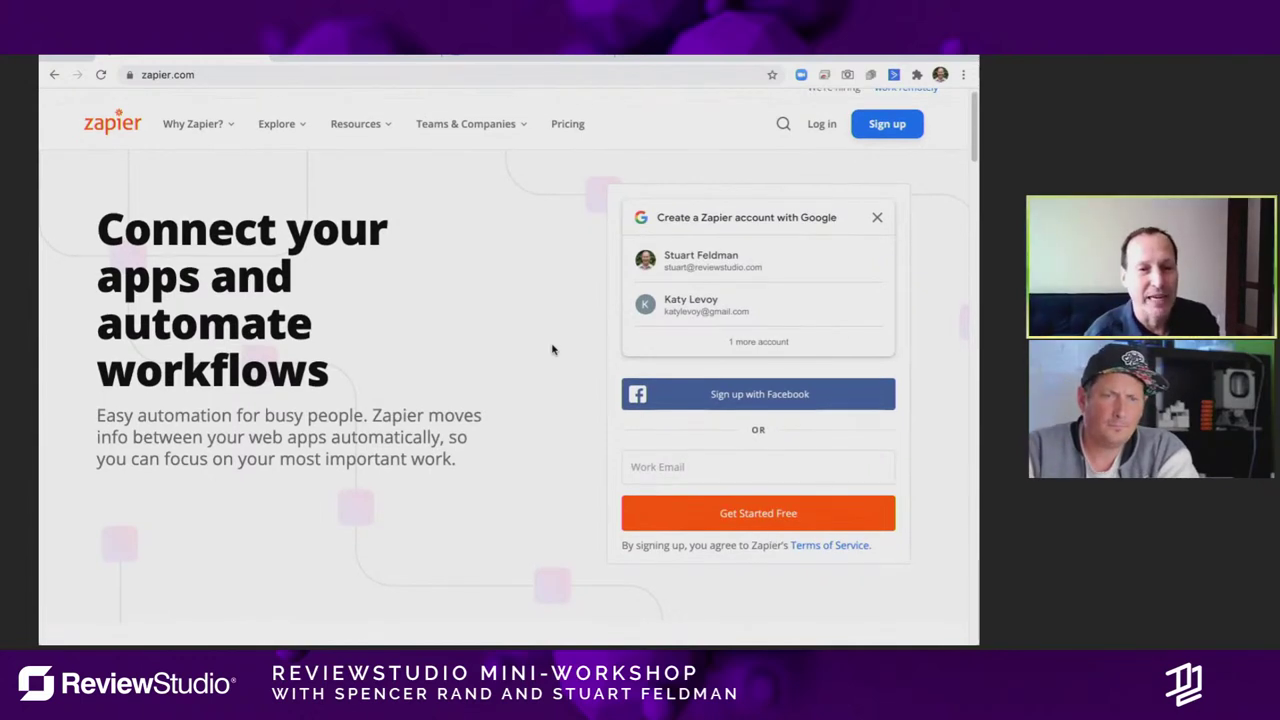
pyautogui.scroll(1, 551, 349)
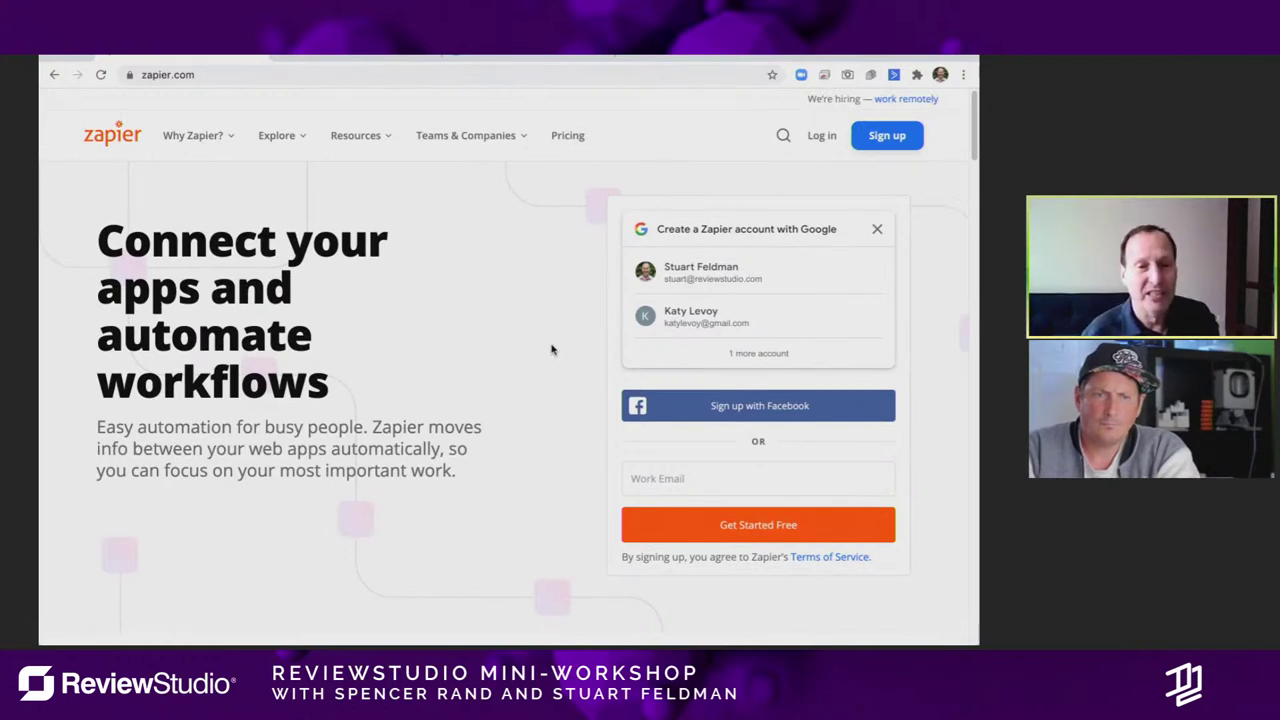
pyautogui.scroll(-1, 551, 349)
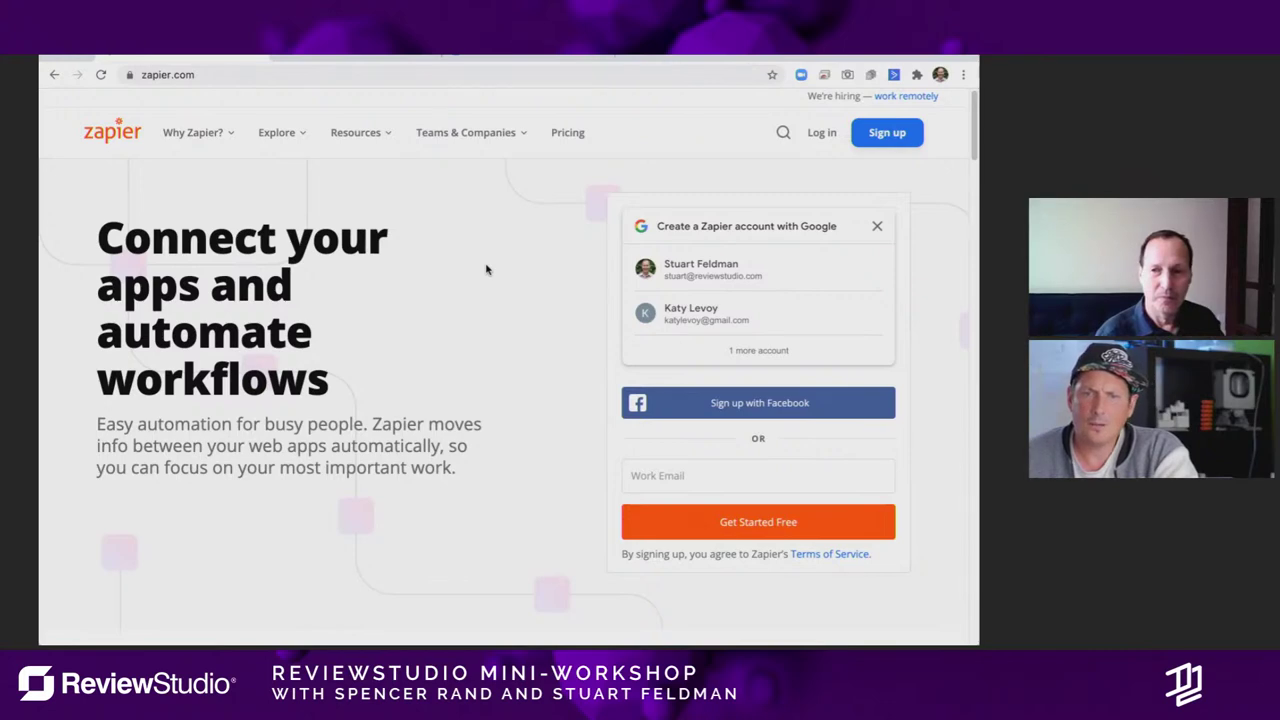
# Step: Open vion.staging.reviewstudio.com in a new tab and view the Exterior.jpg file of the Spring Campaign review
pyautogui.click(337, 59)
pyautogui.click(442, 59)
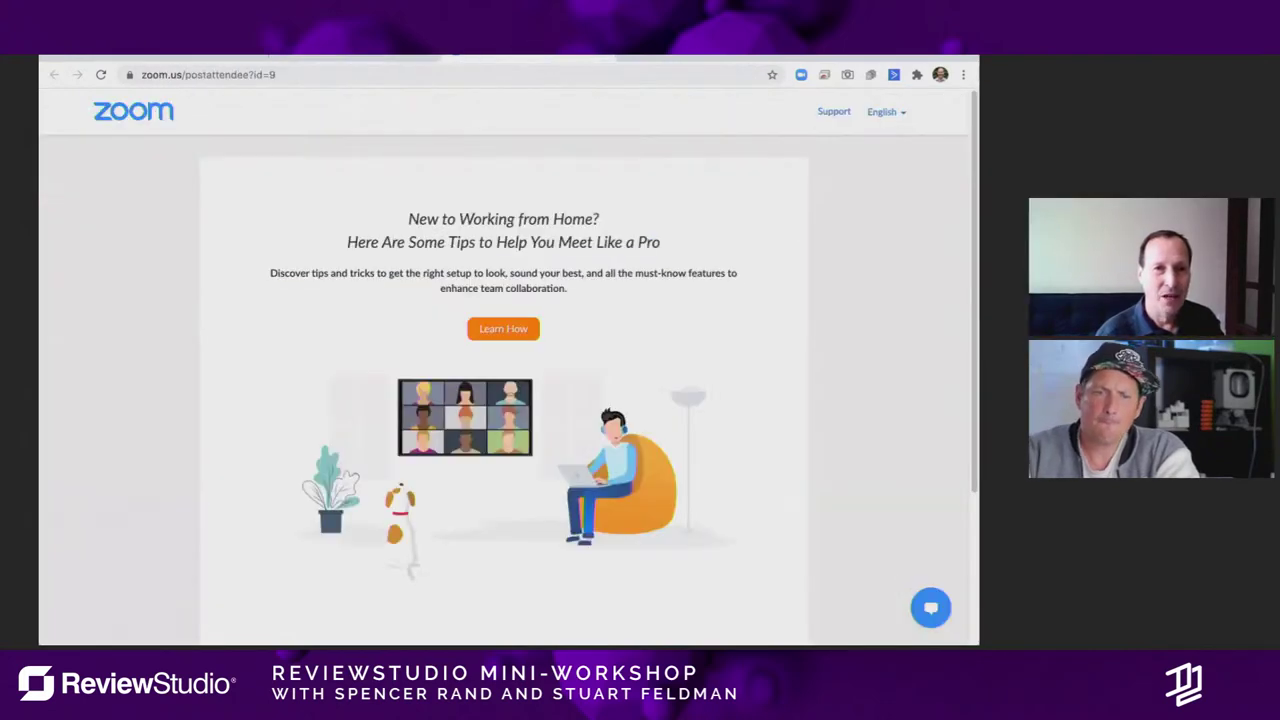
pyautogui.click(337, 59)
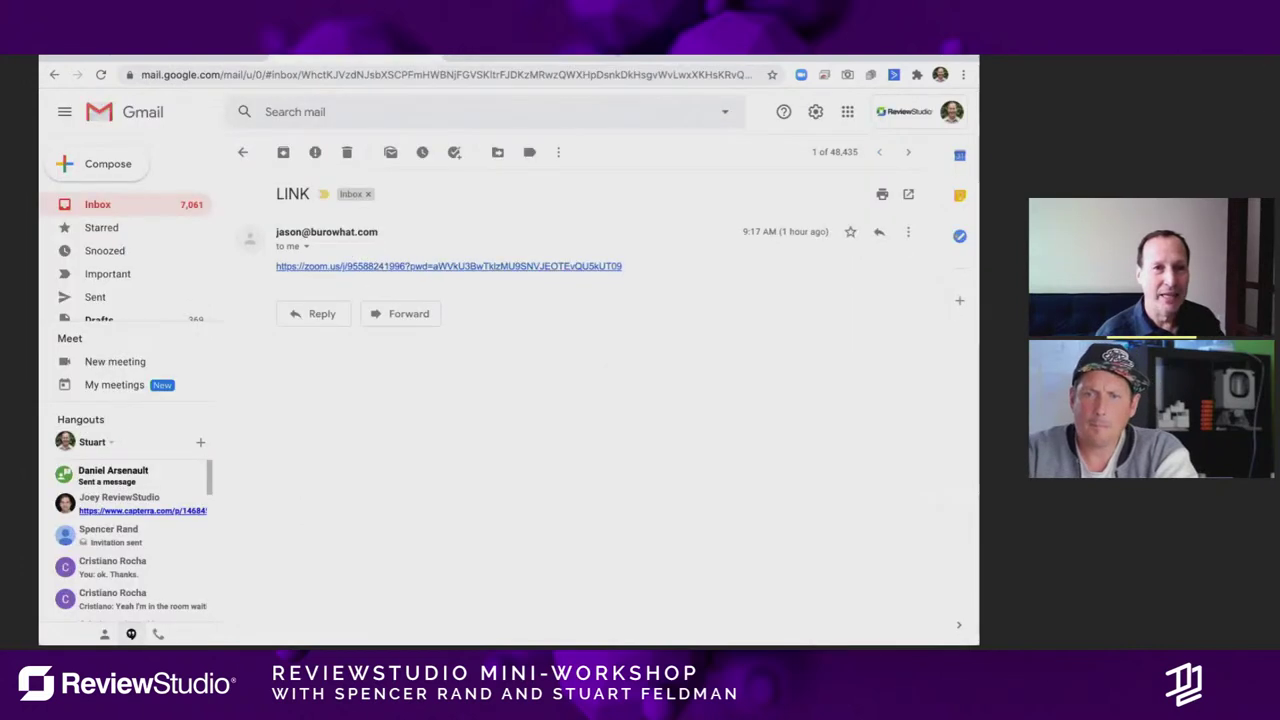
pyautogui.click(454, 59)
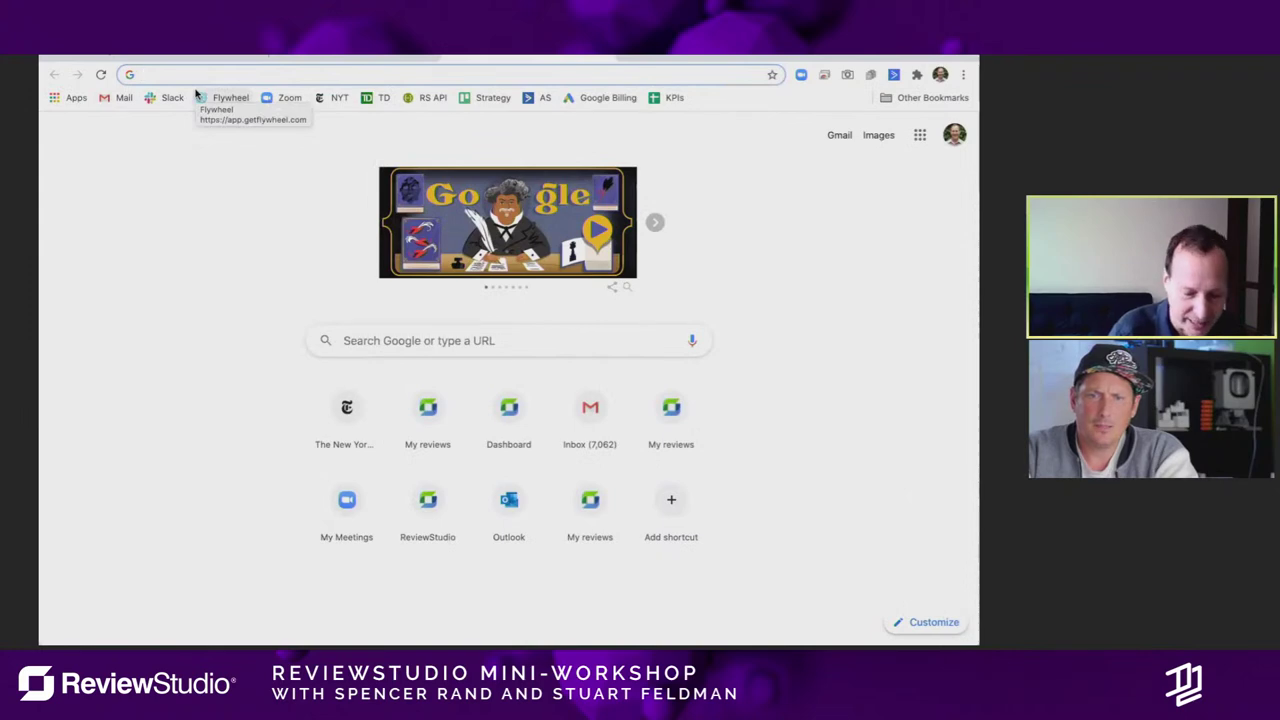
pyautogui.write('vion')
pyautogui.press('Return')
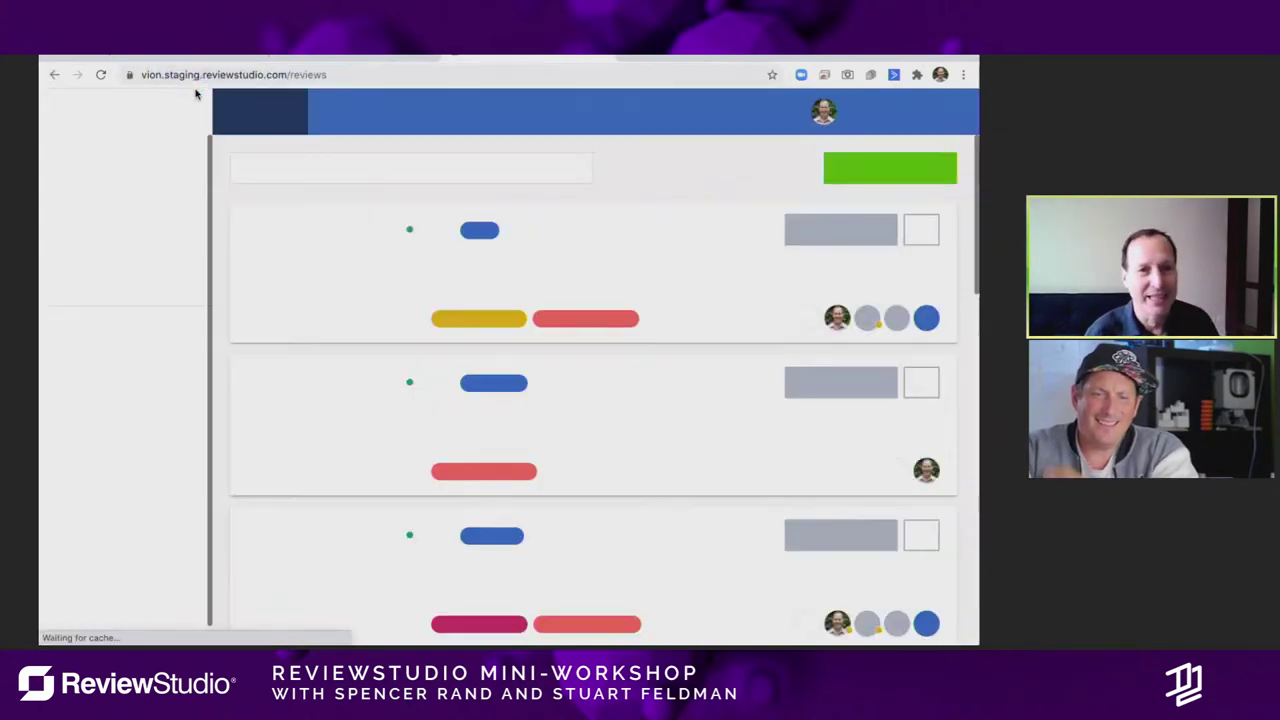
pyautogui.click(358, 580)
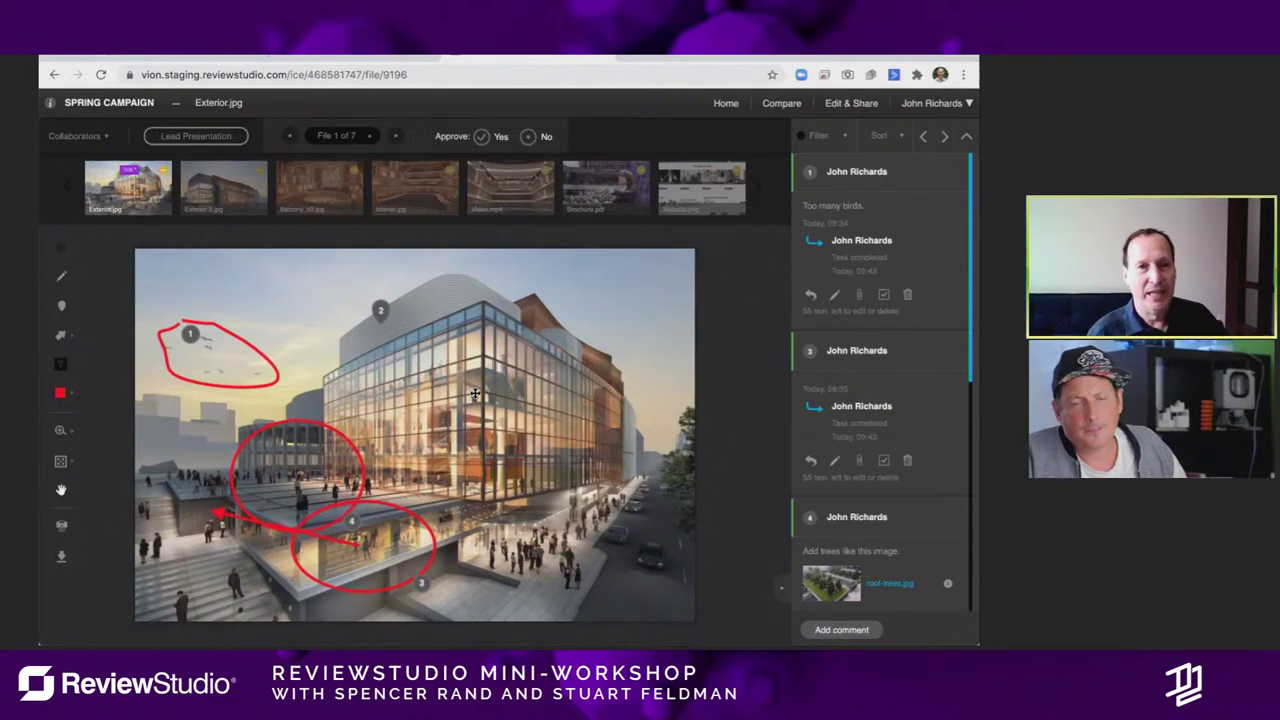
# Step: Open clcada.reviewstudio.com in another new tab and examine the review labels defined in the account settings
pyautogui.click(632, 55)
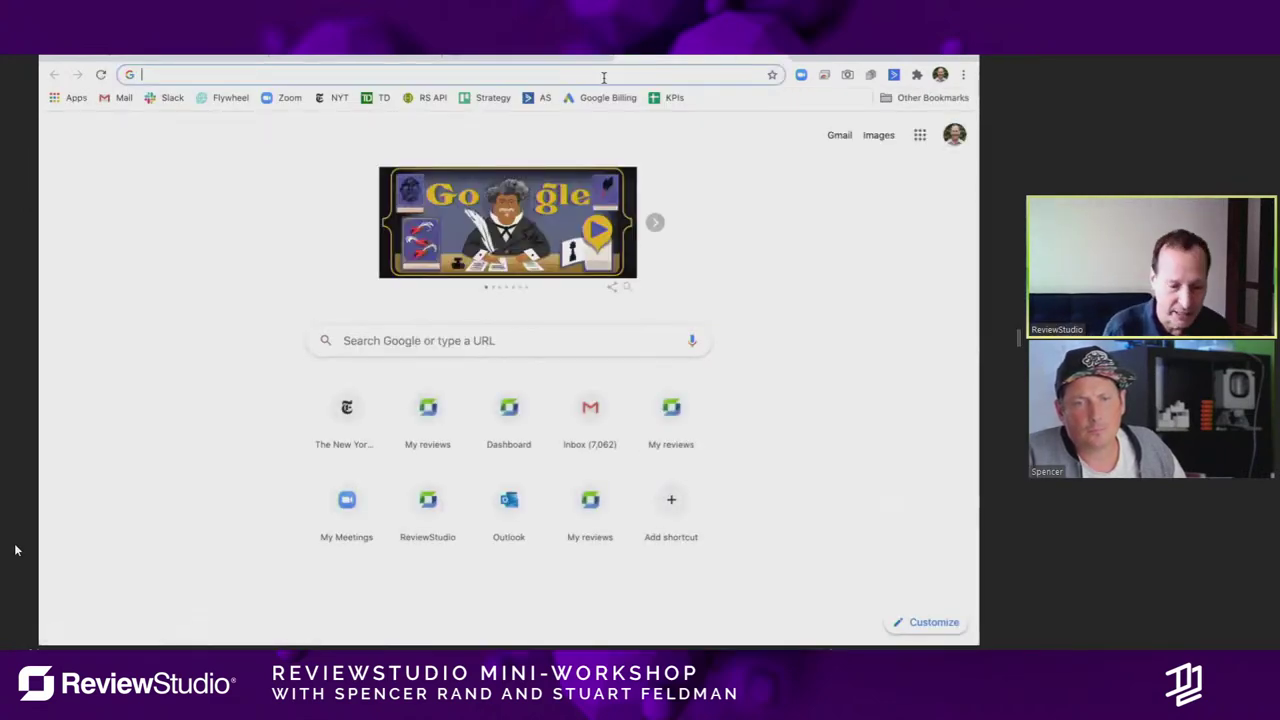
pyautogui.write('cl')
pyautogui.press('Return')
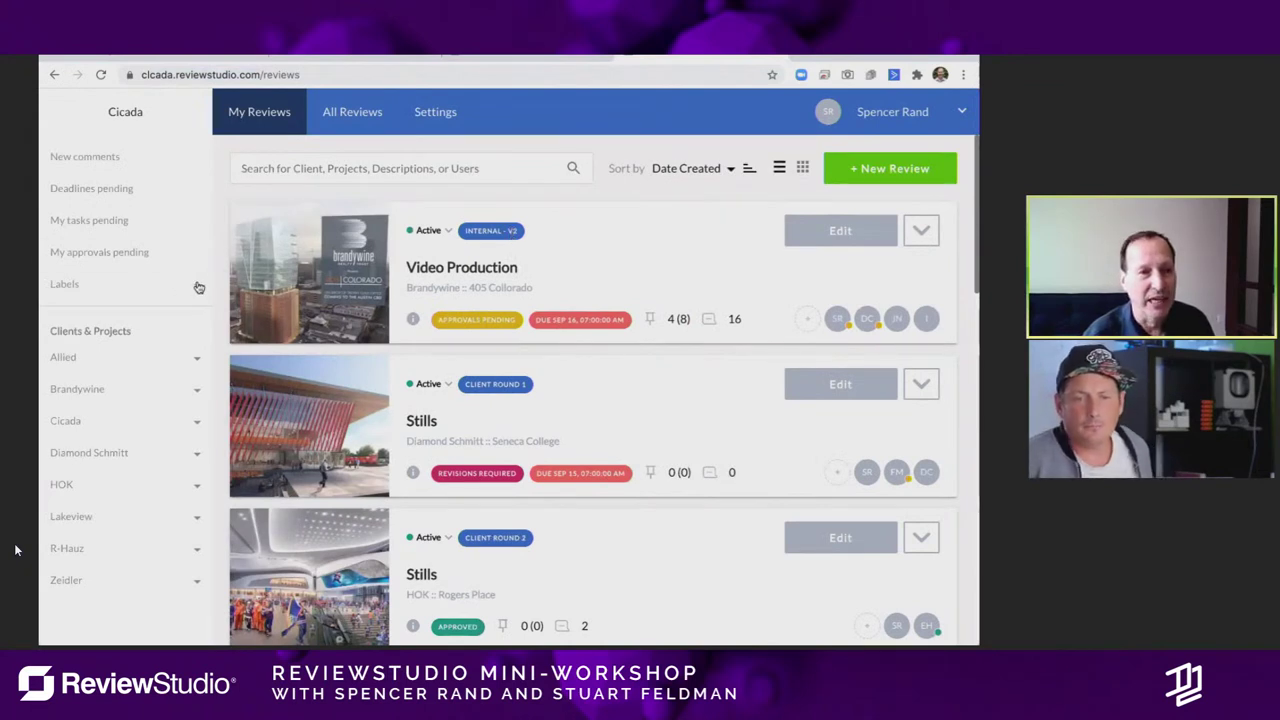
pyautogui.click(435, 112)
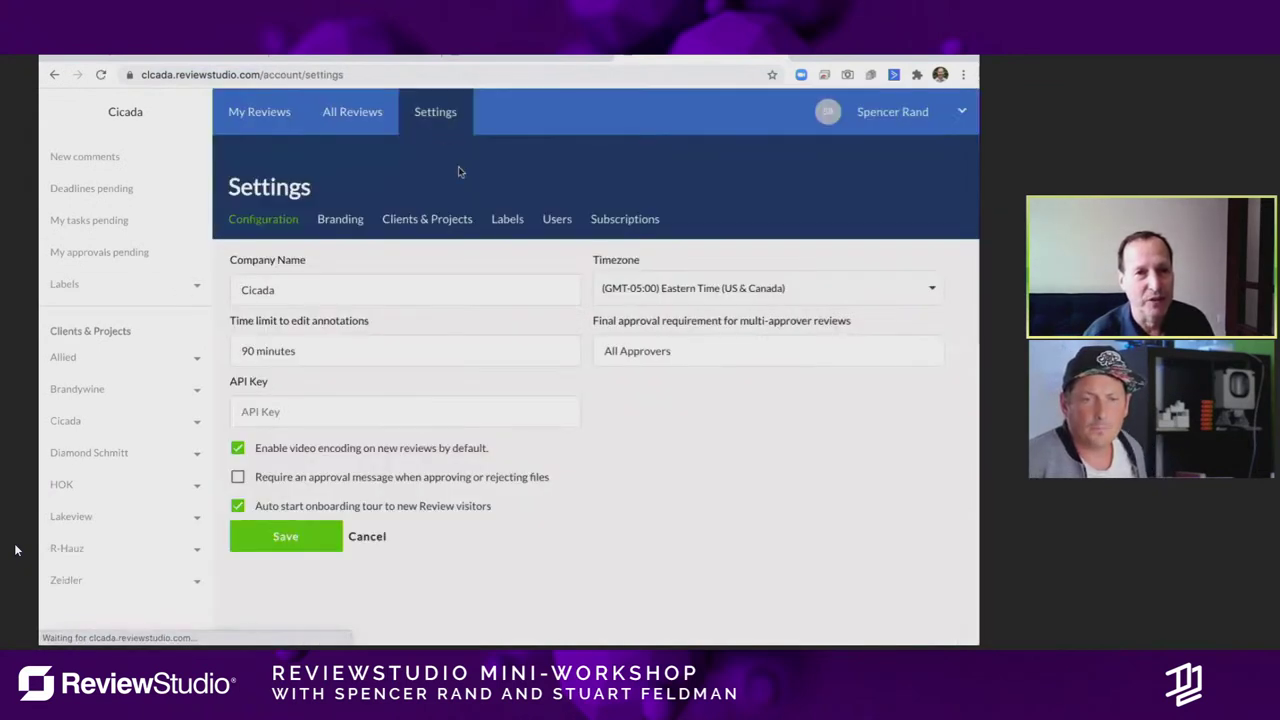
pyautogui.click(507, 220)
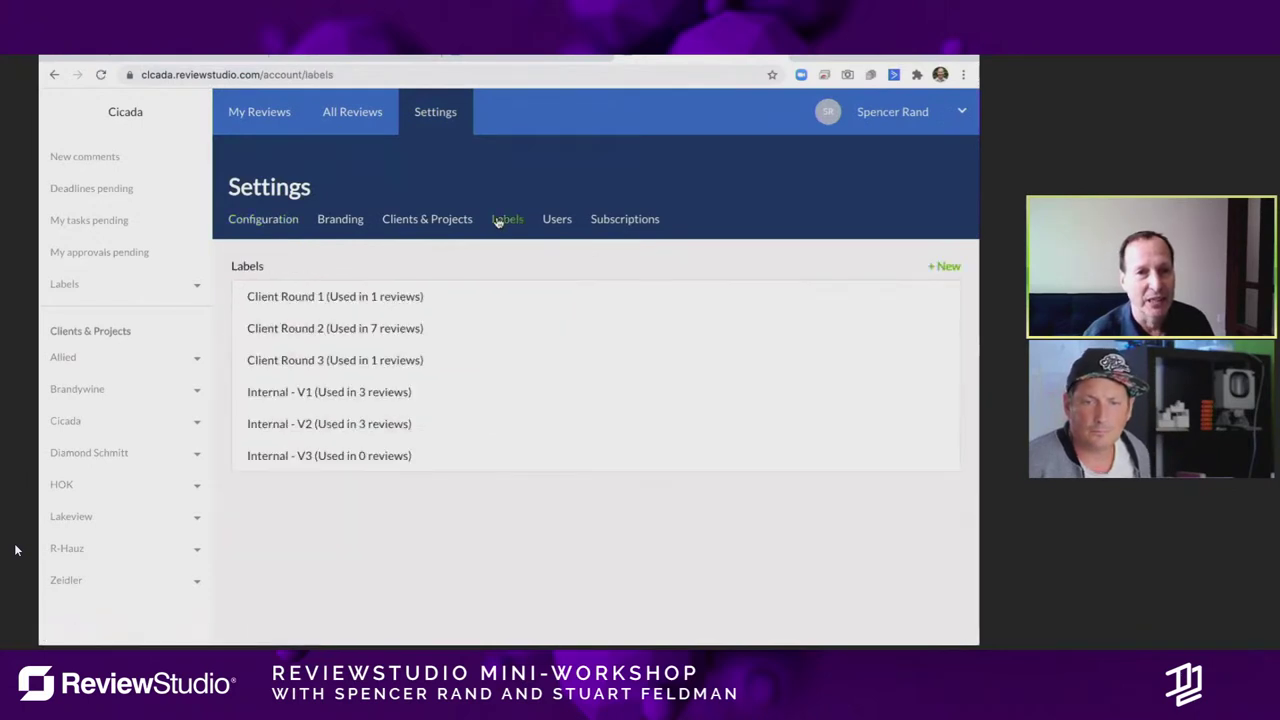
# Step: Look through the labels on the reviews in My Reviews, and list only the Lakeview client's CM4 project reviews
pyautogui.click(253, 114)
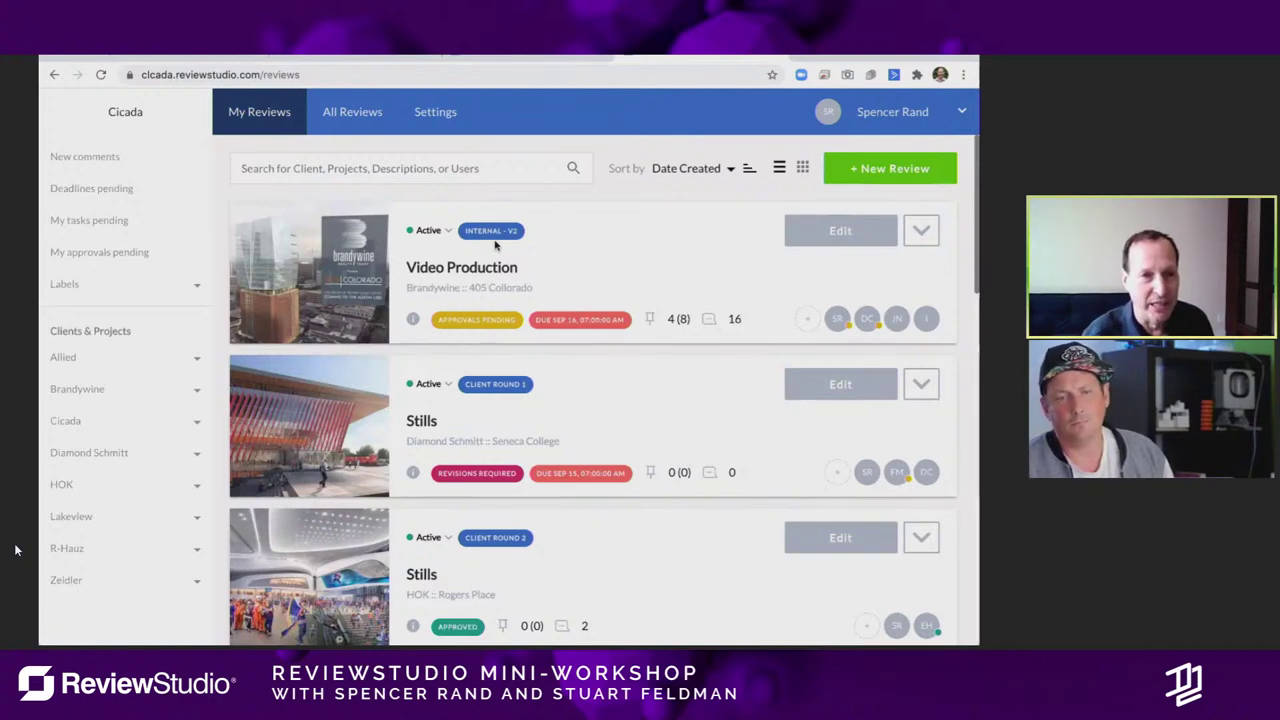
pyautogui.scroll(-4, 523, 277)
pyautogui.scroll(-6, 643, 294)
pyautogui.scroll(5, 277, 287)
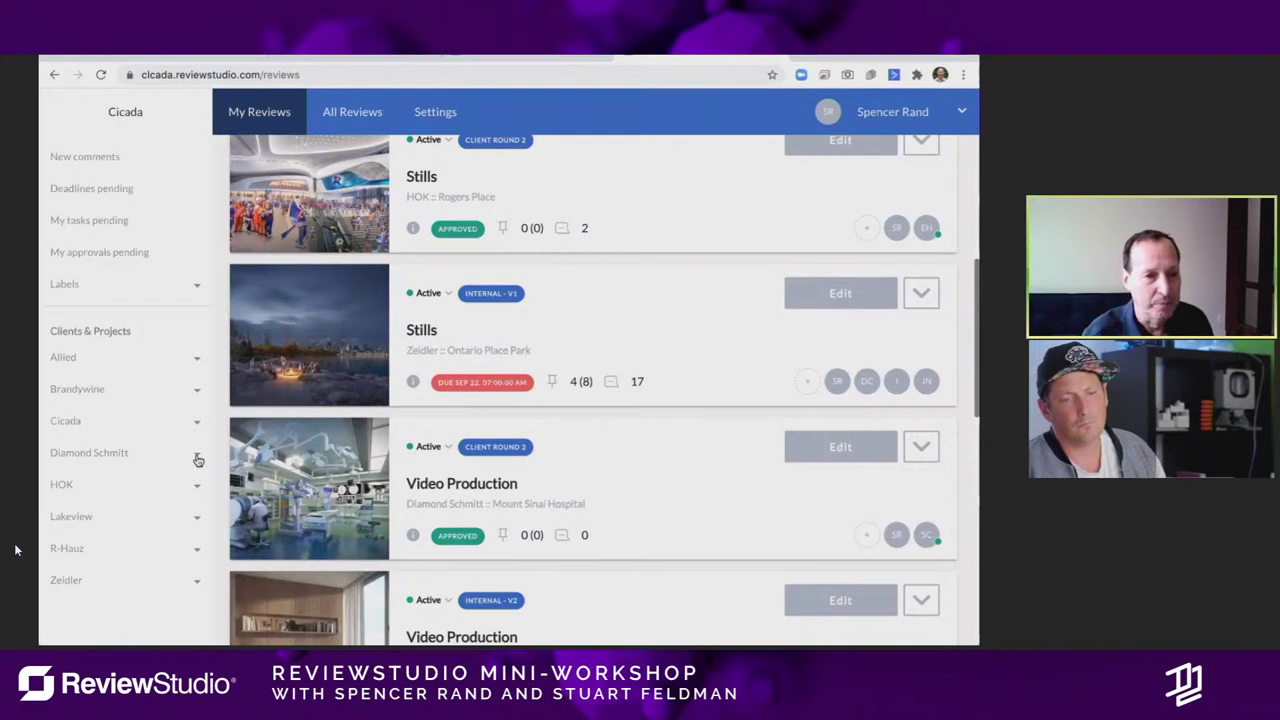
pyautogui.click(197, 521)
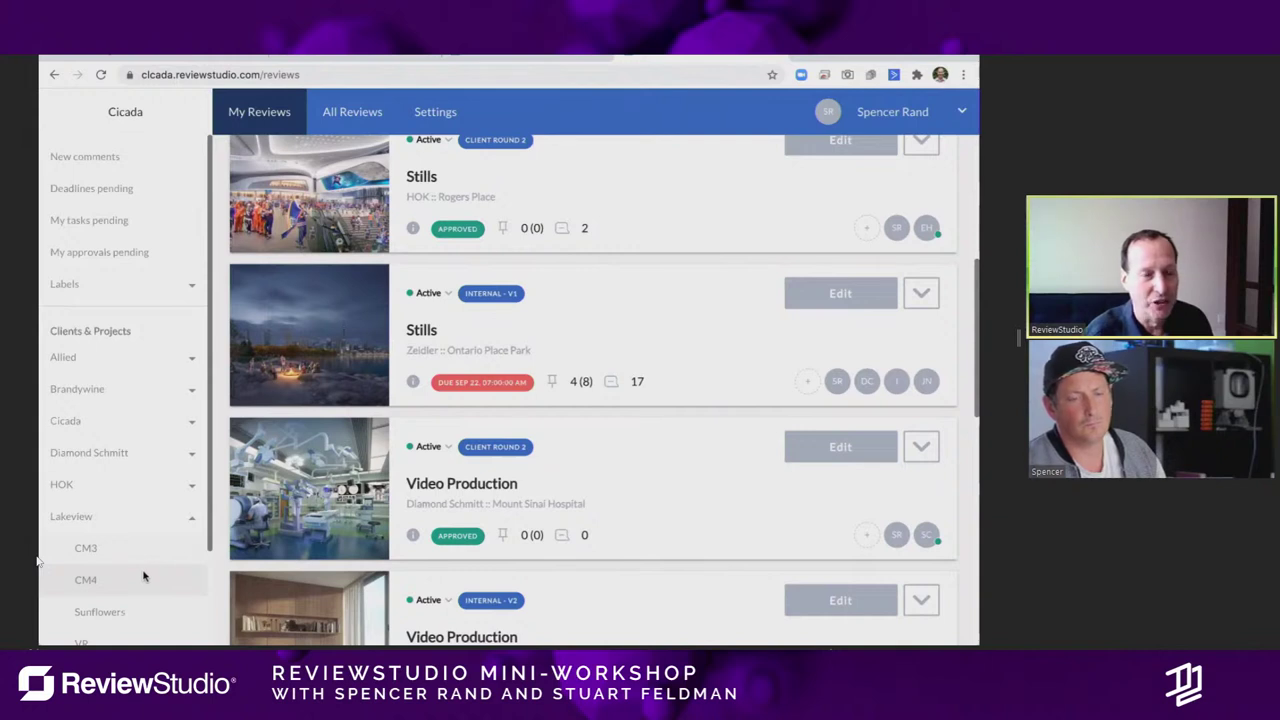
pyautogui.click(86, 580)
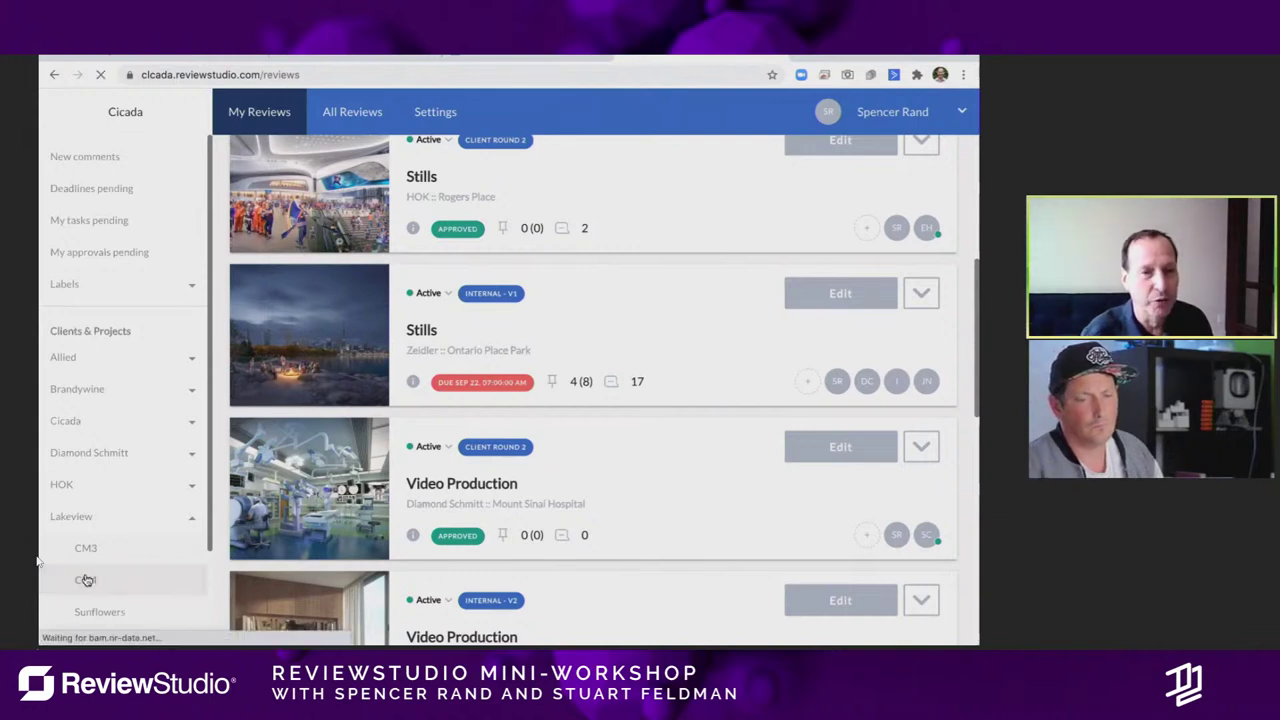
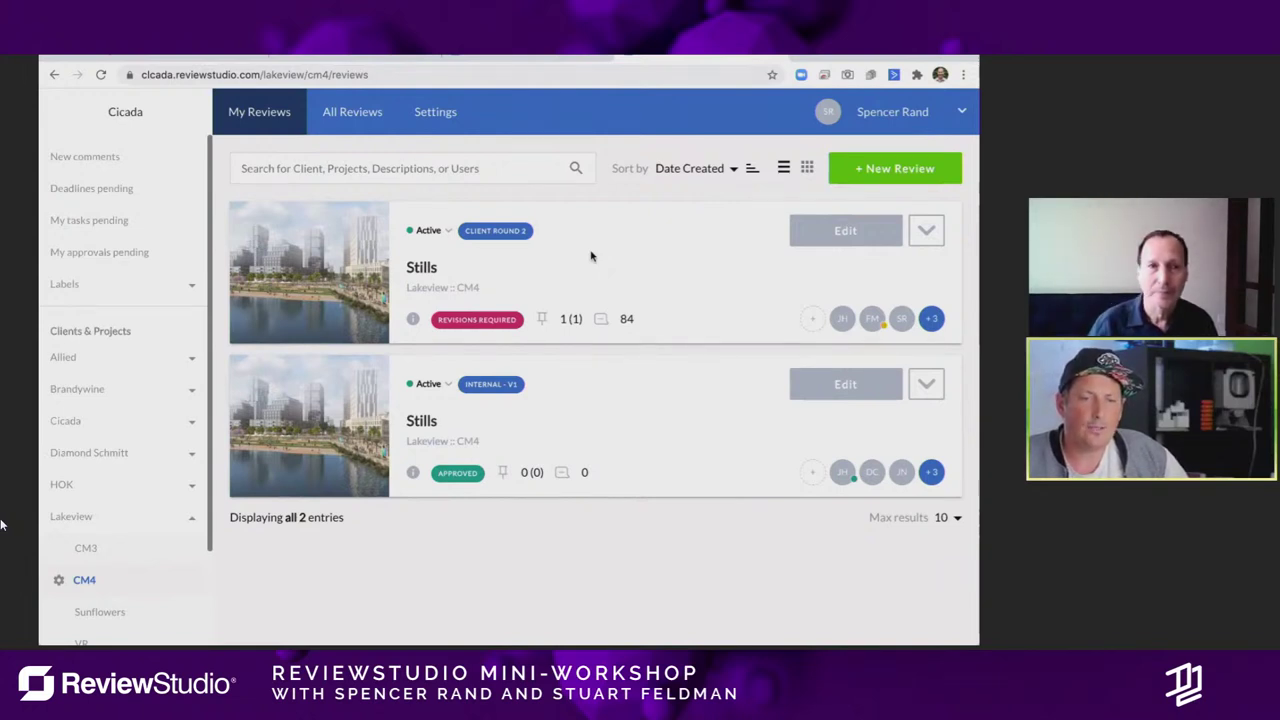
# Step: Go back to all of My Reviews and examine the approval statuses and due dates of the first reviews
pyautogui.click(274, 112)
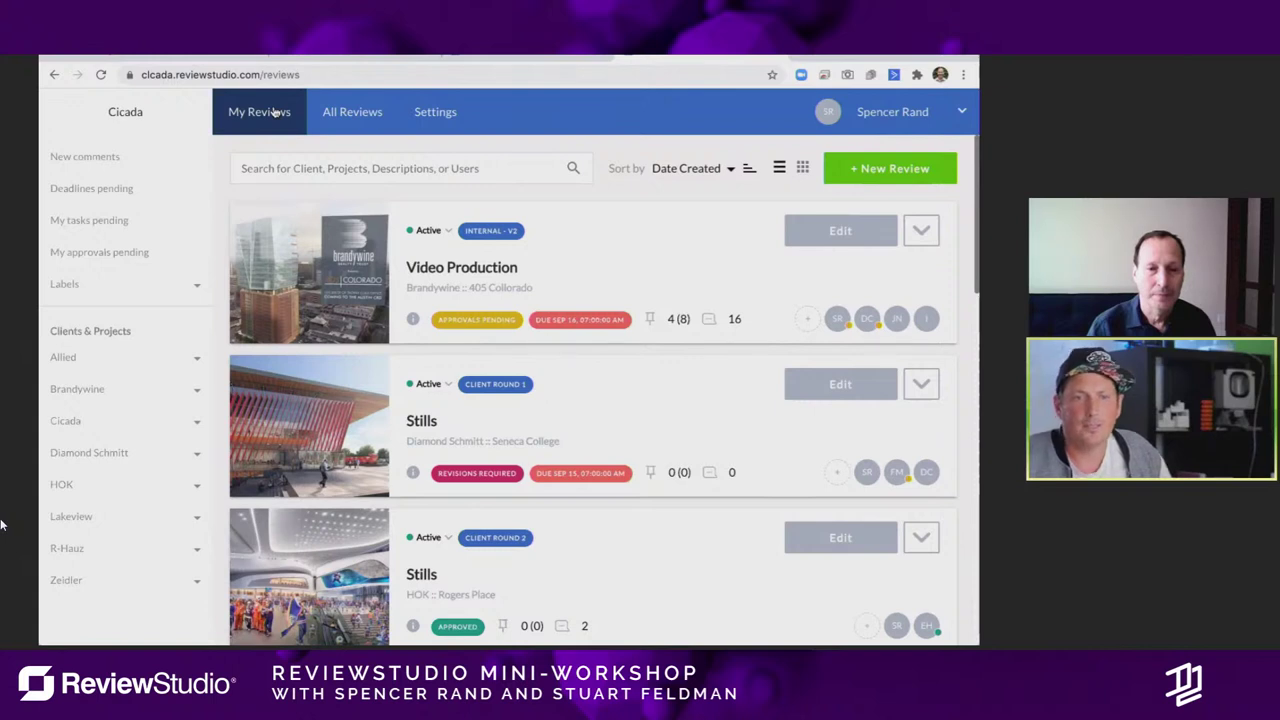
pyautogui.click(275, 112)
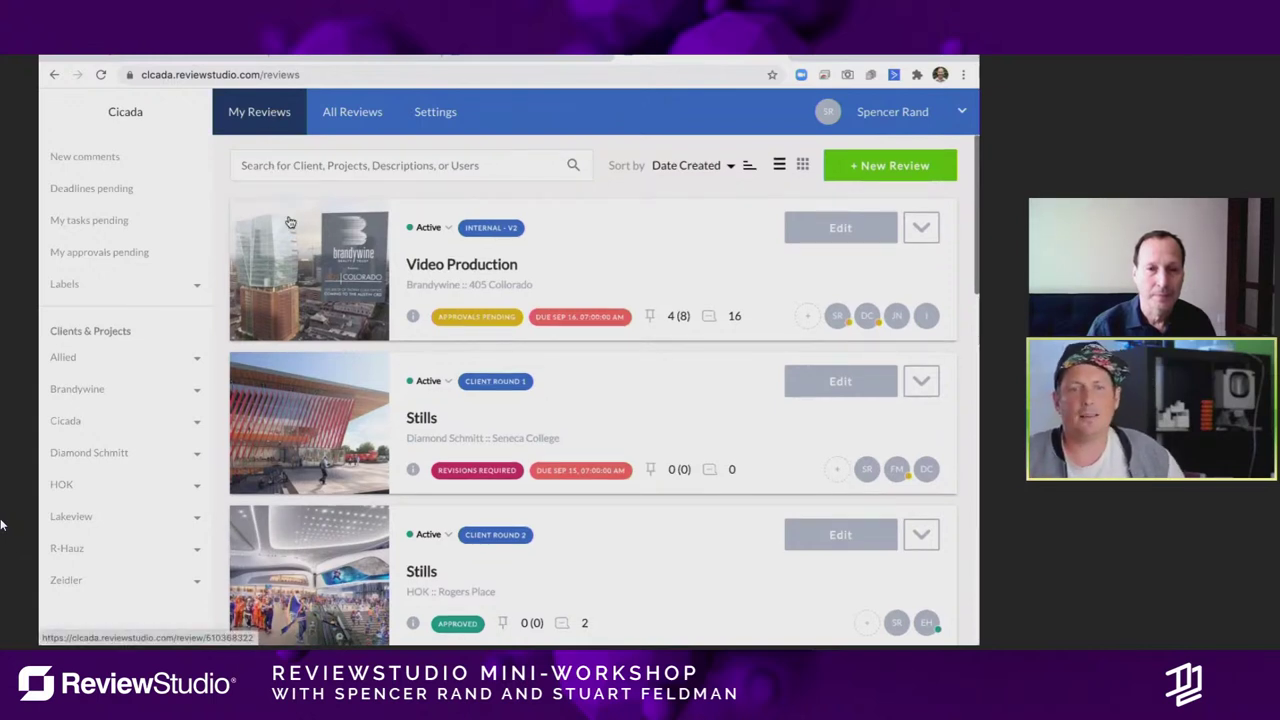
pyautogui.scroll(-1, 348, 270)
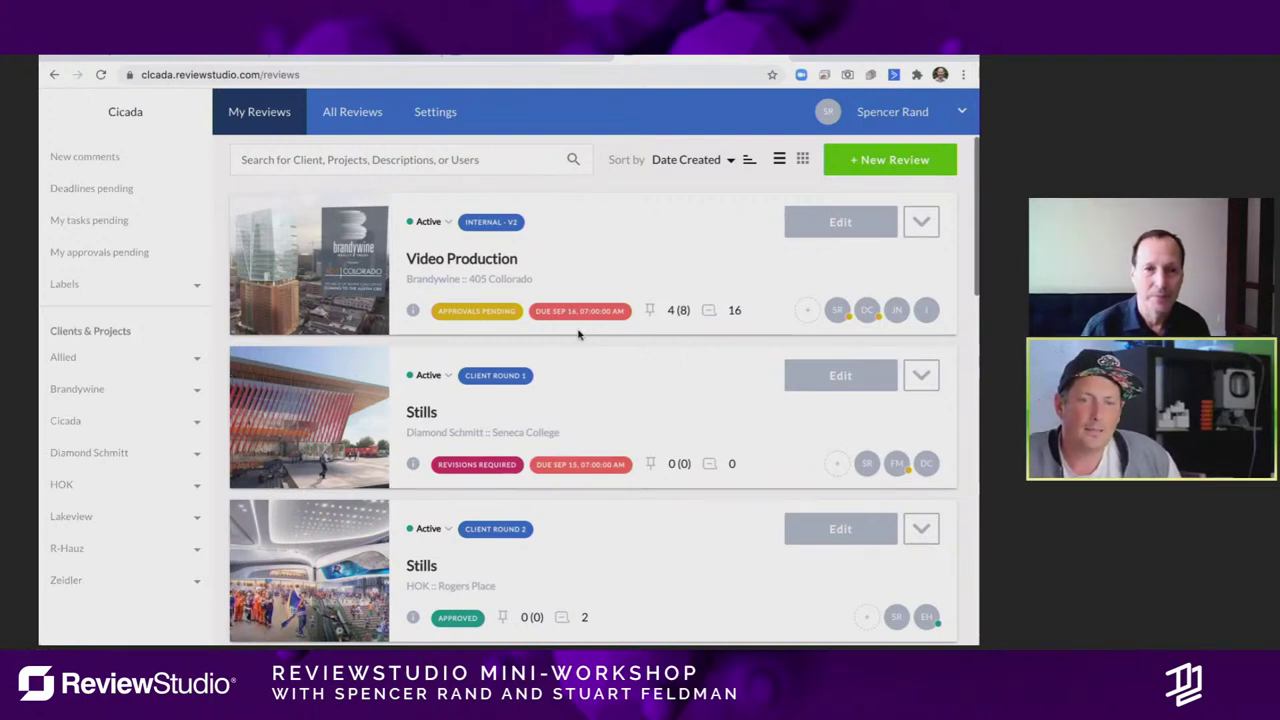
pyautogui.scroll(-1, 586, 331)
pyautogui.moveTo(495, 300)
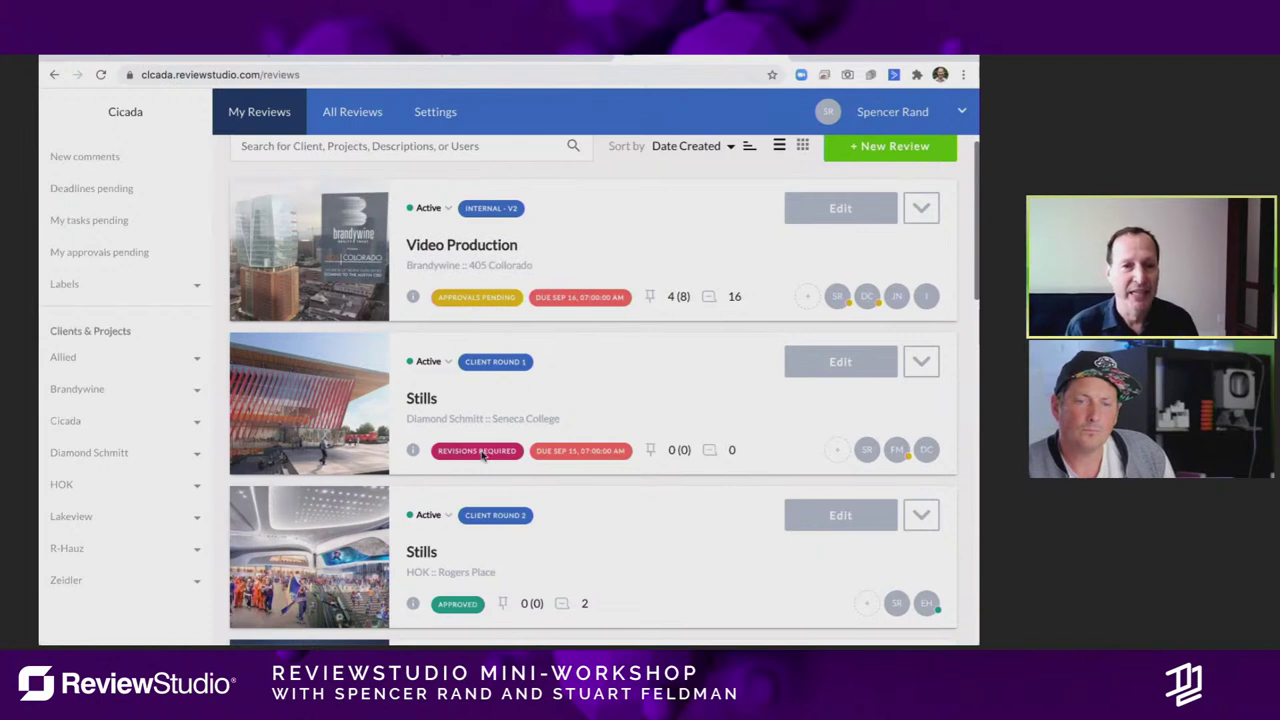
pyautogui.moveTo(485, 459)
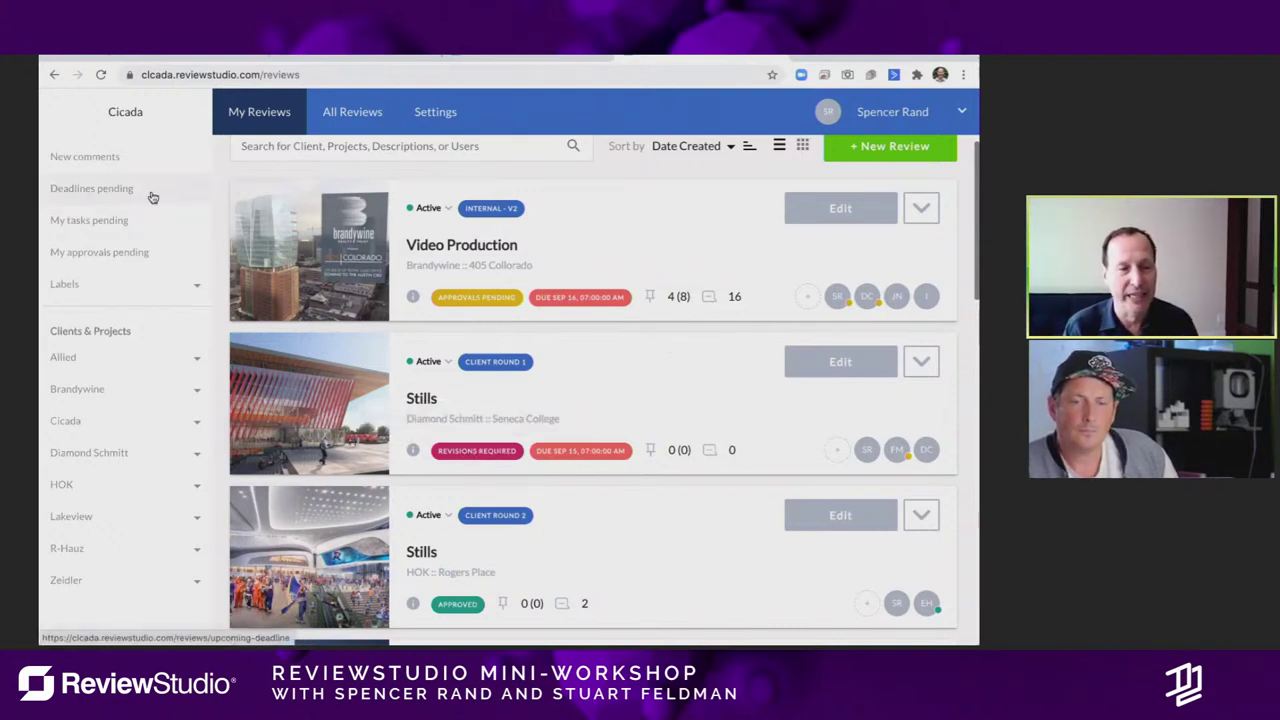
# Step: Filter the reviews by own pending tasks to check the open task counts, and switch the filter to own pending approvals
pyautogui.click(103, 229)
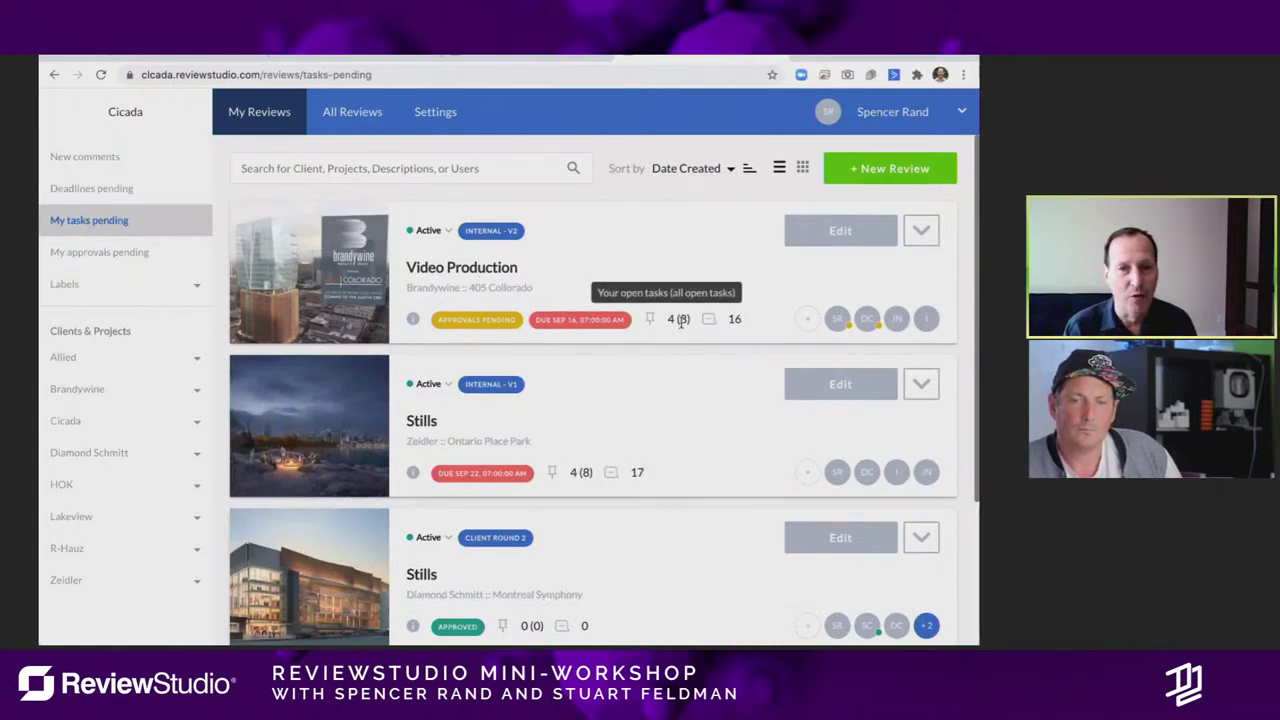
pyautogui.click(128, 255)
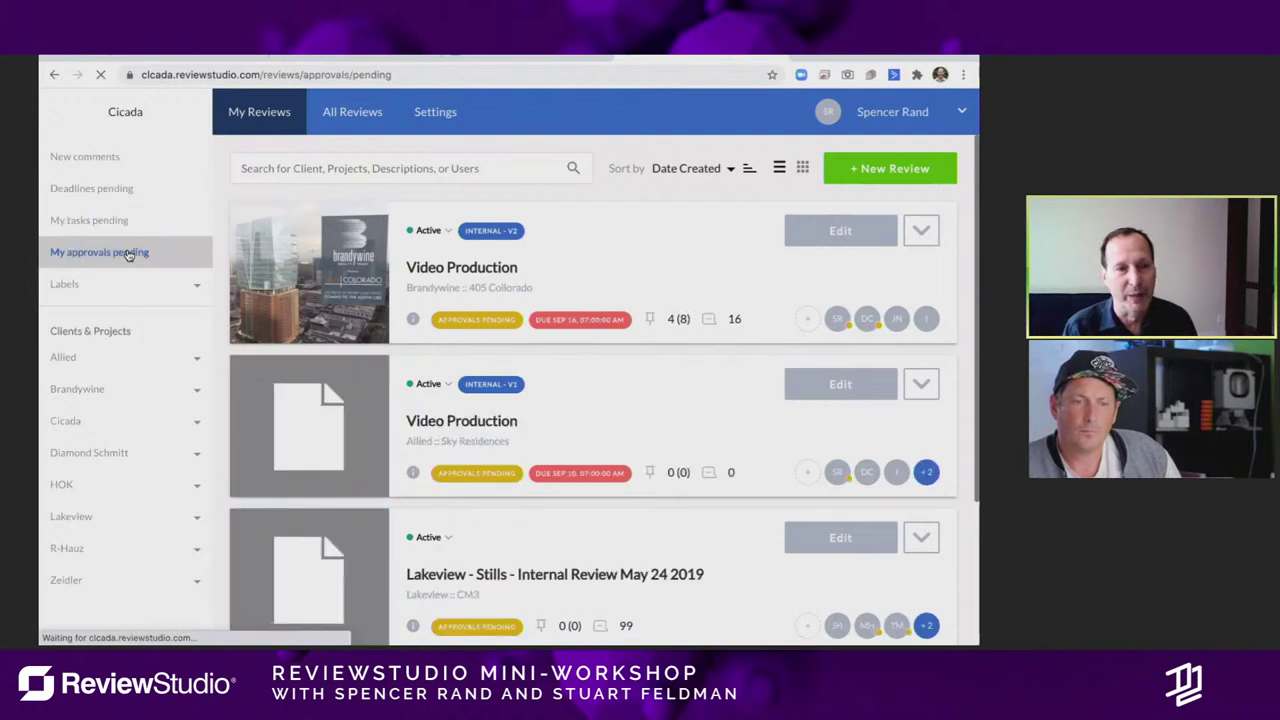
pyautogui.moveTo(490, 325)
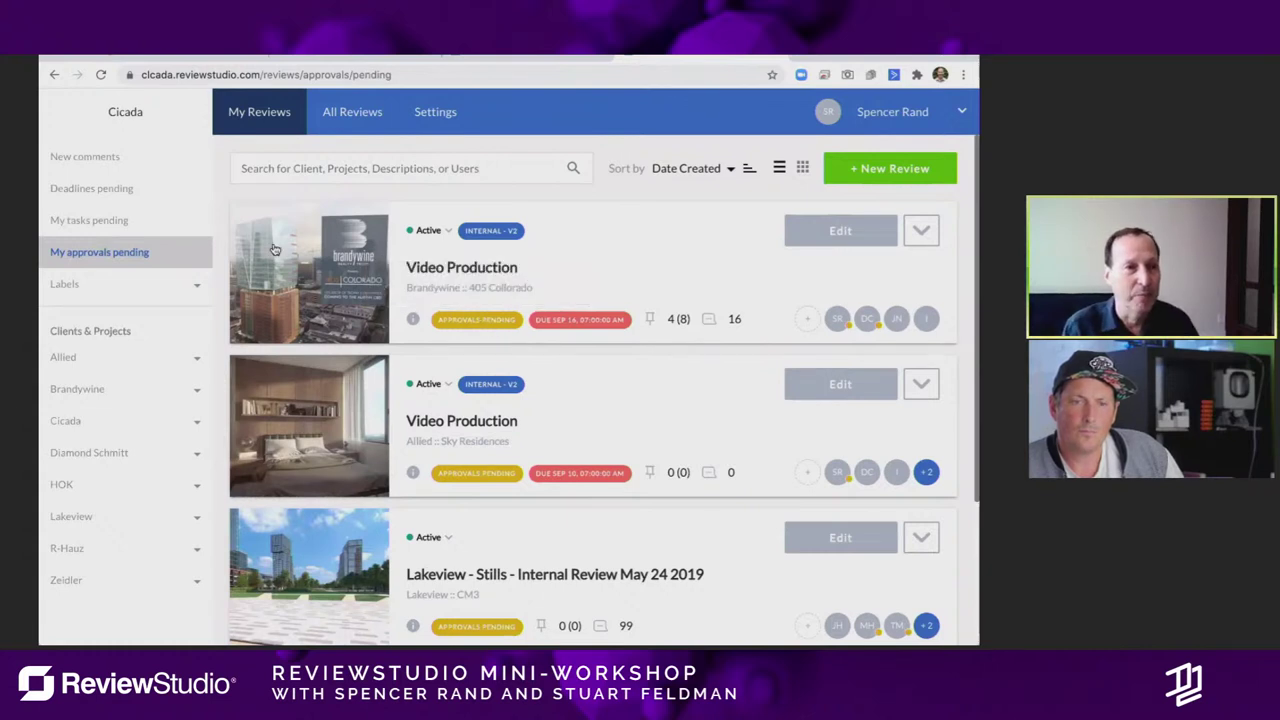
# Step: Filter the reviews by pending deadlines and look over the listed due dates
pyautogui.click(131, 190)
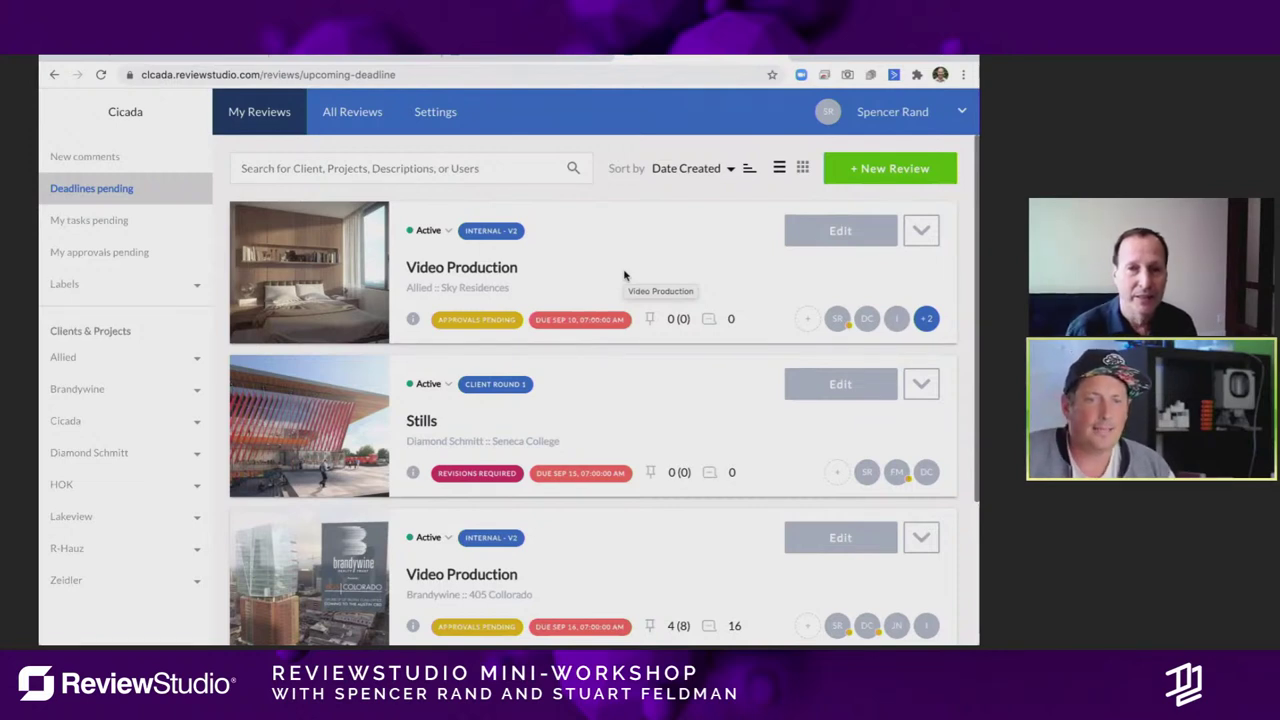
pyautogui.scroll(-1, 624, 275)
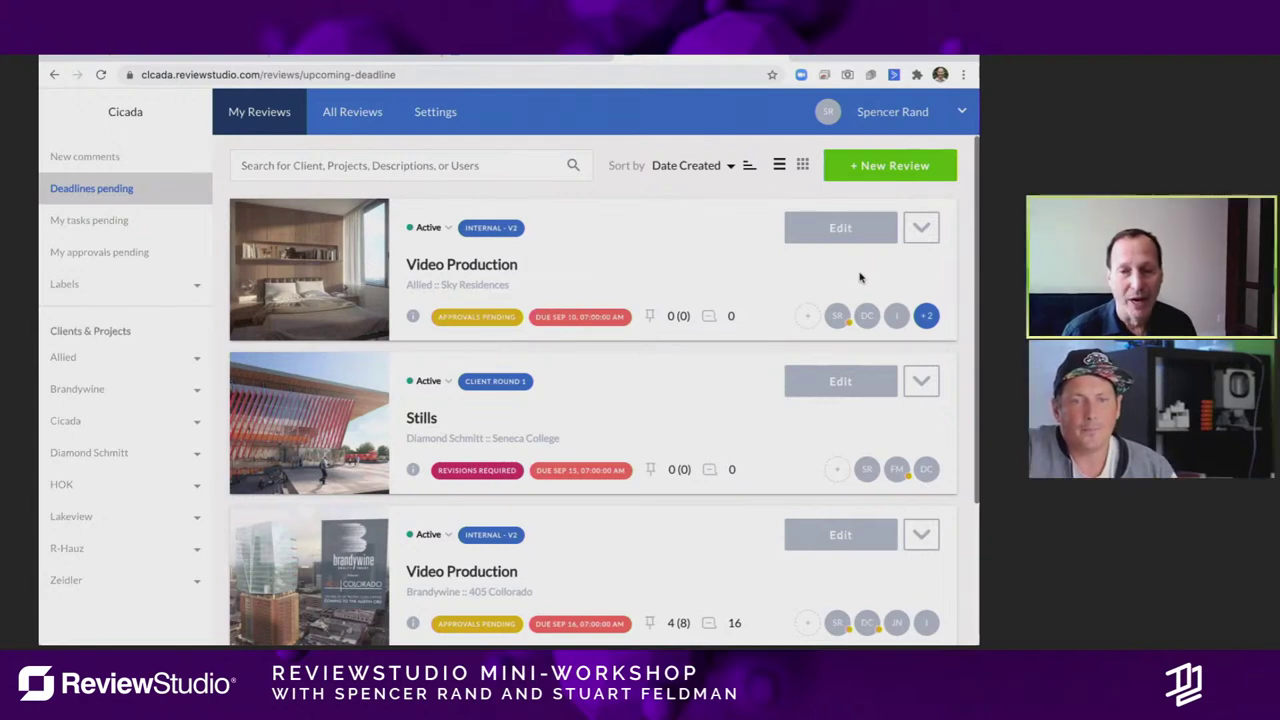
# Step: Open the sharing settings of the Sky Residences Video Production review and examine its team reviewers, their roles and approver settings
pyautogui.click(808, 318)
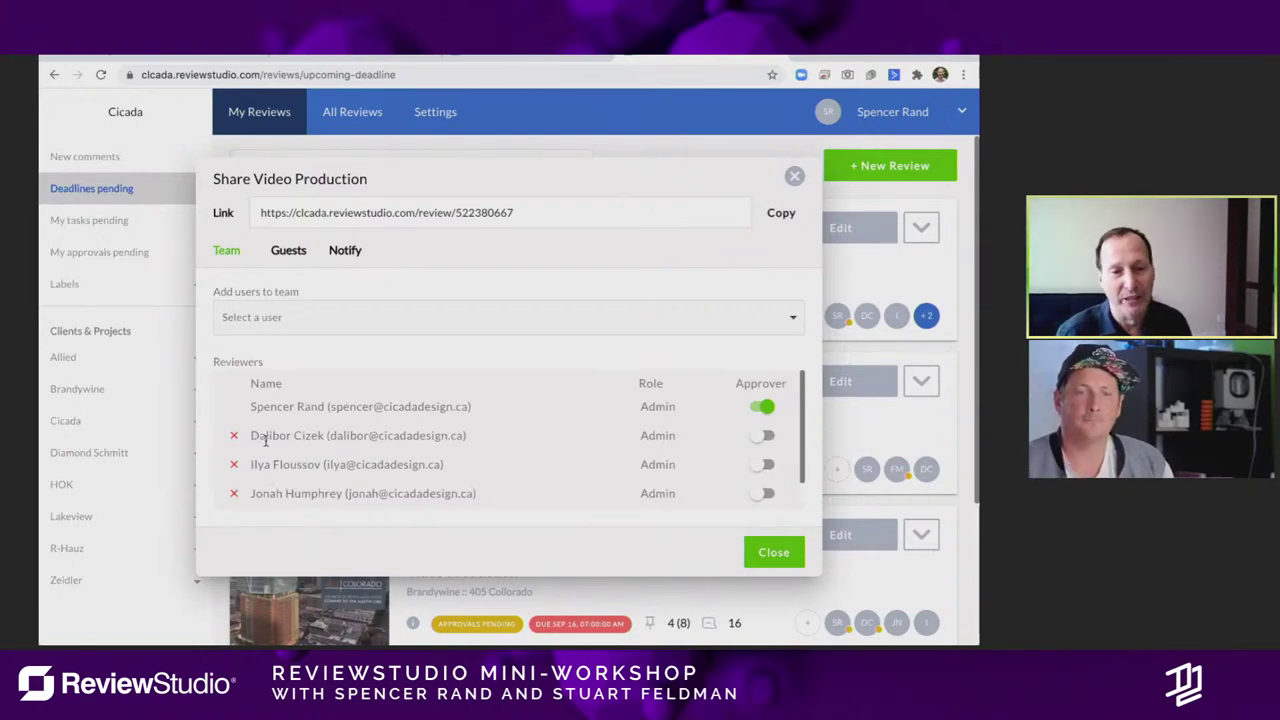
pyautogui.scroll(-1, 360, 459)
pyautogui.scroll(-2, 366, 459)
pyautogui.scroll(-2, 376, 457)
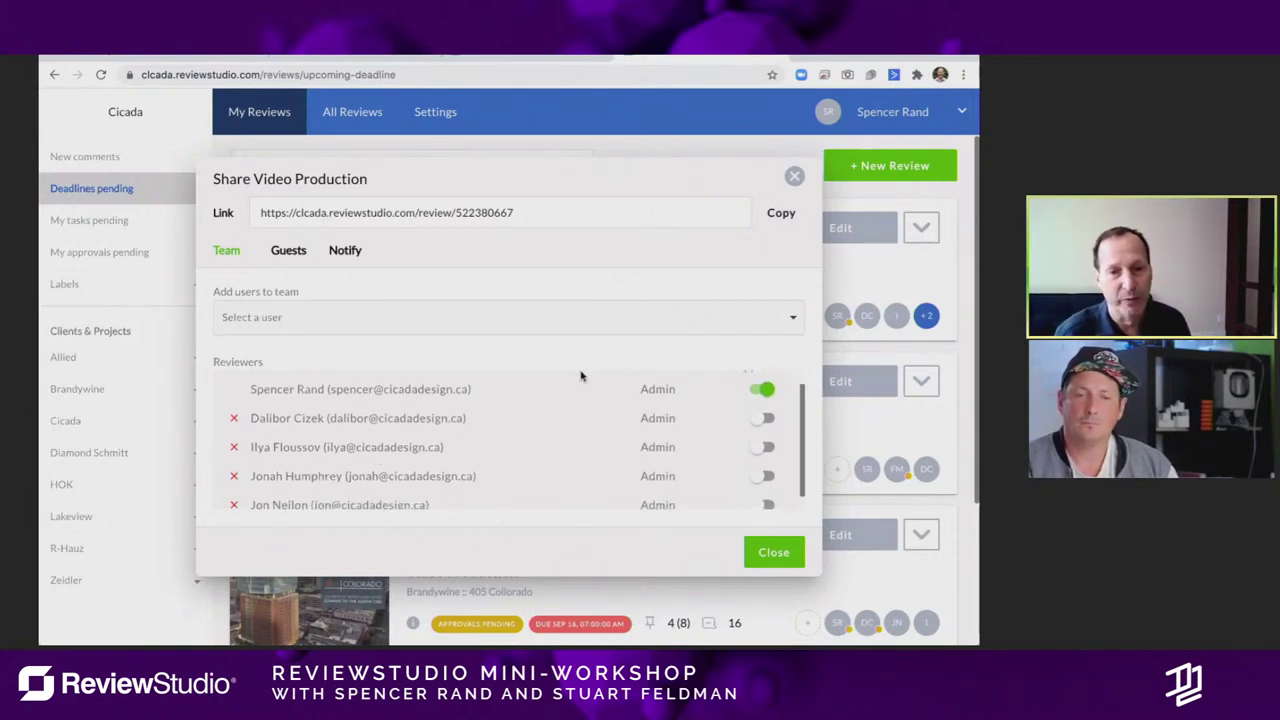
pyautogui.scroll(3, 700, 426)
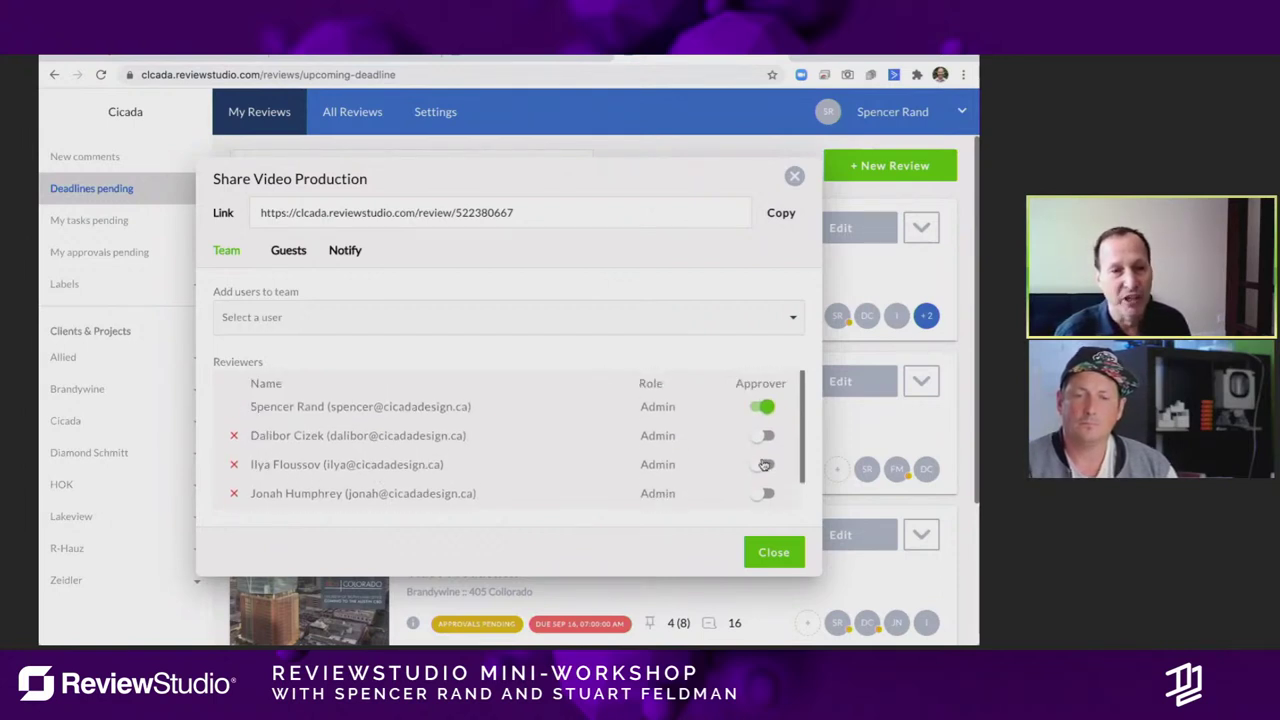
pyautogui.scroll(-2, 776, 470)
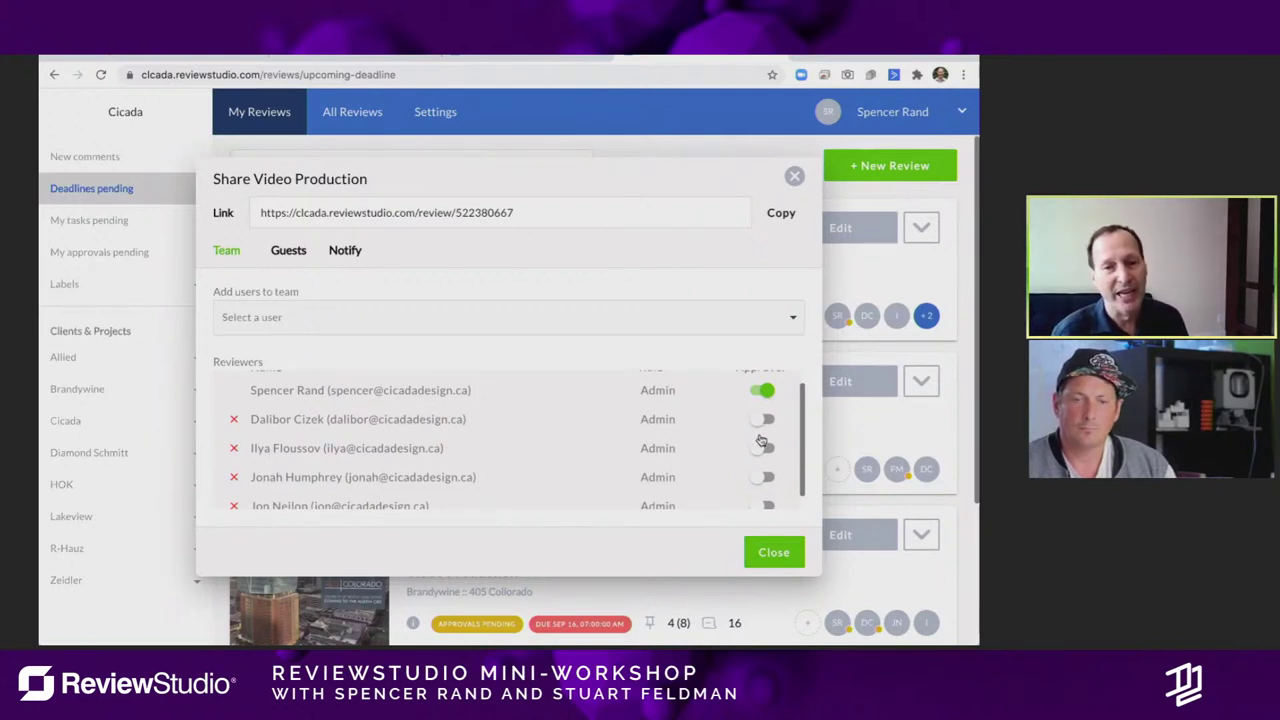
pyautogui.scroll(1, 766, 429)
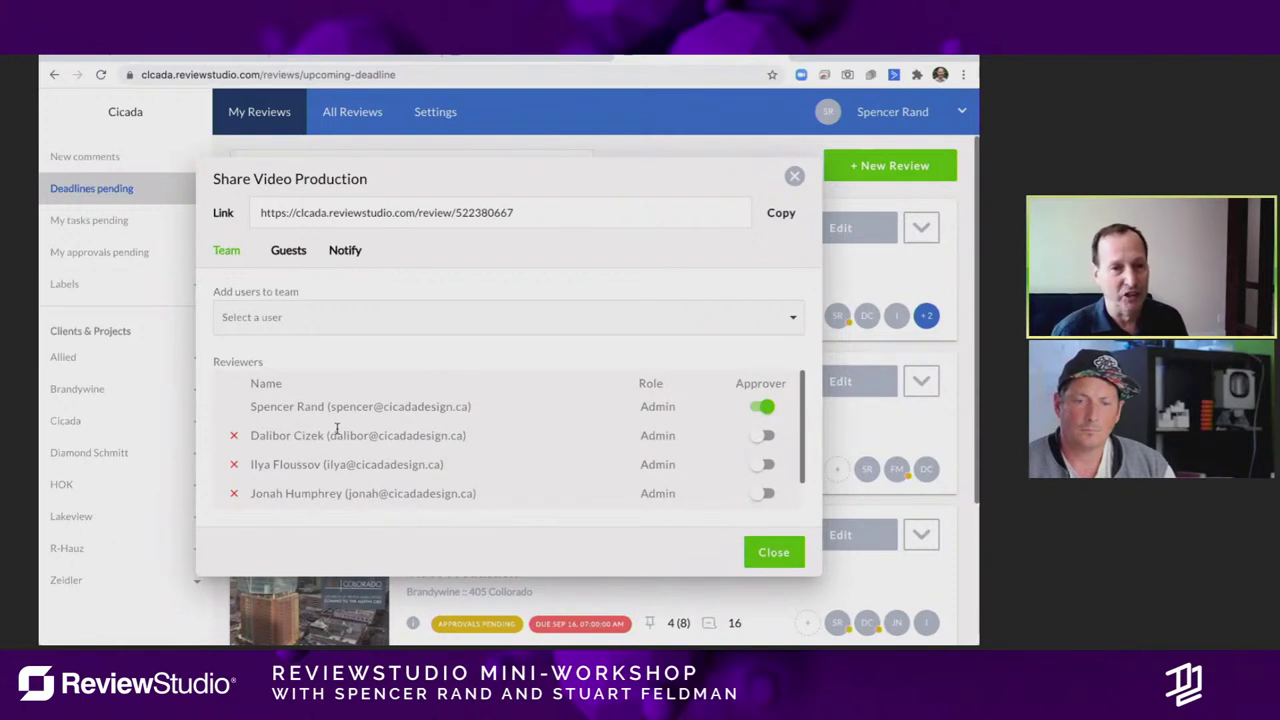
# Step: Allow guest access to the Sky Residences Video Production review, leaving guest approval off and the guest password blank, and close the sharing settings
pyautogui.click(291, 252)
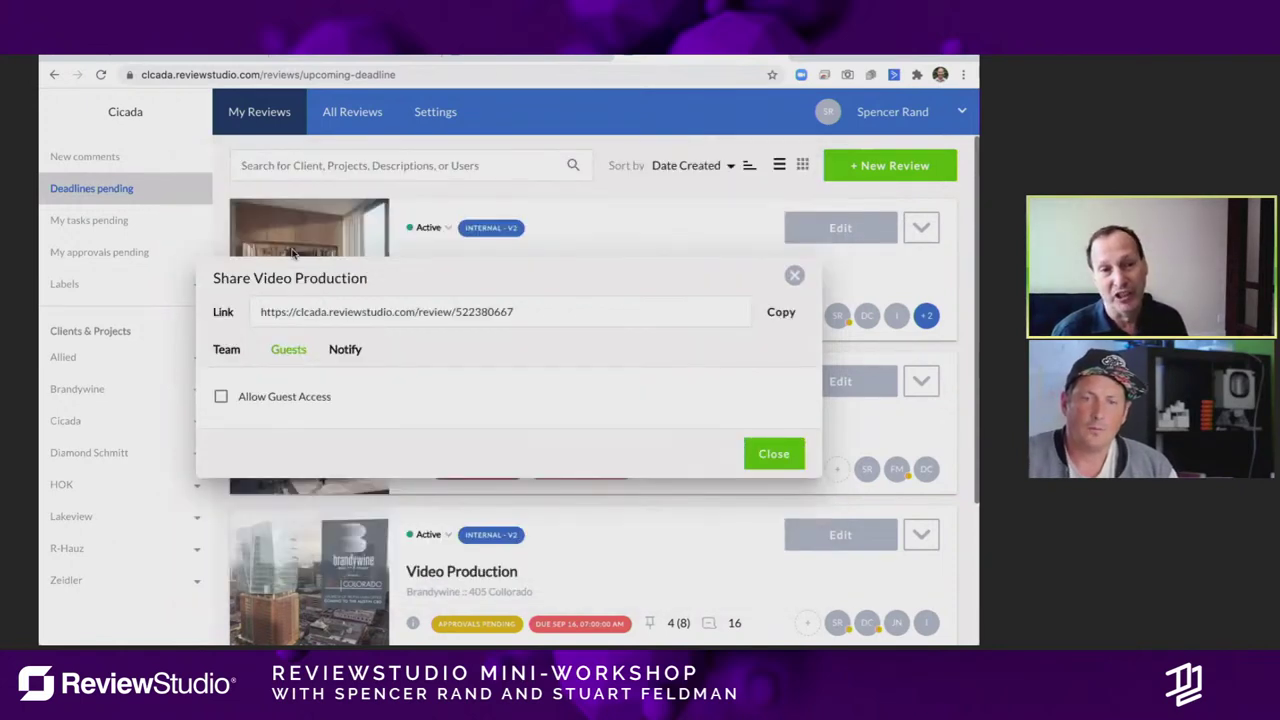
pyautogui.click(221, 397)
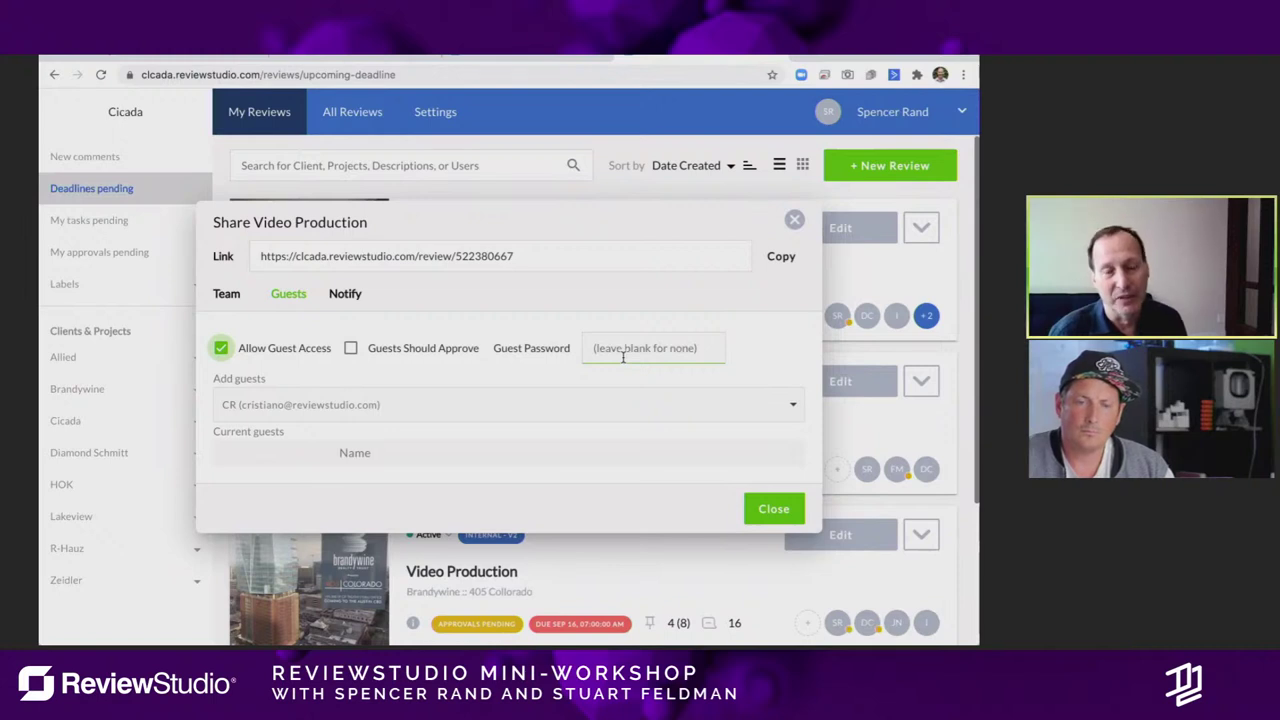
pyautogui.click(795, 221)
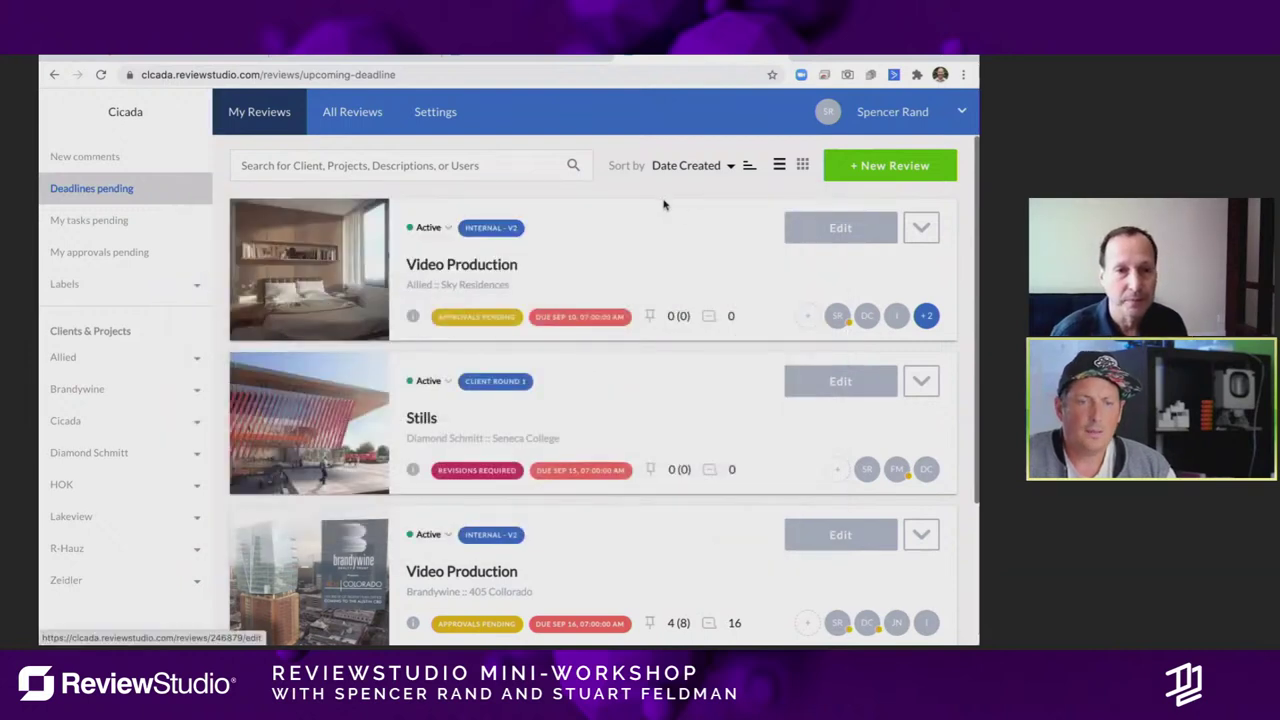